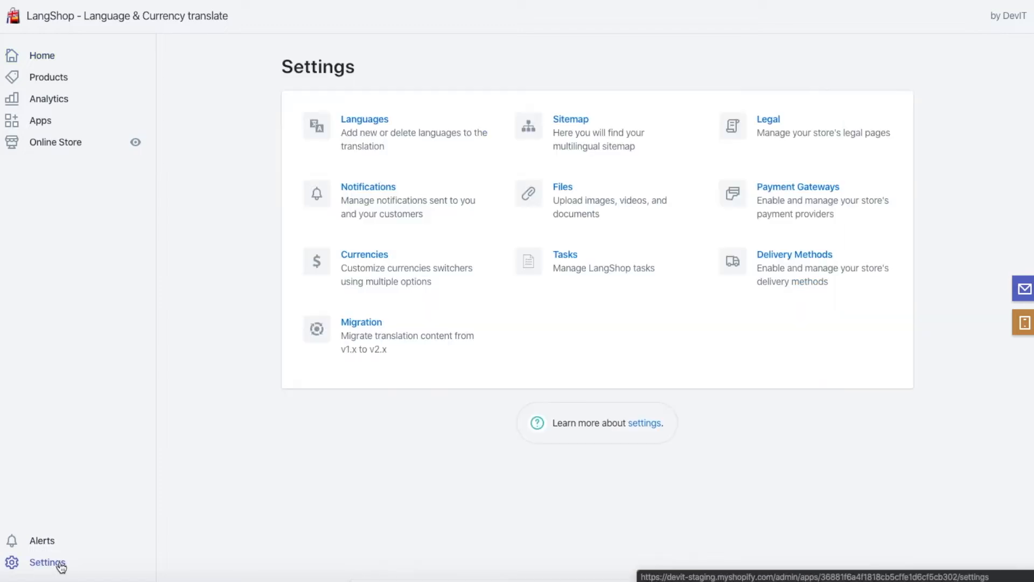
# Step: Open the Test Switcher from the language switchers in the Languages settings
pyautogui.click(401, 137)
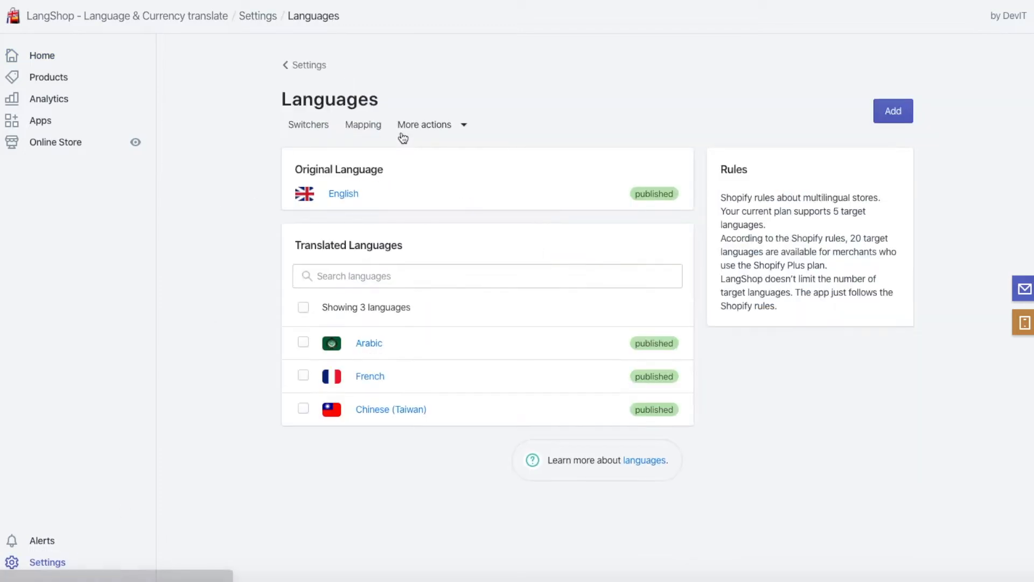
pyautogui.click(312, 126)
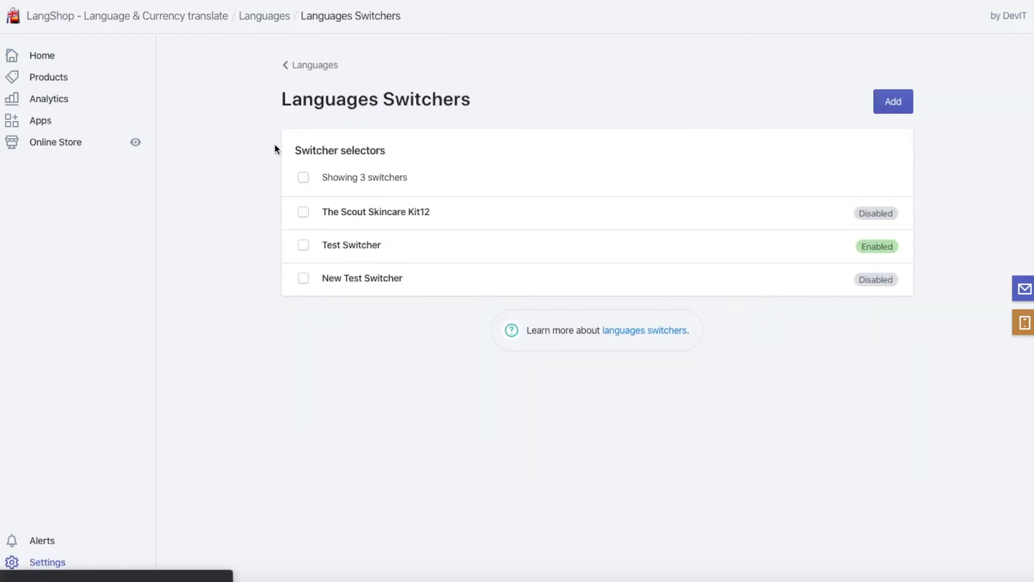
pyautogui.scroll(-1, 275, 232)
pyautogui.scroll(1, 302, 243)
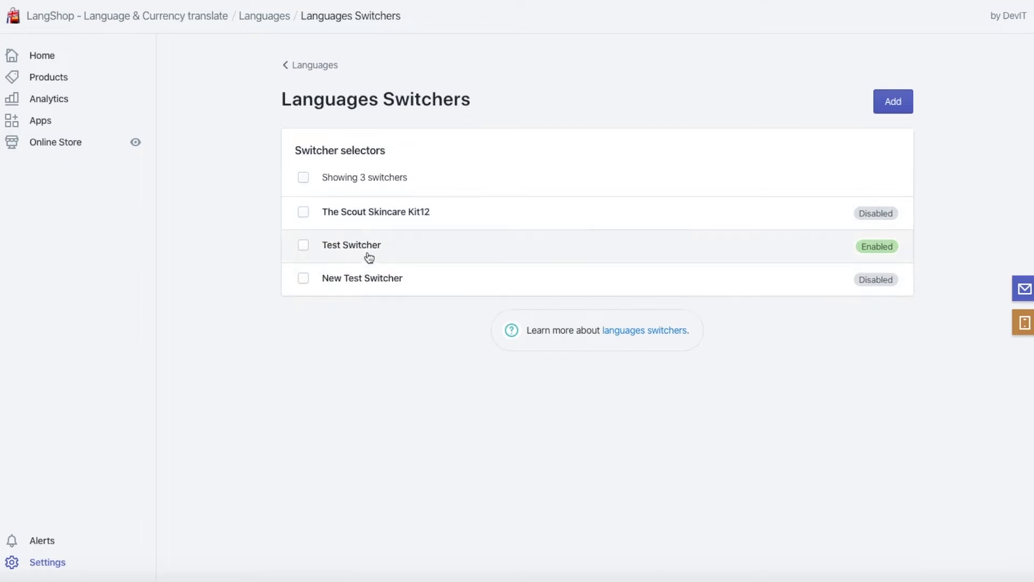
pyautogui.click(362, 250)
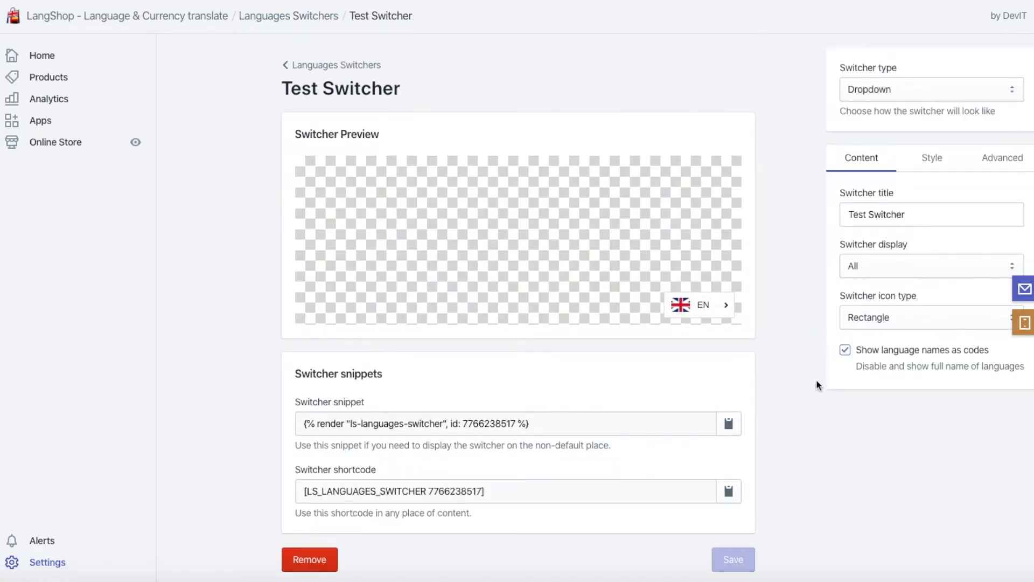
# Step: Try the Inline and Select switcher types and open the Select type's language list in the preview
pyautogui.click(906, 93)
pyautogui.click(884, 102)
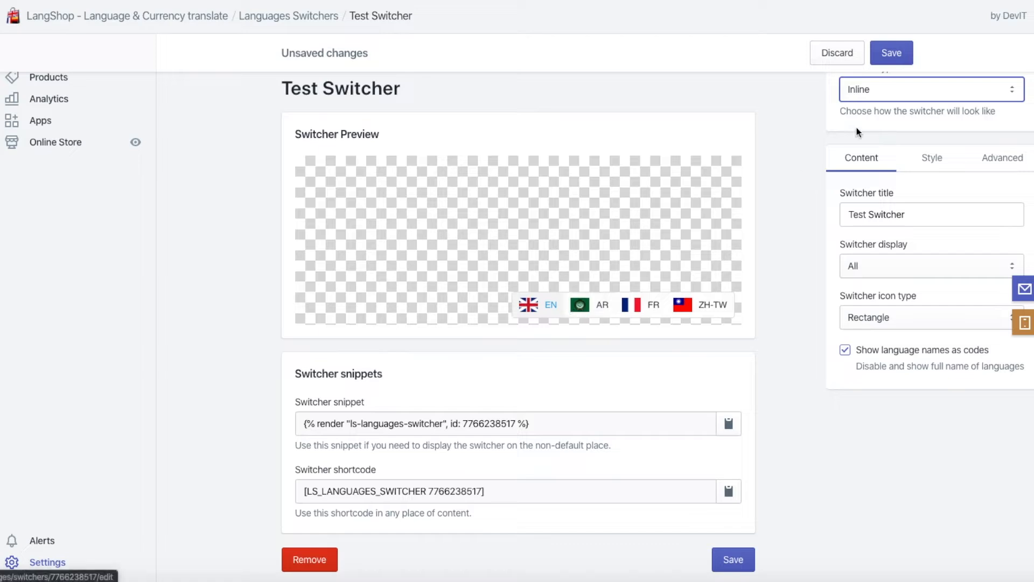
pyautogui.click(896, 86)
pyautogui.click(884, 101)
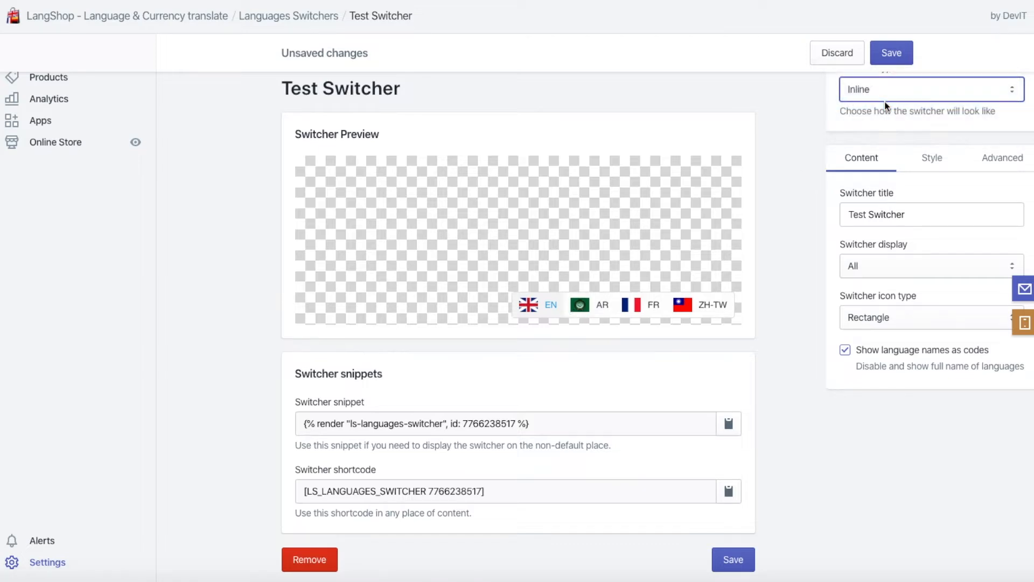
pyautogui.click(711, 313)
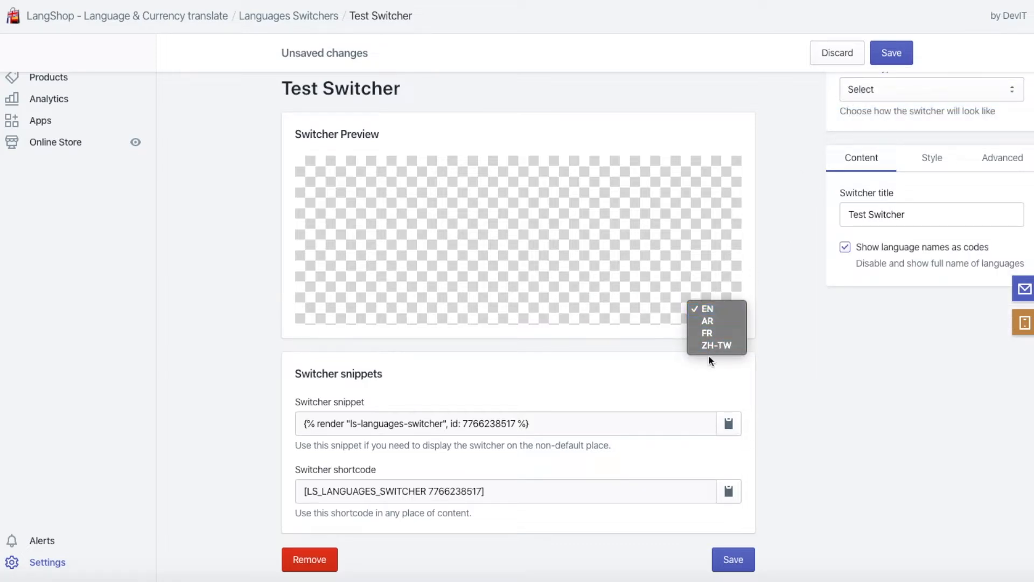
pyautogui.click(768, 239)
# Step: Try the IOS switcher type, opening and closing its language picker in the preview
pyautogui.click(865, 89)
pyautogui.click(861, 102)
pyautogui.click(721, 309)
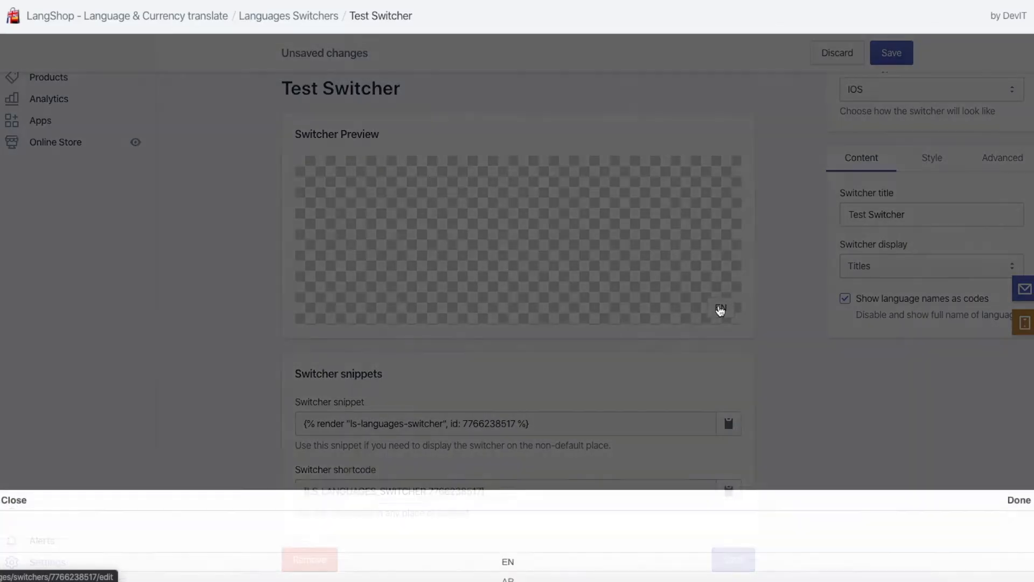
pyautogui.click(776, 246)
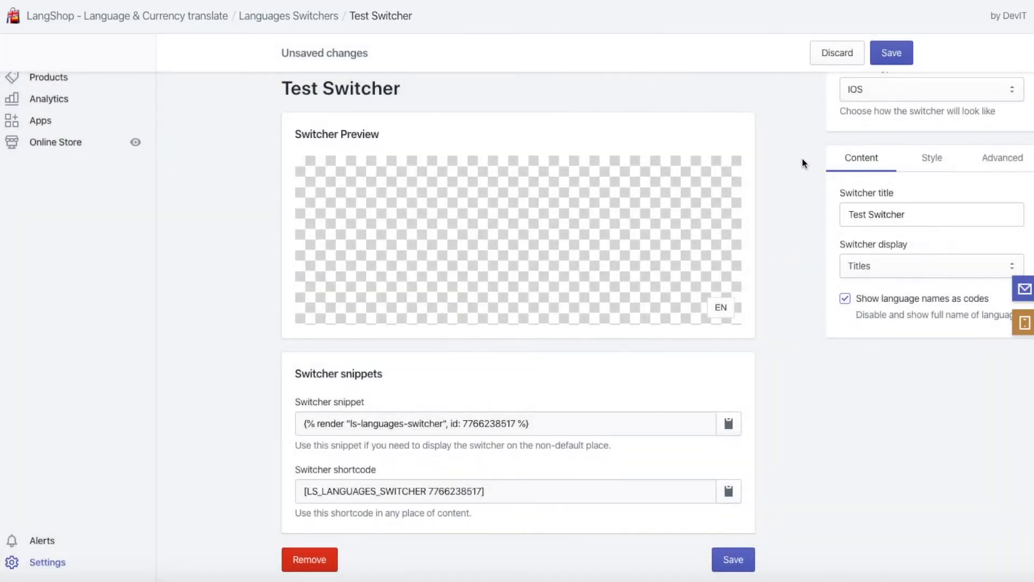
# Step: Try the Modal switcher type, preview its language selection window, and discard the unsaved switcher changes
pyautogui.click(895, 88)
pyautogui.click(884, 102)
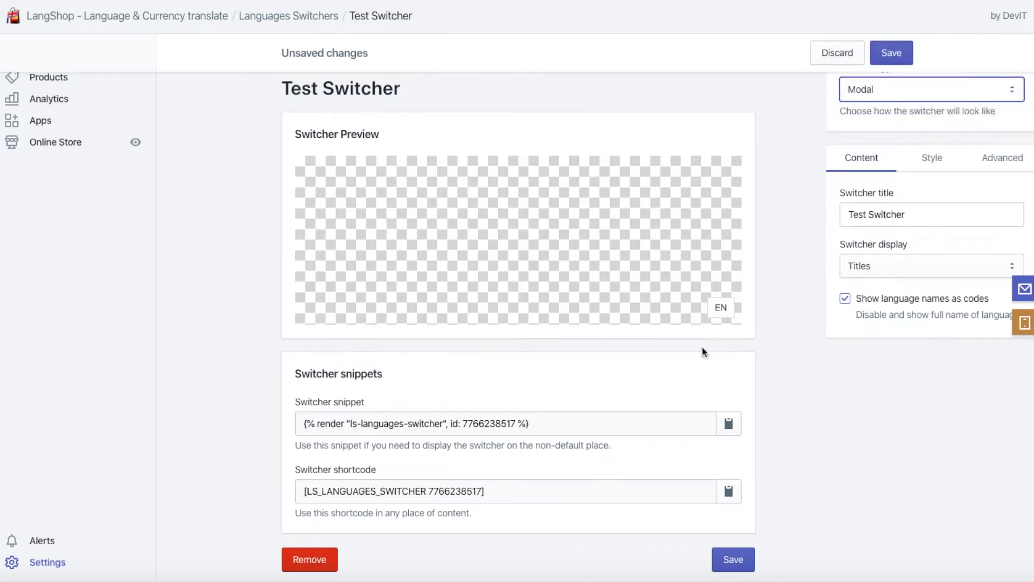
pyautogui.click(722, 309)
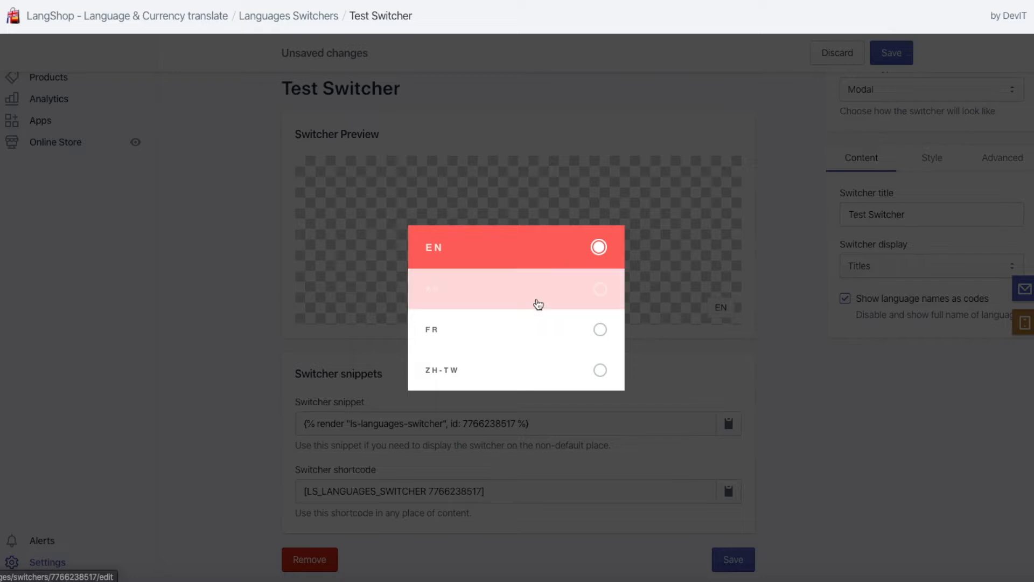
pyautogui.click(793, 206)
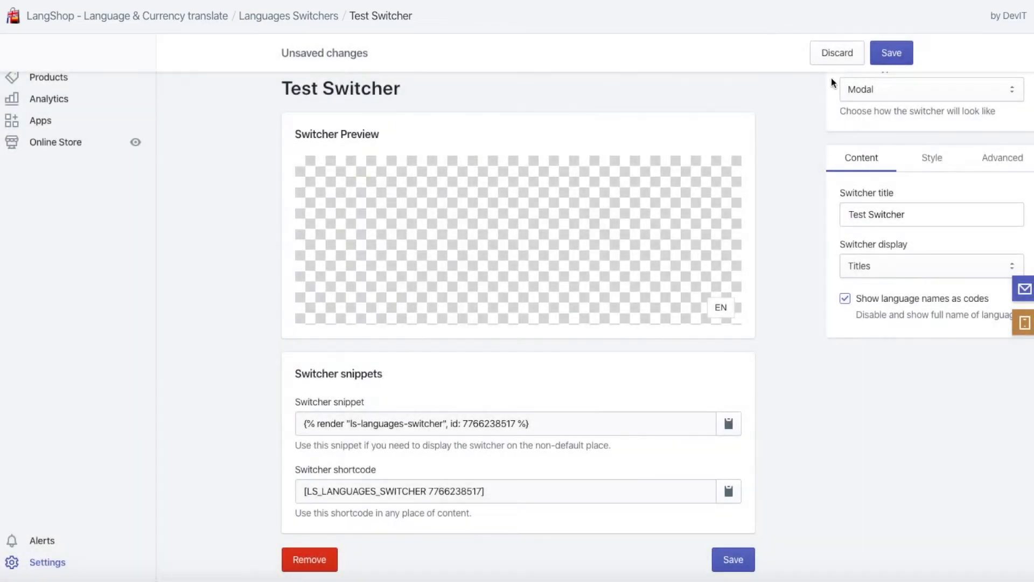
pyautogui.click(831, 54)
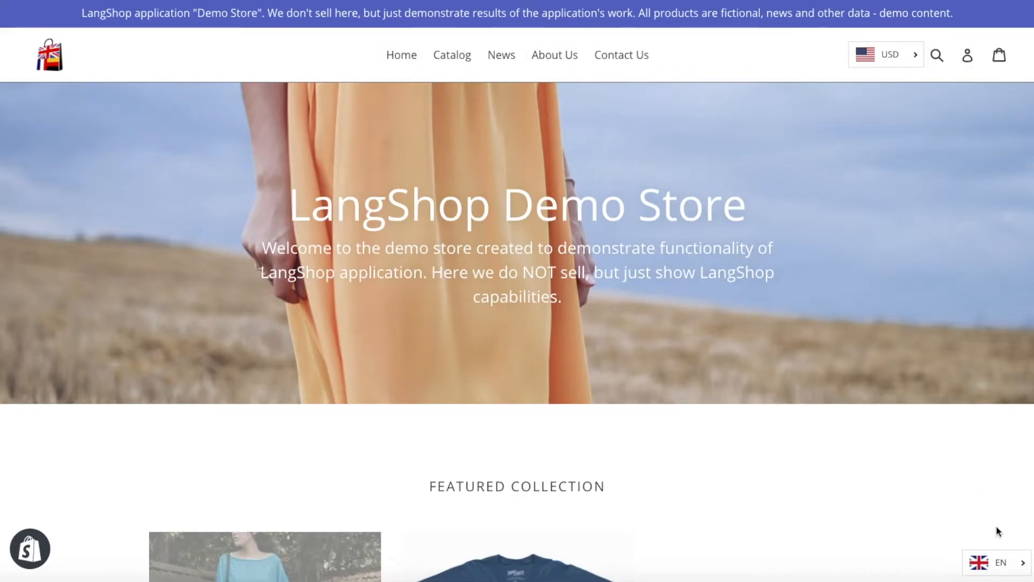
# Step: Go to the demo storefront and test its language switcher by changing to French and back to English
pyautogui.scroll(-2, 943, 533)
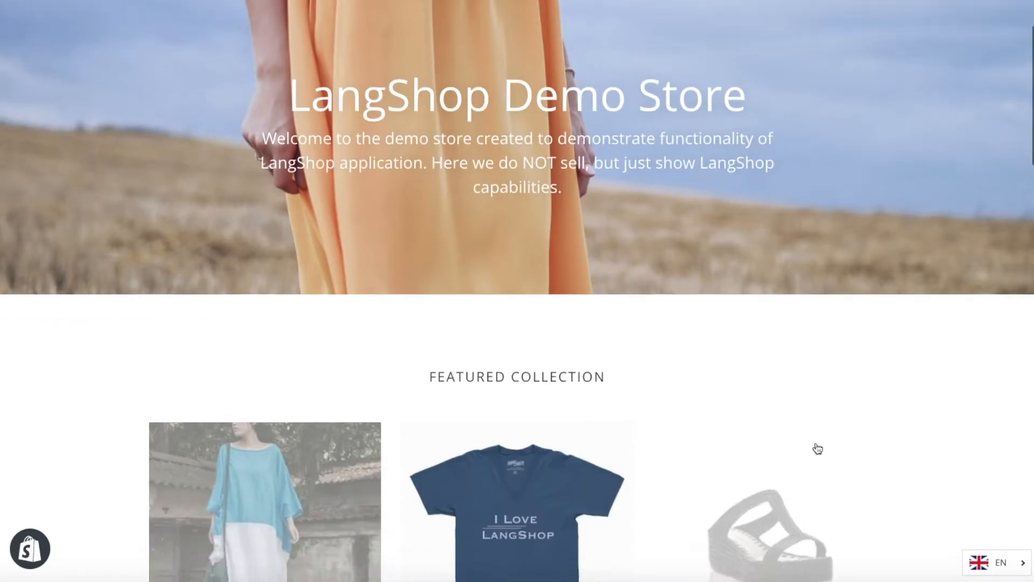
pyautogui.scroll(2, 942, 535)
pyautogui.scroll(1, 918, 509)
pyautogui.moveTo(997, 561)
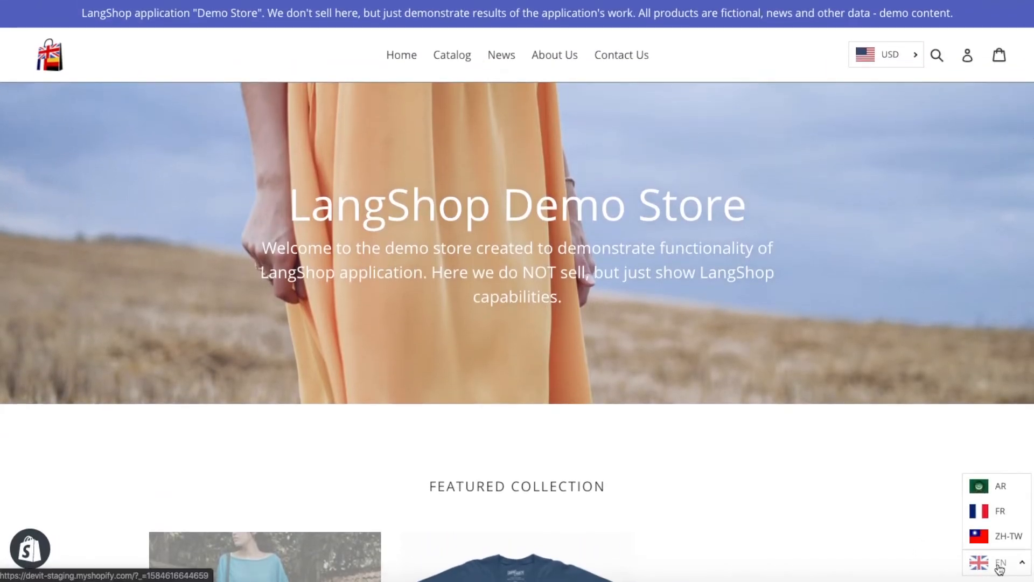
pyautogui.click(992, 518)
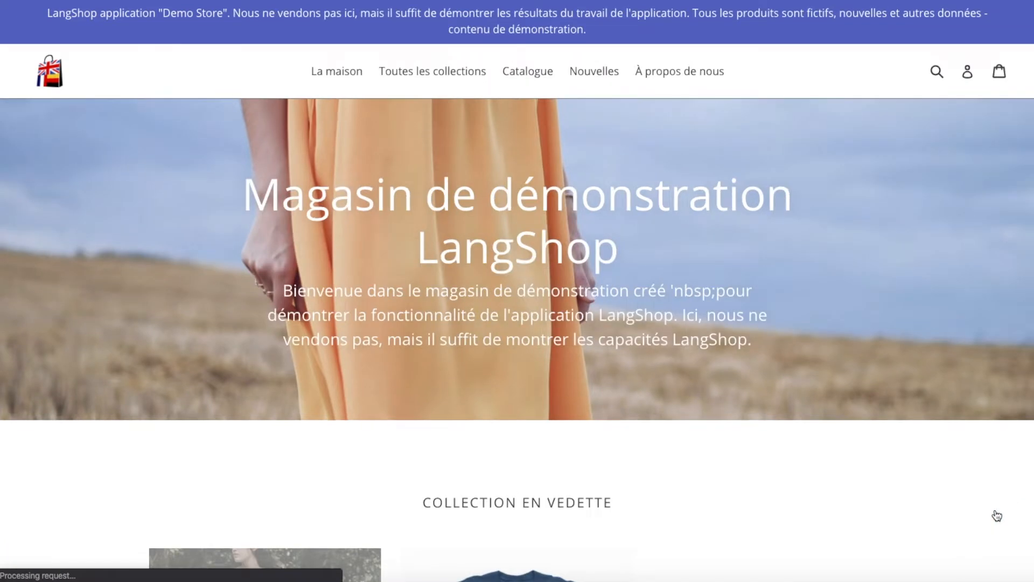
pyautogui.click(1001, 562)
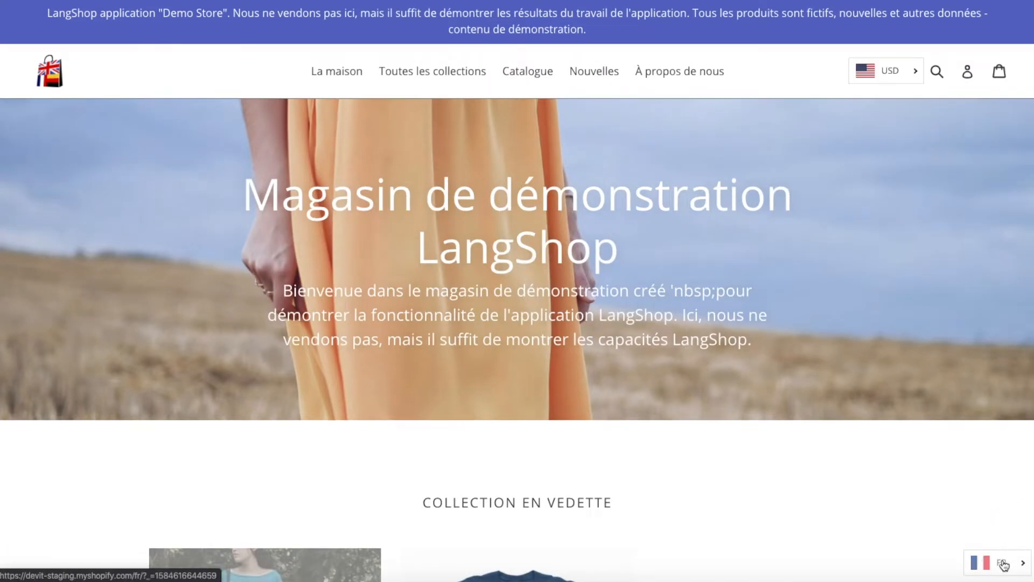
pyautogui.click(1004, 537)
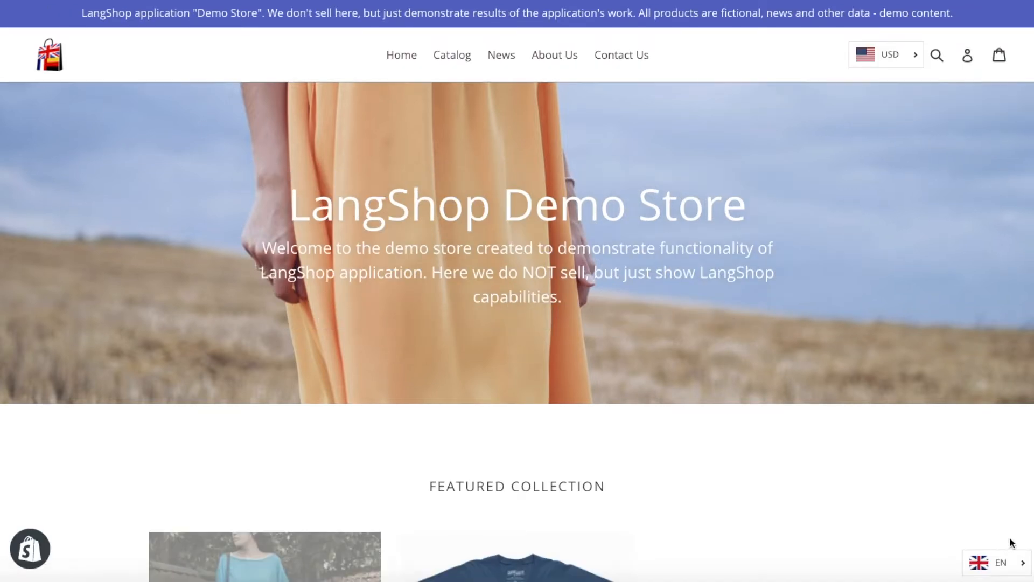
# Step: Test the storefront's restyled switcher with round flags by choosing French and returning to English
pyautogui.click(995, 566)
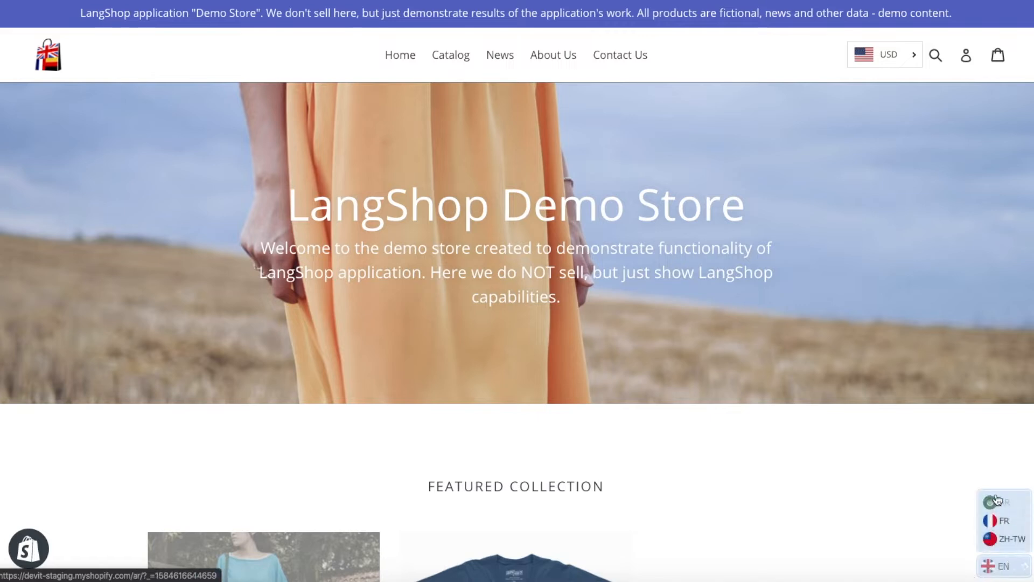
pyautogui.click(997, 521)
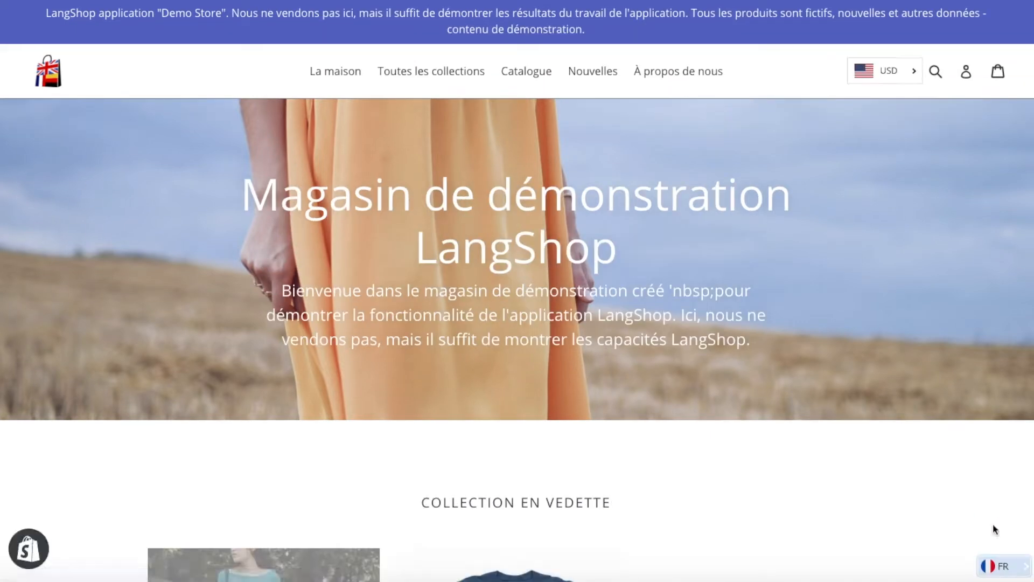
pyautogui.click(998, 571)
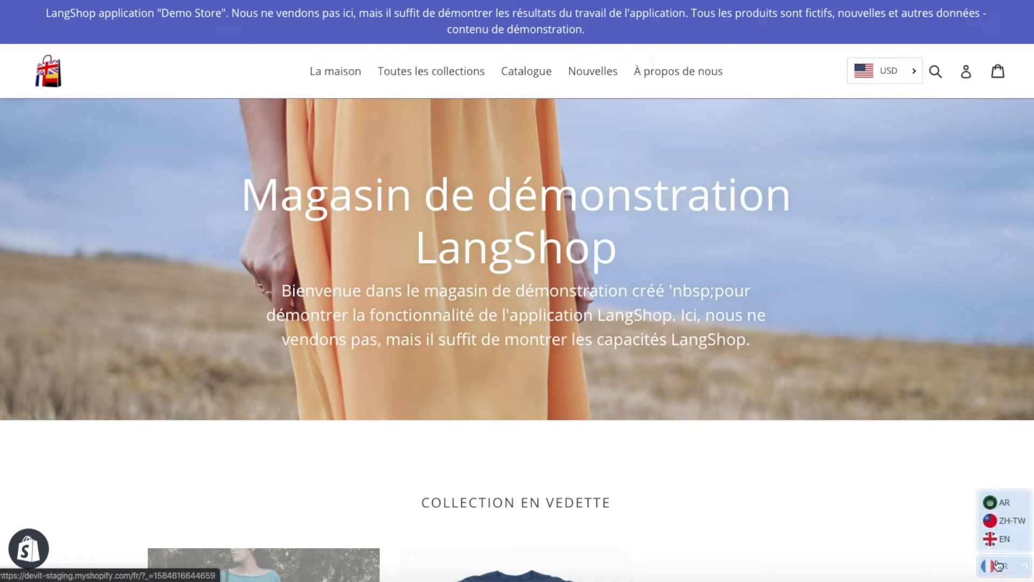
pyautogui.click(997, 543)
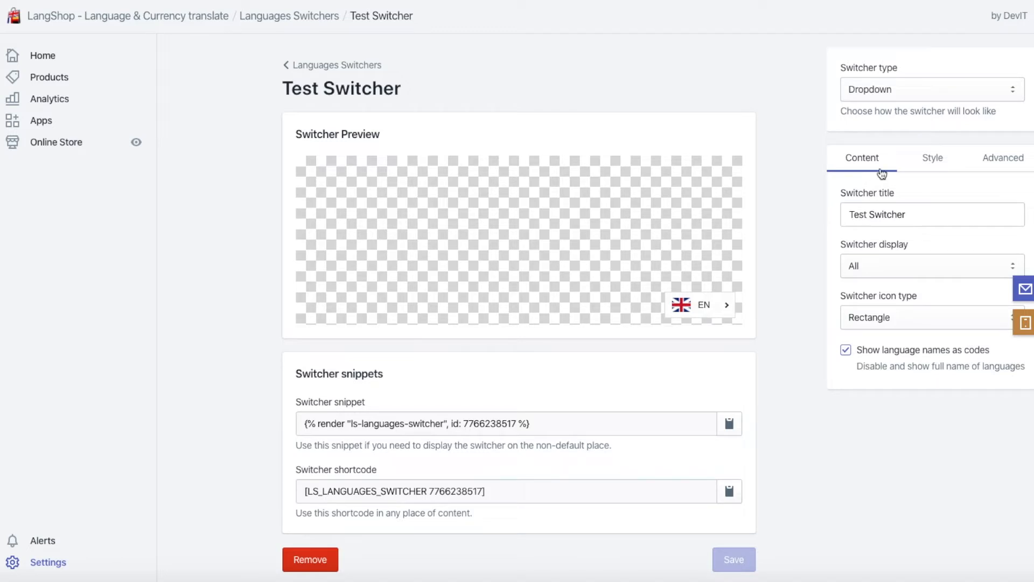
# Step: In the Test Switcher's content settings, try the Titles display, restore All, and keep the Rectangle icon type
pyautogui.click(935, 157)
pyautogui.click(863, 164)
pyautogui.click(864, 265)
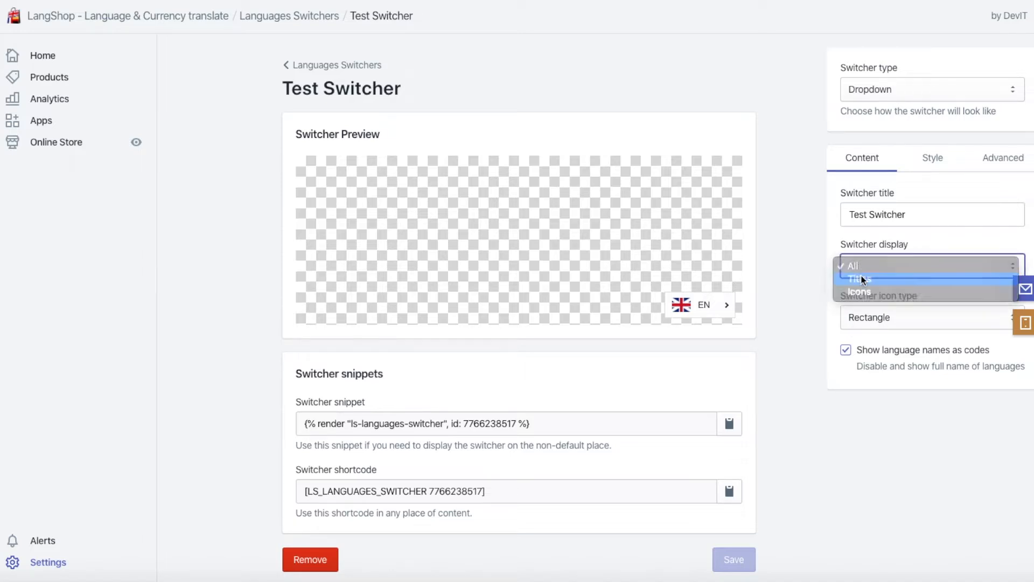
pyautogui.click(864, 279)
pyautogui.click(861, 266)
pyautogui.click(864, 256)
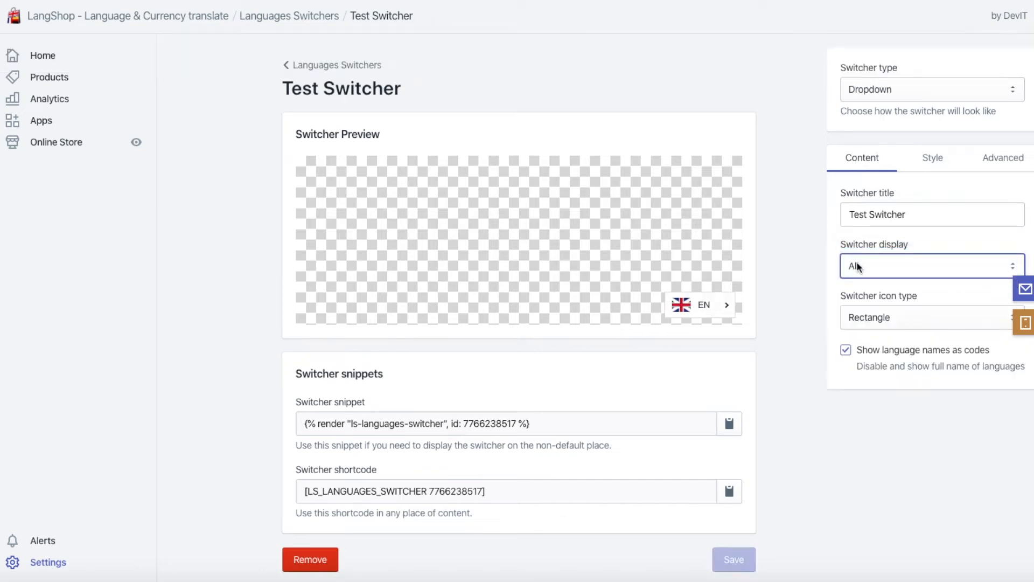
pyautogui.click(874, 322)
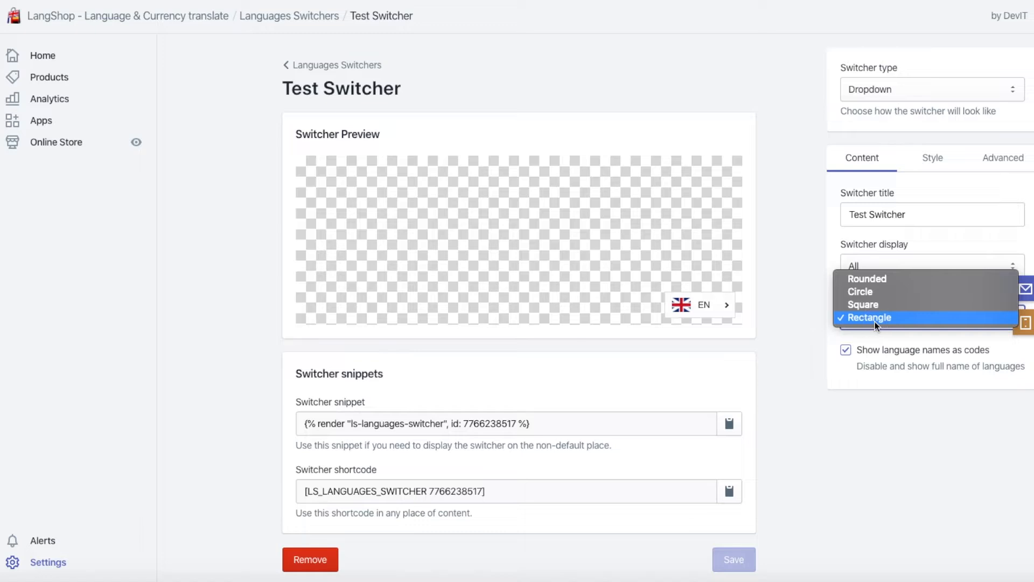
pyautogui.click(875, 317)
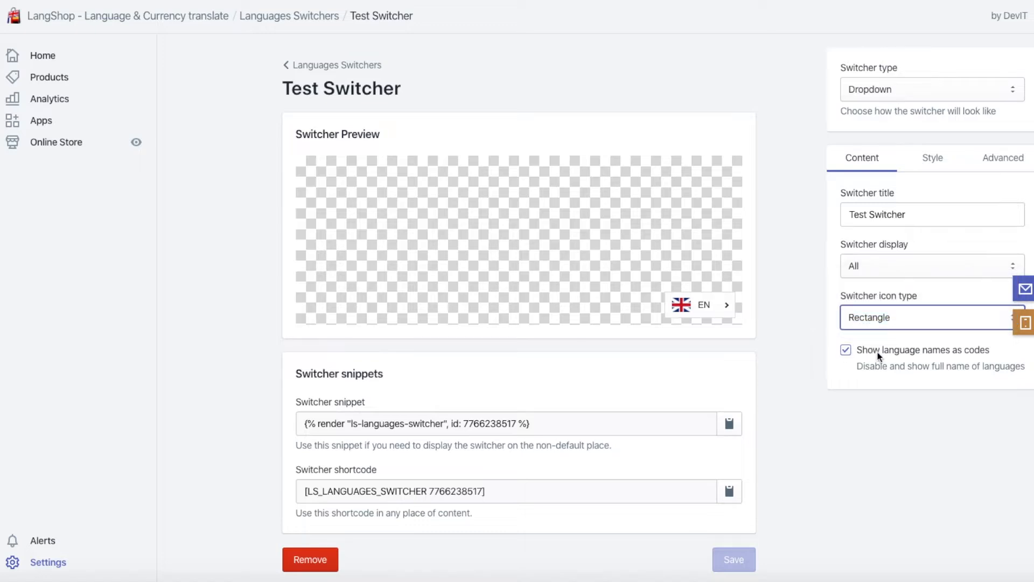
# Step: Set the switcher display to Titles to preview it, and change it to Icons
pyautogui.click(868, 270)
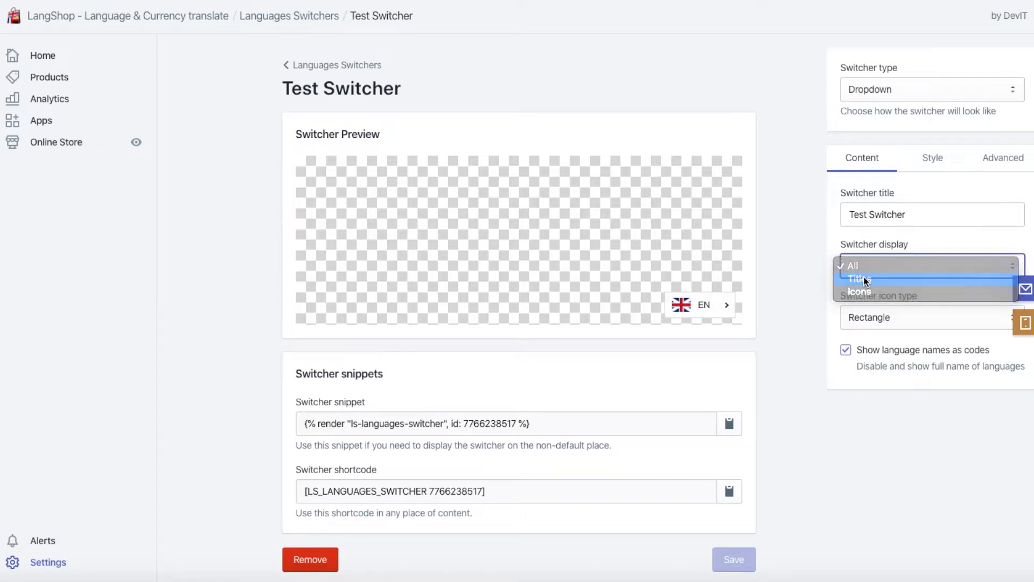
pyautogui.click(864, 279)
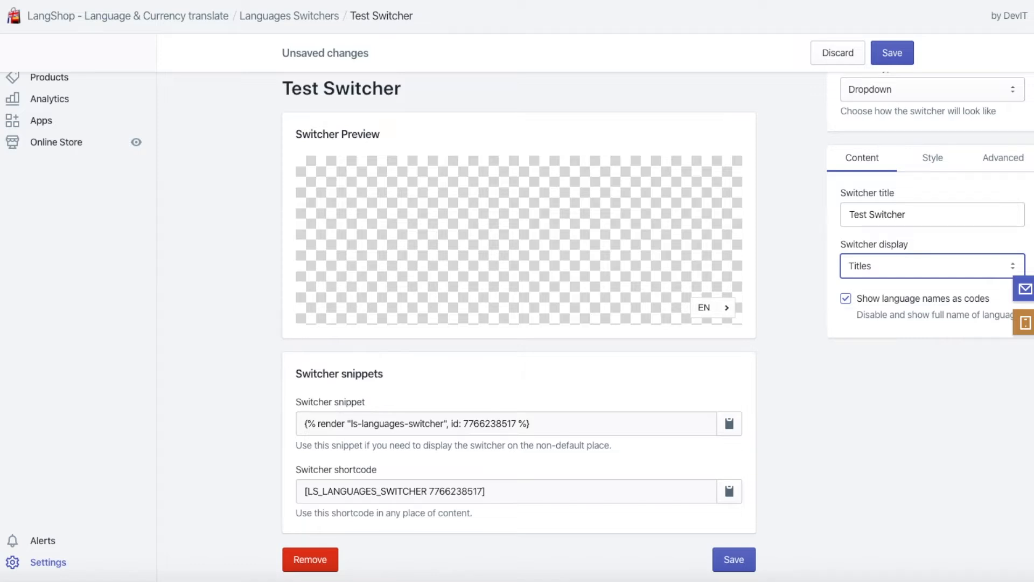
pyautogui.click(897, 270)
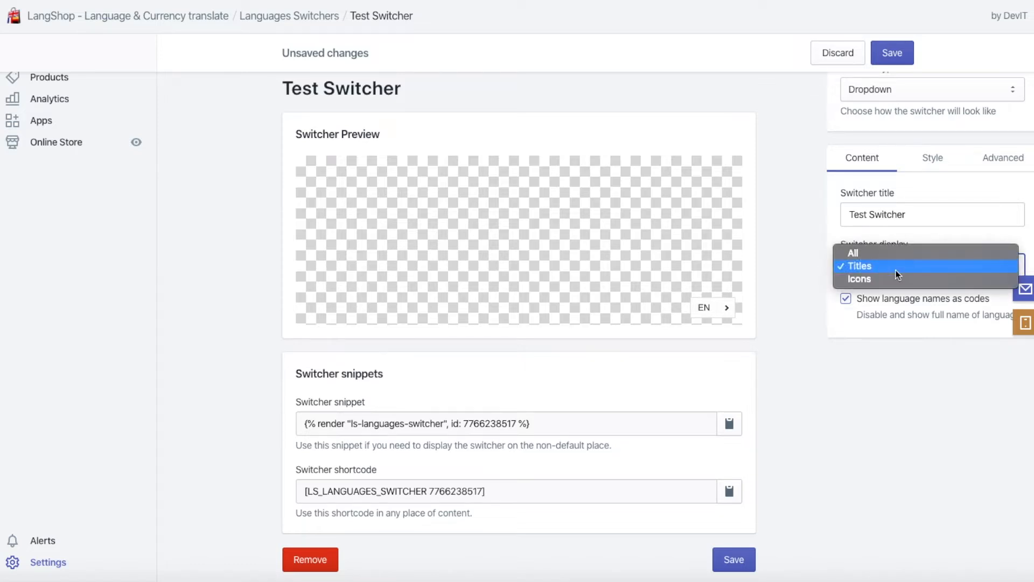
pyautogui.click(877, 279)
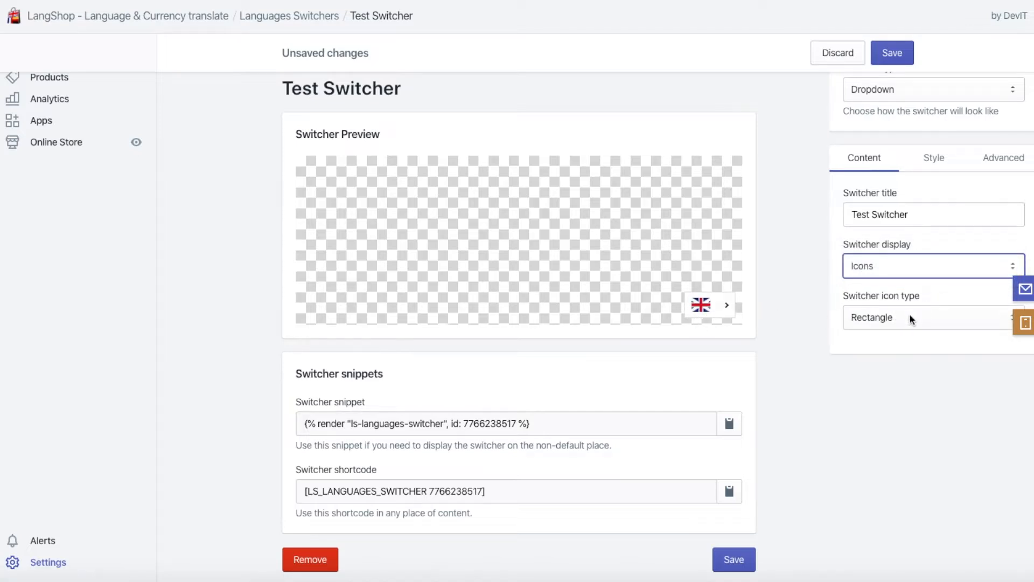
# Step: Preview the Rounded and Circle icon types and set the switcher icon type to Square
pyautogui.click(887, 317)
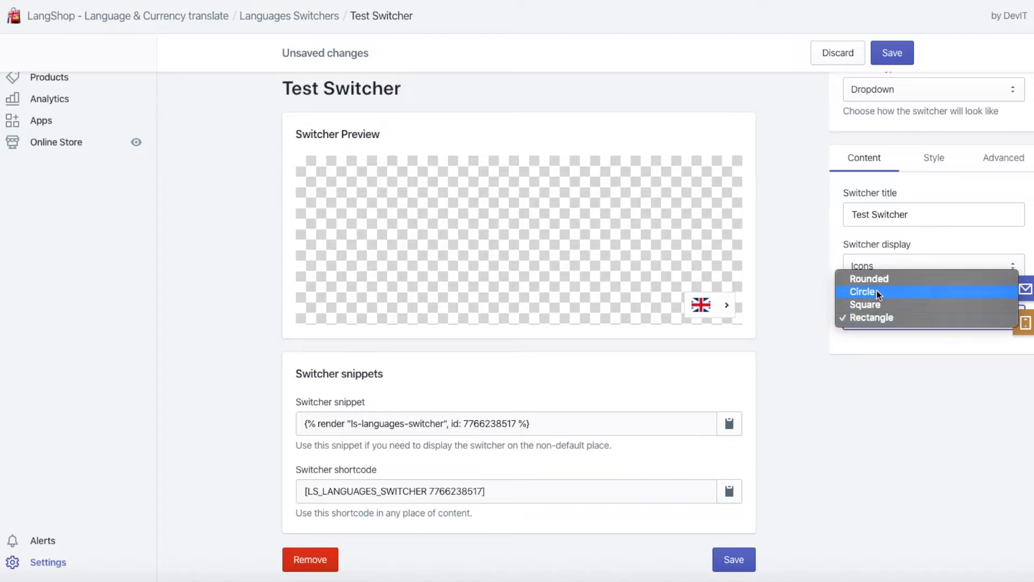
pyautogui.click(868, 279)
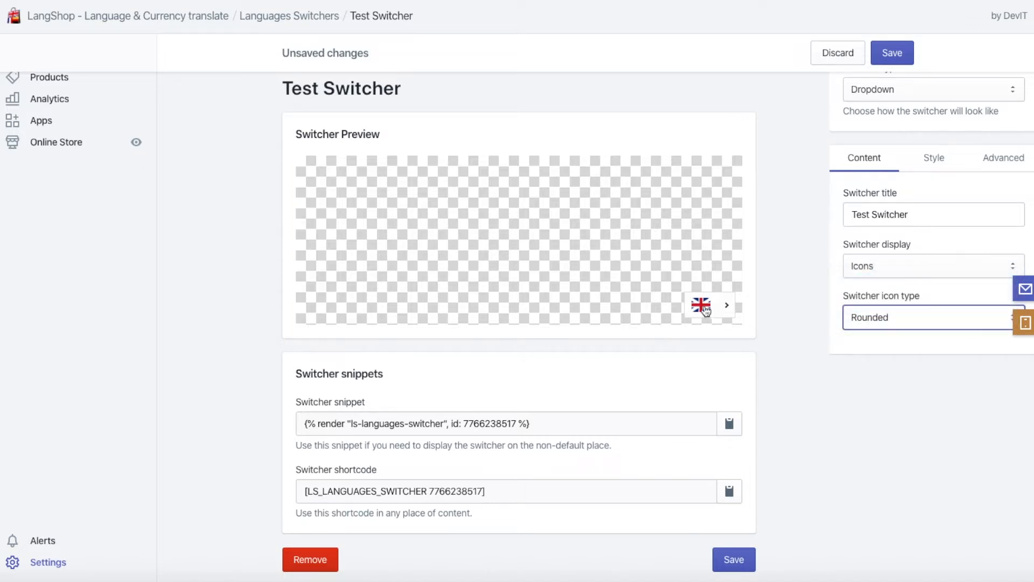
pyautogui.click(887, 316)
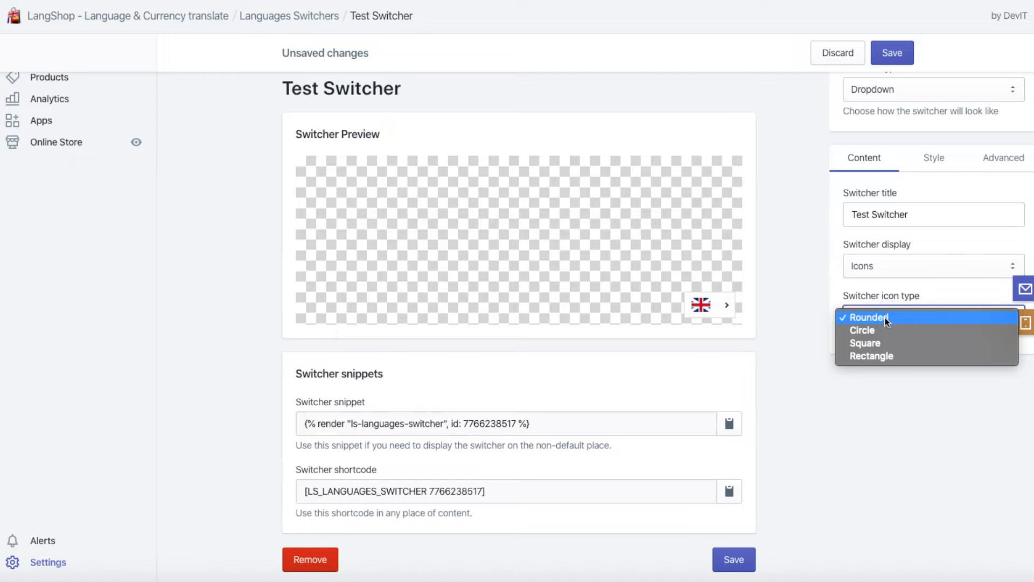
pyautogui.click(880, 331)
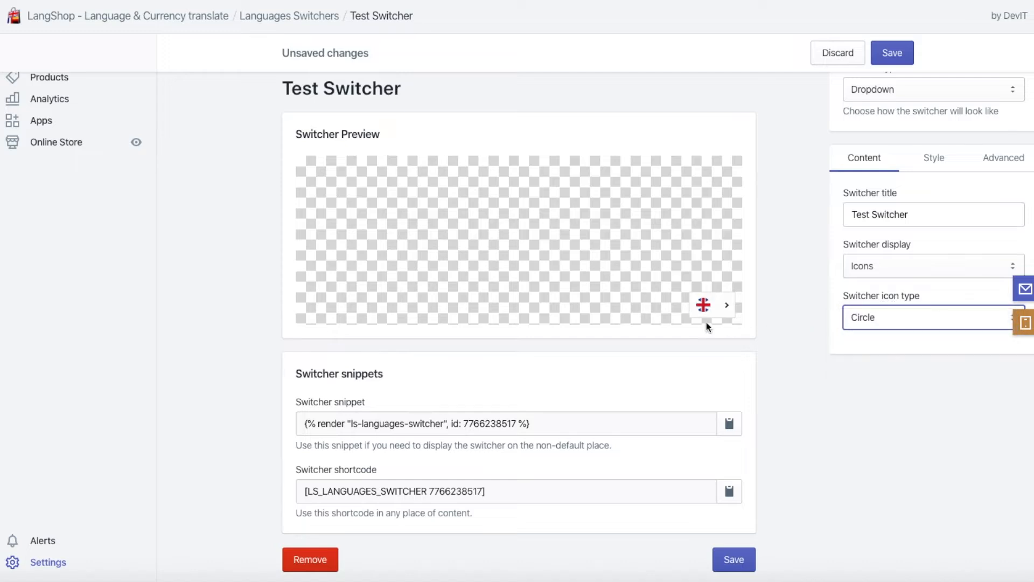
pyautogui.click(861, 320)
pyautogui.click(861, 330)
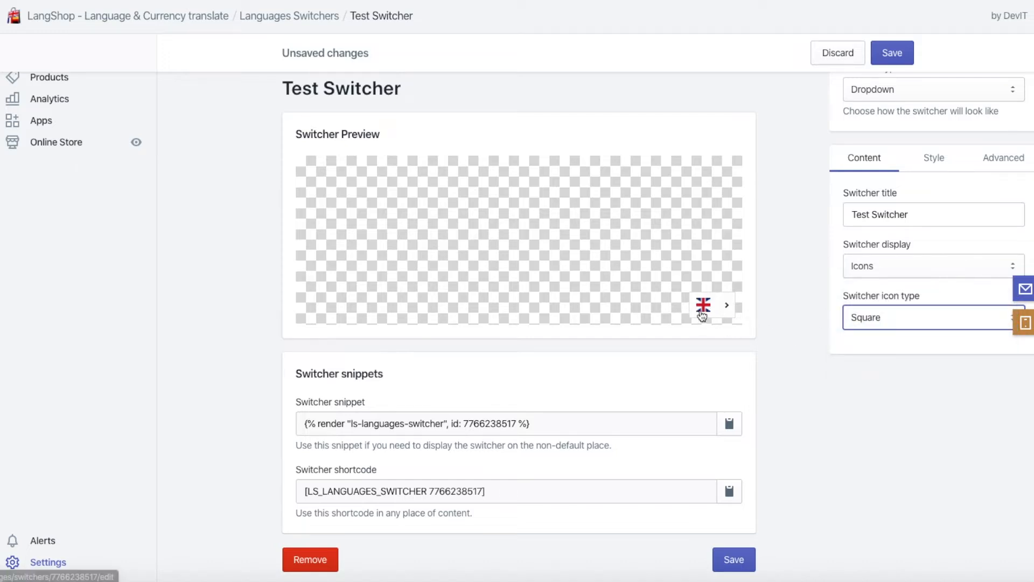
# Step: Set the switcher icon type to Rectangle and the switcher display to All
pyautogui.click(875, 318)
pyautogui.click(873, 330)
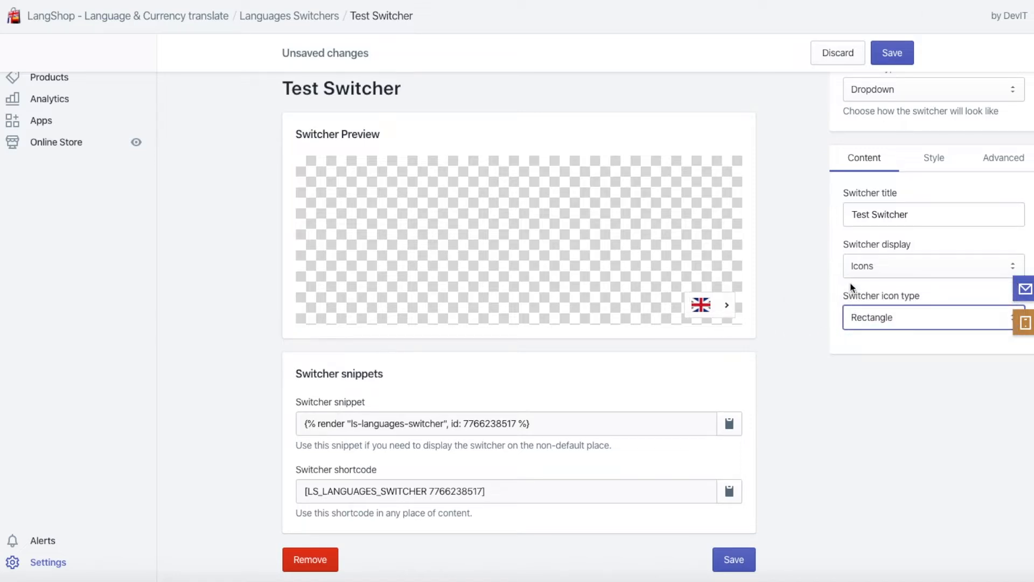
pyautogui.click(868, 267)
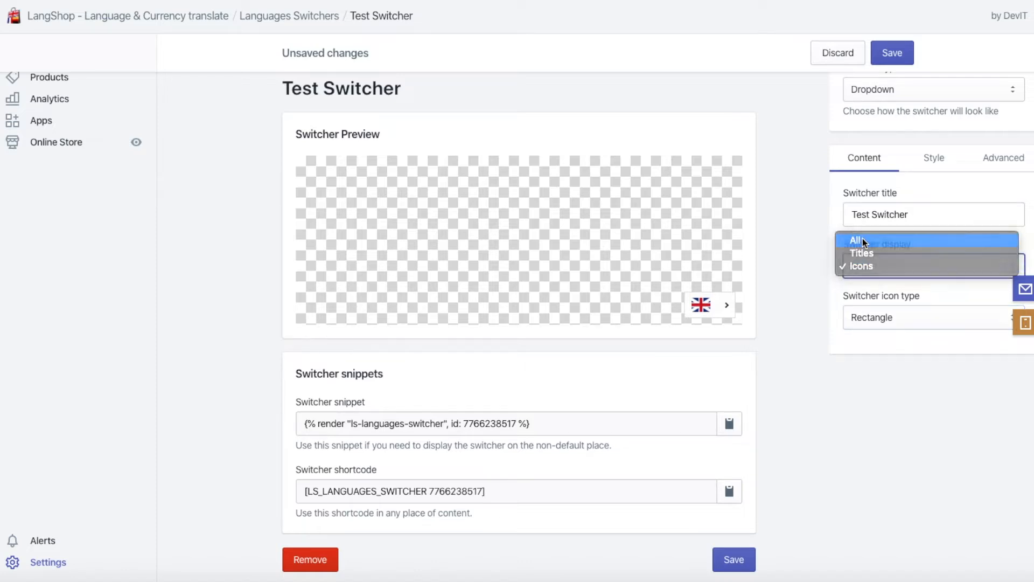
pyautogui.click(862, 238)
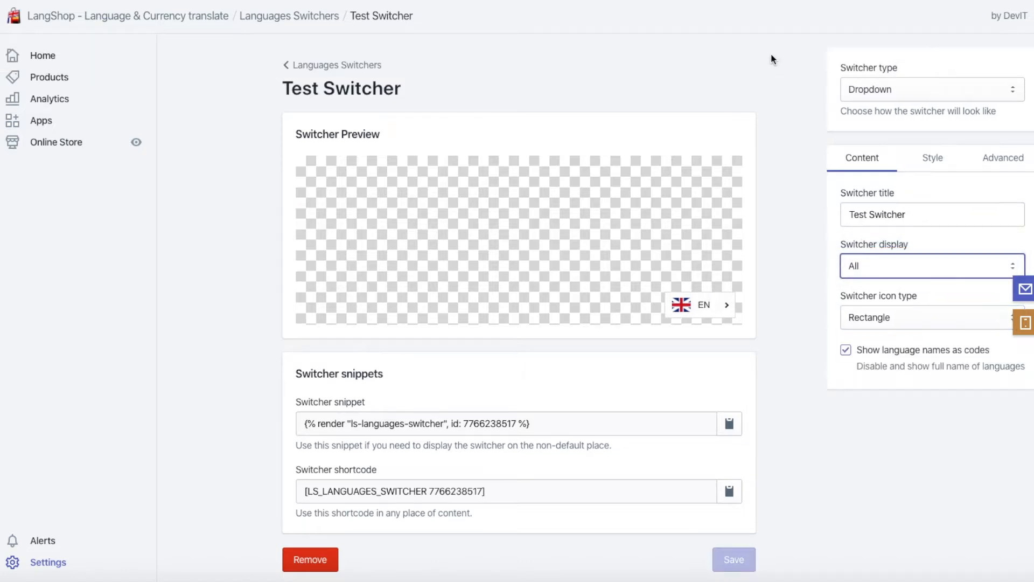
# Step: Preview the Titles option for the switcher display and return it to All
pyautogui.click(880, 270)
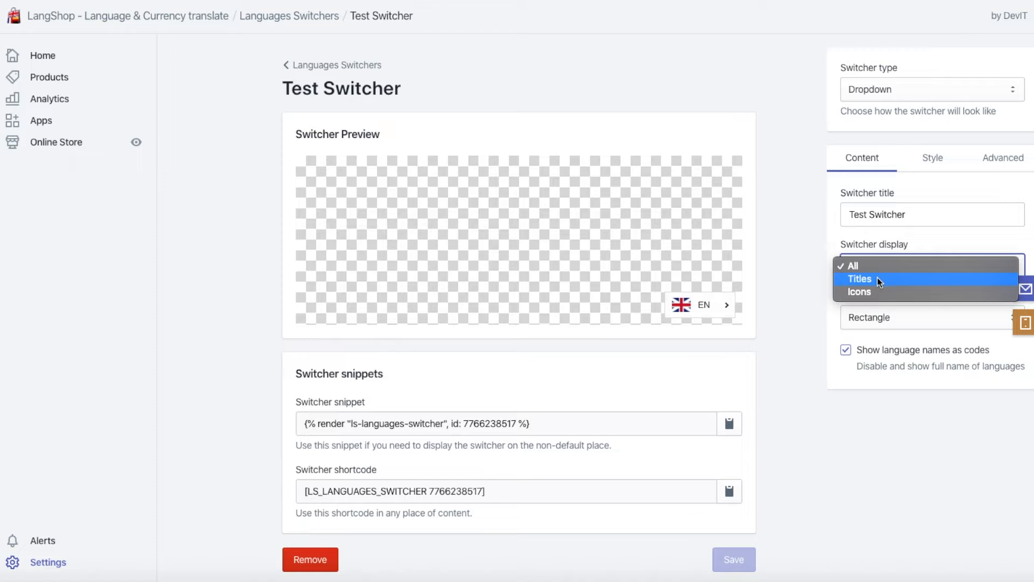
pyautogui.click(877, 278)
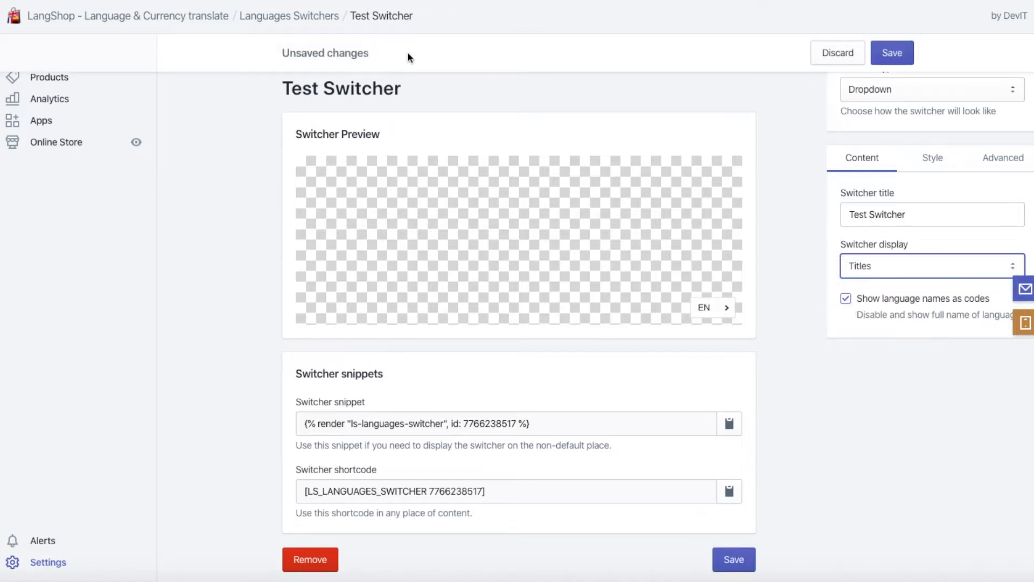
pyautogui.click(864, 267)
pyautogui.click(864, 255)
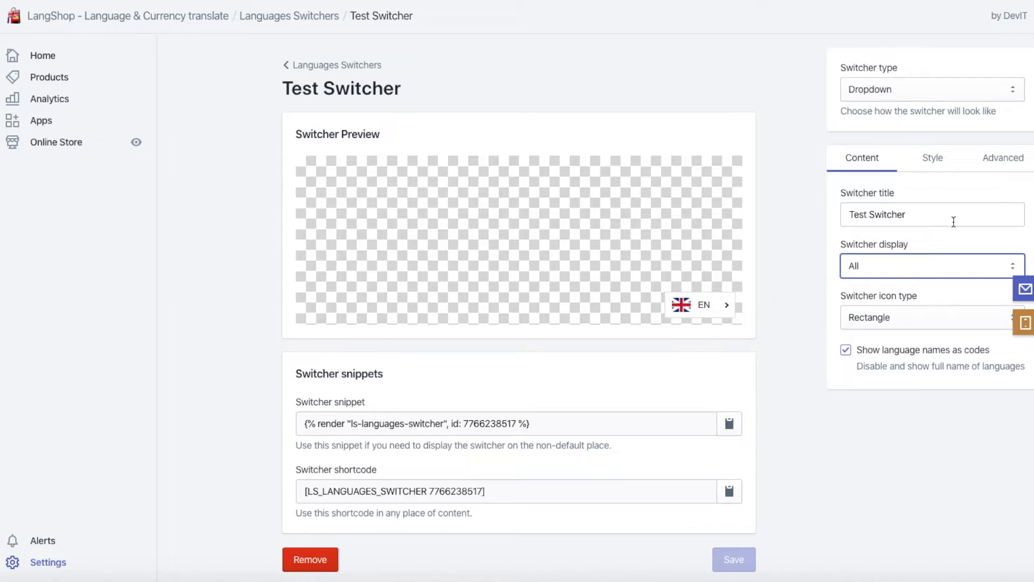
# Step: Save the switcher with the Titles display, and save it again with the display restored to All
pyautogui.click(875, 262)
pyautogui.click(862, 277)
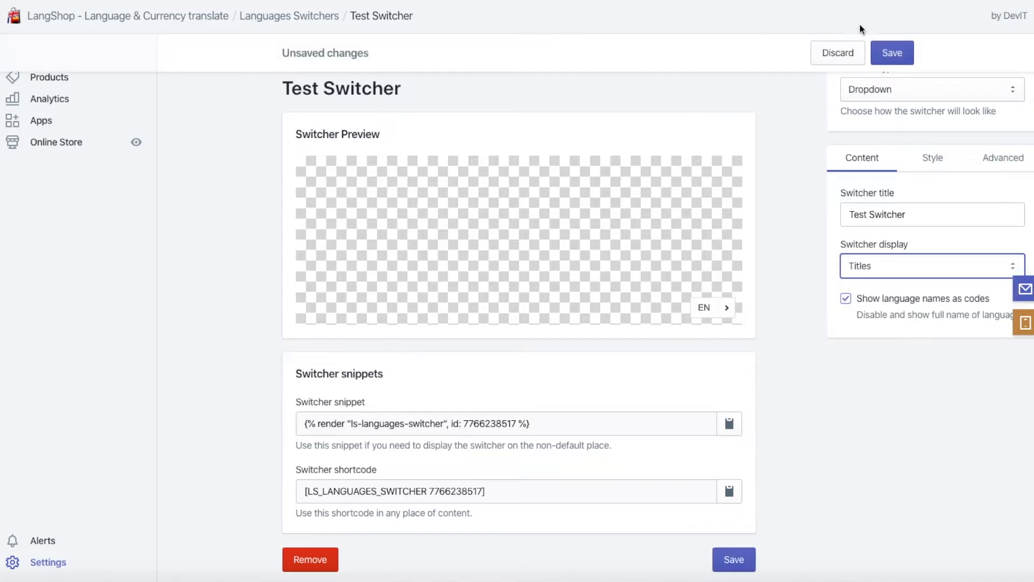
pyautogui.click(892, 53)
pyautogui.click(874, 269)
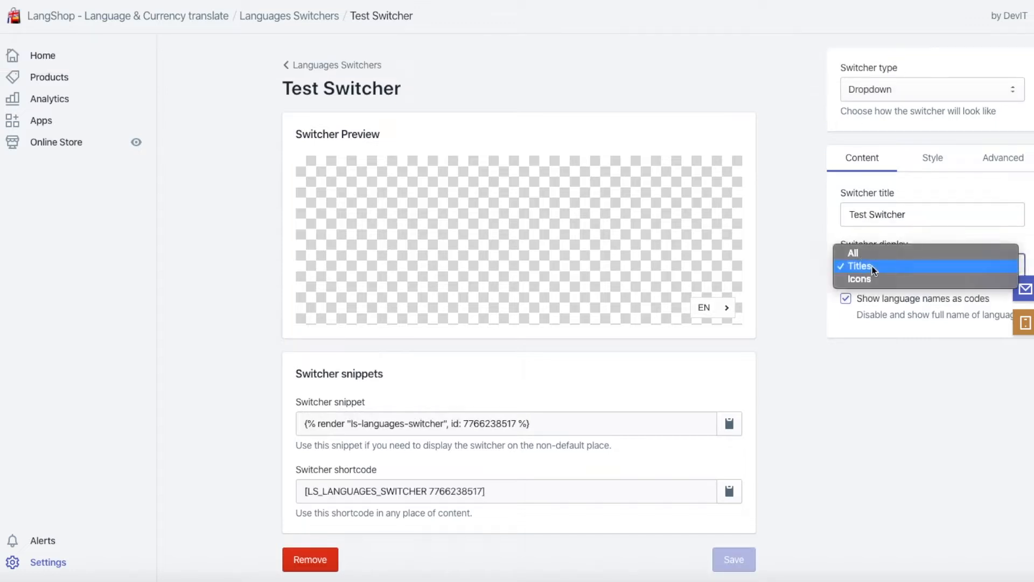
pyautogui.click(873, 254)
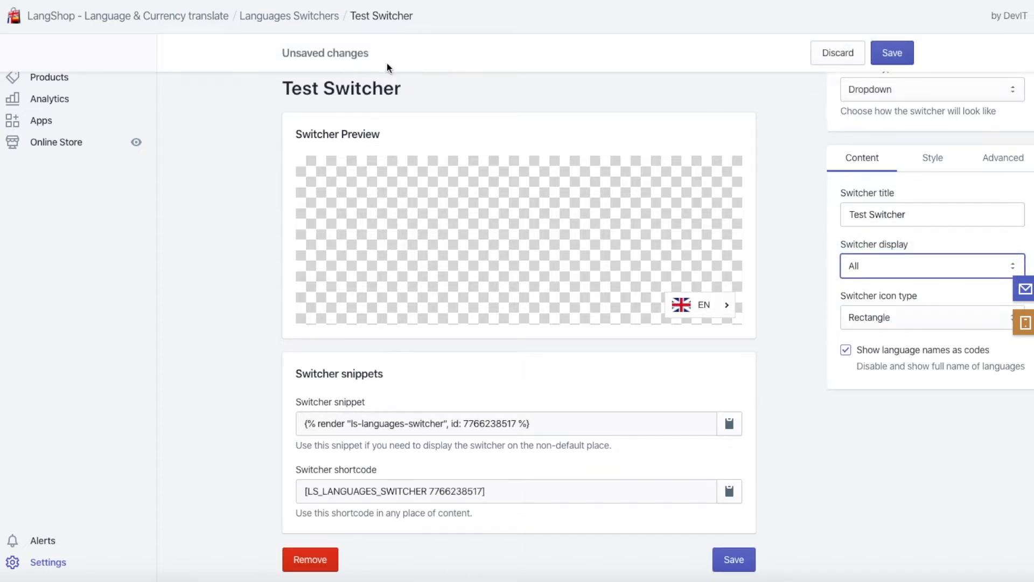
pyautogui.click(895, 53)
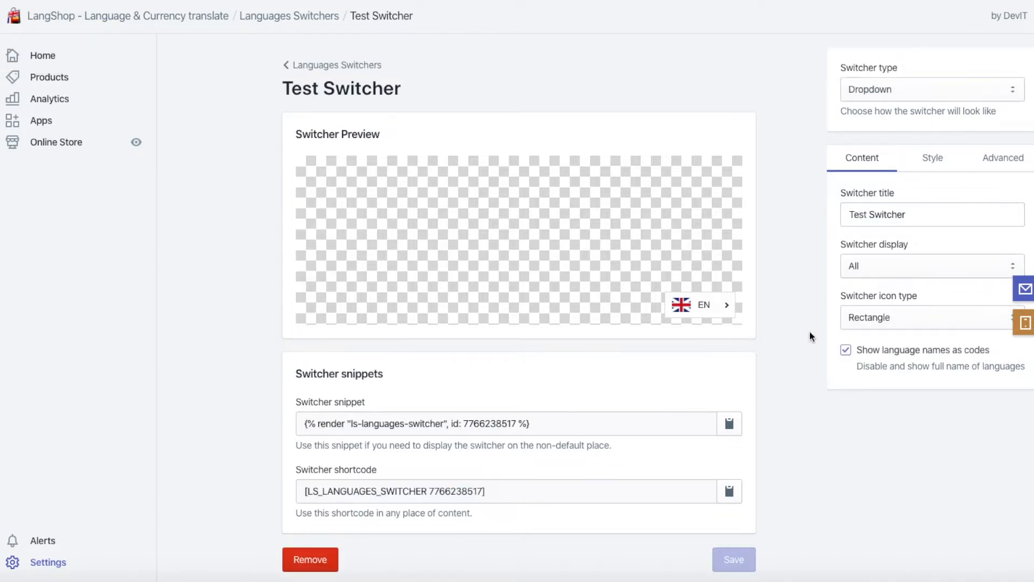
# Step: Set the icon type to Circle, keep language names shown as codes, and save the switcher
pyautogui.click(864, 326)
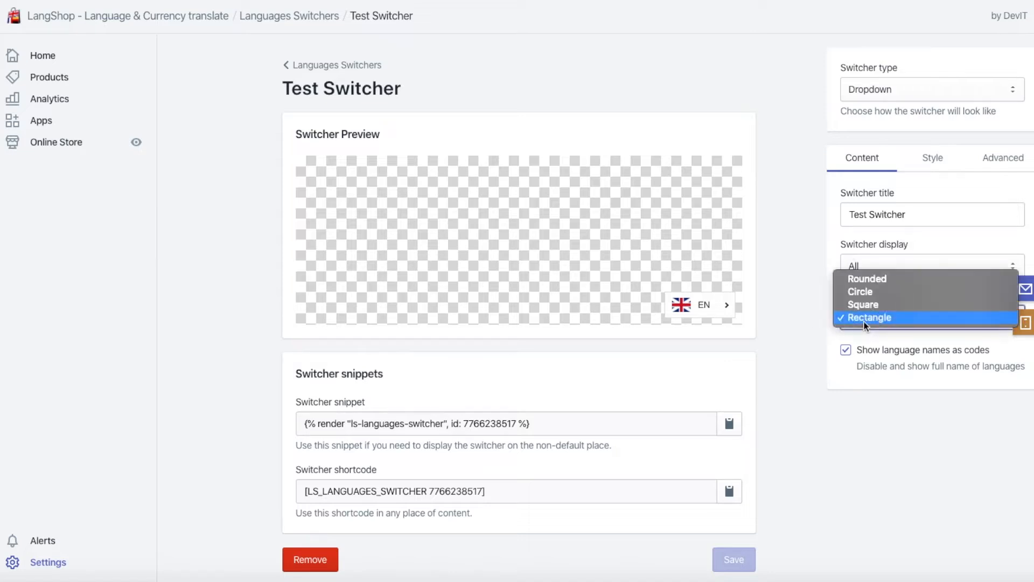
pyautogui.click(861, 292)
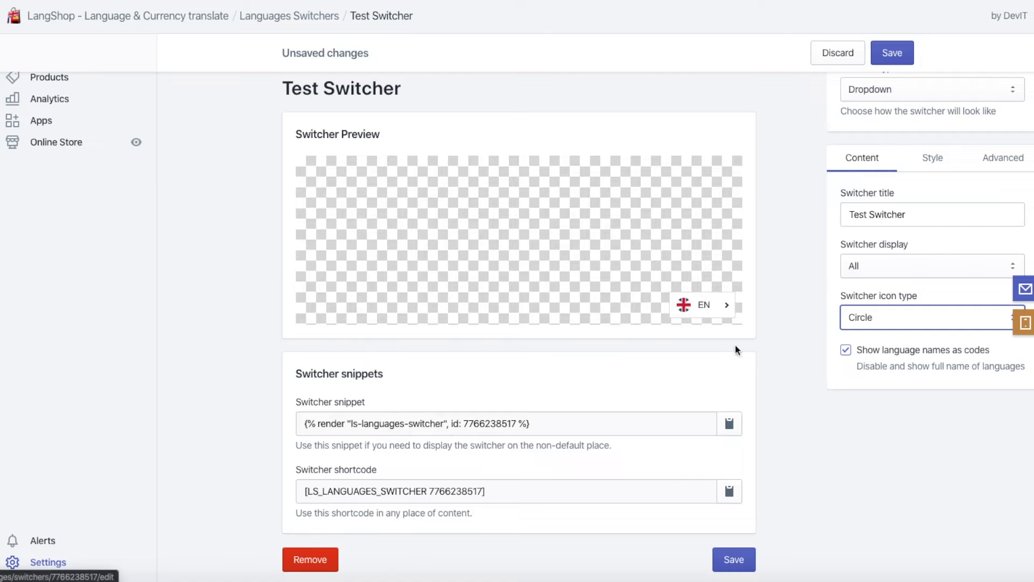
pyautogui.click(847, 350)
pyautogui.click(847, 350)
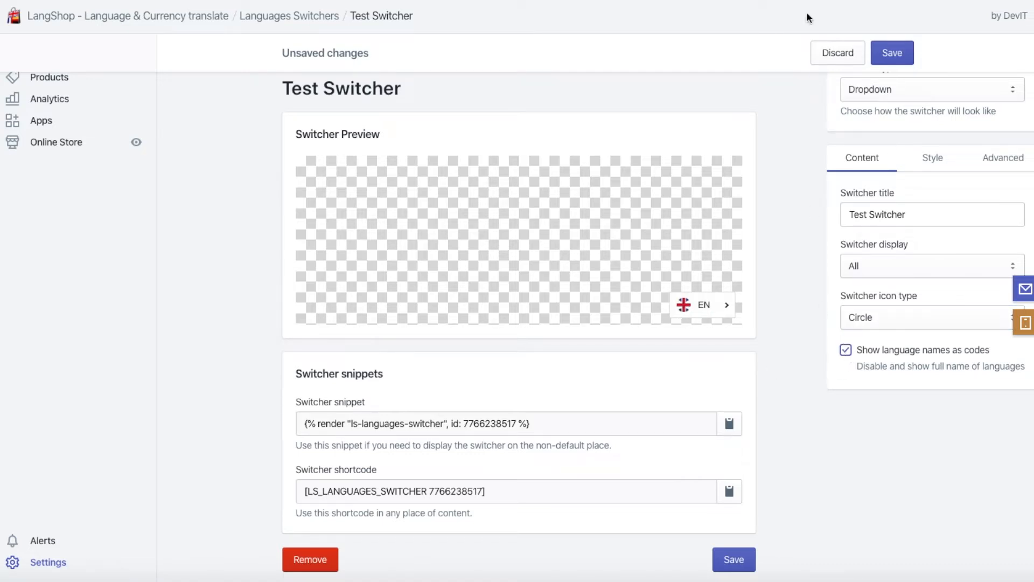
pyautogui.click(890, 56)
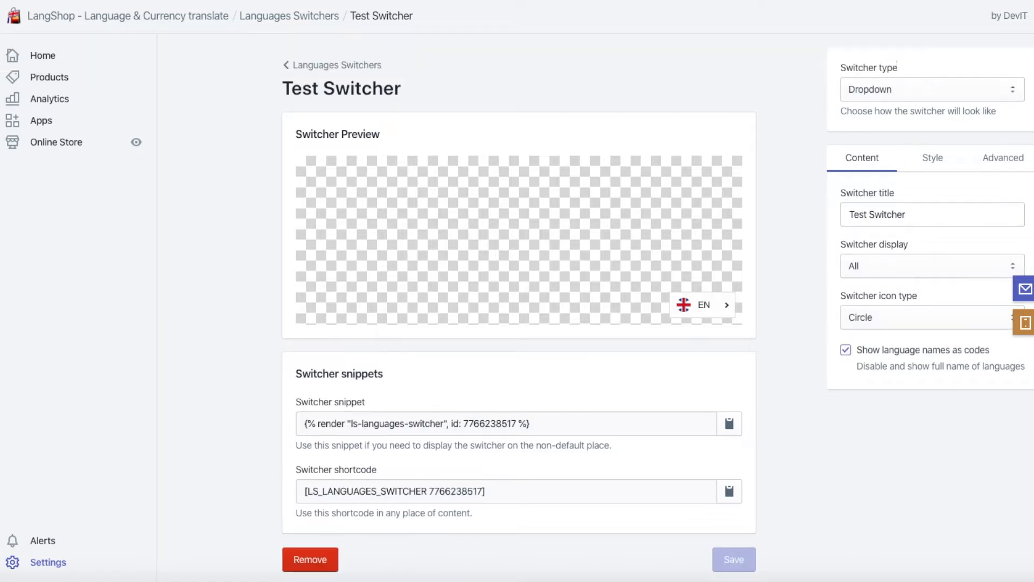
# Step: In the switcher's style settings, turn off the pre-designed CSS to preview the unstyled switcher, and re-enable it
pyautogui.click(929, 157)
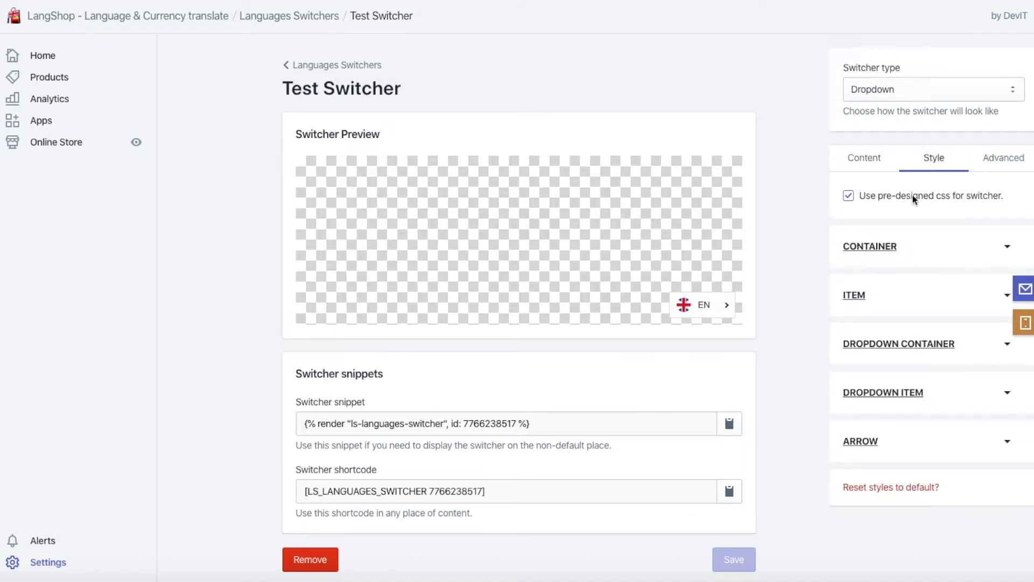
pyautogui.click(849, 198)
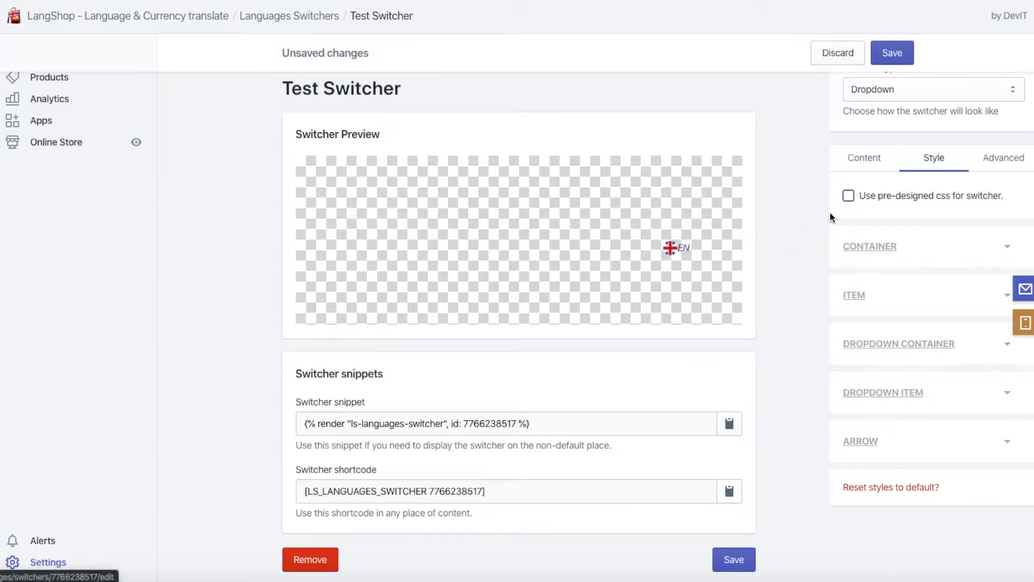
pyautogui.click(848, 196)
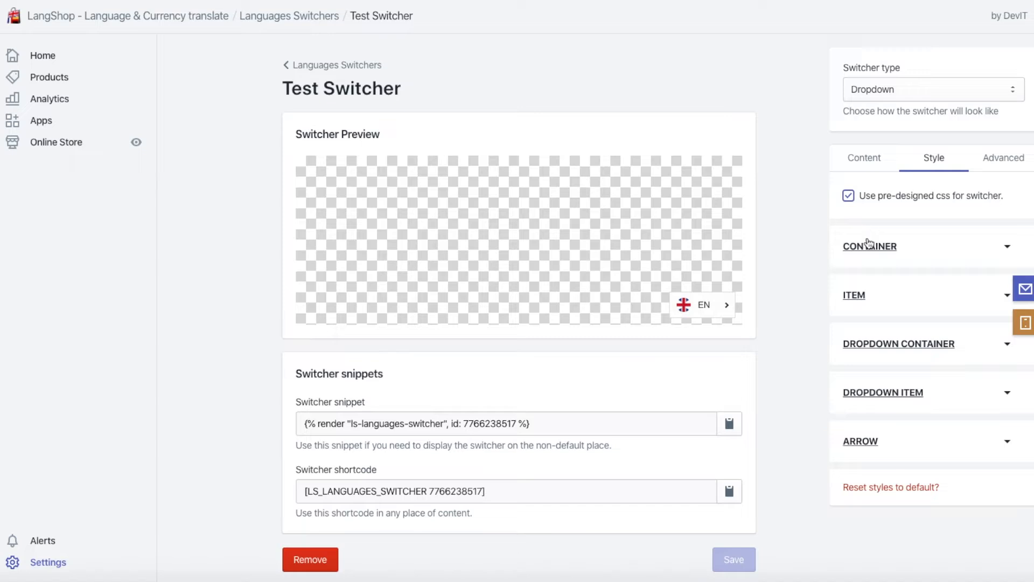
# Step: Expand the Container style settings and examine the padding, background, border and radius options for the normal and hover states
pyautogui.click(846, 249)
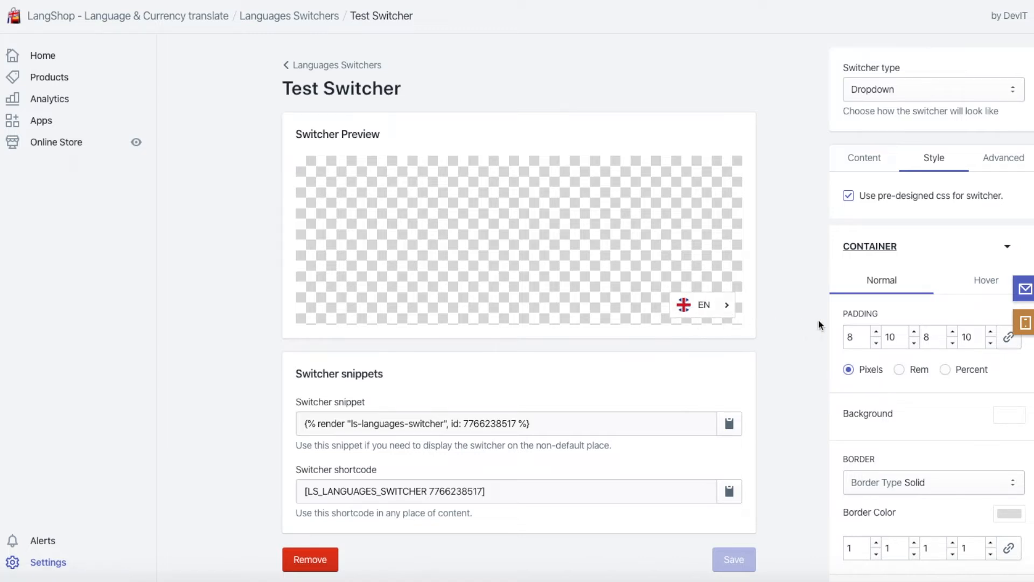
pyautogui.scroll(-4, 842, 321)
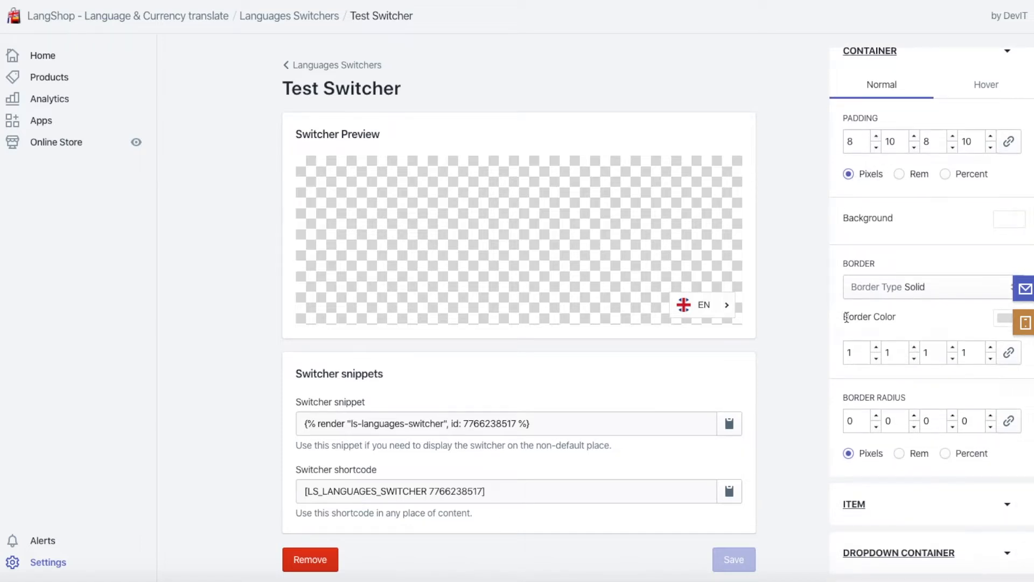
pyautogui.scroll(-1, 860, 314)
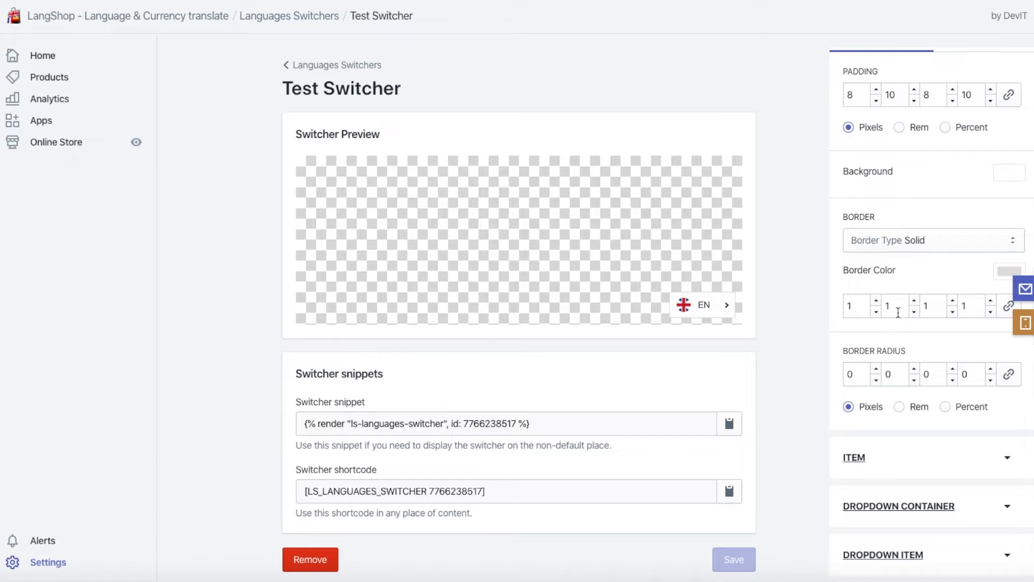
pyautogui.scroll(3, 899, 313)
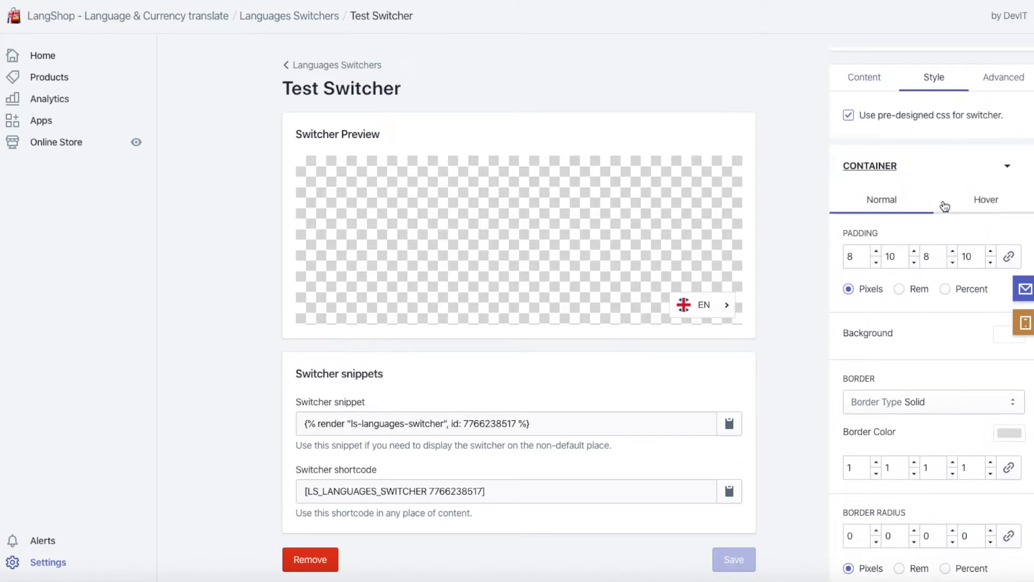
pyautogui.click(973, 205)
pyautogui.click(884, 202)
# Step: Try a red background for the container's hover state and discard the change
pyautogui.click(984, 199)
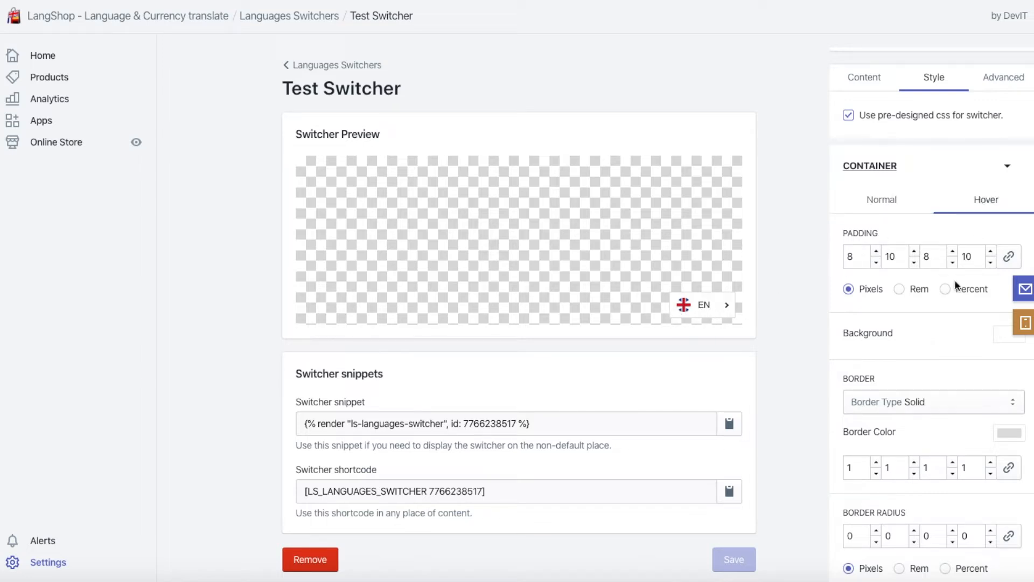
pyautogui.click(1000, 339)
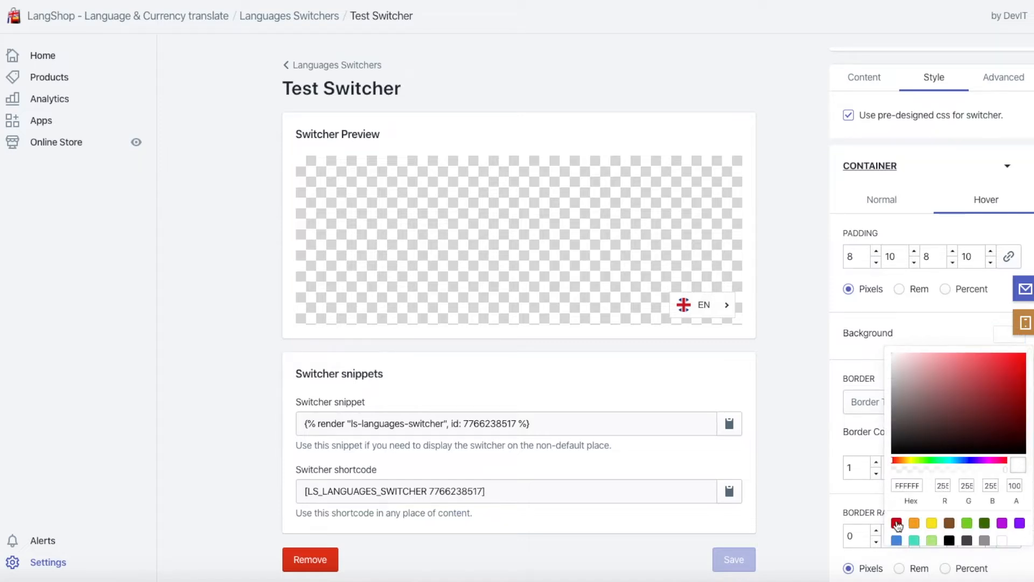
pyautogui.click(897, 522)
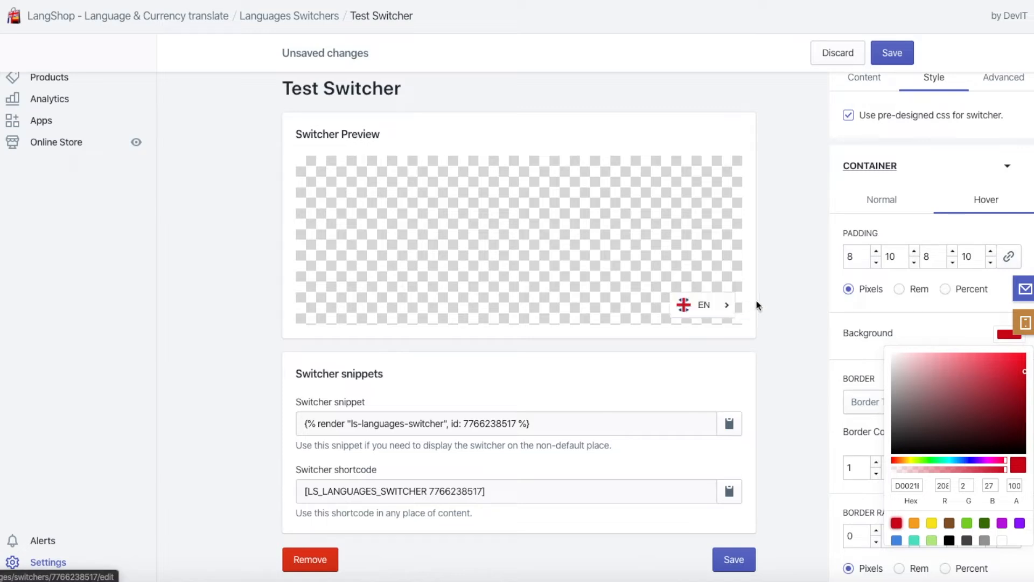
pyautogui.click(817, 52)
# Step: For the container's normal state, link the four padding values, try 17 pixels, and set them to 10 pixels
pyautogui.click(861, 202)
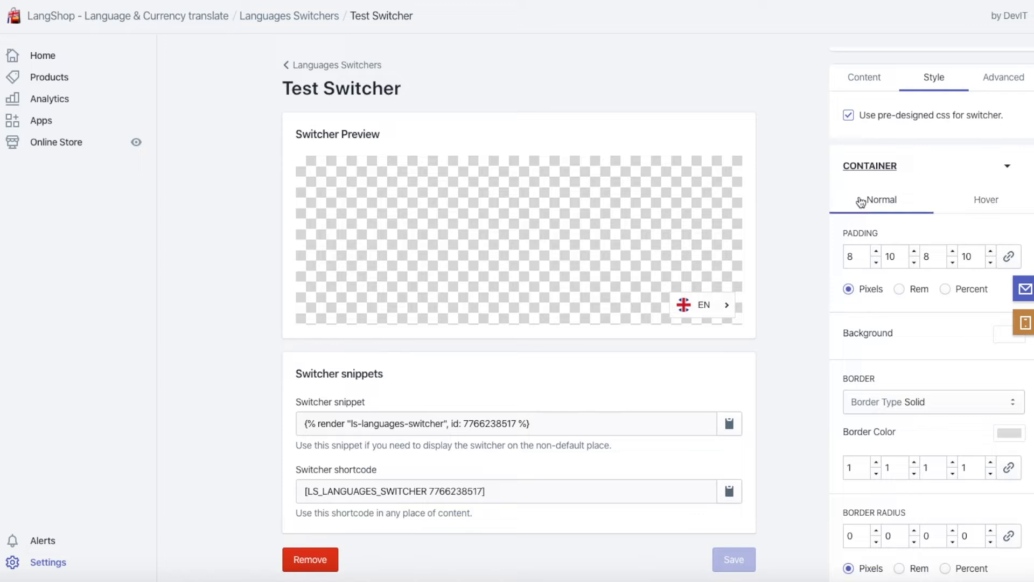
pyautogui.click(856, 256)
pyautogui.click(1009, 256)
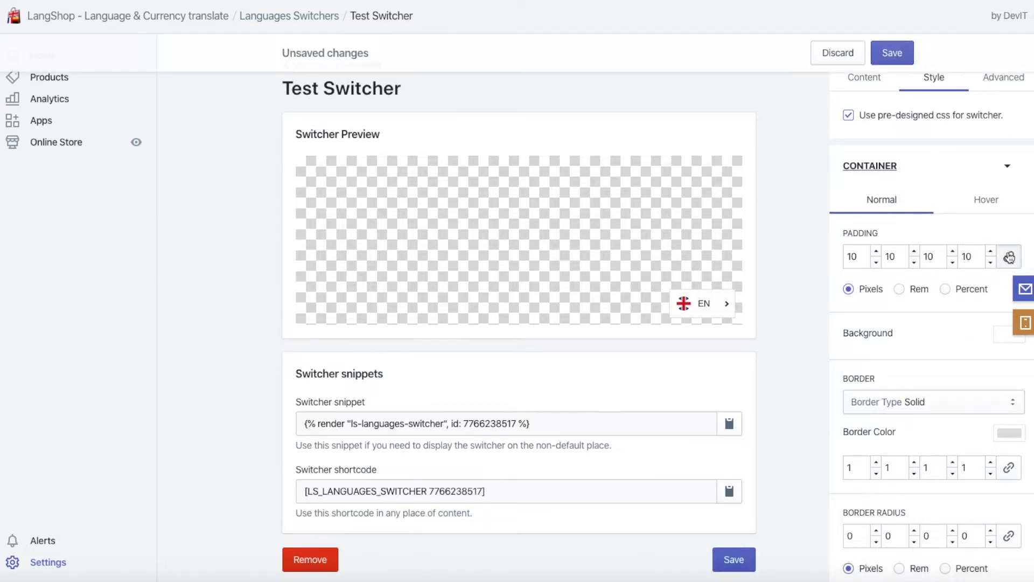
pyautogui.click(876, 251)
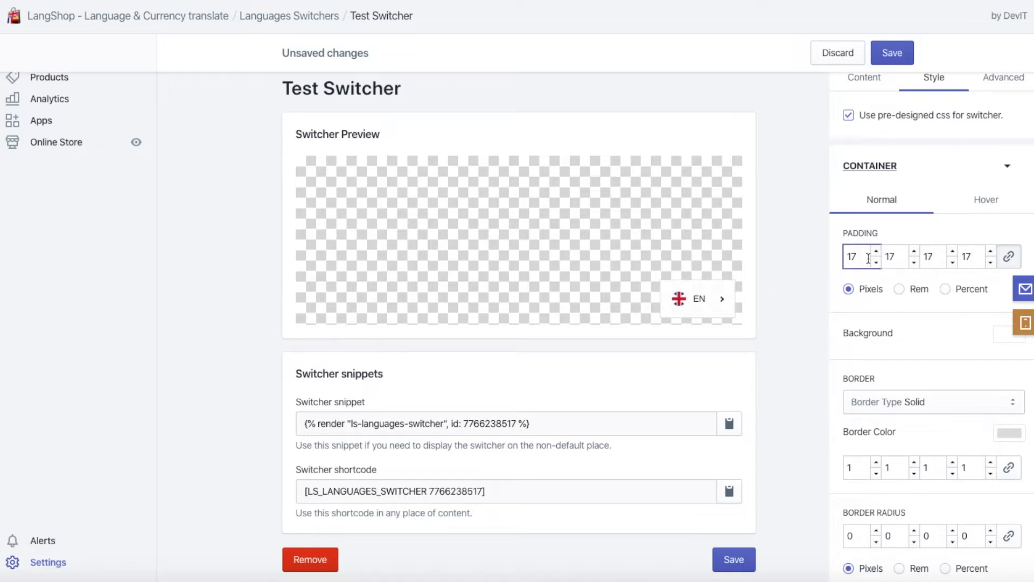
pyautogui.moveTo(862, 256); pyautogui.dragTo(844, 260)
pyautogui.write('10')
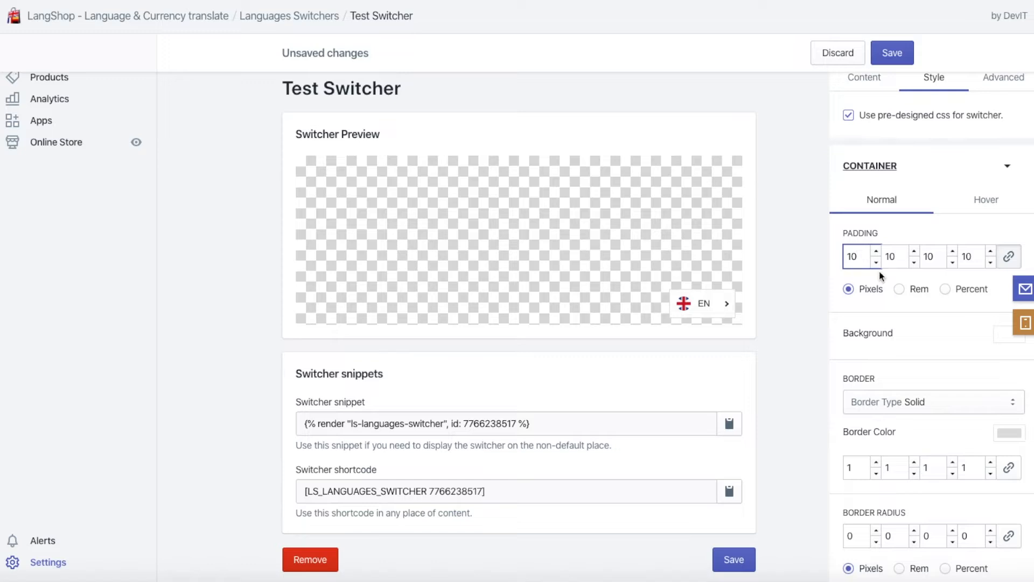
# Step: Unlink the container's padding values, lower only the first one to 1, and raise it to 7
pyautogui.click(1009, 260)
pyautogui.click(876, 253)
pyautogui.click(875, 262)
pyautogui.click(876, 263)
pyautogui.click(875, 264)
pyautogui.click(875, 263)
pyautogui.click(876, 264)
pyautogui.click(876, 263)
pyautogui.click(876, 263)
pyautogui.click(876, 264)
pyautogui.click(875, 264)
pyautogui.click(875, 263)
pyautogui.click(875, 264)
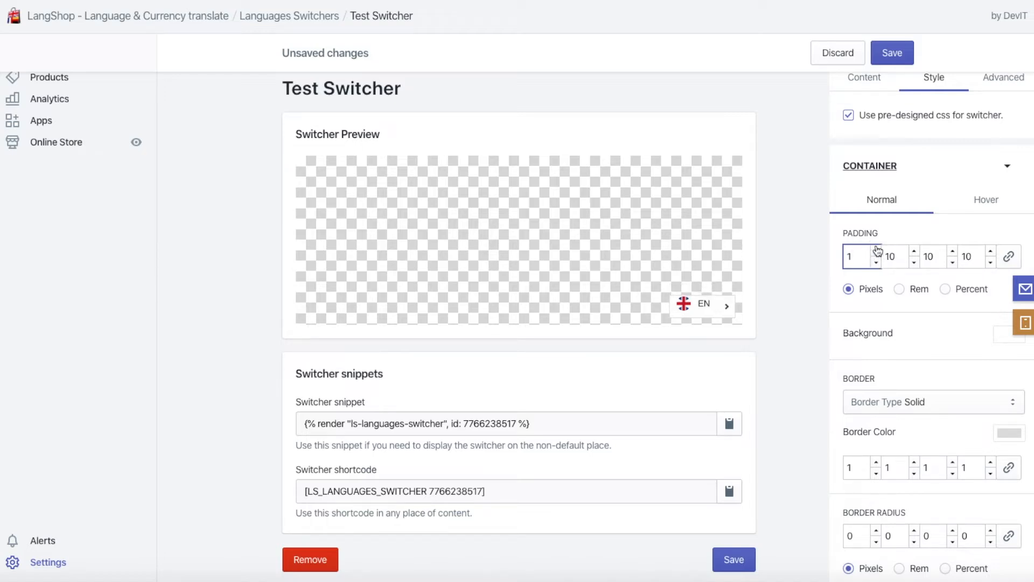
pyautogui.click(877, 251)
pyautogui.click(877, 251)
# Step: Preview the container padding in Rem and Percent units and return it to Pixels
pyautogui.click(897, 291)
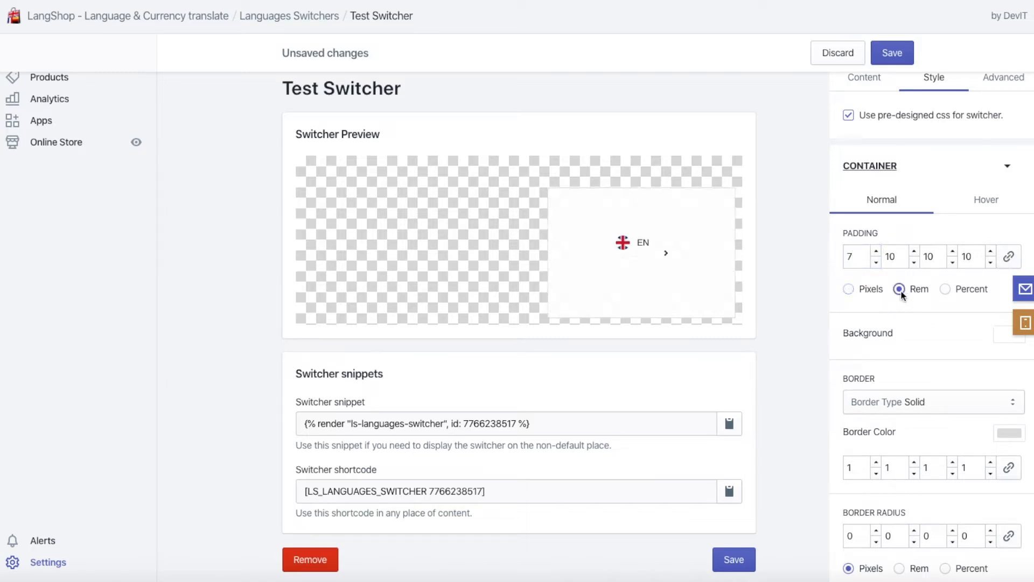
pyautogui.click(947, 291)
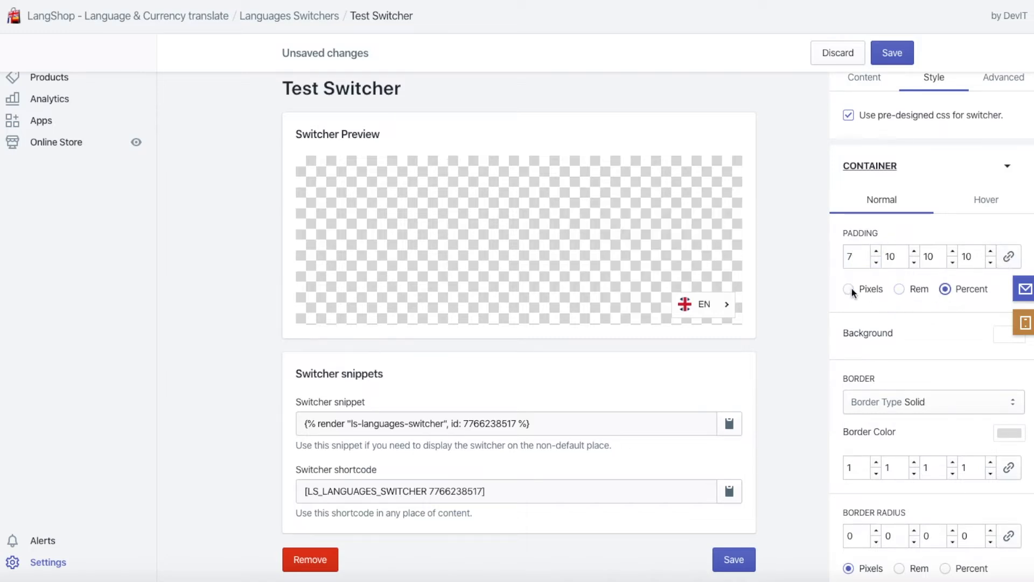
pyautogui.click(851, 289)
# Step: Link the container's padding values again, set all four sides to 4 pixels, and save the switcher
pyautogui.click(1009, 256)
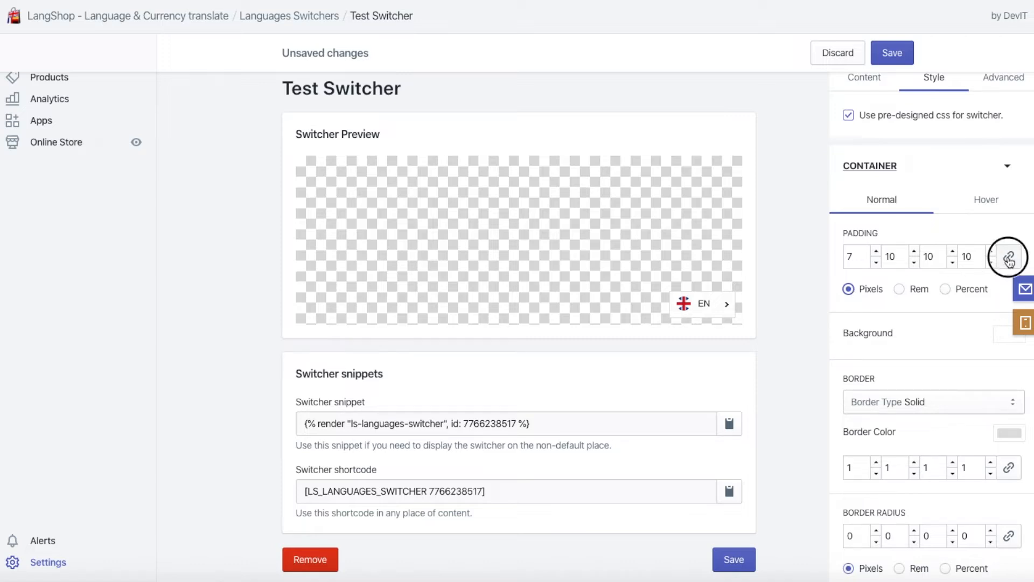
pyautogui.click(877, 264)
pyautogui.click(876, 264)
pyautogui.click(876, 264)
pyautogui.click(876, 264)
pyautogui.click(876, 251)
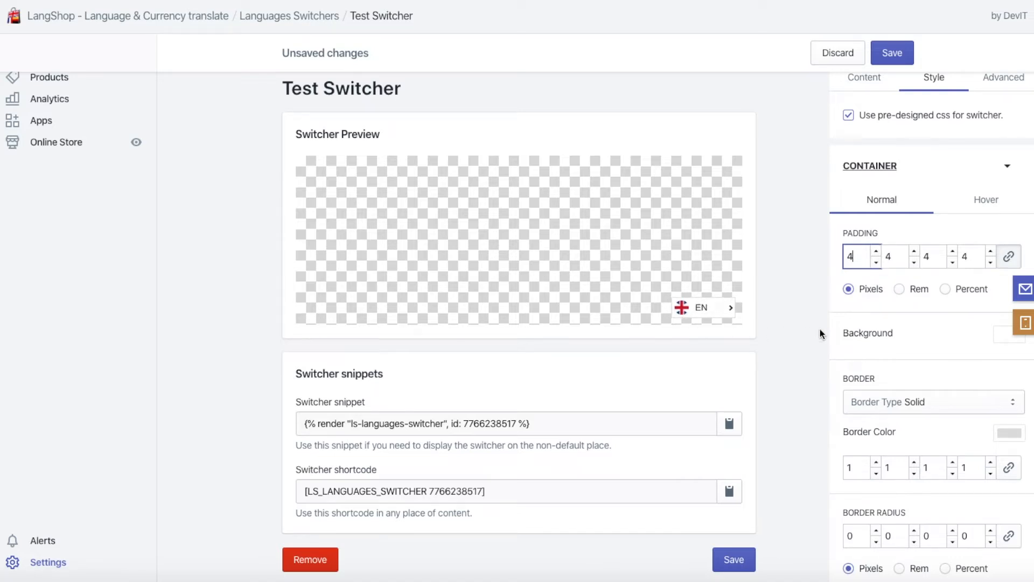
pyautogui.click(888, 54)
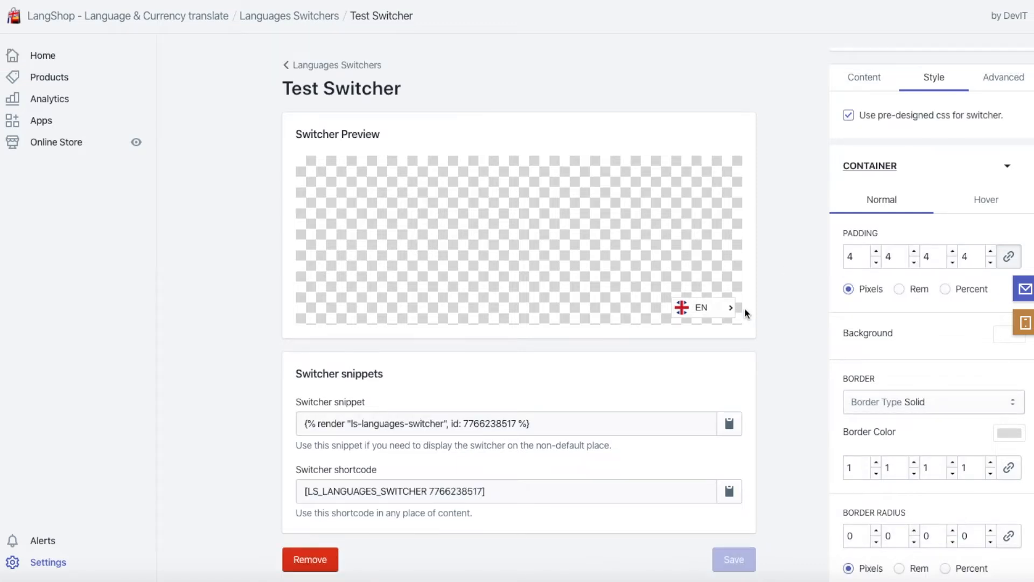
# Step: Set the container's normal-state background to the blue swatch (RGB 74, 144, 226) and lower its opacity to 28
pyautogui.click(1006, 335)
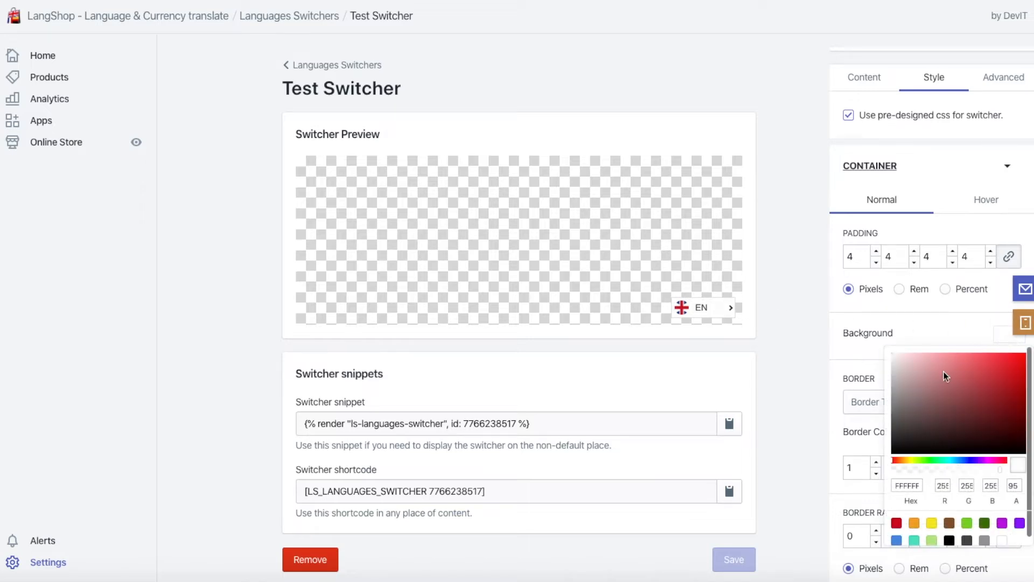
pyautogui.click(896, 541)
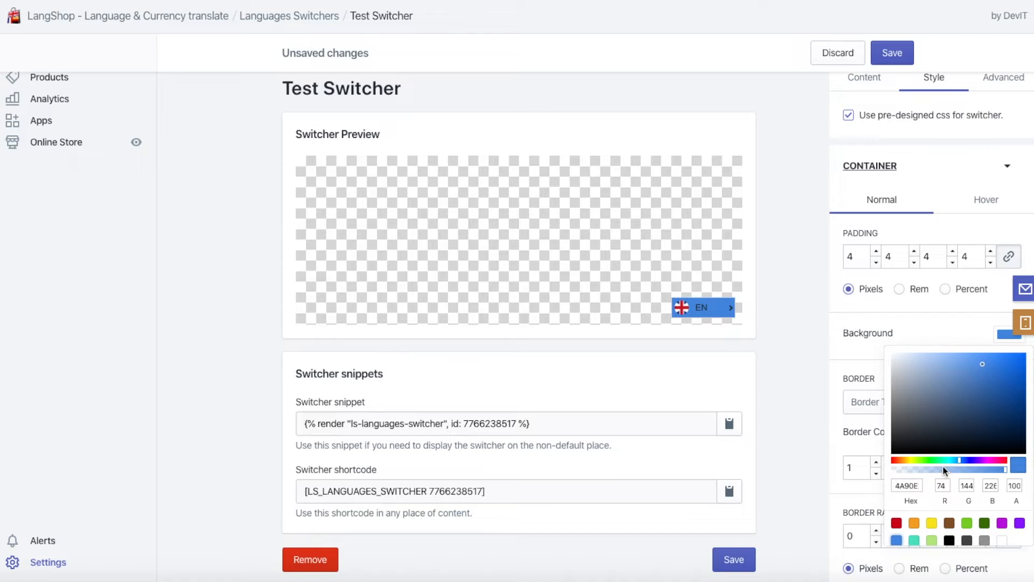
pyautogui.moveTo(942, 468); pyautogui.dragTo(927, 472)
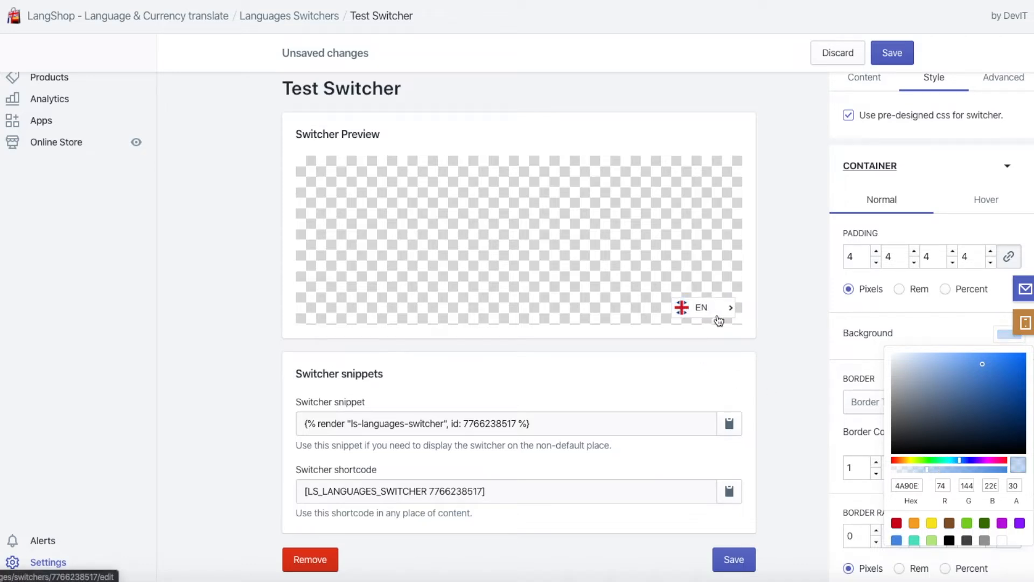
pyautogui.click(926, 469)
pyautogui.moveTo(927, 470); pyautogui.dragTo(926, 472)
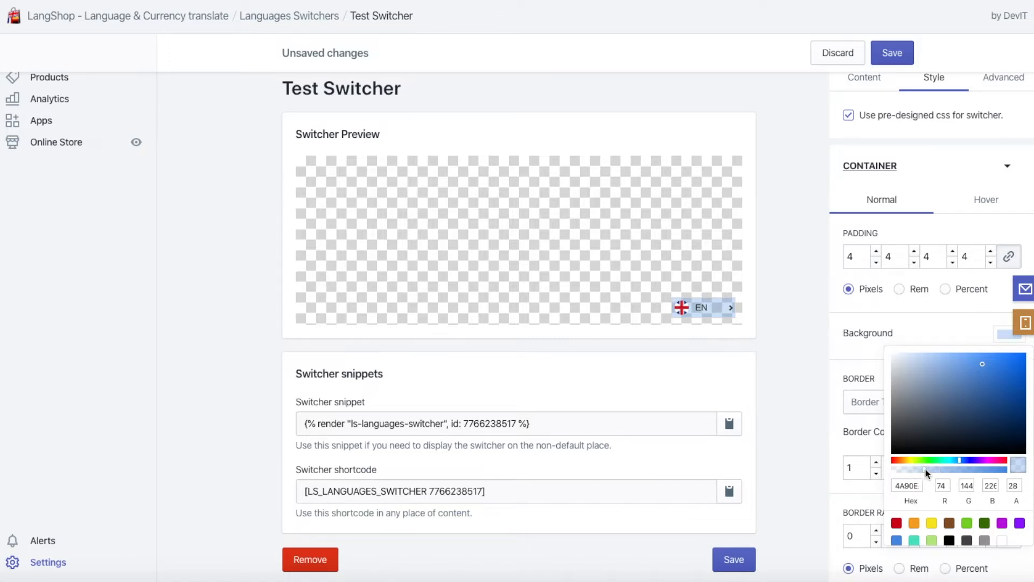
# Step: Save the switcher and check its new background on the demo store's home page
pyautogui.click(888, 52)
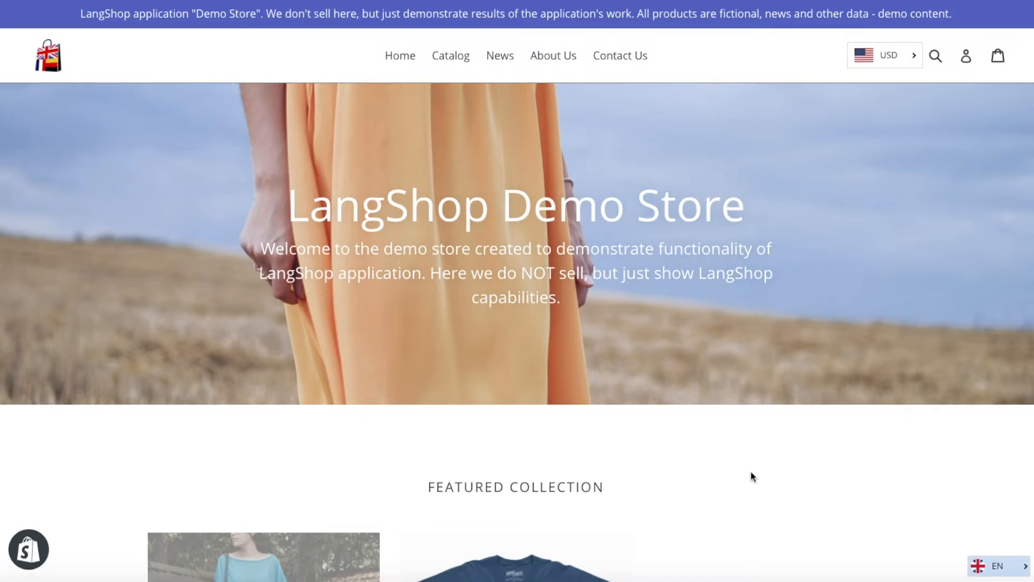
pyautogui.scroll(-7, 761, 457)
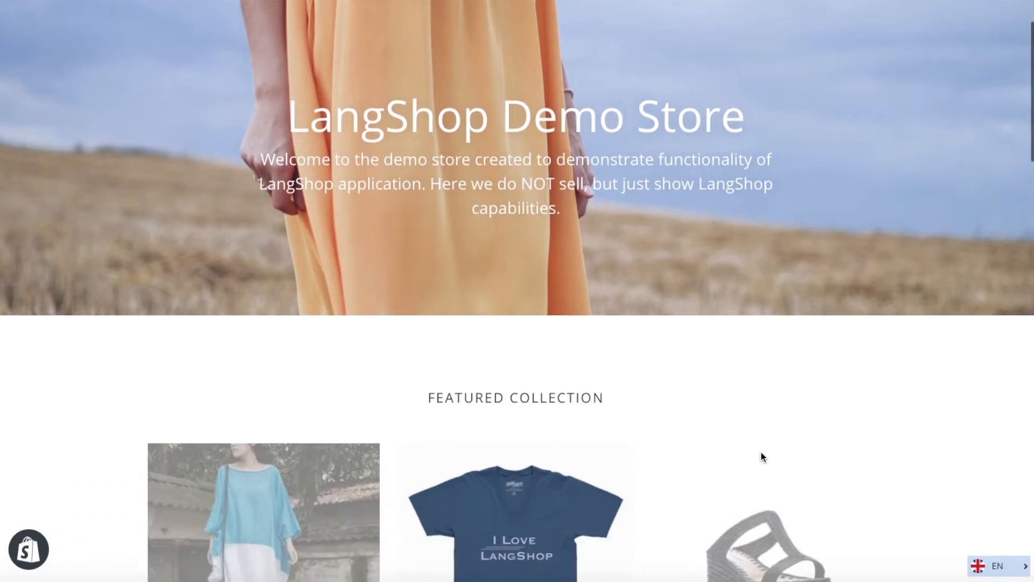
pyautogui.scroll(7, 763, 458)
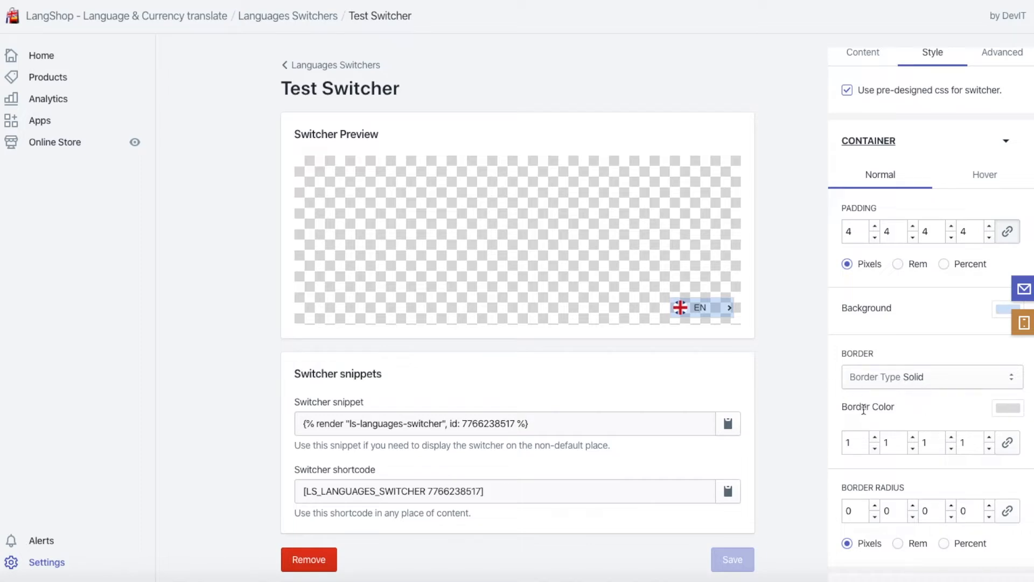
# Step: Change the container's border color to white (FFFFFF) and close the color picker
pyautogui.click(1008, 410)
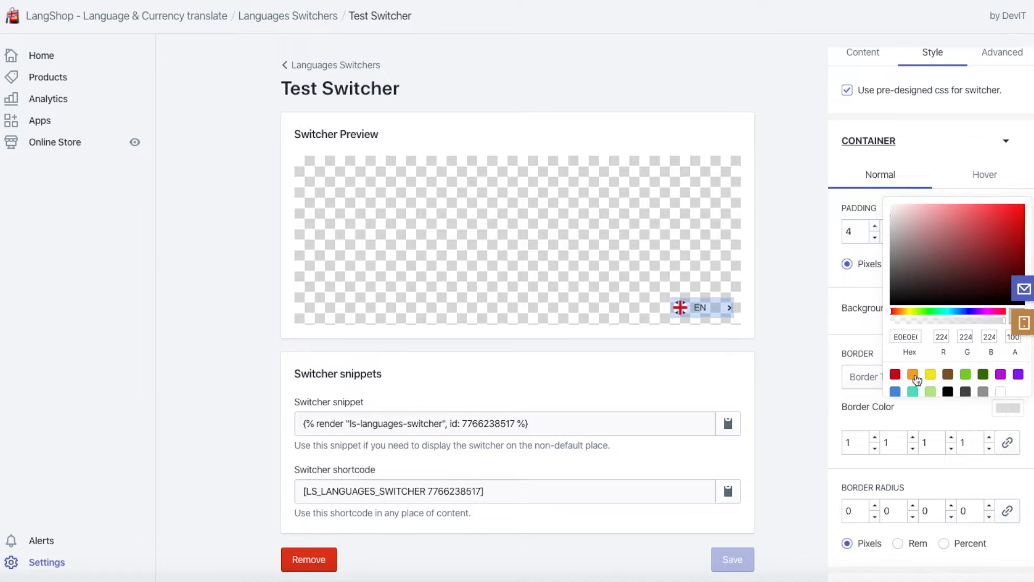
pyautogui.scroll(-1, 916, 380)
pyautogui.click(1001, 384)
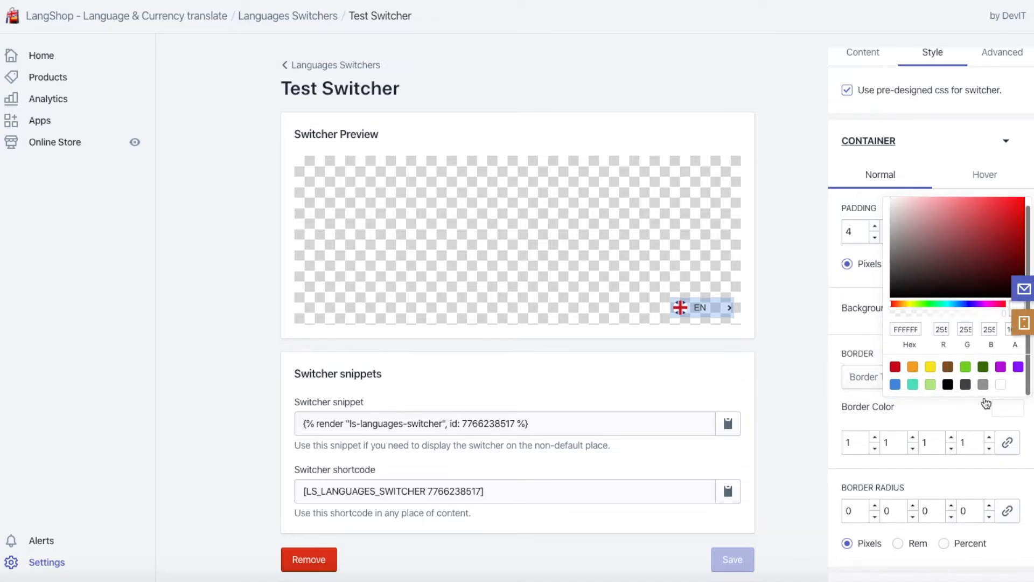
pyautogui.click(958, 413)
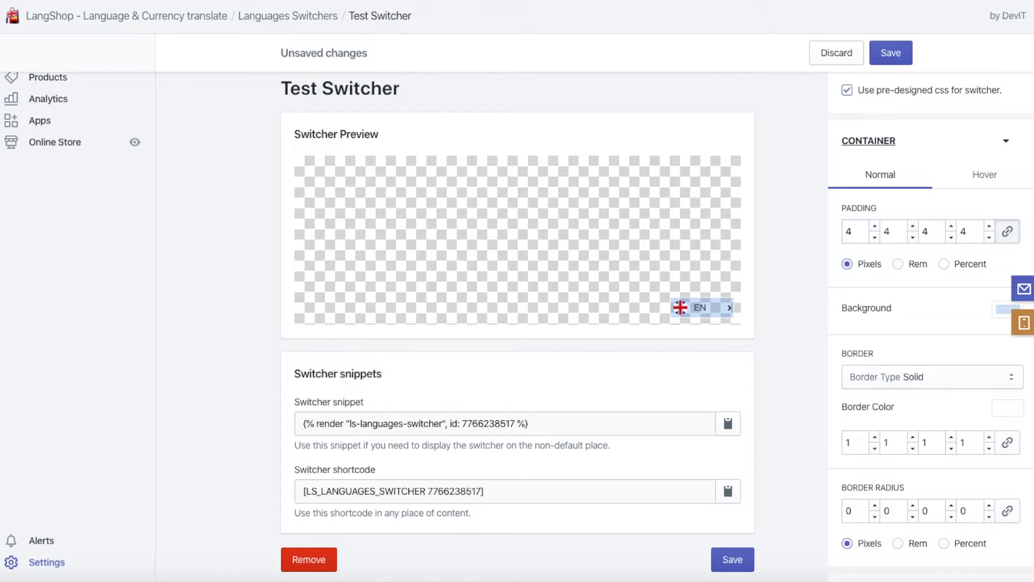
# Step: Try the Dotted, Double and Dashed border types for the container and settle on Double
pyautogui.click(880, 383)
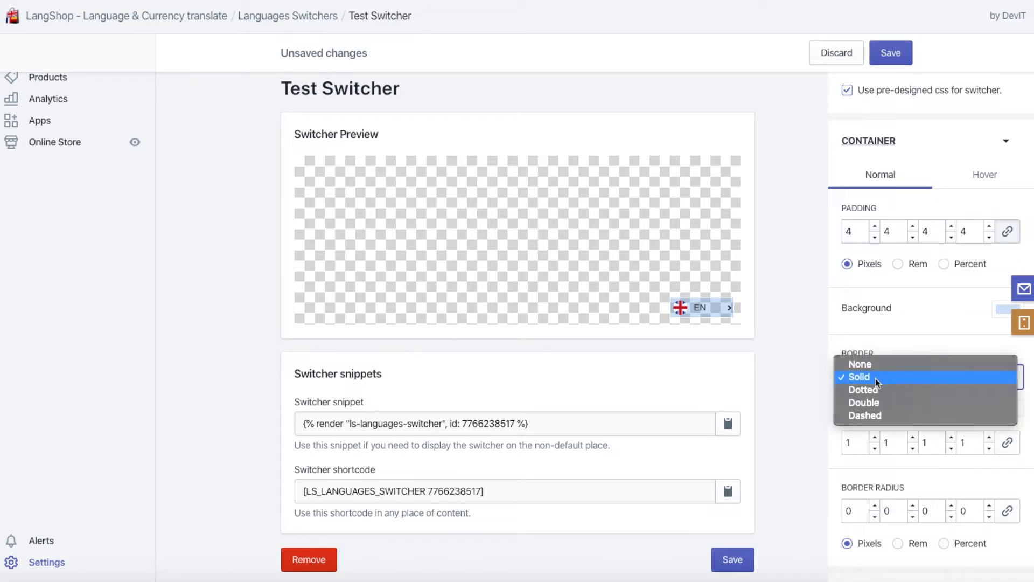
pyautogui.click(871, 390)
pyautogui.click(870, 382)
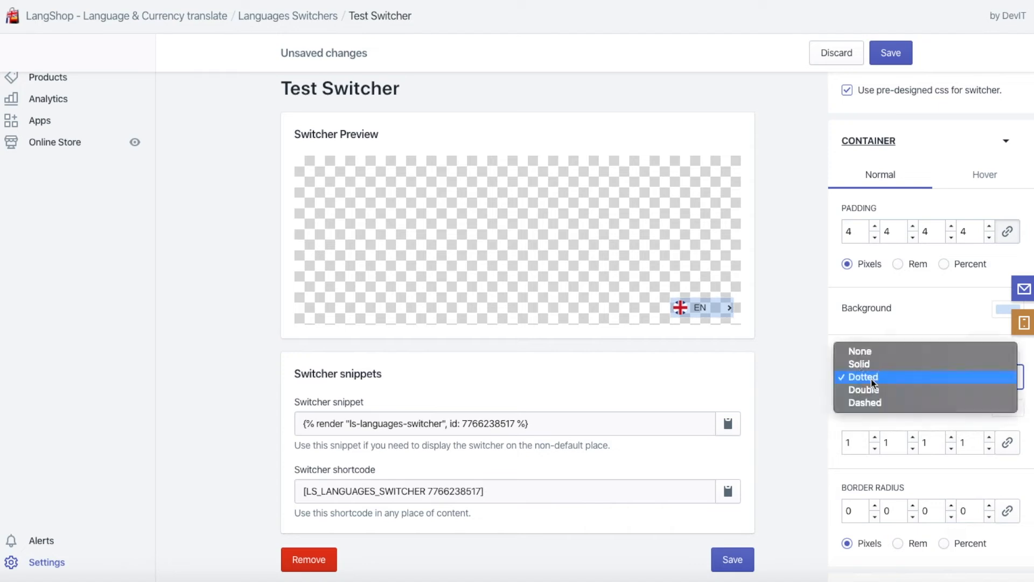
pyautogui.click(868, 387)
pyautogui.click(870, 377)
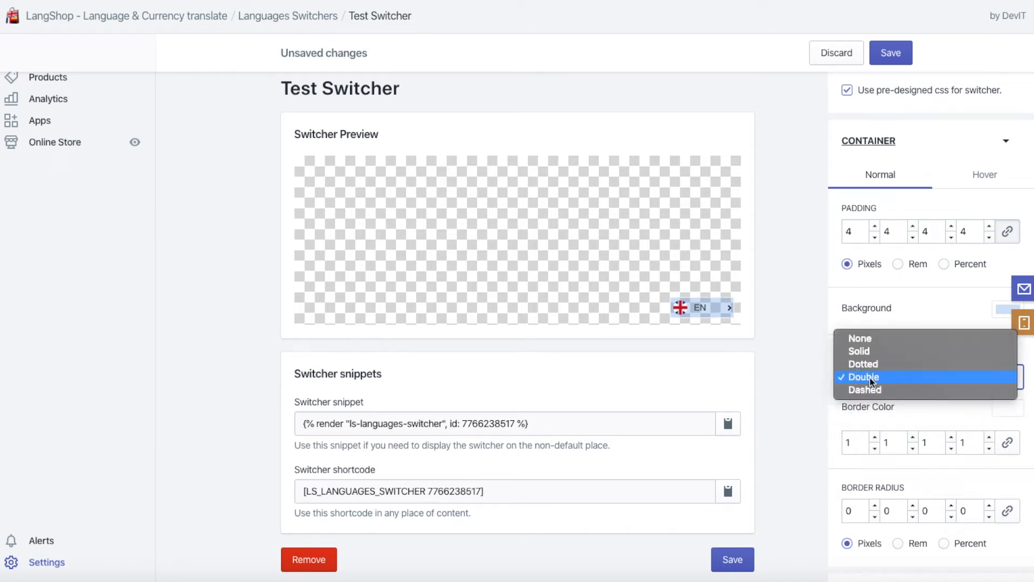
pyautogui.click(869, 386)
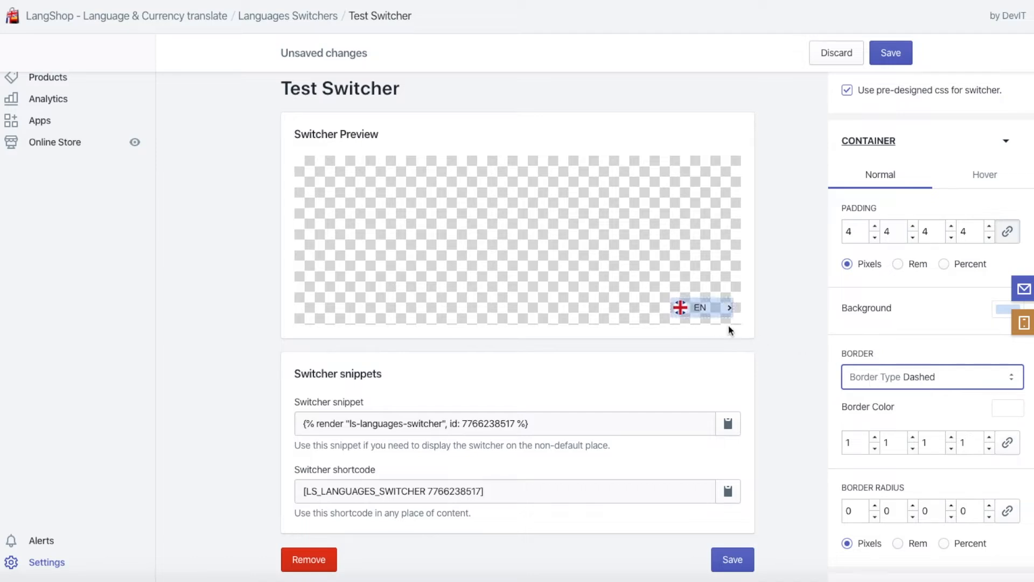
pyautogui.click(860, 371)
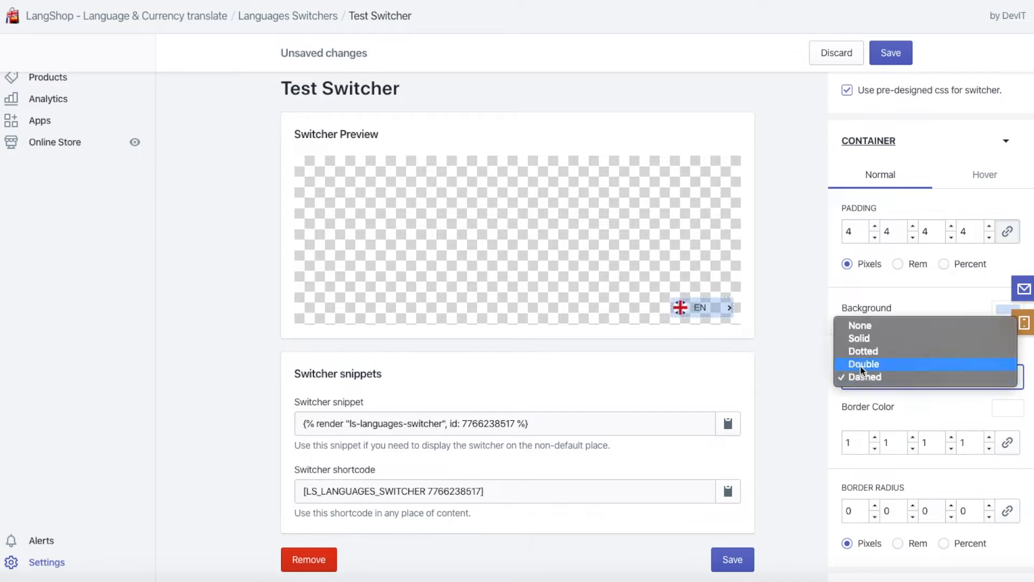
pyautogui.click(861, 366)
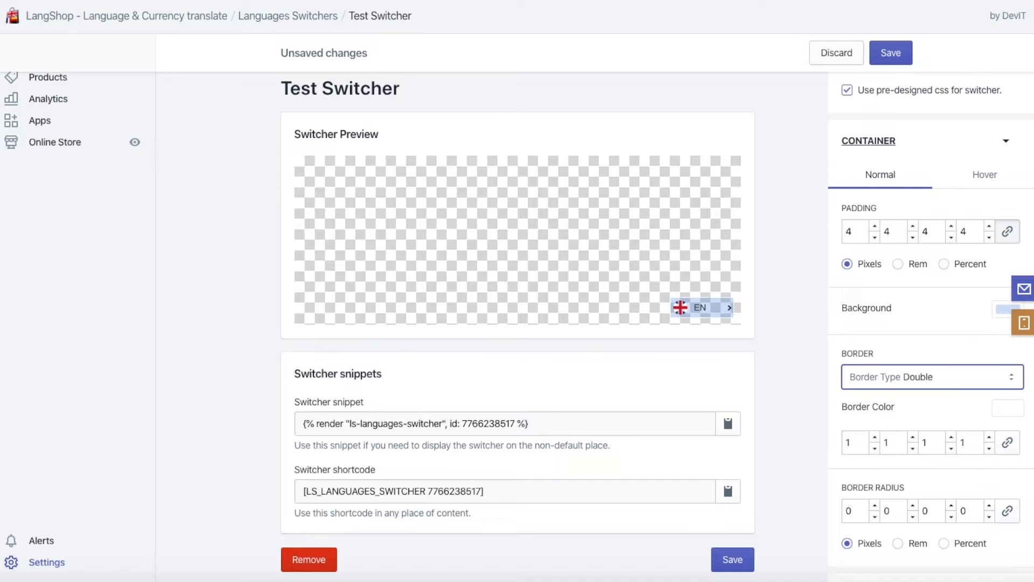
# Step: Link the container's four border widths, set them all to 4, and save the switcher
pyautogui.scroll(-1, 822, 249)
pyautogui.scroll(-2, 807, 289)
pyautogui.scroll(2, 807, 289)
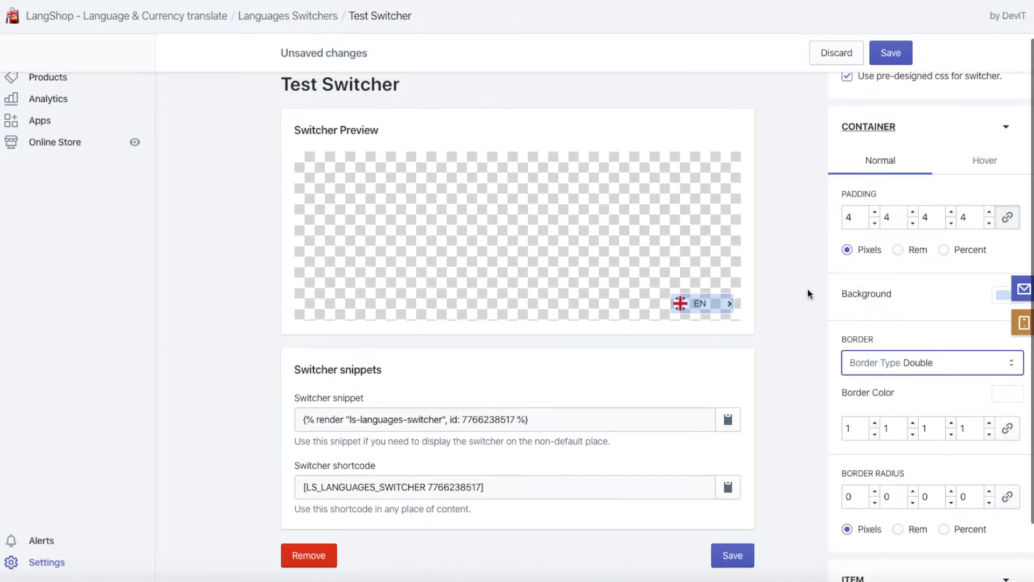
pyautogui.scroll(-3, 916, 337)
pyautogui.scroll(-2, 915, 338)
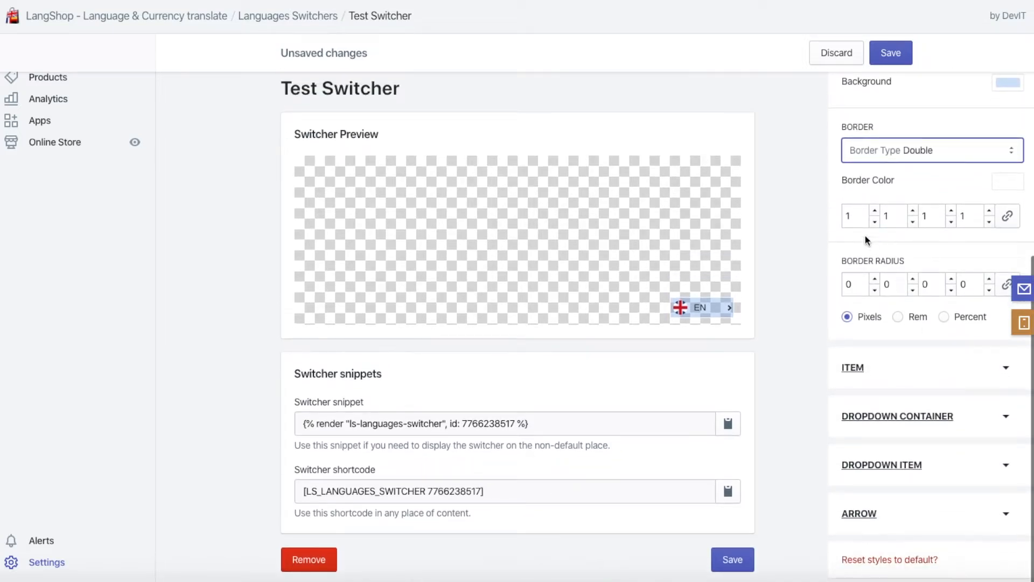
pyautogui.click(1008, 215)
pyautogui.click(875, 211)
pyautogui.click(875, 211)
pyautogui.click(875, 211)
pyautogui.click(874, 210)
pyautogui.click(875, 210)
pyautogui.click(875, 210)
pyautogui.click(875, 222)
pyautogui.click(875, 222)
pyautogui.click(875, 222)
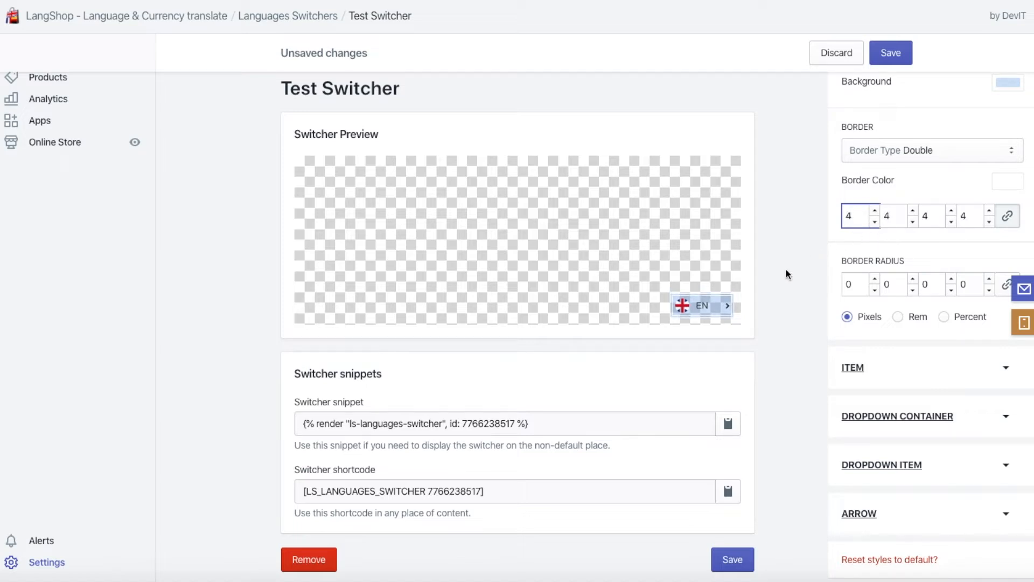
pyautogui.click(891, 51)
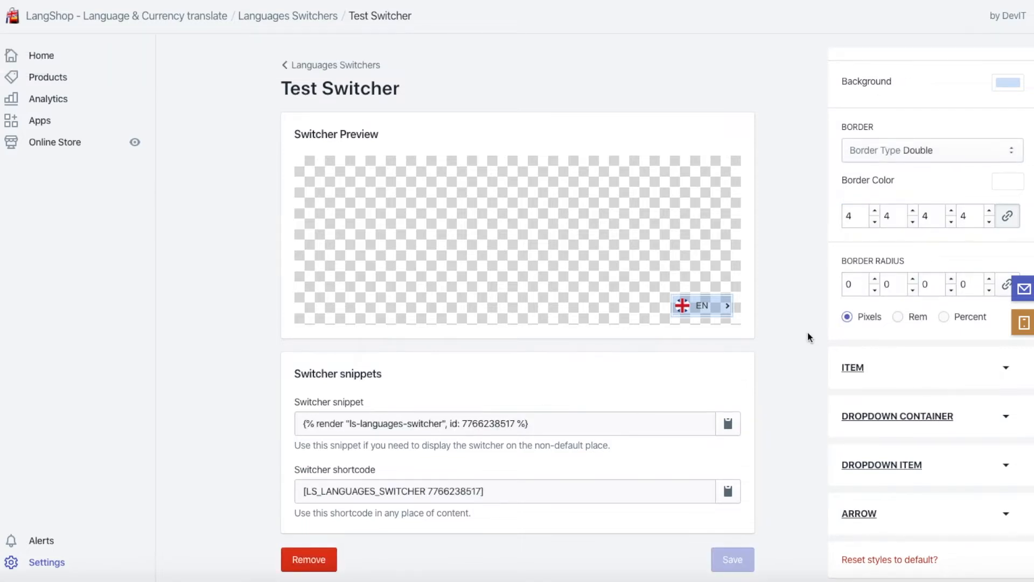
# Step: Link the container's four border radius values, keep the unit in Pixels, and set them all to 8
pyautogui.scroll(-1, 807, 338)
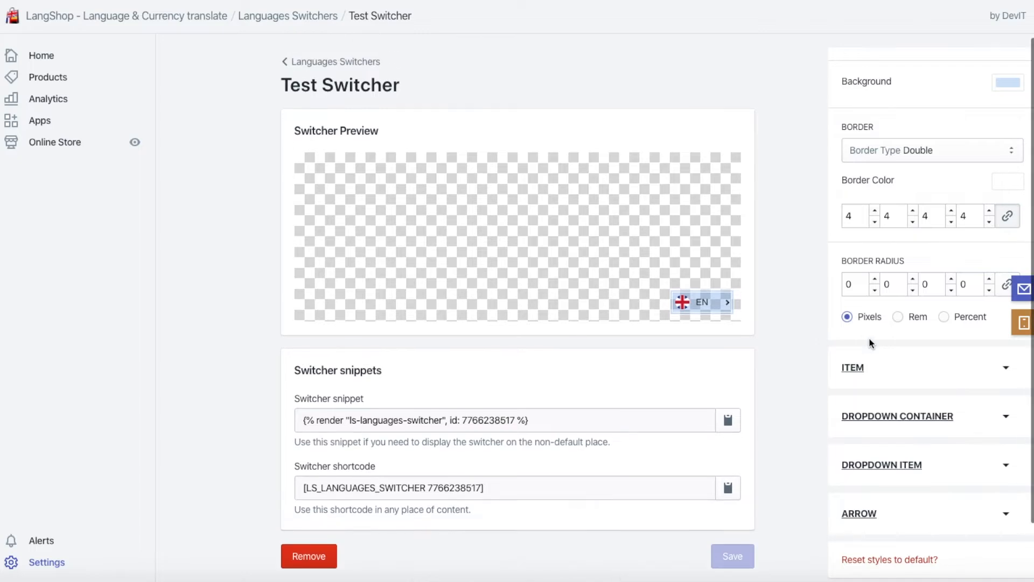
pyautogui.scroll(2, 870, 342)
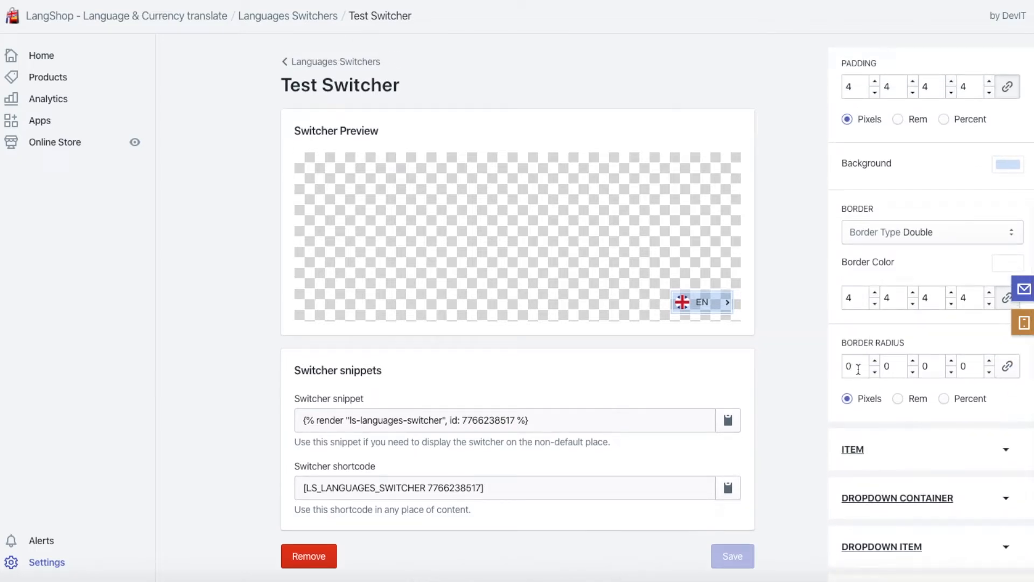
pyautogui.click(1005, 370)
pyautogui.click(899, 399)
pyautogui.click(846, 398)
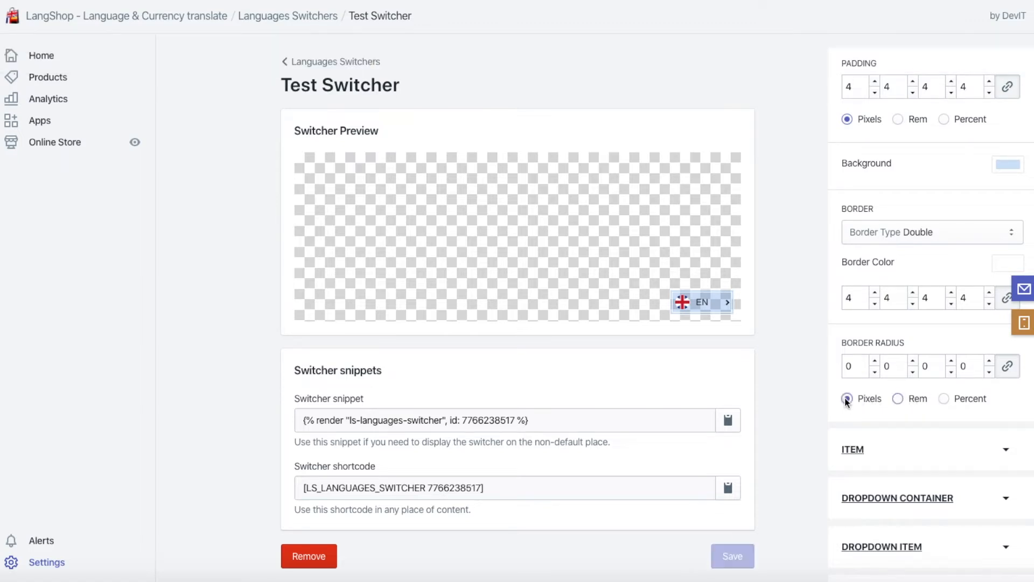
pyautogui.click(875, 362)
pyautogui.click(876, 362)
pyautogui.click(875, 363)
pyautogui.click(875, 362)
pyautogui.click(875, 363)
pyautogui.click(875, 362)
pyautogui.click(875, 363)
pyautogui.click(876, 362)
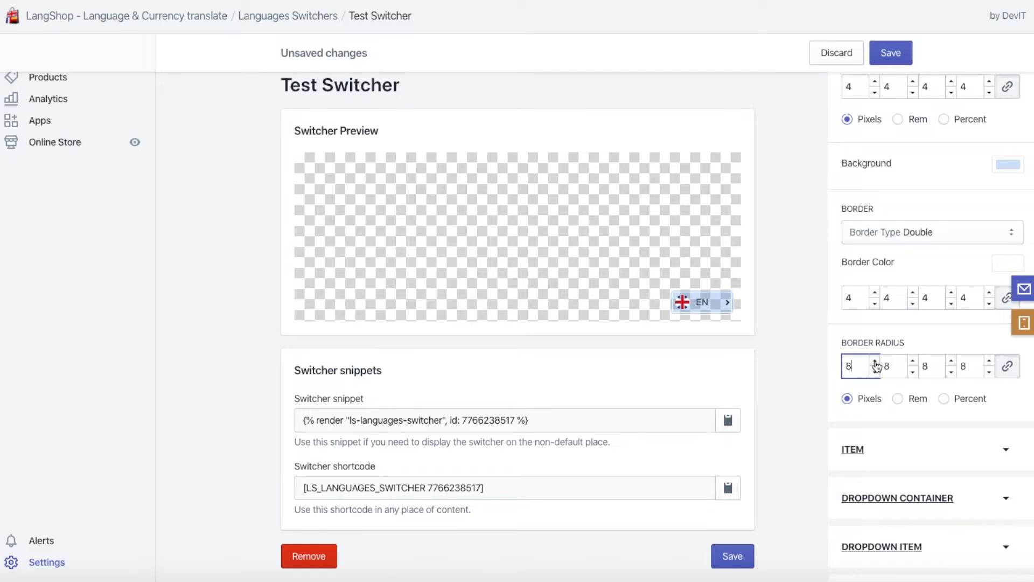
# Step: Try the Rem and Percent units for the border radius, return it to Pixels, and save the switcher
pyautogui.click(897, 398)
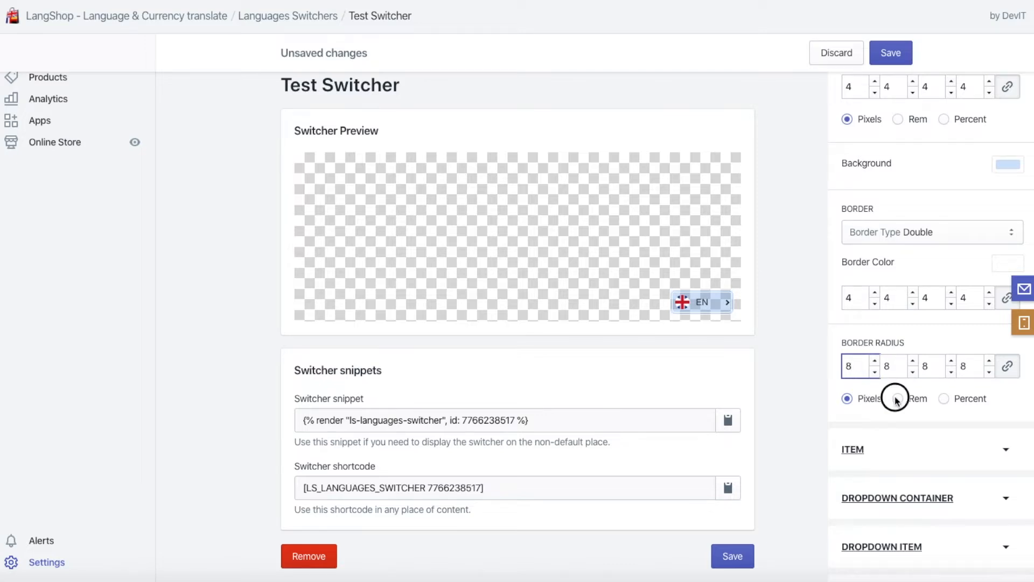
pyautogui.click(948, 399)
pyautogui.click(845, 398)
pyautogui.click(893, 54)
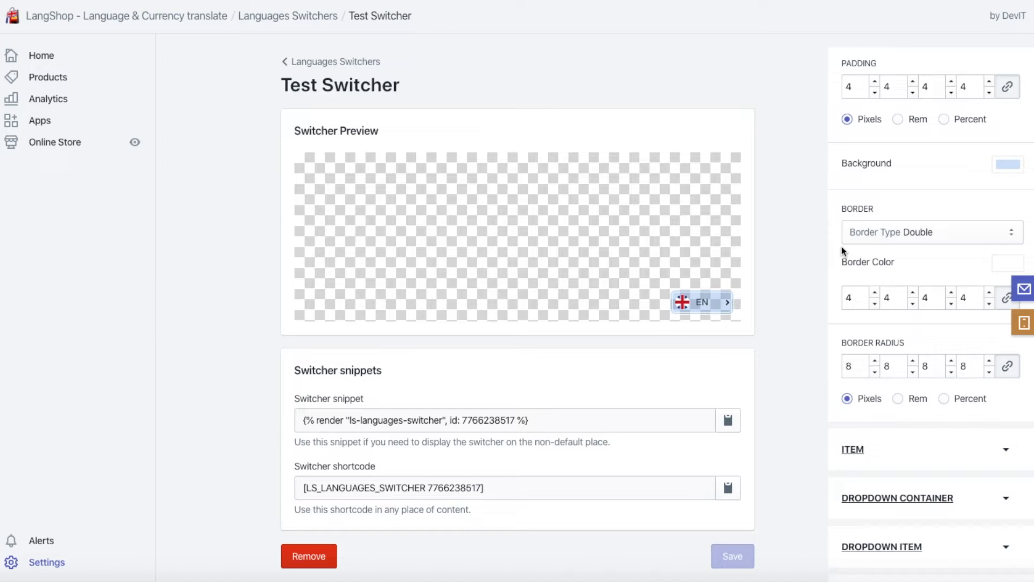
# Step: Compare the container's normal and hover settings, then link the hover padding values and set all four sides to 4 pixels
pyautogui.scroll(5, 841, 251)
pyautogui.scroll(-2, 842, 249)
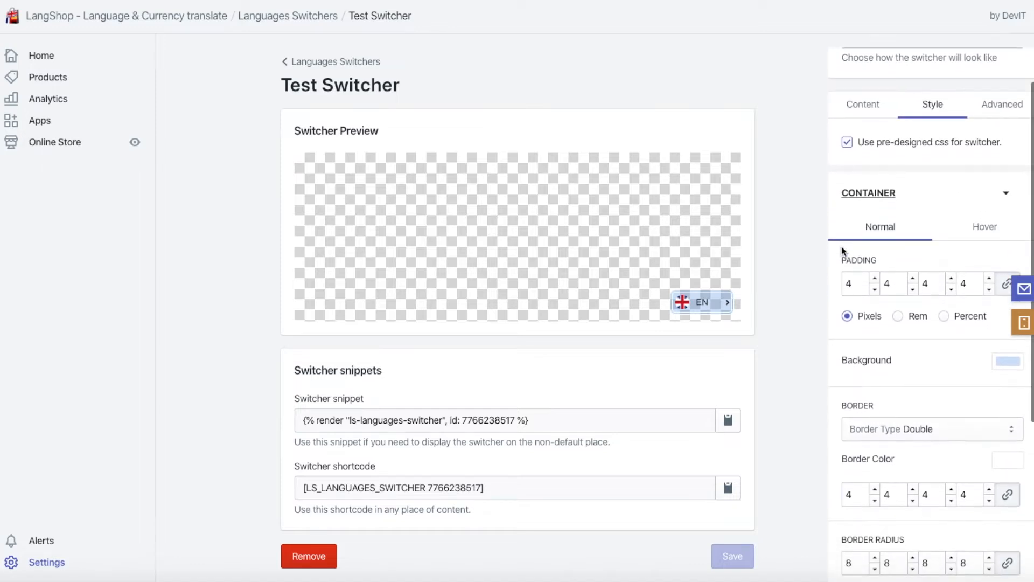
pyautogui.click(986, 186)
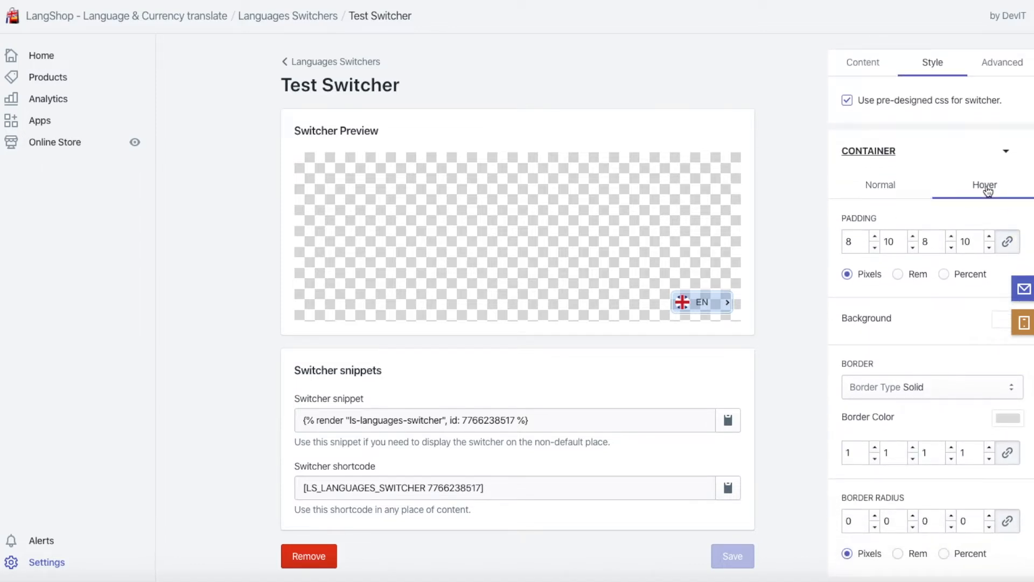
pyautogui.click(876, 189)
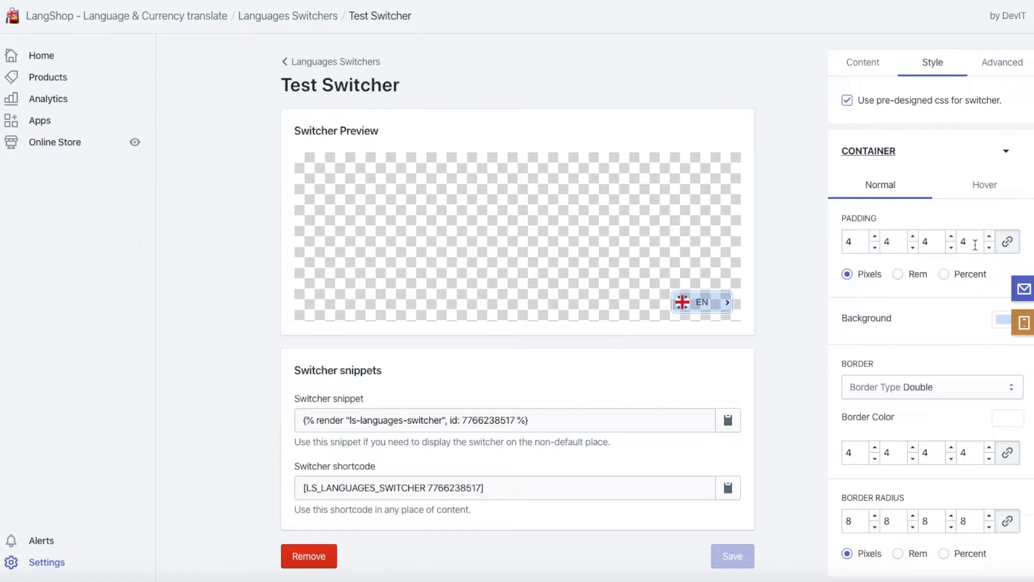
pyautogui.click(981, 186)
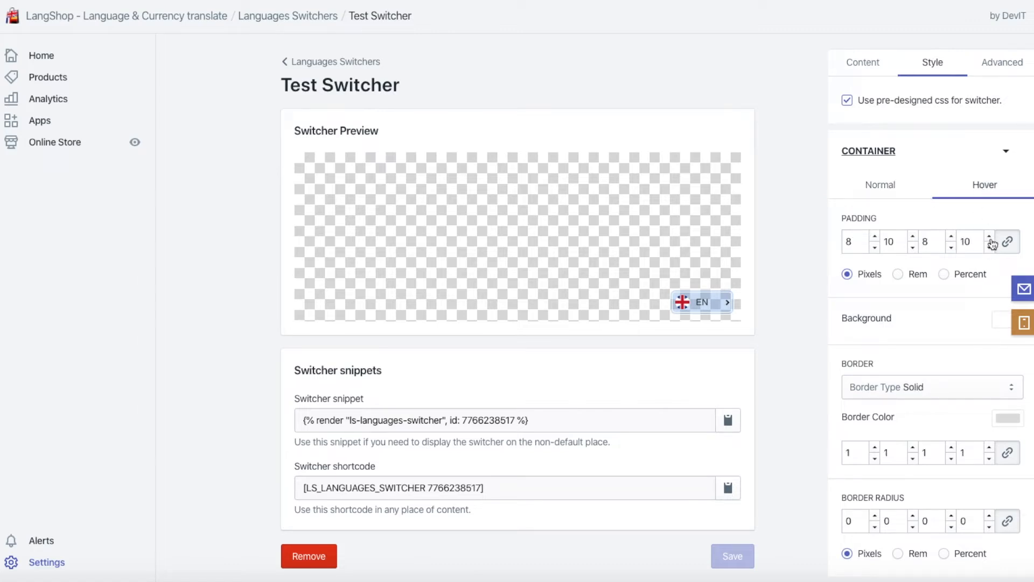
pyautogui.click(1010, 243)
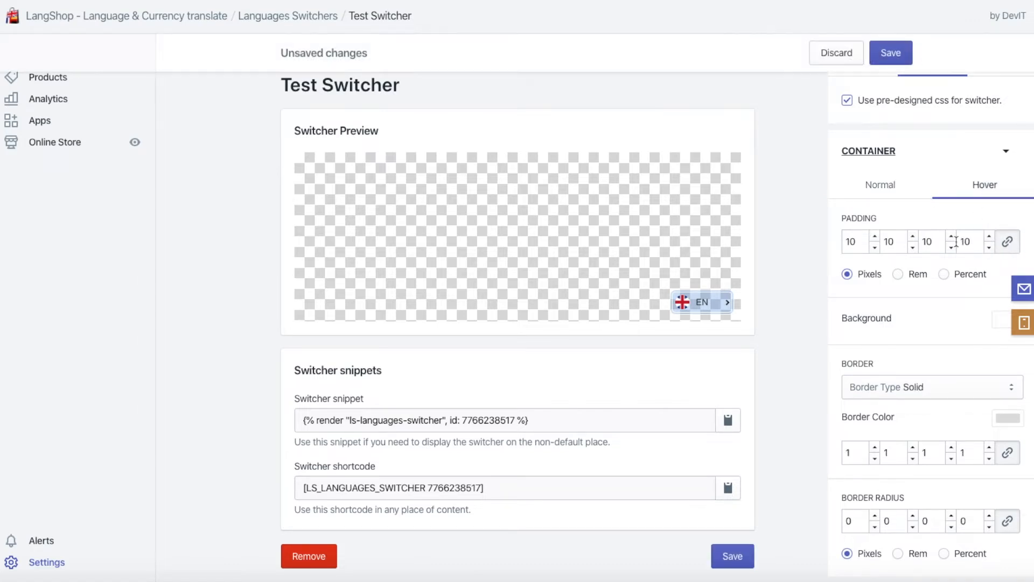
pyautogui.click(875, 247)
pyautogui.click(875, 247)
pyautogui.click(875, 247)
pyautogui.click(875, 247)
pyautogui.click(875, 248)
pyautogui.click(875, 247)
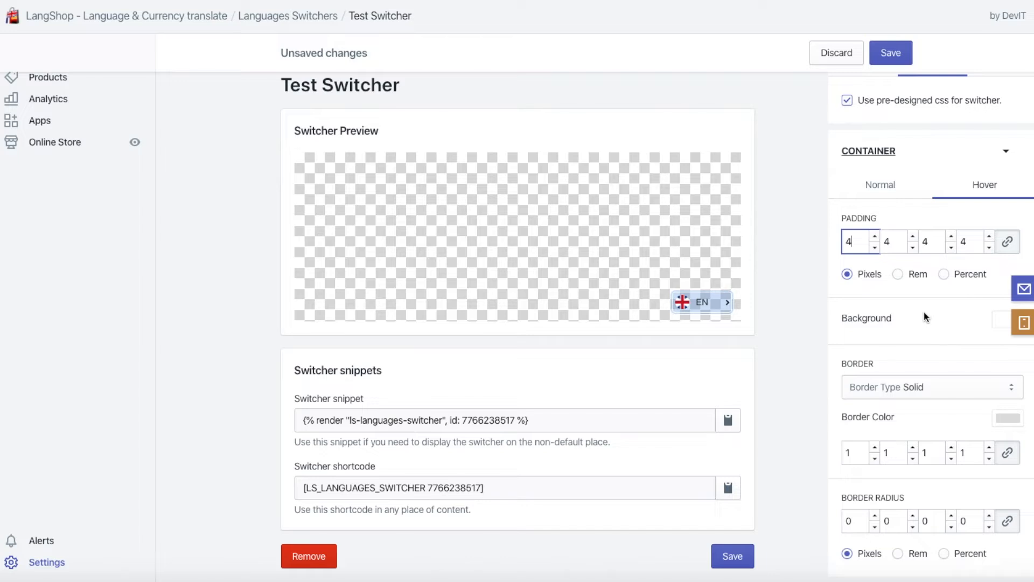
# Step: Copy the hex code of the container's normal-state background colour
pyautogui.click(880, 184)
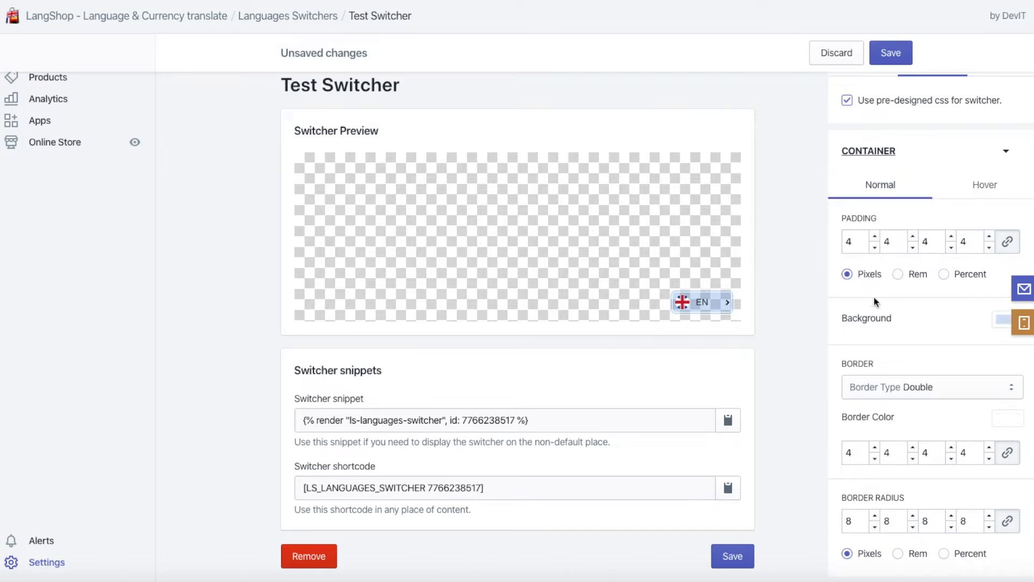
pyautogui.scroll(-2, 923, 323)
pyautogui.click(1008, 210)
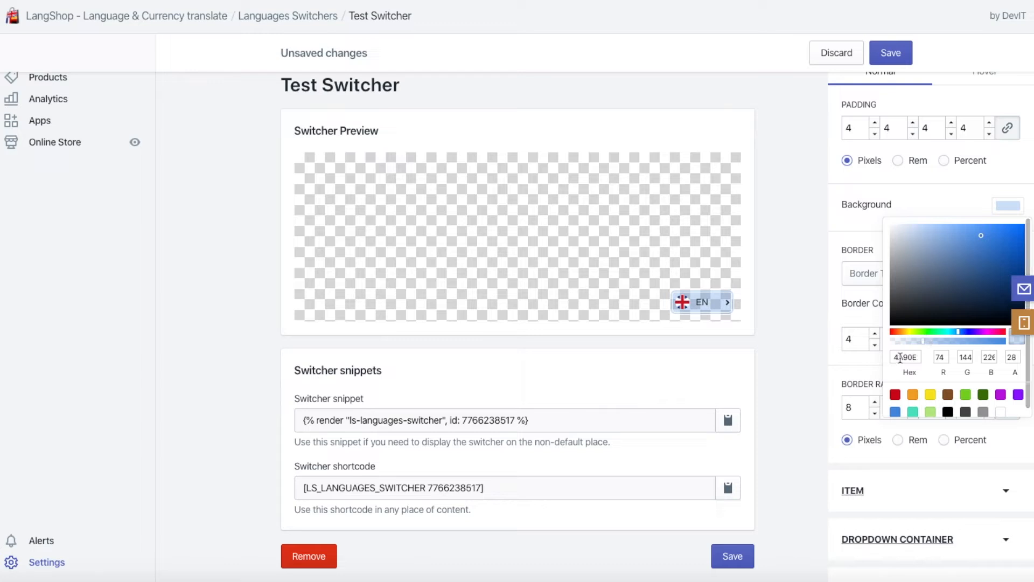
pyautogui.doubleClick(900, 357)
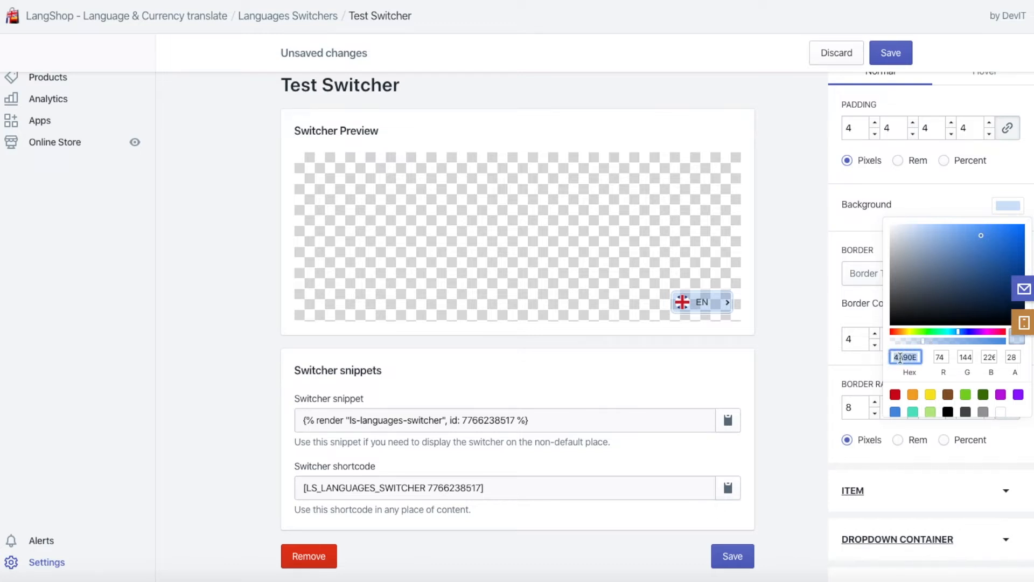
pyautogui.click(951, 204)
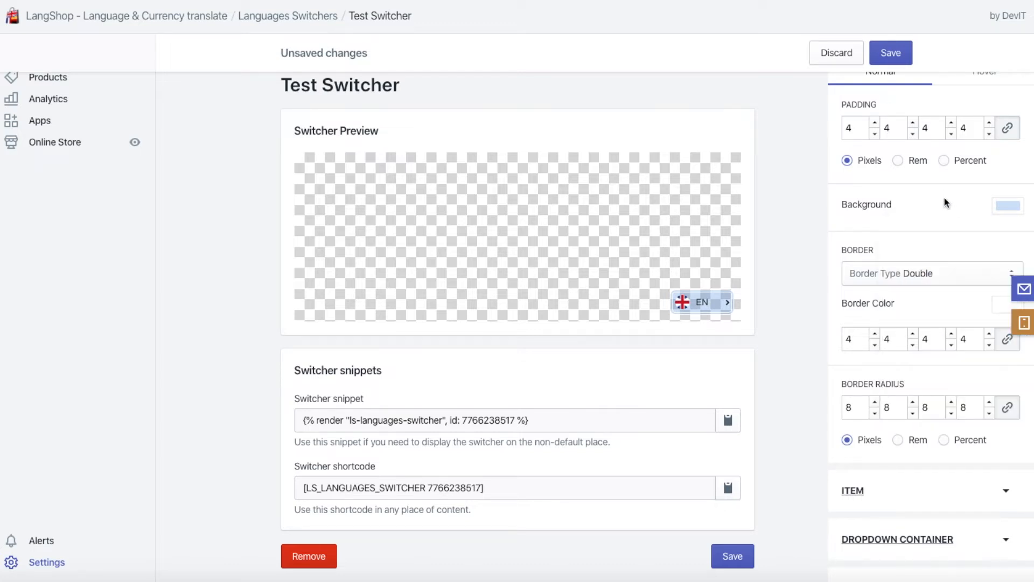
# Step: Set the container's hover background colour to hex 4A90E2
pyautogui.scroll(2, 946, 202)
pyautogui.click(986, 150)
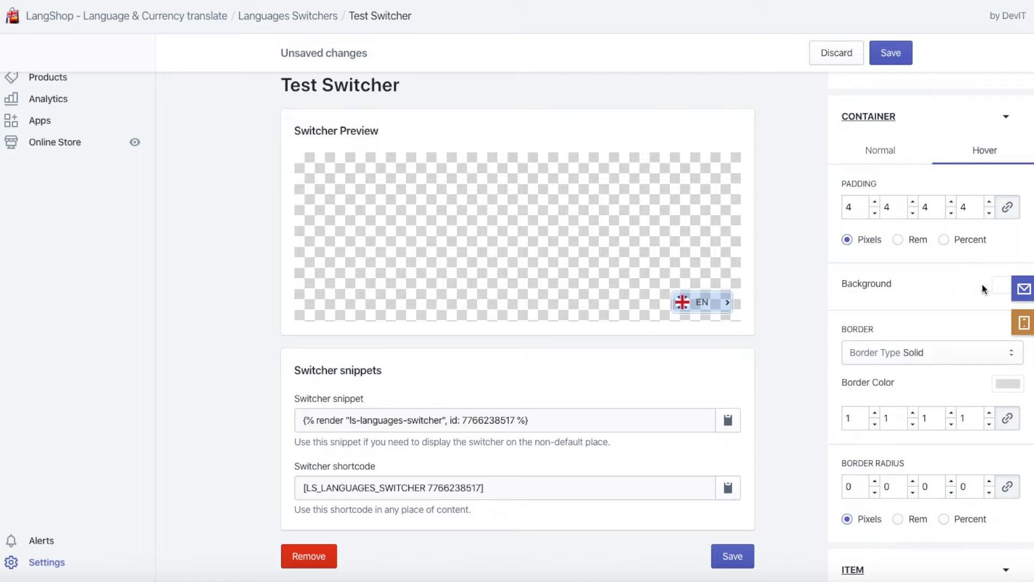
pyautogui.scroll(-2, 961, 279)
pyautogui.click(1002, 205)
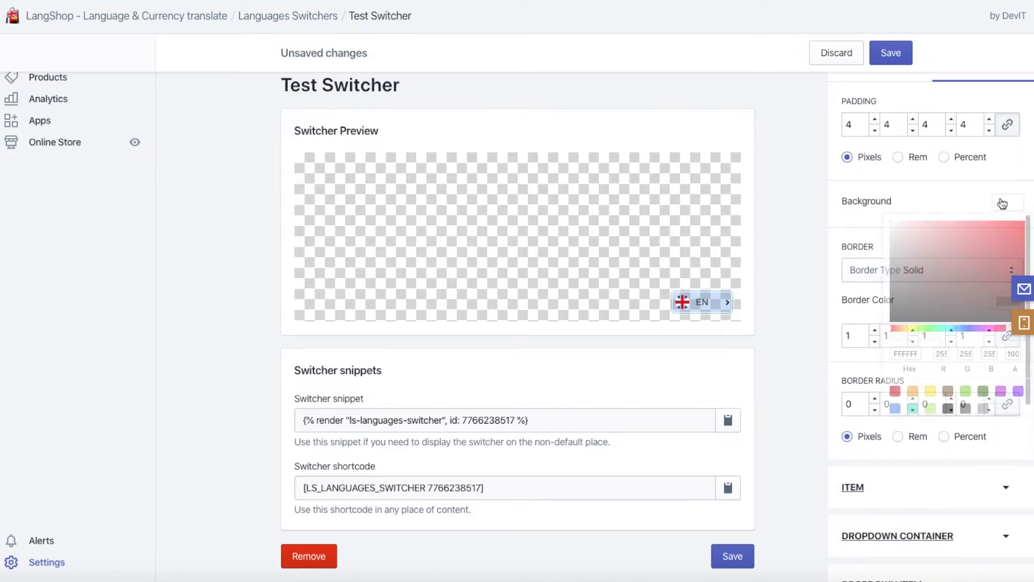
pyautogui.doubleClick(905, 354)
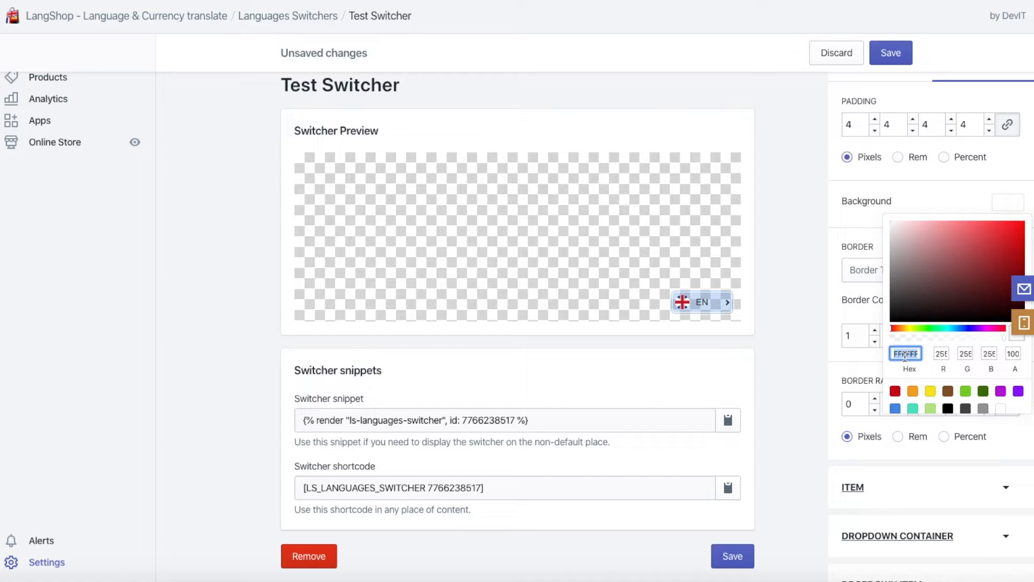
pyautogui.write('4A90E2')
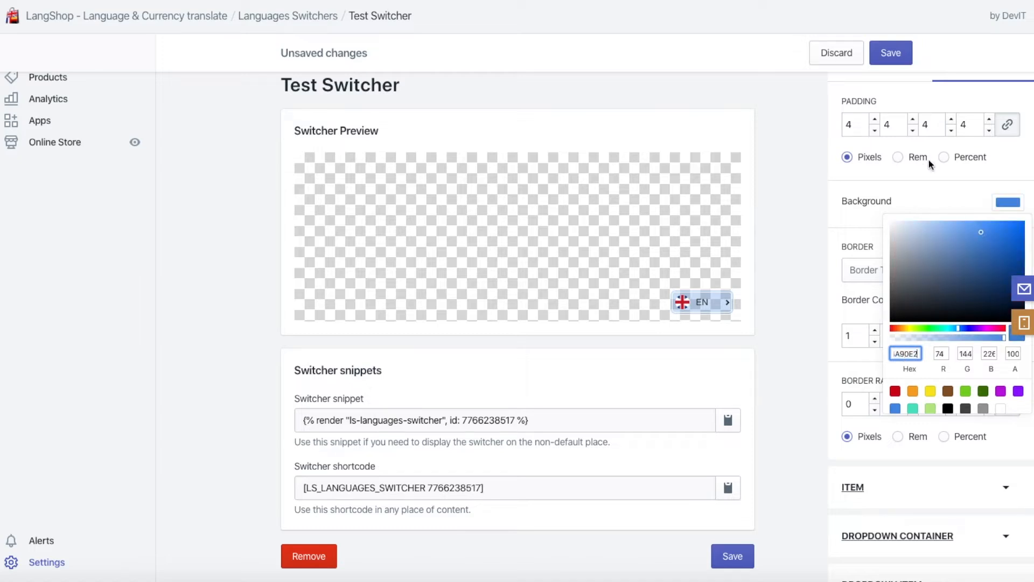
pyautogui.click(945, 198)
# Step: Check the alpha of the container's normal background, and set the hover background's alpha to 28 to match
pyautogui.scroll(2, 951, 205)
pyautogui.click(881, 150)
pyautogui.click(1001, 285)
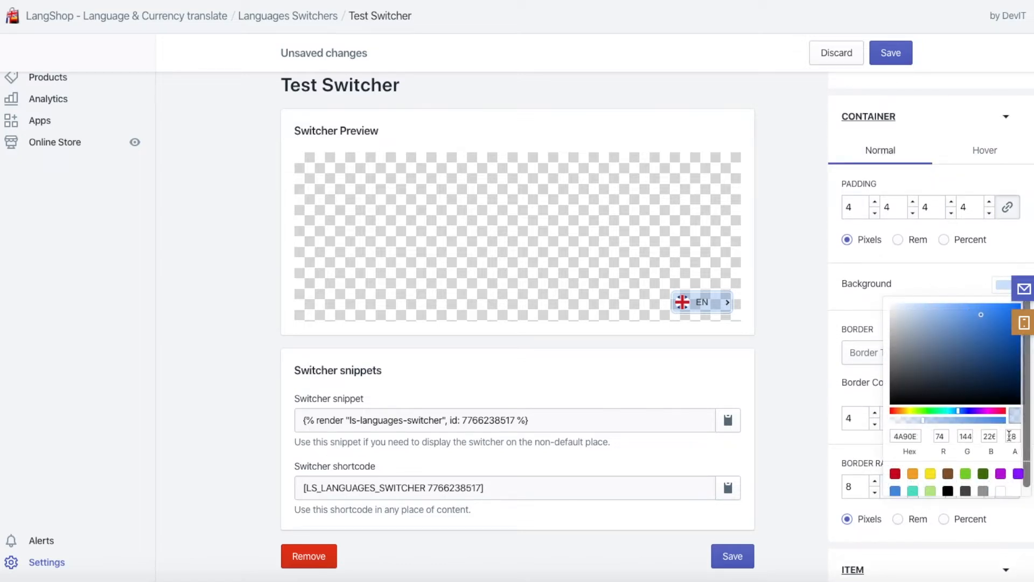
pyautogui.click(1009, 435)
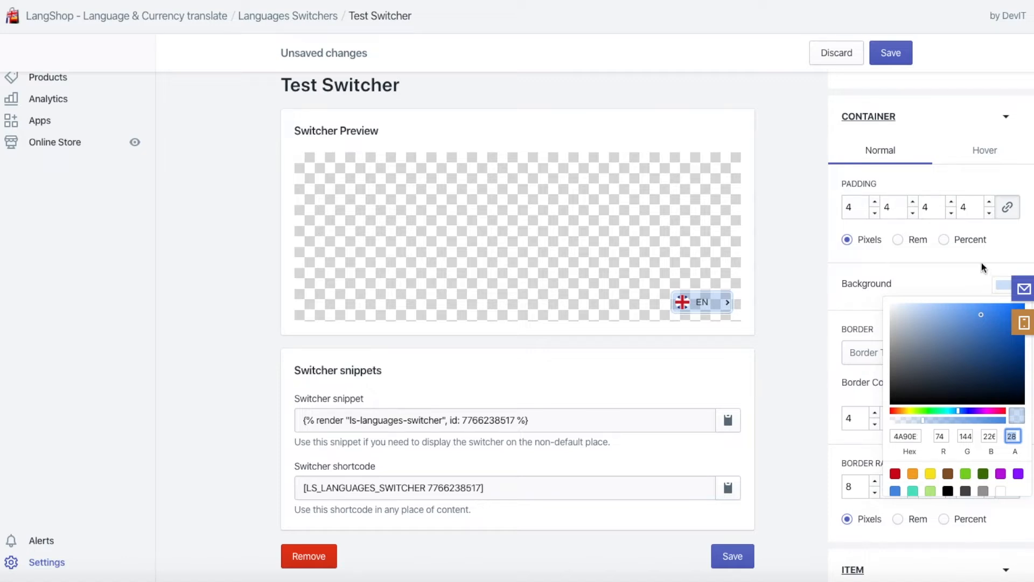
pyautogui.click(996, 147)
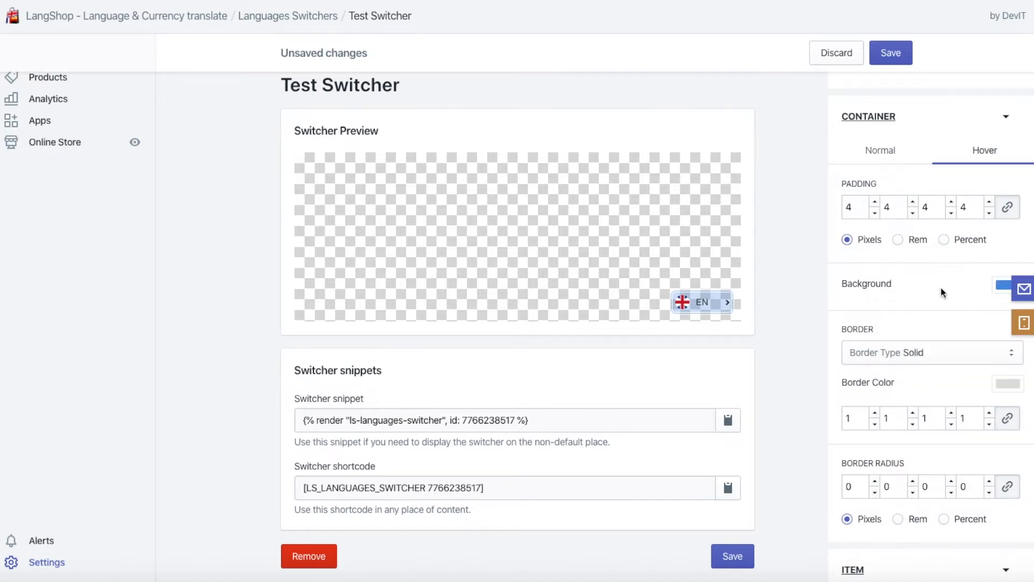
pyautogui.scroll(-2, 941, 291)
pyautogui.click(1007, 212)
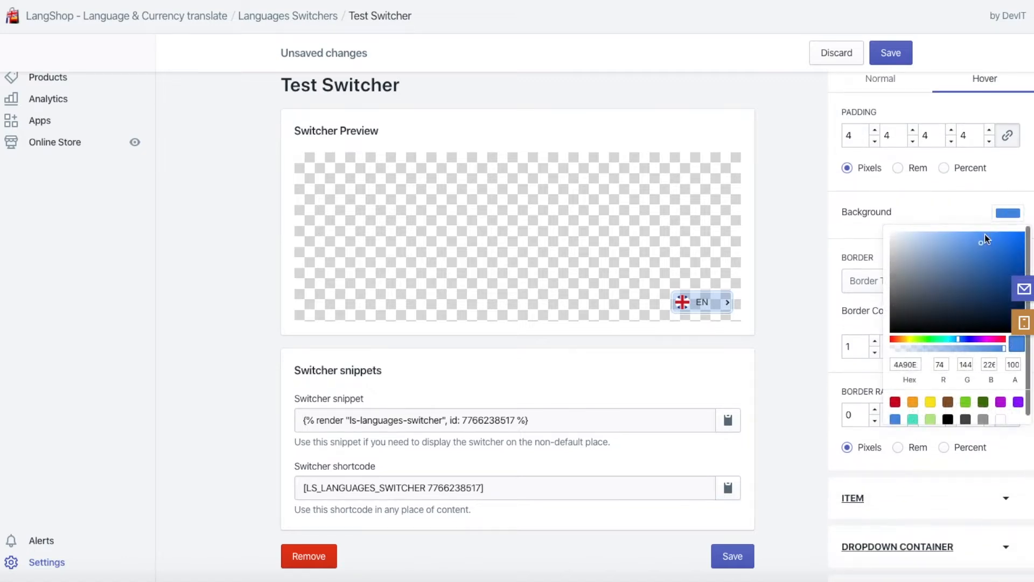
pyautogui.click(1015, 366)
pyautogui.write('28')
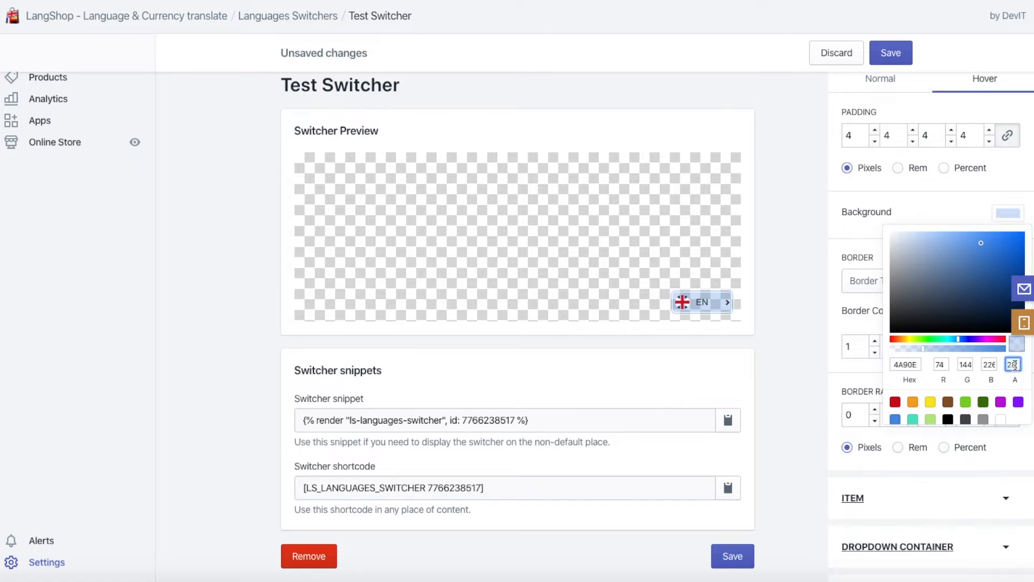
pyautogui.click(957, 202)
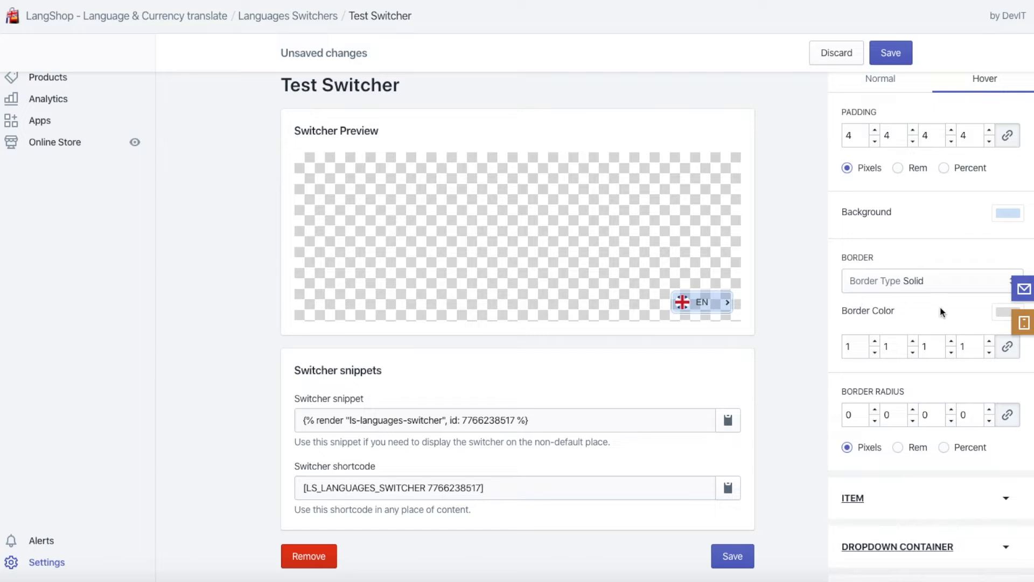
# Step: Compare the container's normal border settings with the hover ones, and set the hover border type to Double
pyautogui.scroll(-1, 939, 306)
pyautogui.scroll(2, 939, 306)
pyautogui.click(886, 117)
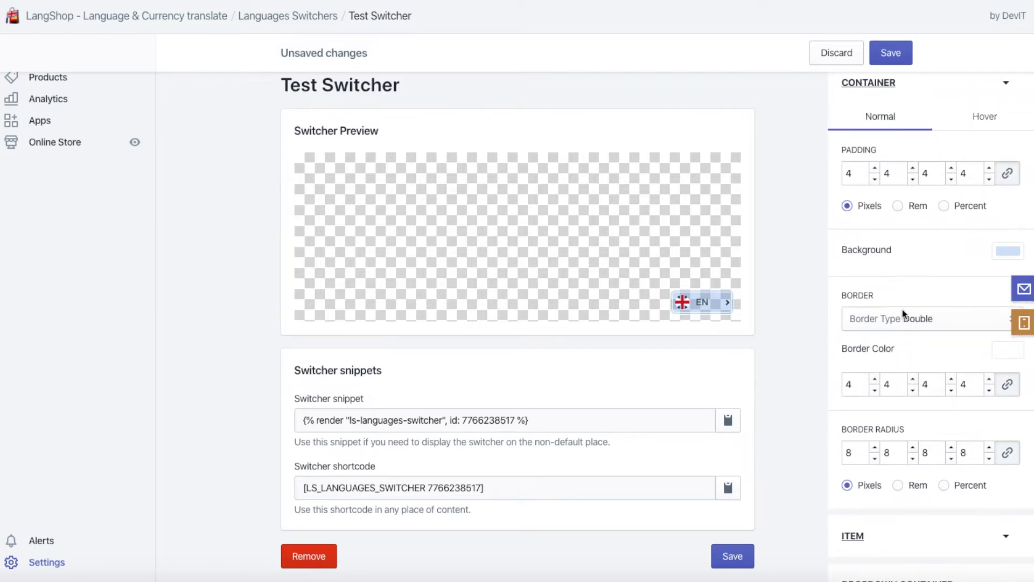
pyautogui.scroll(-2, 914, 349)
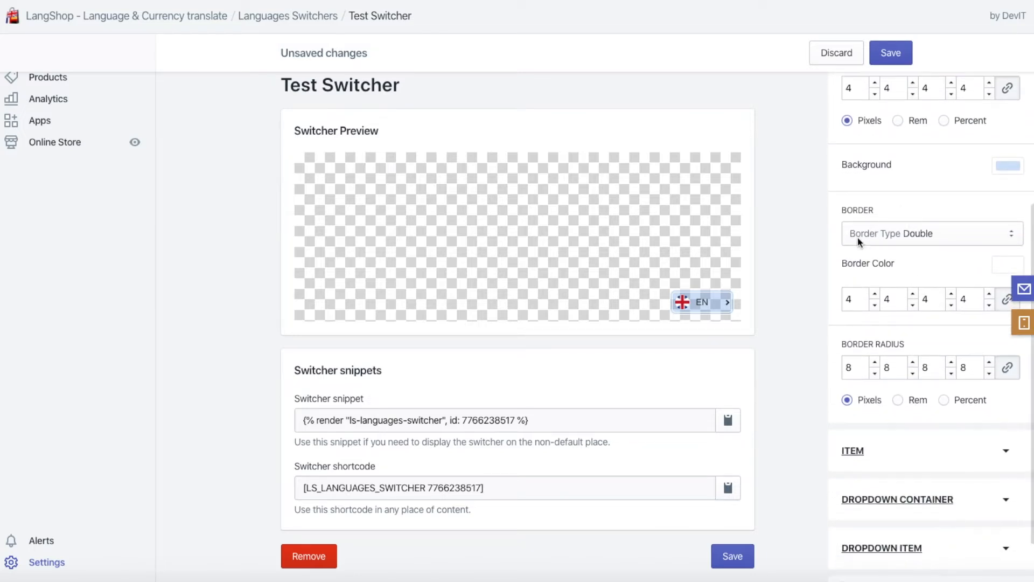
pyautogui.scroll(2, 952, 260)
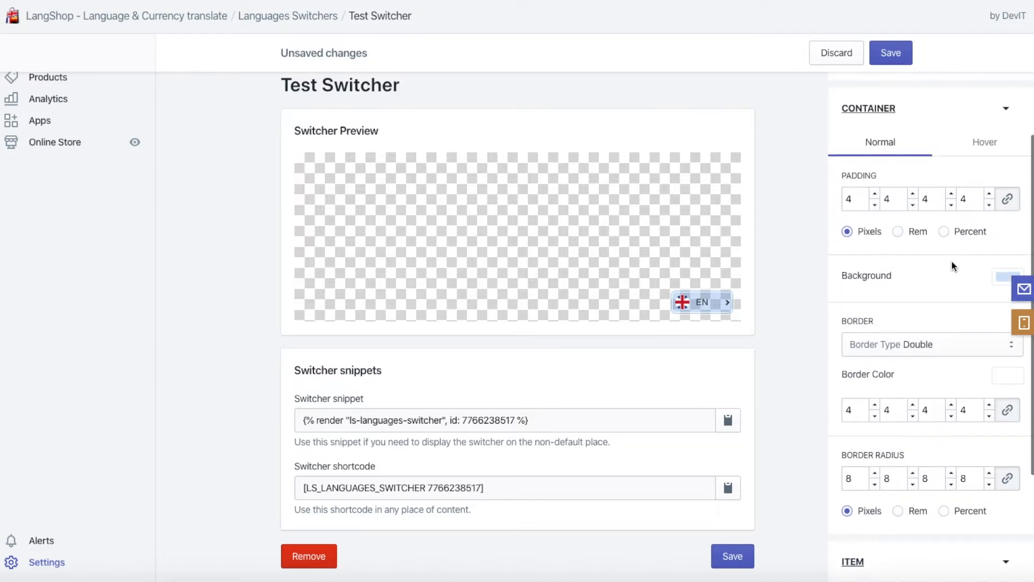
pyautogui.click(997, 142)
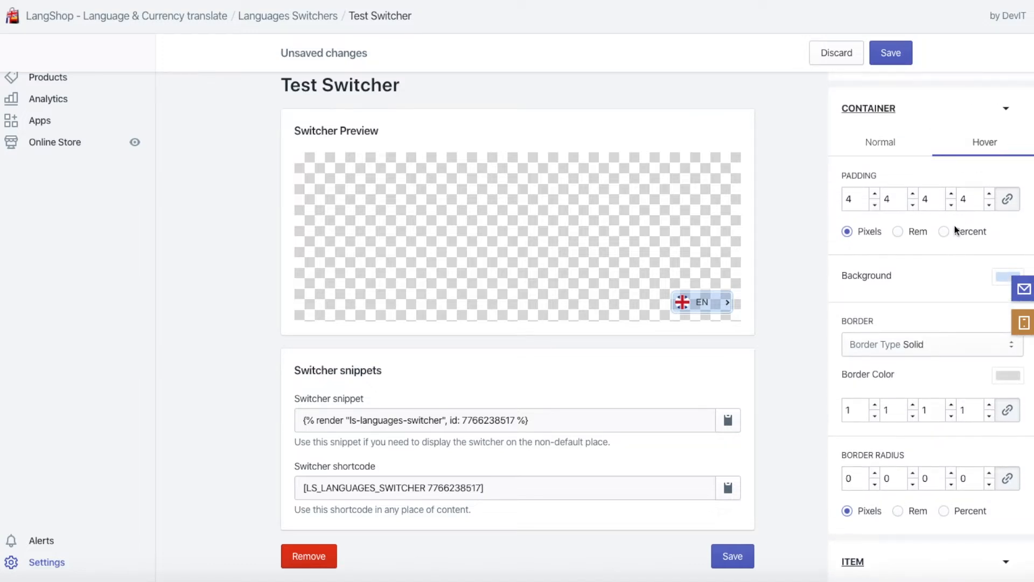
pyautogui.click(919, 347)
pyautogui.click(903, 370)
pyautogui.click(915, 289)
pyautogui.scroll(-1, 913, 290)
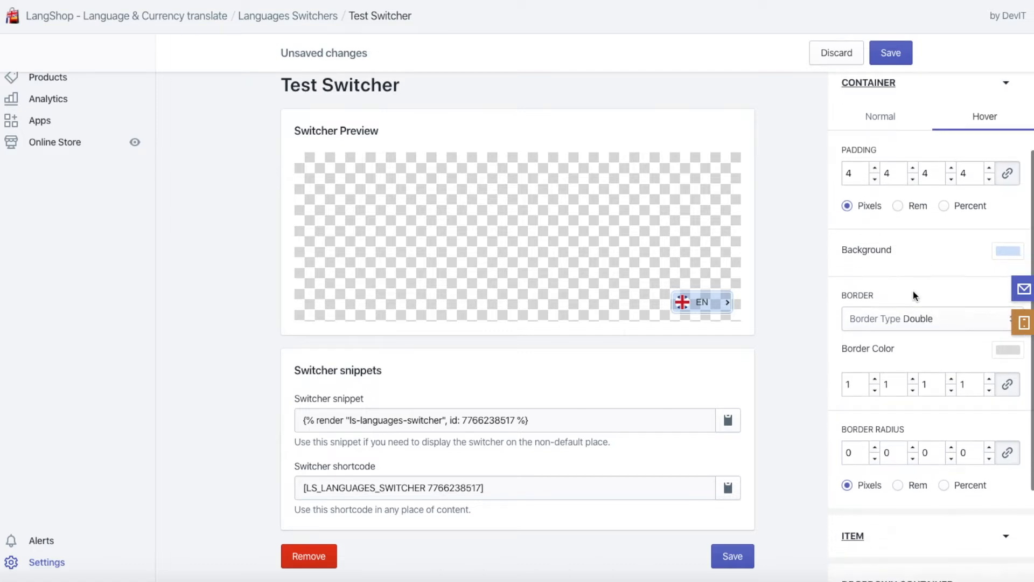
# Step: Copy the hex code of the container's normal-state border colour
pyautogui.click(880, 119)
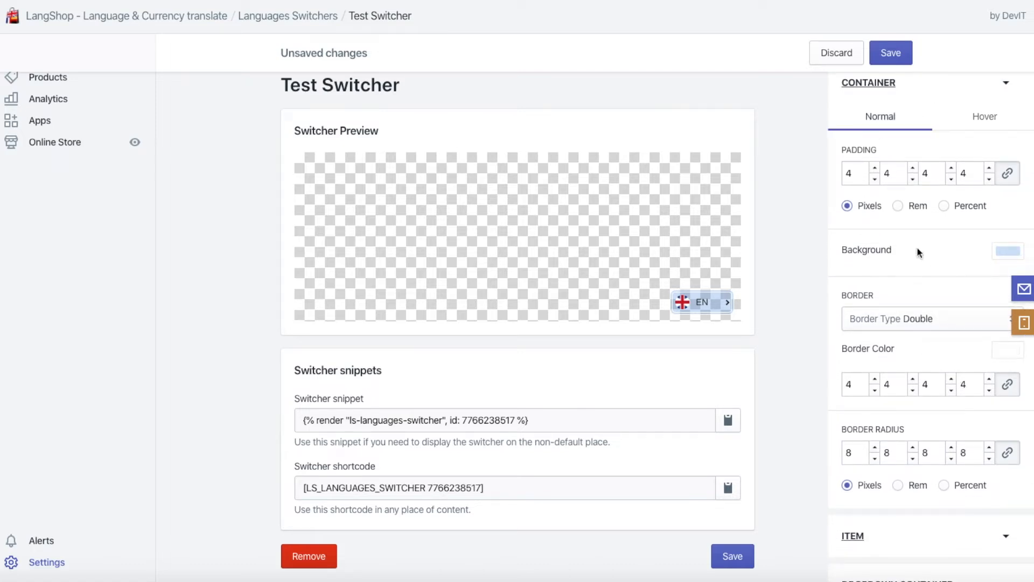
pyautogui.click(1001, 352)
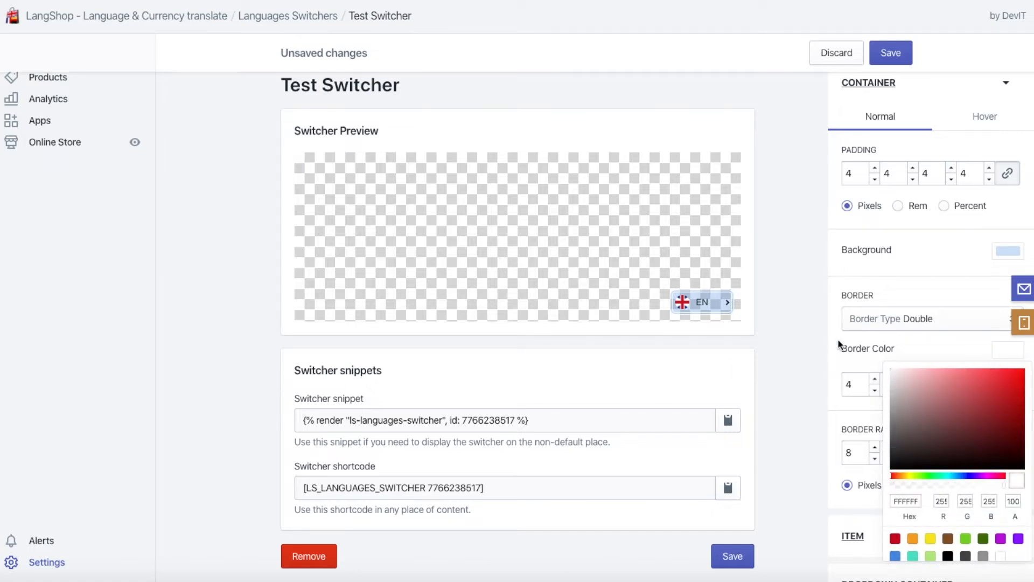
pyautogui.scroll(-3, 838, 345)
pyautogui.scroll(2, 838, 345)
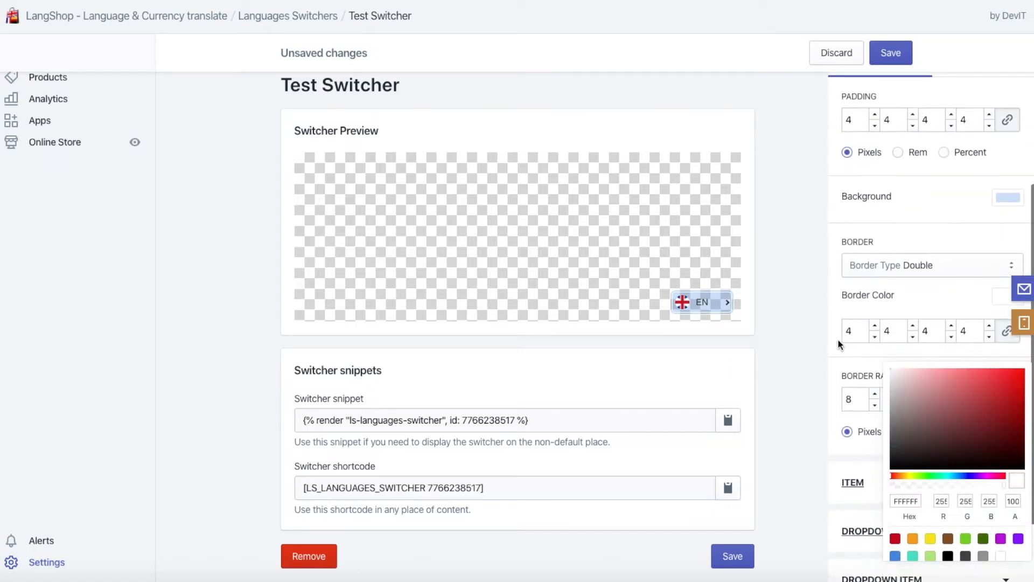
pyautogui.doubleClick(903, 501)
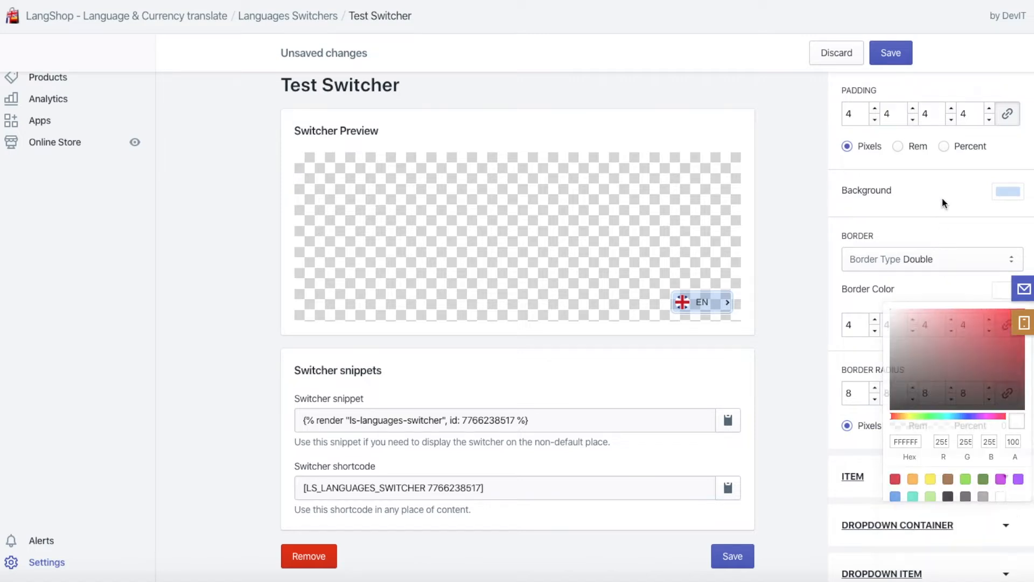
# Step: Set the container's hover border colour to hex FFFFFF
pyautogui.scroll(2, 942, 198)
pyautogui.click(981, 165)
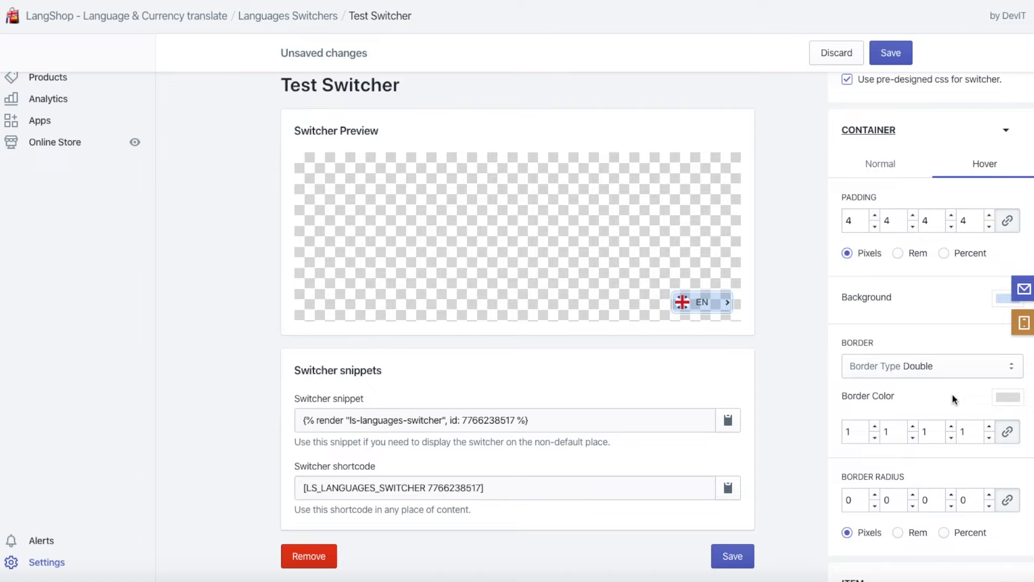
pyautogui.click(1008, 397)
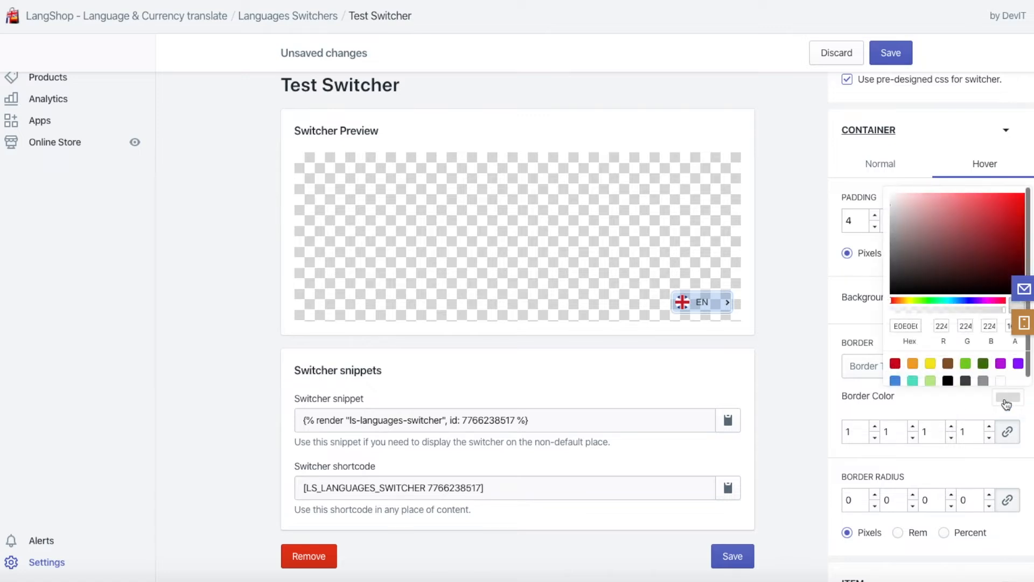
pyautogui.doubleClick(900, 323)
pyautogui.write('FFFFFF')
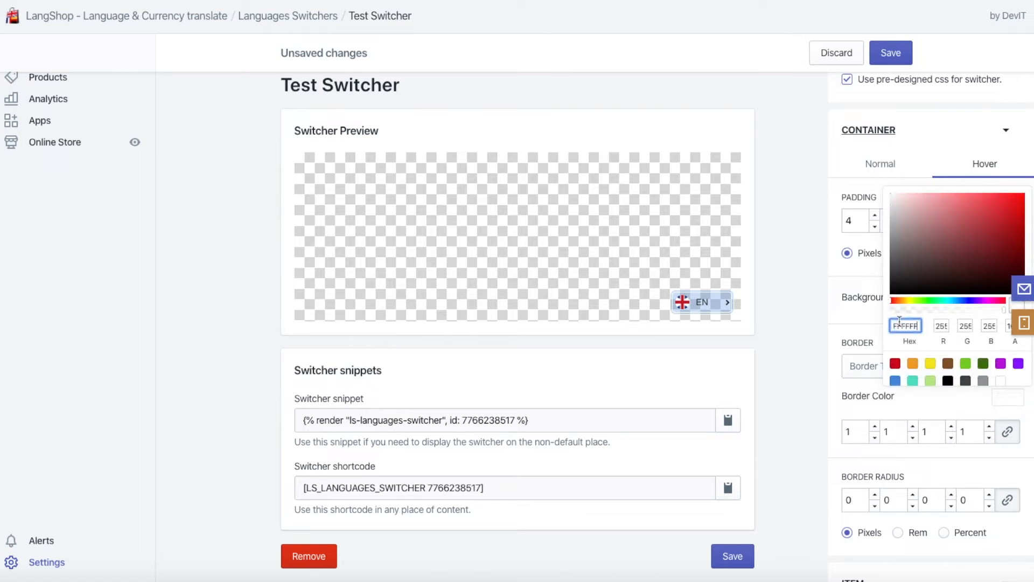
pyautogui.click(862, 331)
pyautogui.scroll(1, 950, 334)
pyautogui.scroll(-1, 962, 349)
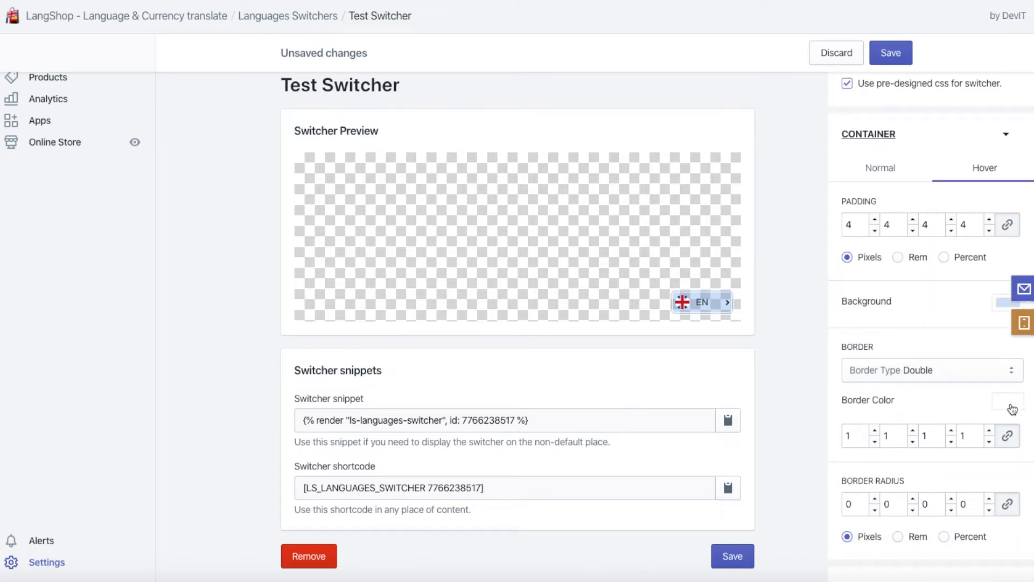
# Step: Check the container's normal border widths, and set all four linked hover border widths to 4
pyautogui.scroll(-2, 918, 409)
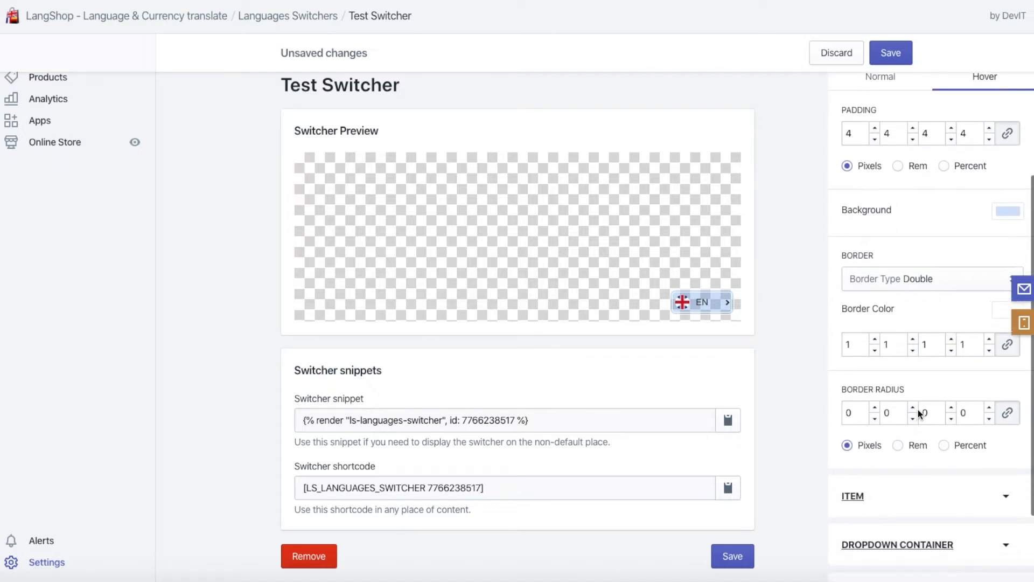
pyautogui.scroll(1, 919, 383)
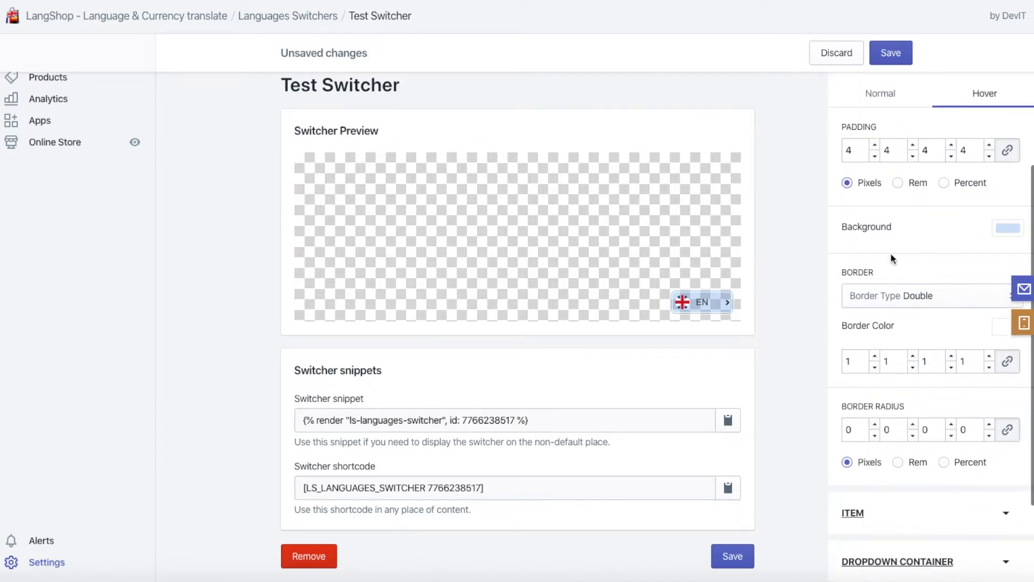
pyautogui.click(877, 93)
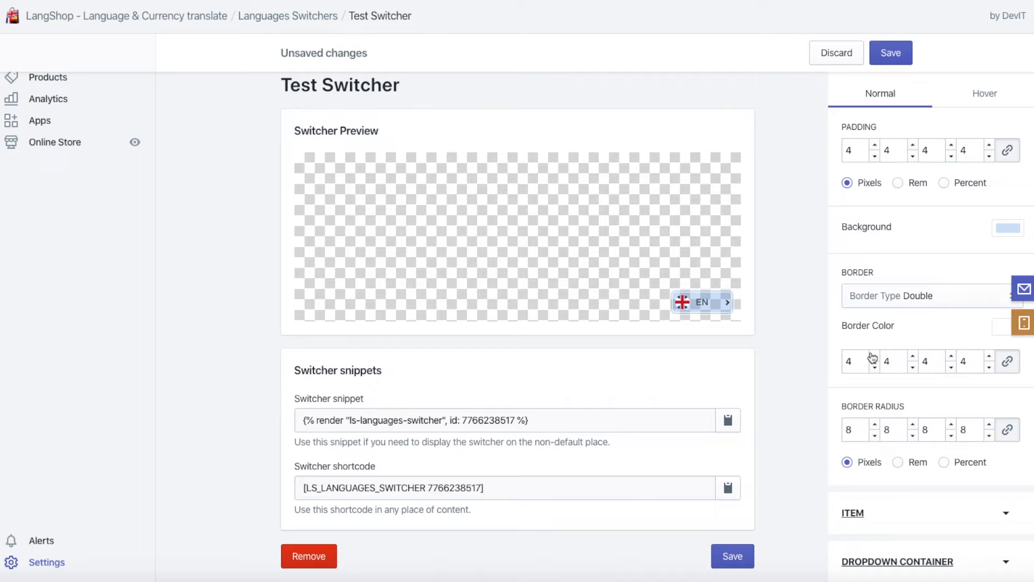
pyautogui.click(981, 97)
pyautogui.click(1008, 362)
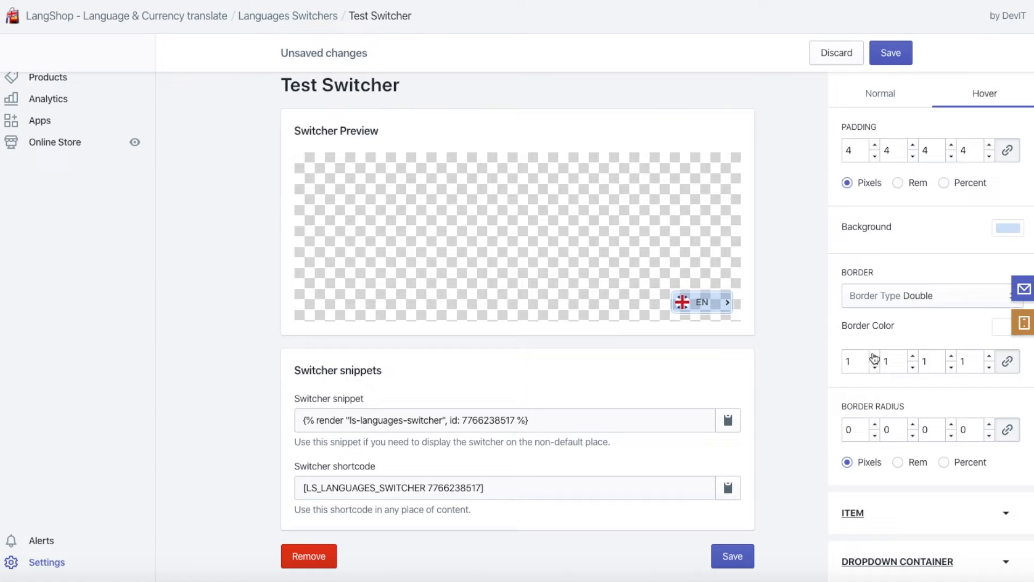
pyautogui.click(839, 359)
pyautogui.hotkey('ctrl', 'a')
pyautogui.write('4')
pyautogui.click(949, 330)
# Step: Match the container's hover border radius to the normal state by setting all four corners to 8 pixels, and save the switcher
pyautogui.scroll(-1, 934, 401)
pyautogui.click(889, 79)
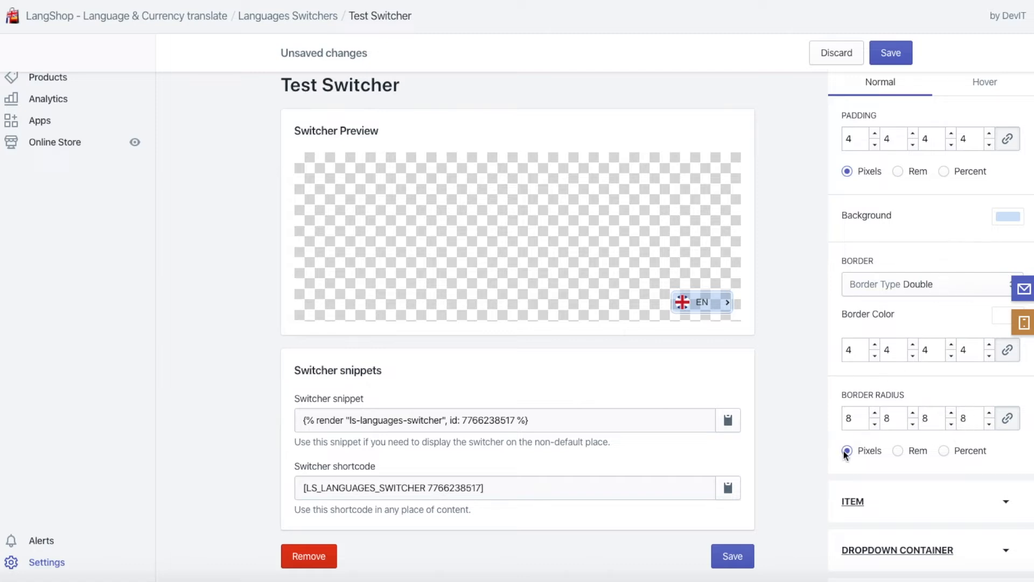
pyautogui.click(974, 85)
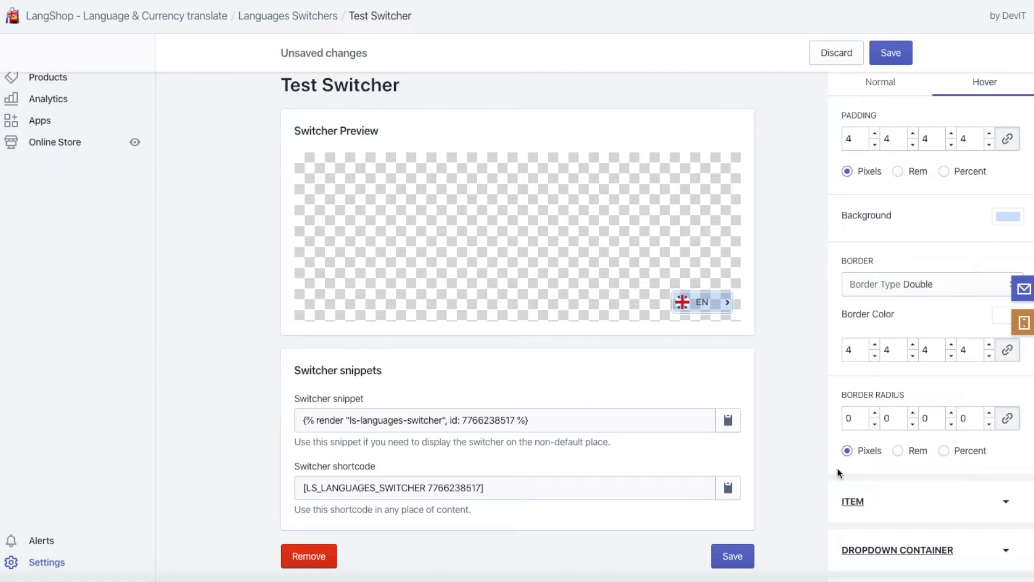
pyautogui.moveTo(862, 418); pyautogui.dragTo(836, 419)
pyautogui.write('8')
pyautogui.click(936, 385)
pyautogui.click(897, 51)
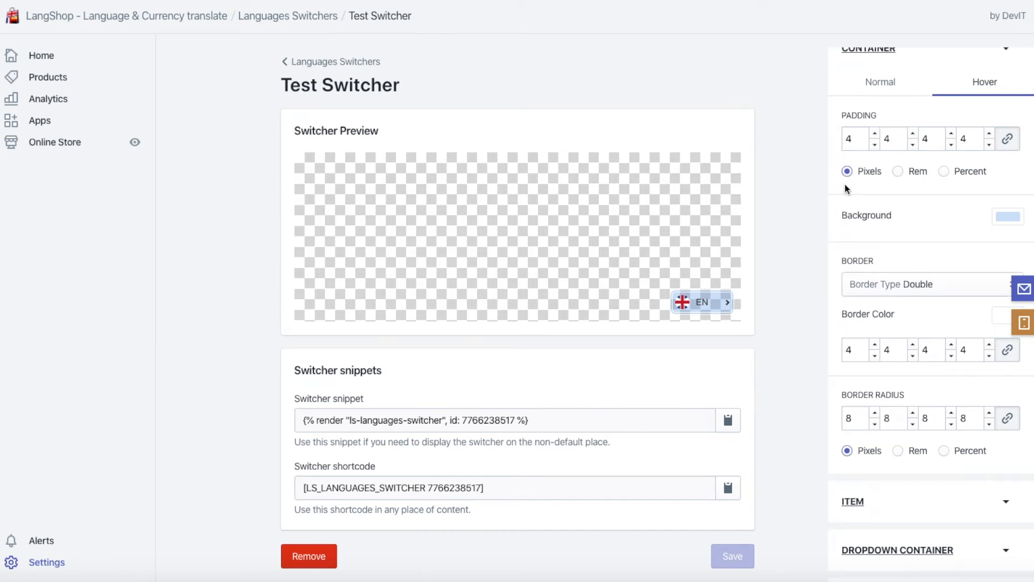
pyautogui.scroll(2, 845, 188)
pyautogui.scroll(-4, 845, 187)
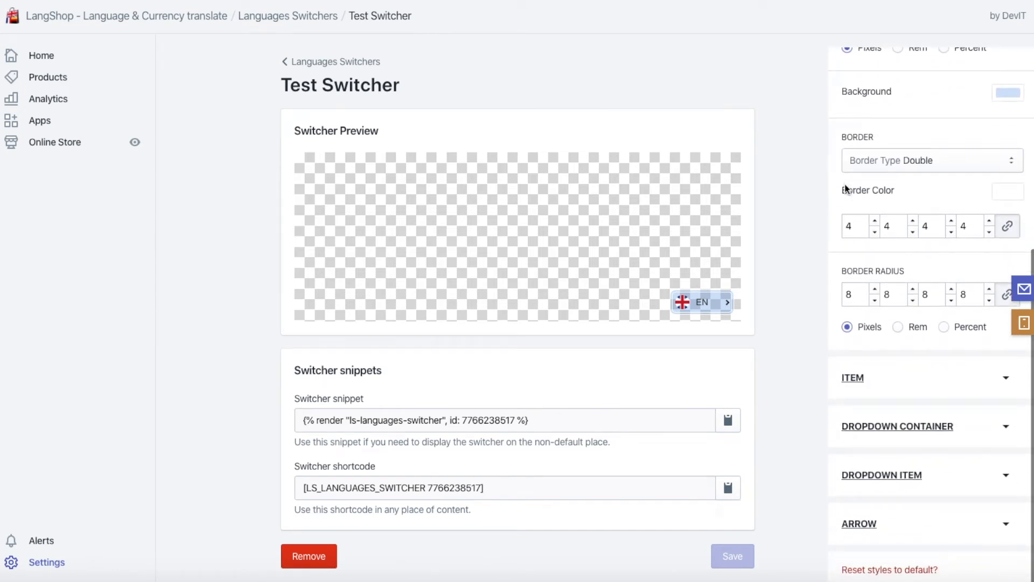
# Step: Open the Item style settings and look over their hover and normal states
pyautogui.click(853, 367)
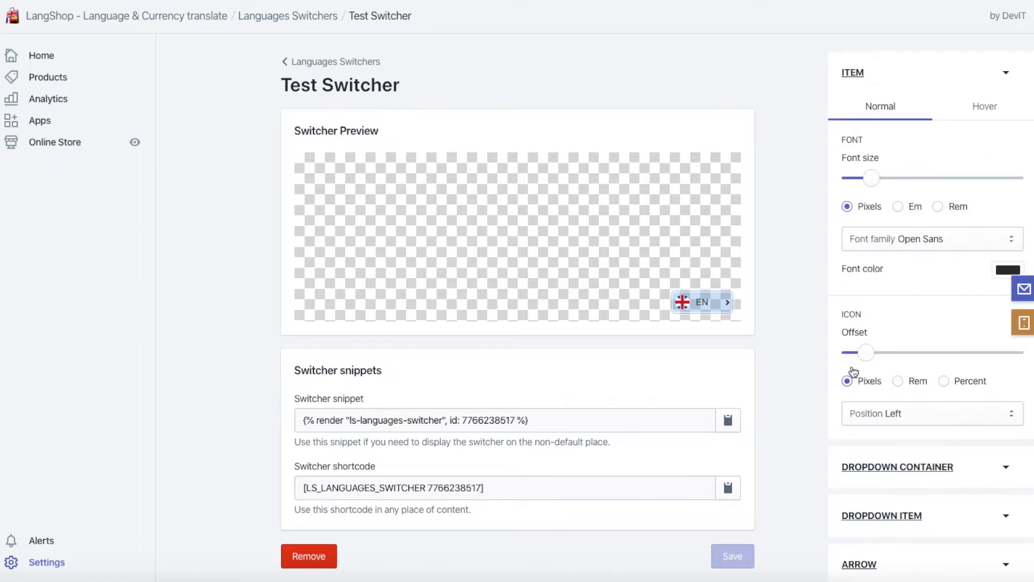
pyautogui.scroll(3, 852, 331)
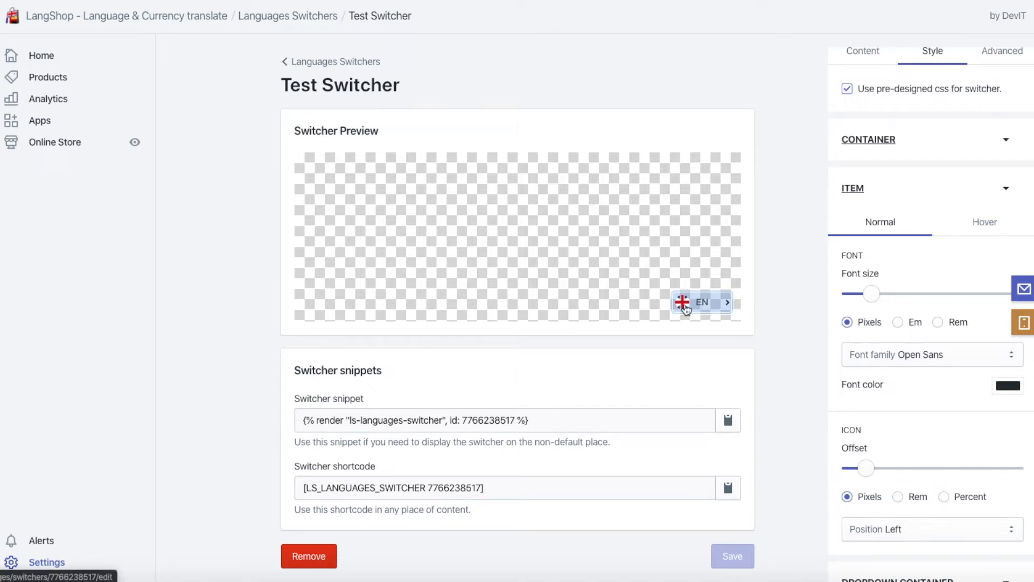
pyautogui.click(989, 232)
pyautogui.click(904, 233)
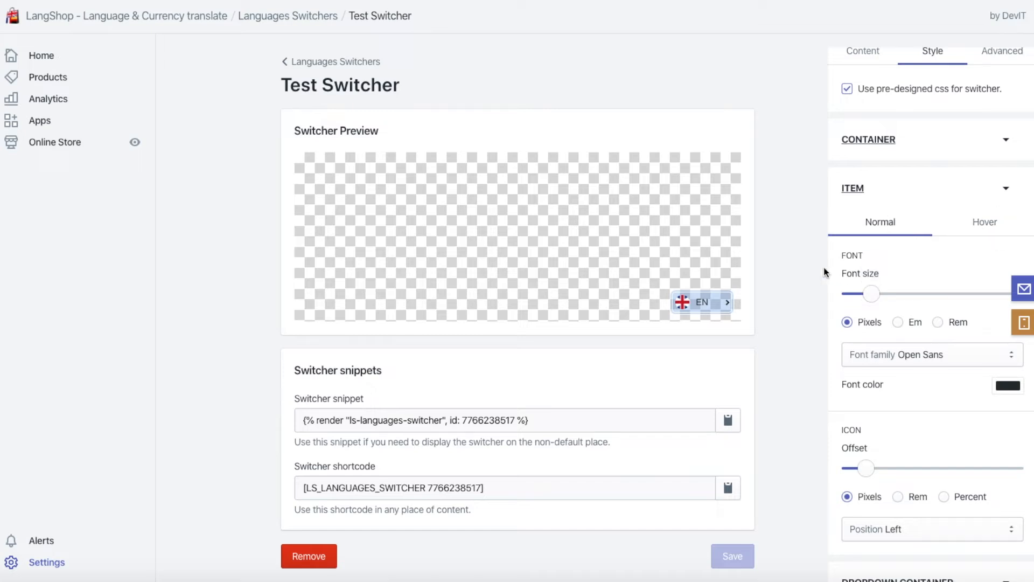
pyautogui.scroll(-1, 847, 263)
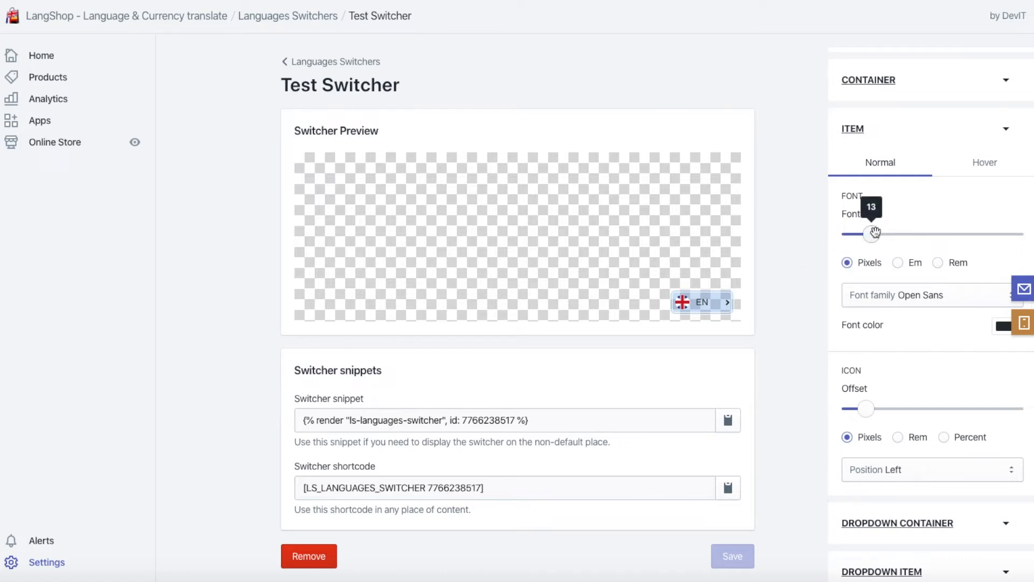
# Step: Try a normal-state item font size of 18, test the Em and Rem units, and return to Pixels
pyautogui.moveTo(874, 233)
pyautogui.mouseDown()
pyautogui.moveTo(924, 234)
pyautogui.moveTo(879, 234)
pyautogui.mouseUp()
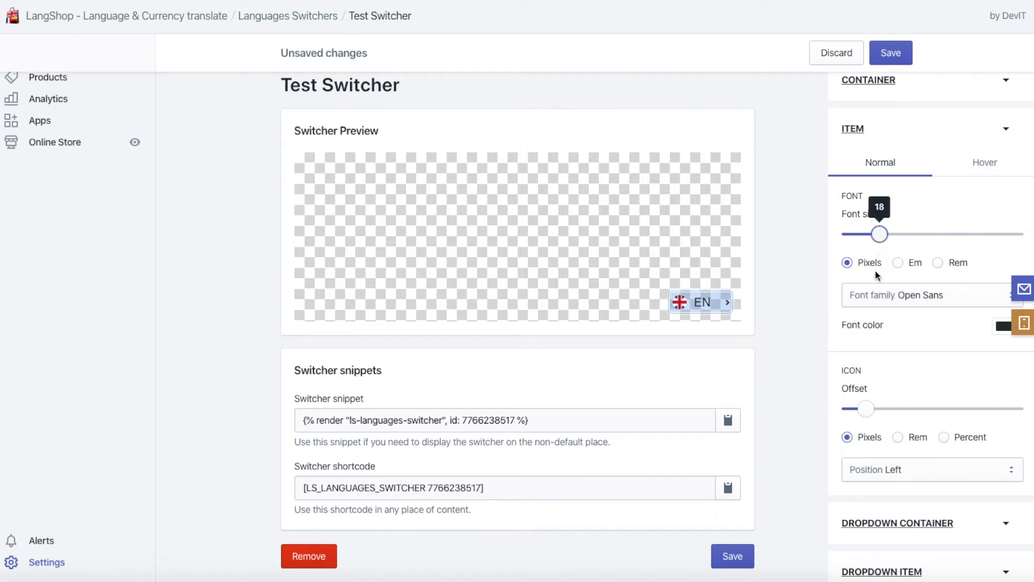
pyautogui.click(898, 262)
pyautogui.click(937, 261)
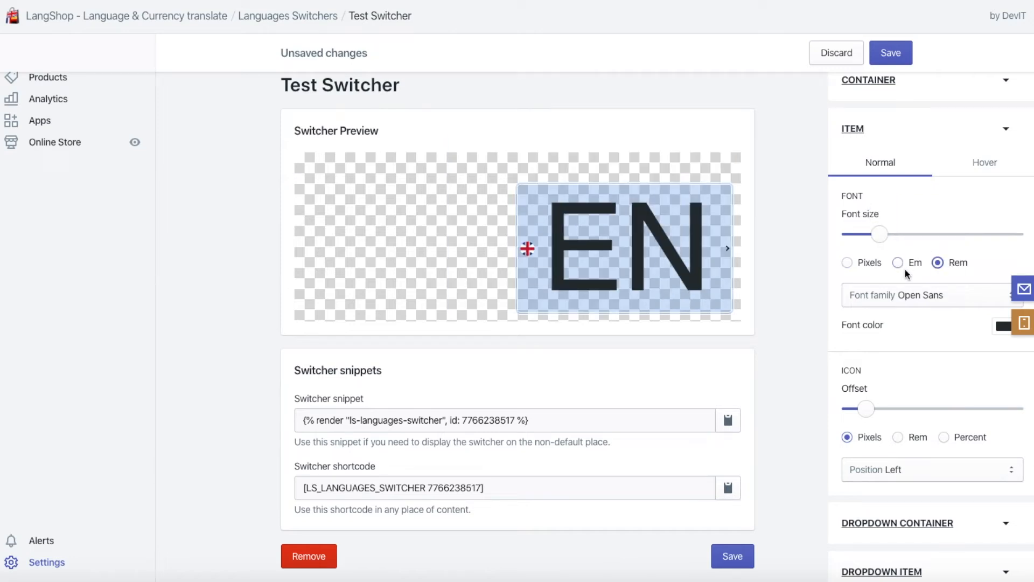
pyautogui.click(846, 263)
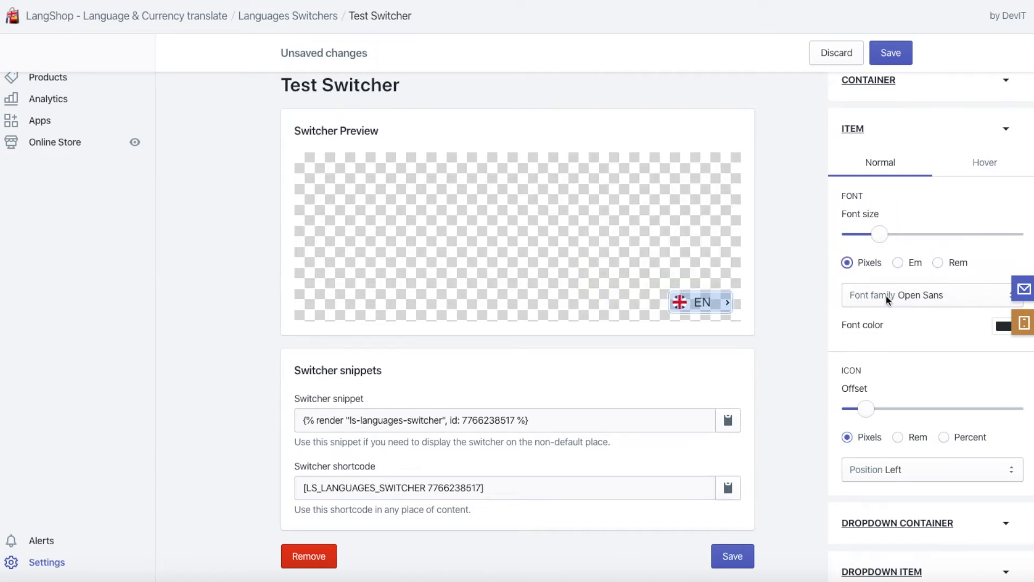
# Step: Try the item font families Arial, Tahoma, Verdana and Times New Roman in succession
pyautogui.click(925, 296)
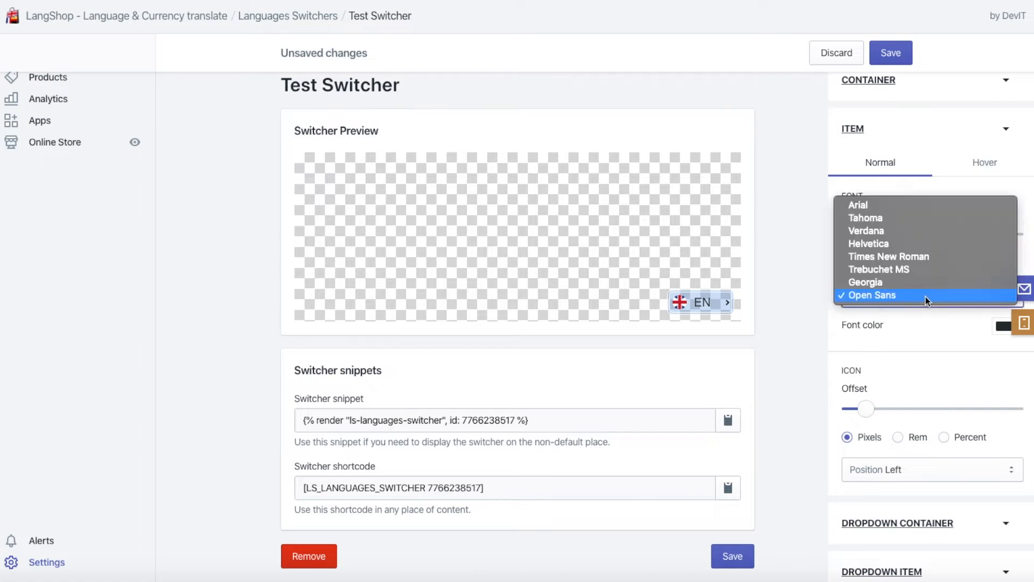
pyautogui.click(865, 208)
pyautogui.click(858, 292)
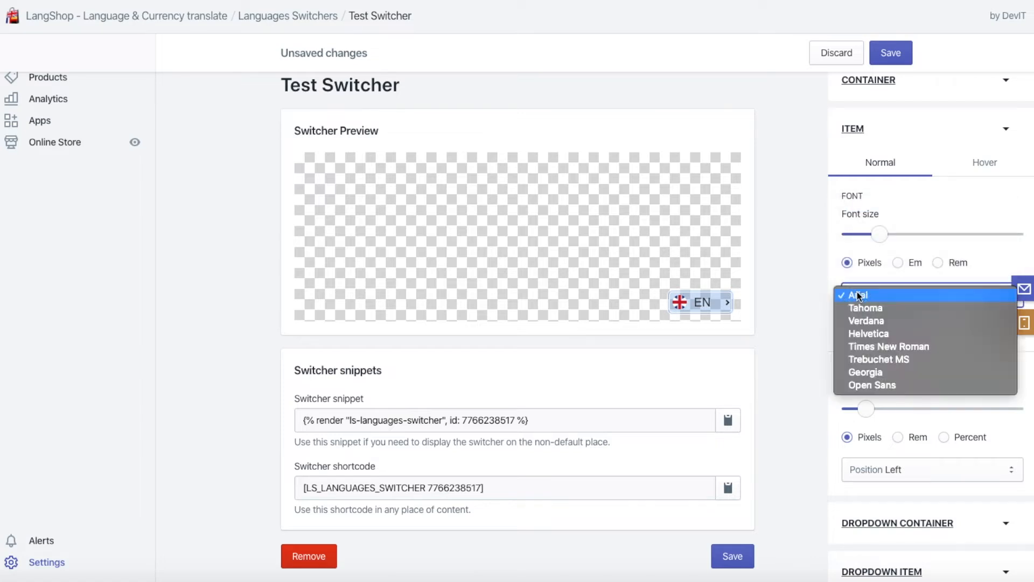
pyautogui.click(859, 308)
pyautogui.click(863, 296)
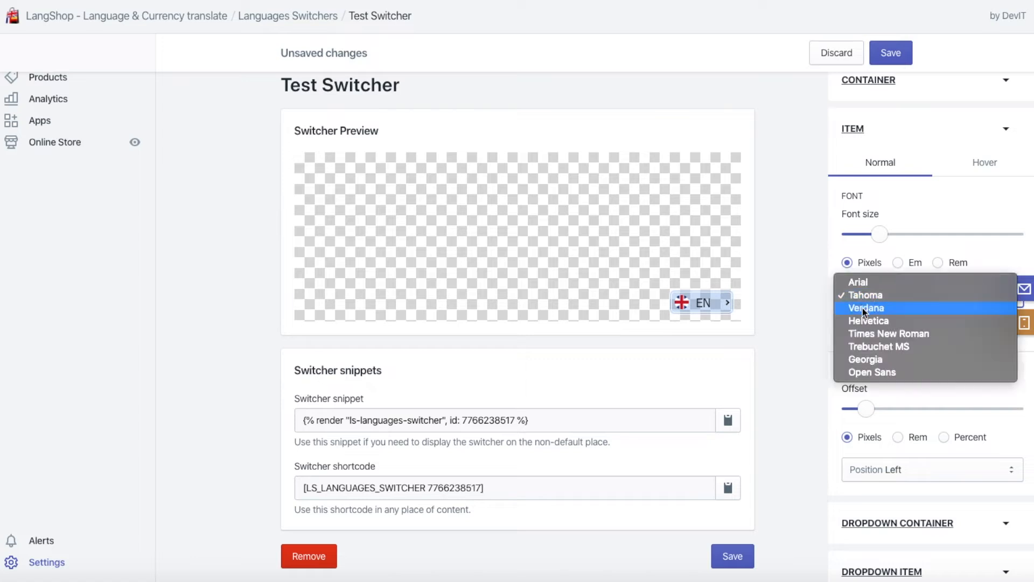
pyautogui.click(862, 312)
pyautogui.click(858, 292)
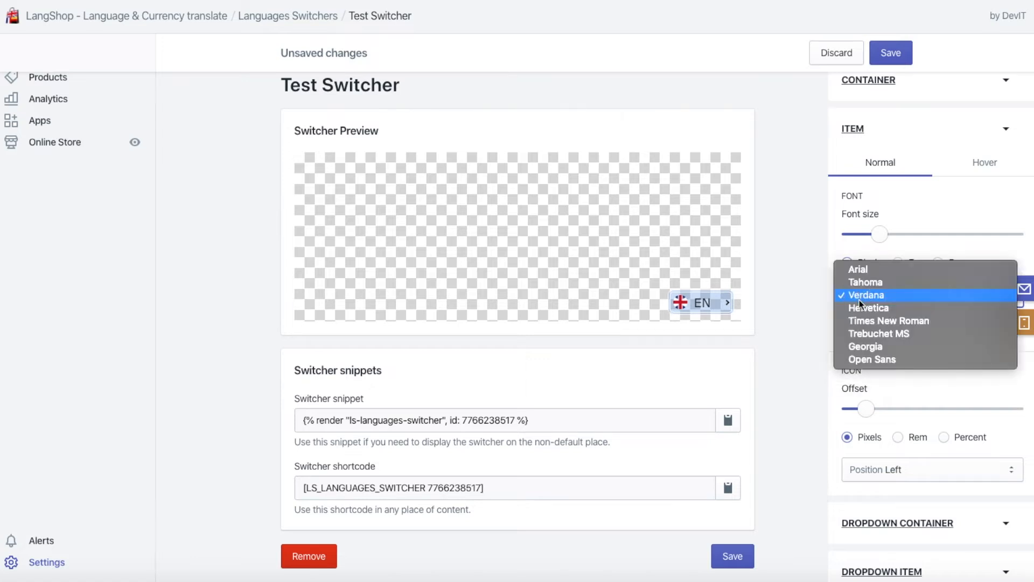
pyautogui.click(861, 325)
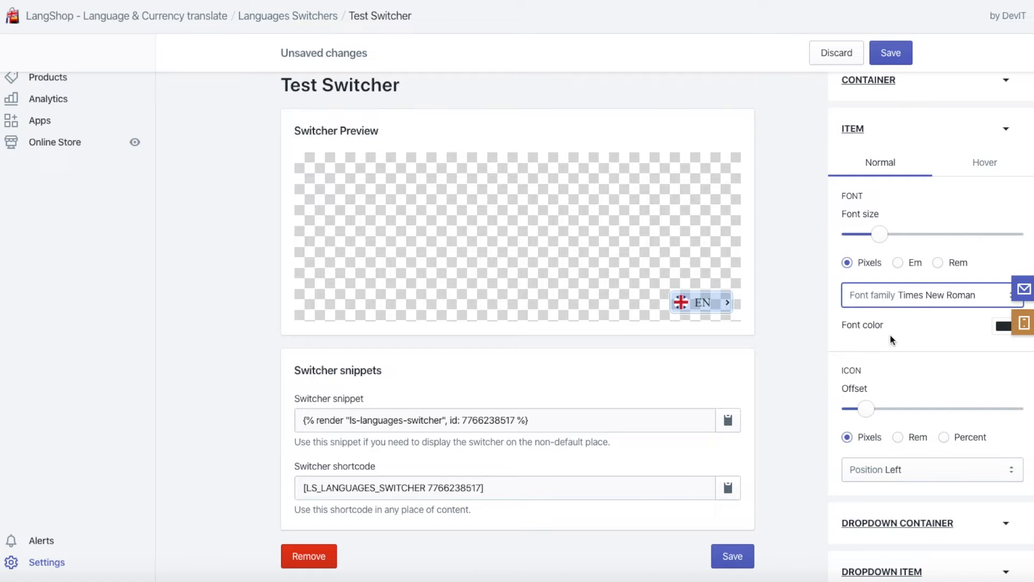
# Step: Try yellow and then red swatches as the item's normal font color
pyautogui.scroll(-2, 892, 340)
pyautogui.click(1007, 219)
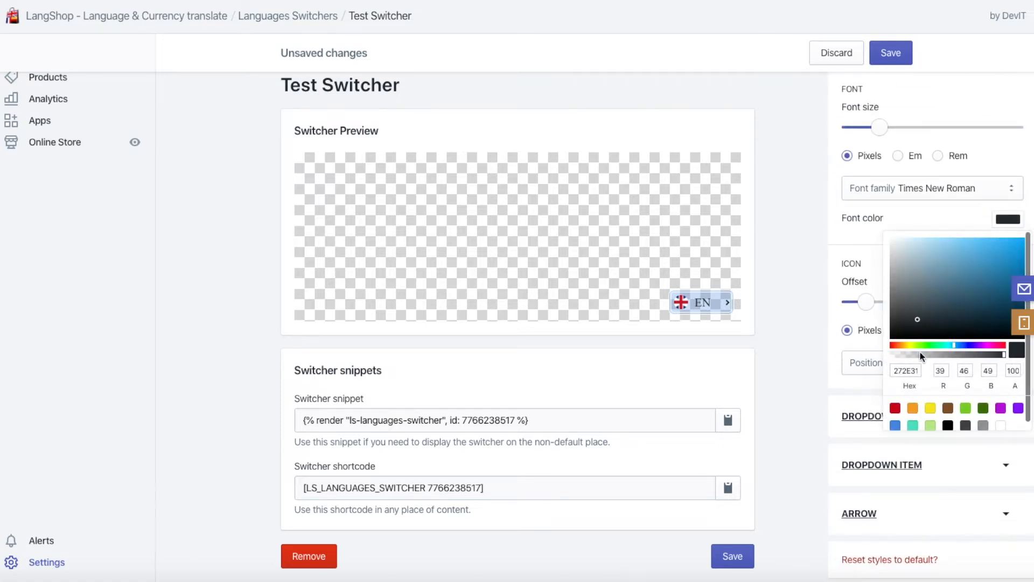
pyautogui.click(930, 407)
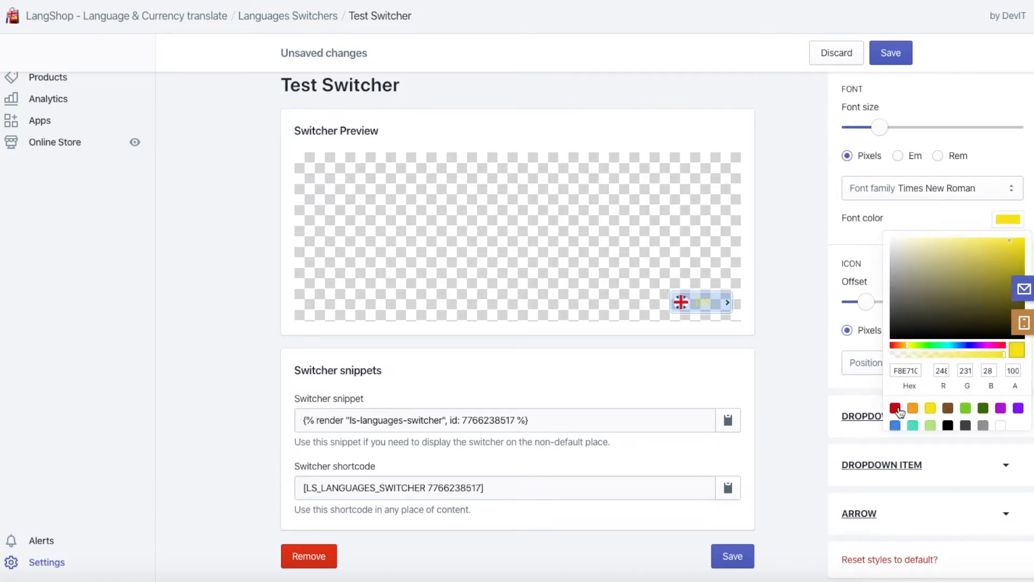
pyautogui.click(895, 408)
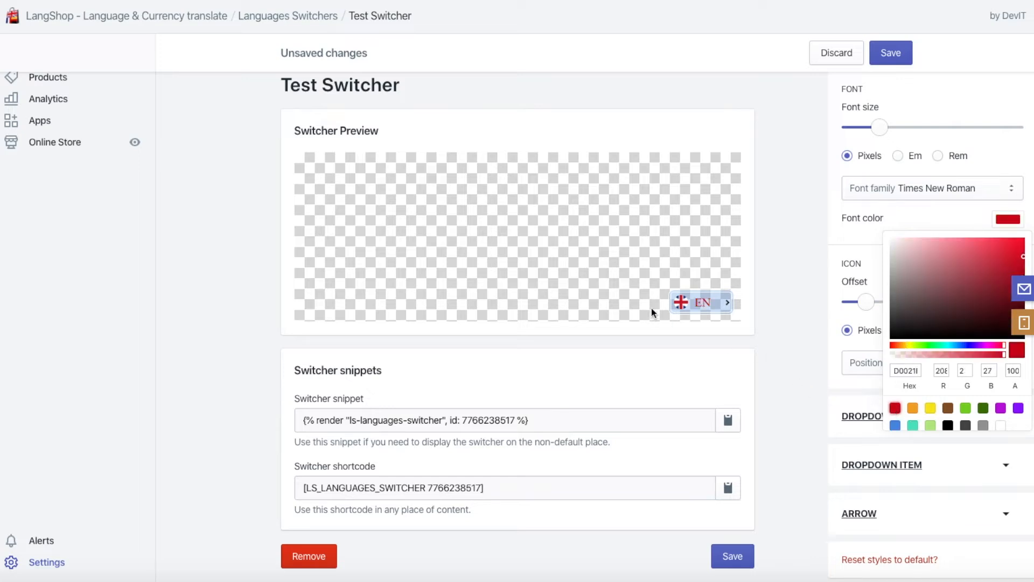
pyautogui.click(844, 242)
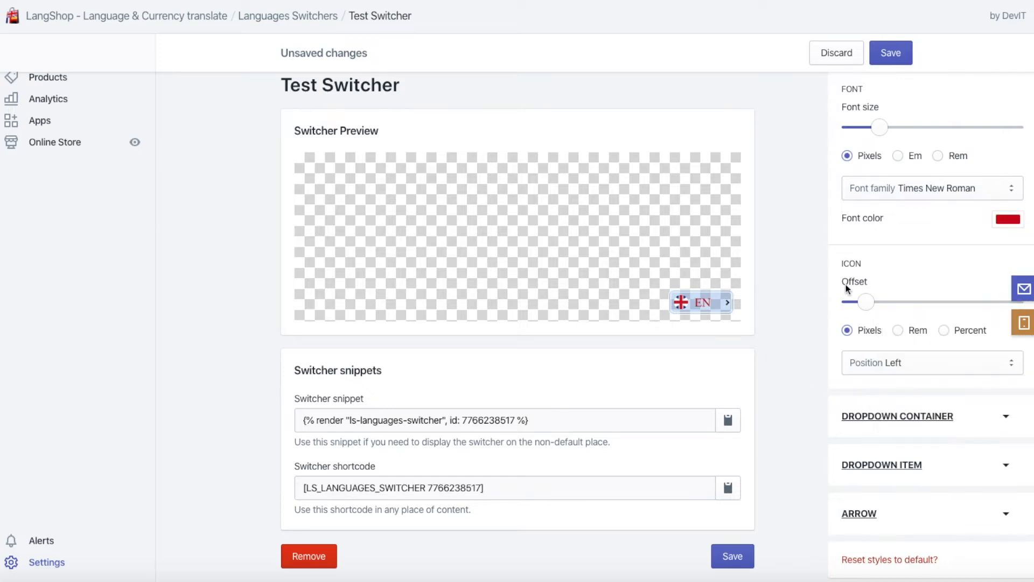
# Step: Try the Rem and Percent units for the item's icon offset, return to Pixels, and increase the offset slightly
pyautogui.click(898, 330)
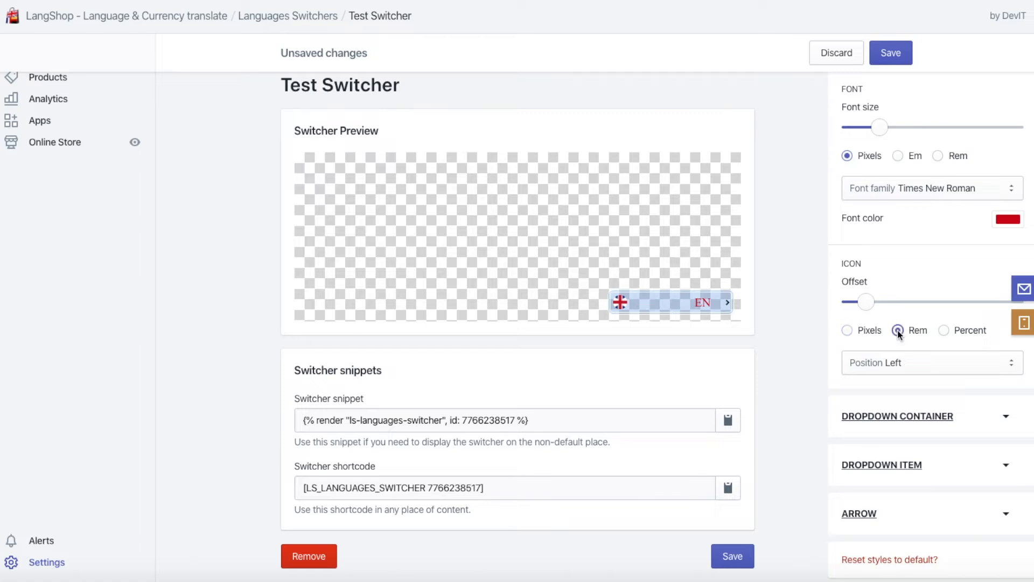
pyautogui.click(943, 331)
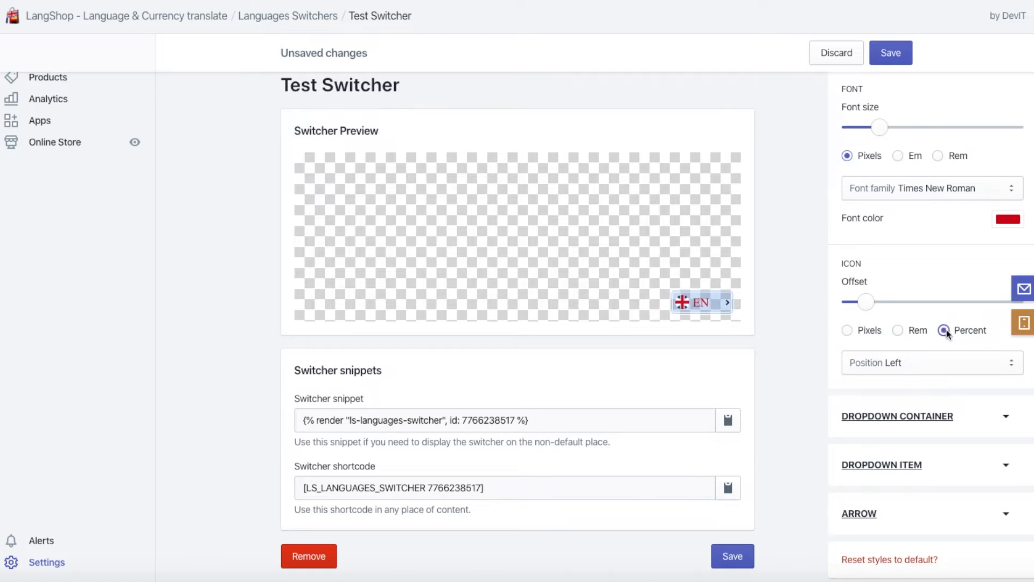
pyautogui.click(847, 330)
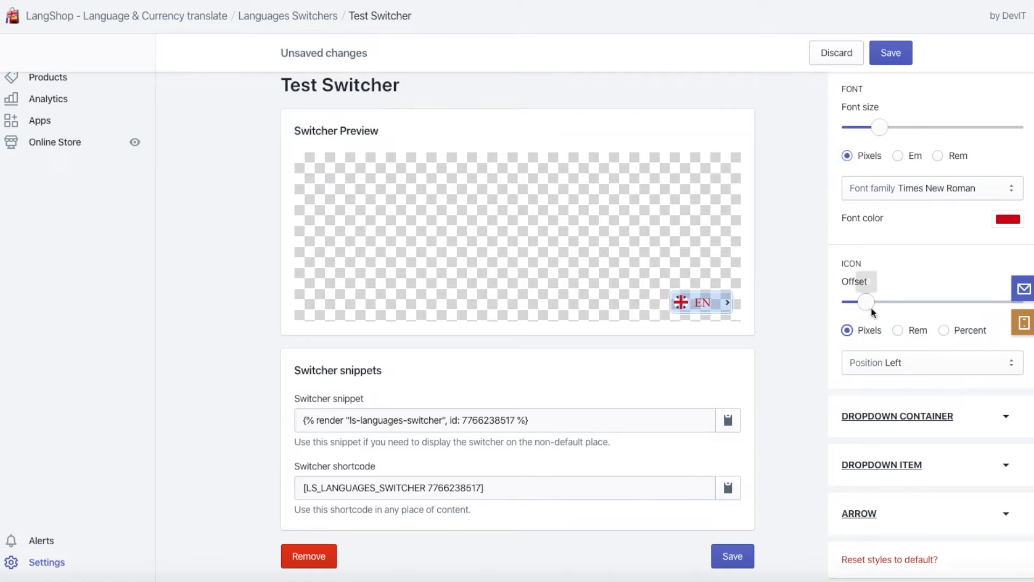
pyautogui.moveTo(866, 302)
pyautogui.mouseDown()
pyautogui.moveTo(918, 303)
pyautogui.moveTo(856, 300)
pyautogui.moveTo(894, 302)
pyautogui.moveTo(868, 304)
pyautogui.mouseUp()
# Step: Try the Right icon position, switch it back to Left, and discard all unsaved item changes
pyautogui.click(880, 362)
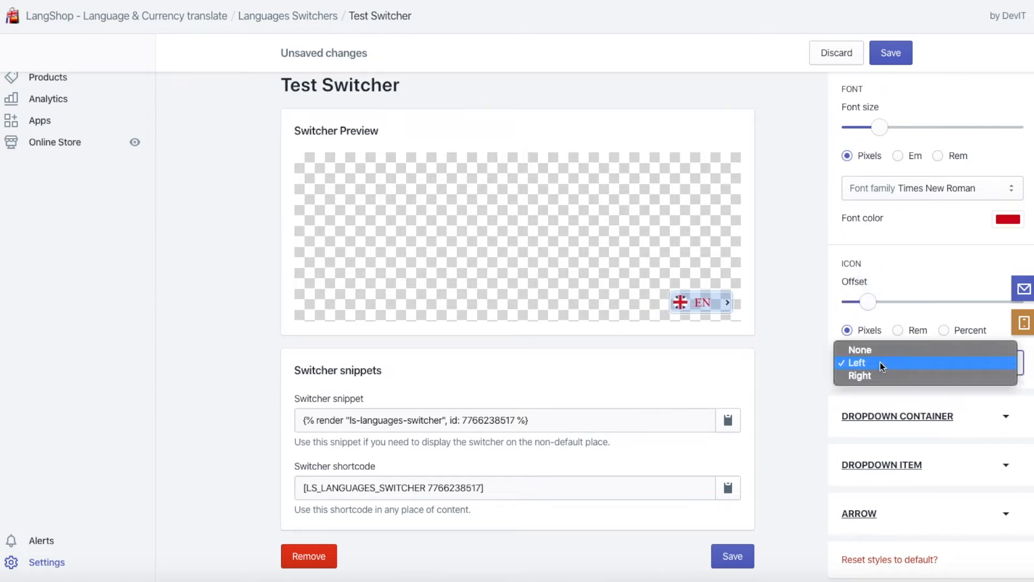
pyautogui.click(867, 377)
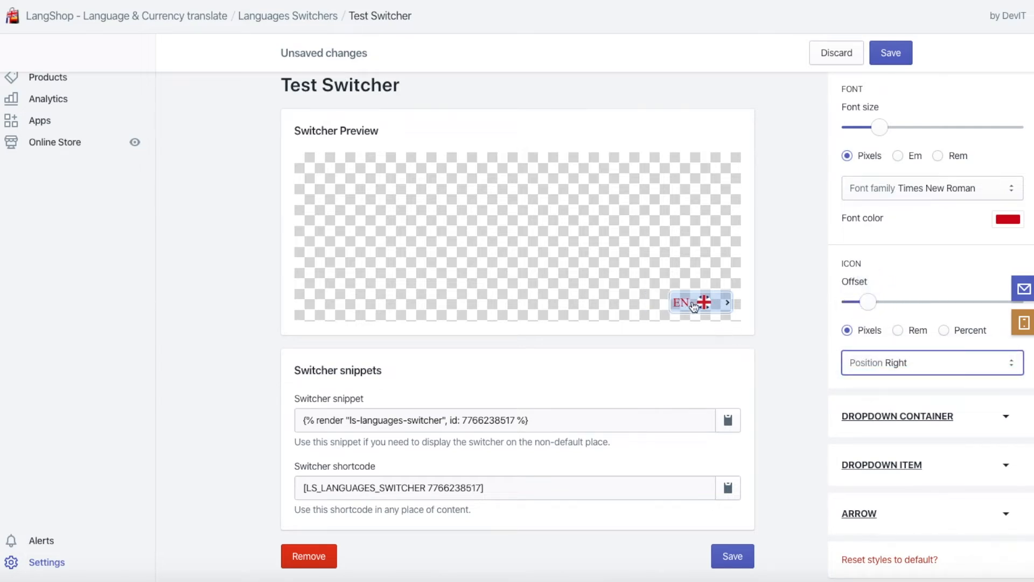
pyautogui.click(938, 360)
pyautogui.click(884, 351)
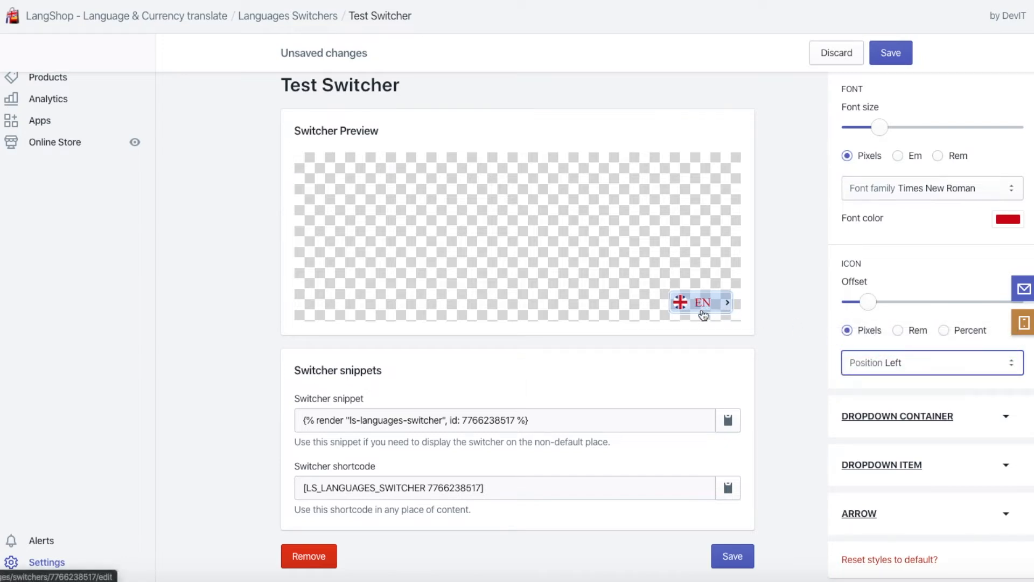
pyautogui.click(836, 53)
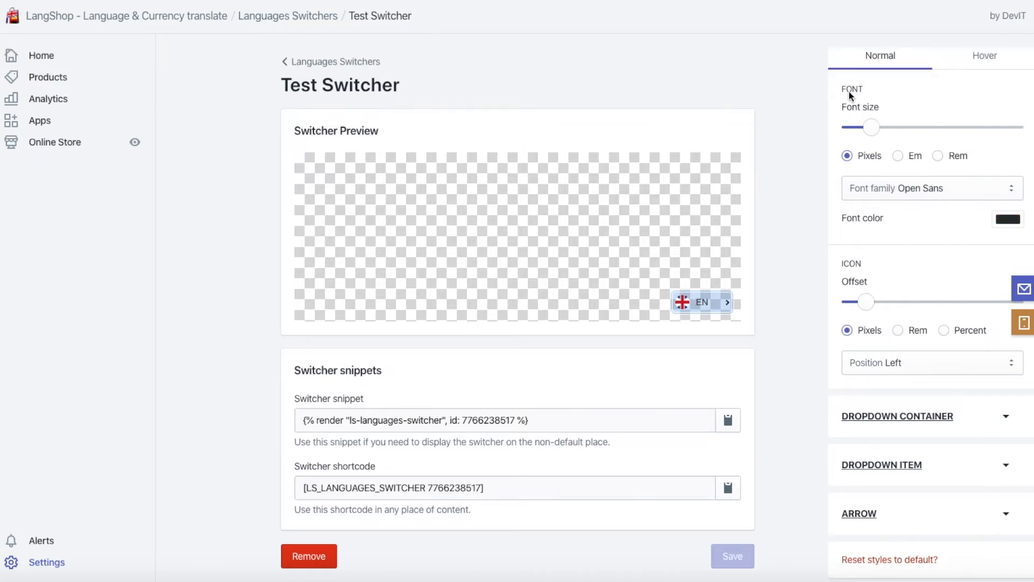
# Step: Set the item's normal font size to 14 pixels and its font family to Tahoma
pyautogui.scroll(2, 853, 97)
pyautogui.scroll(-1, 859, 114)
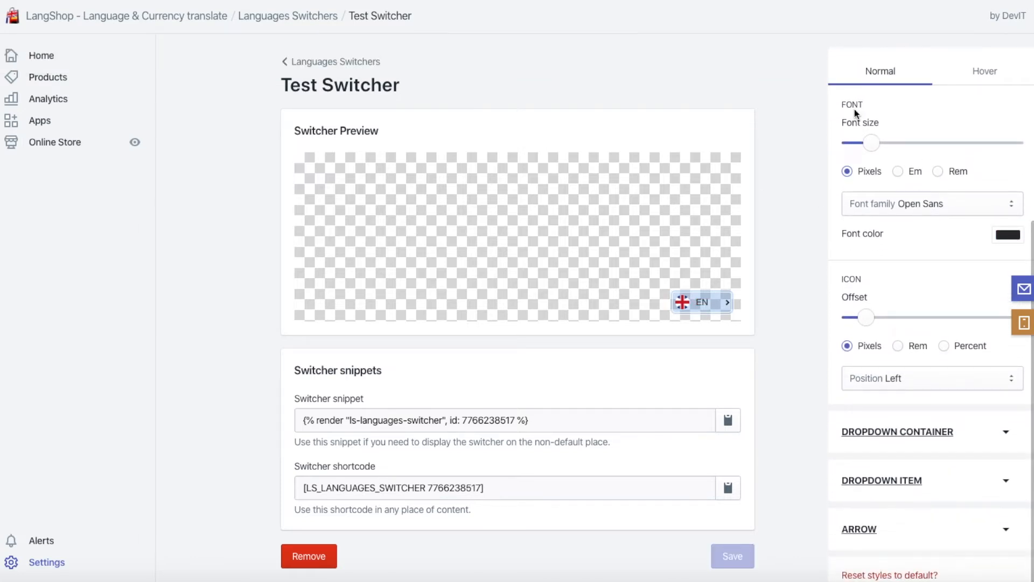
pyautogui.moveTo(874, 157); pyautogui.dragTo(873, 156)
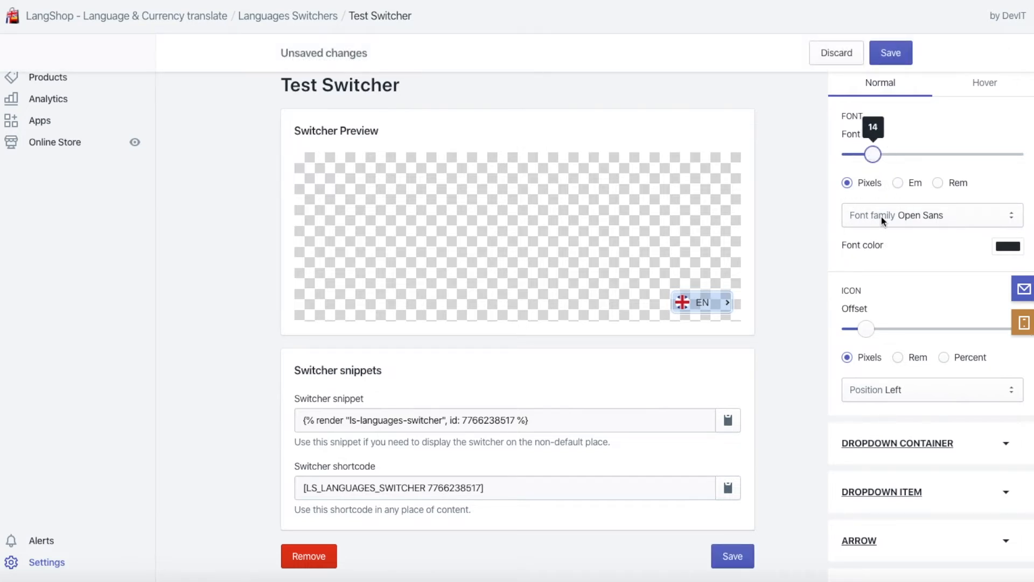
pyautogui.click(882, 216)
pyautogui.click(875, 136)
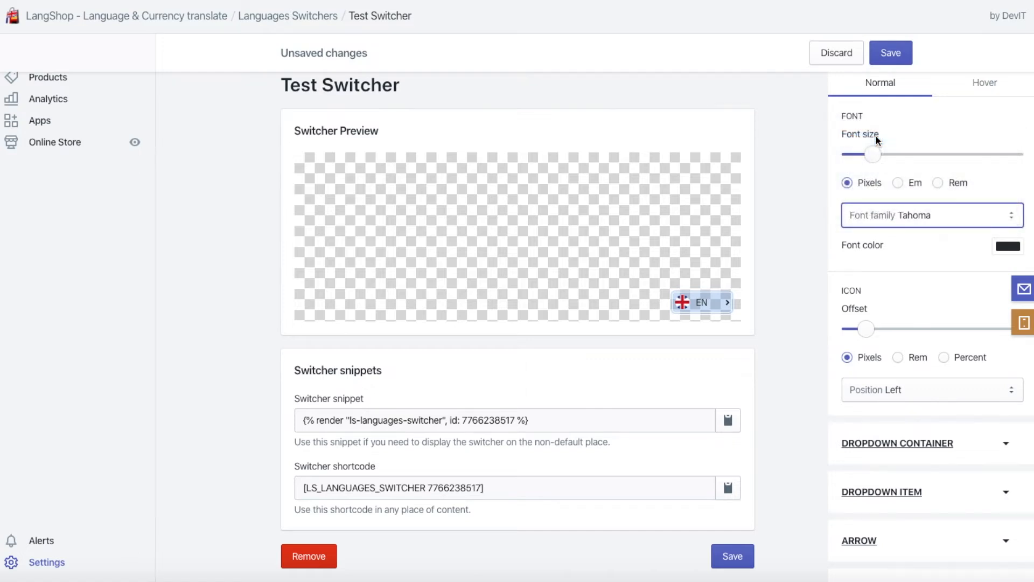
# Step: Set the item's normal font color to black, hex 000000
pyautogui.click(1008, 246)
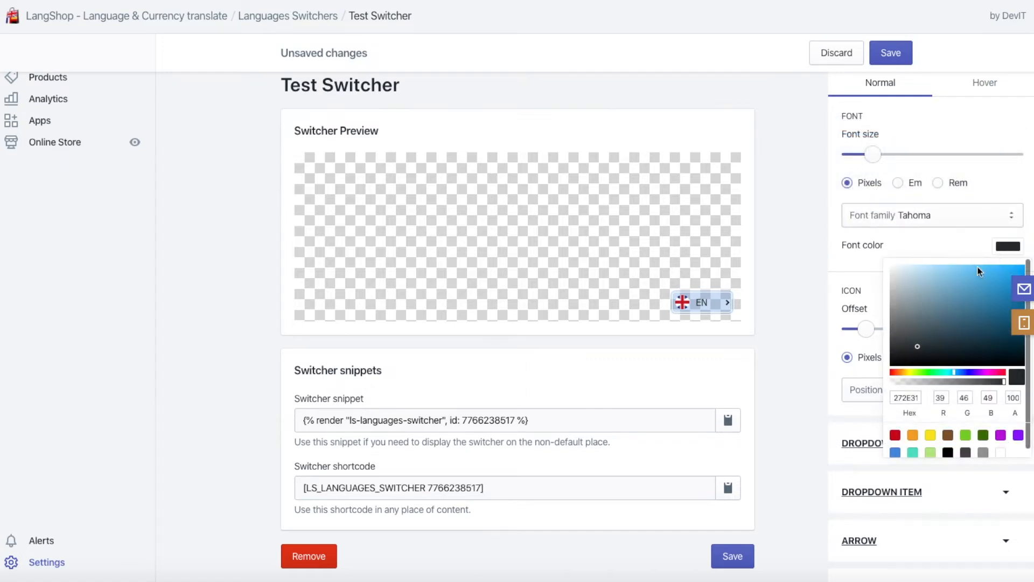
pyautogui.click(949, 453)
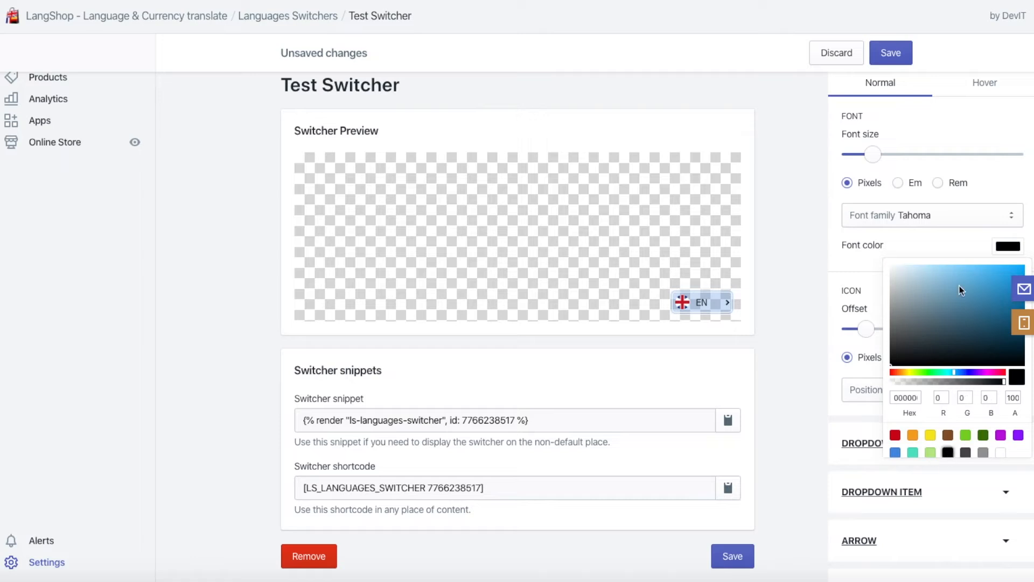
pyautogui.click(930, 242)
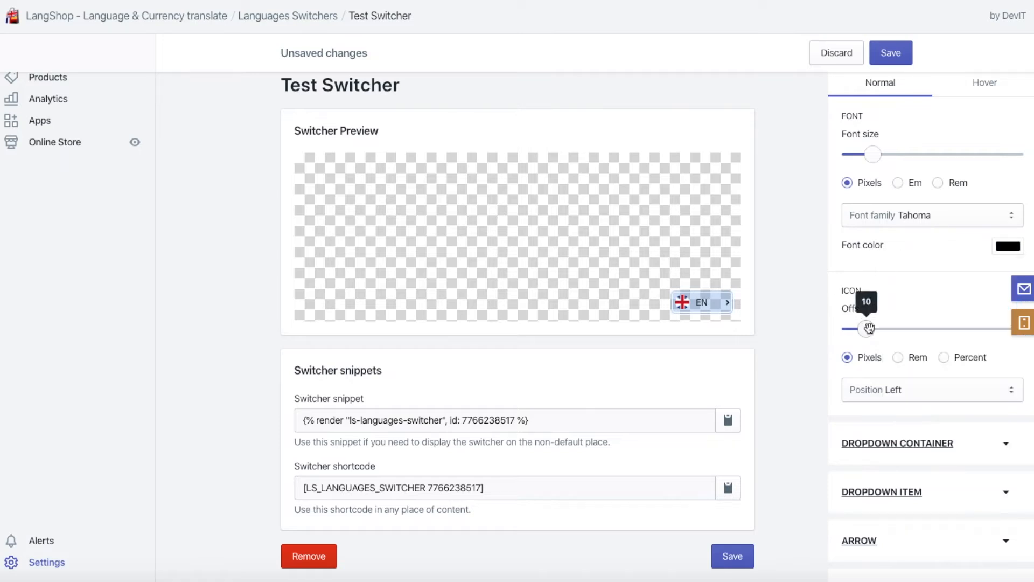
# Step: Set the item's icon offset to 6 pixels, keep the icon position at Left, and save the switcher
pyautogui.moveTo(867, 329); pyautogui.dragTo(859, 329)
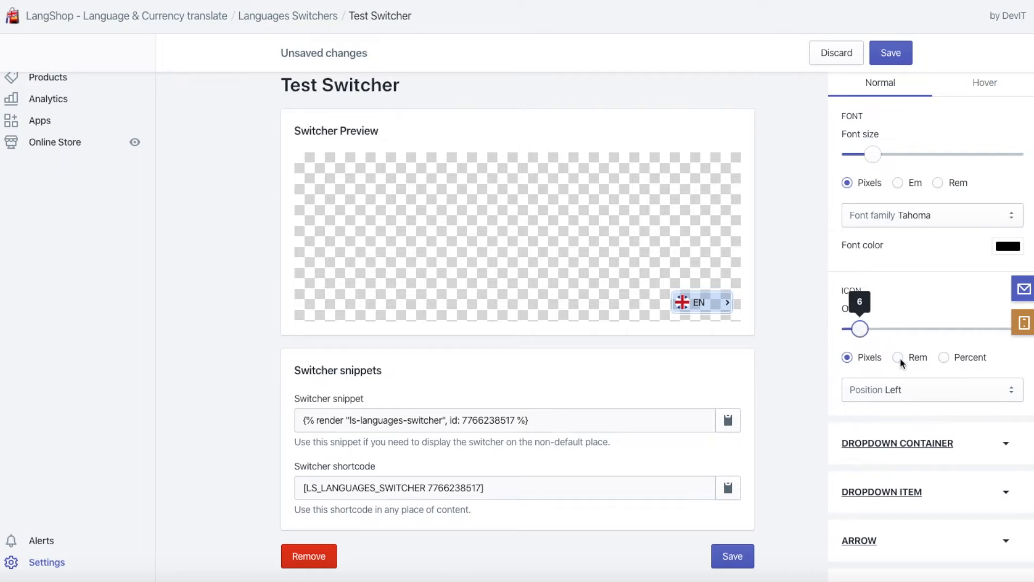
pyautogui.click(909, 396)
pyautogui.click(862, 389)
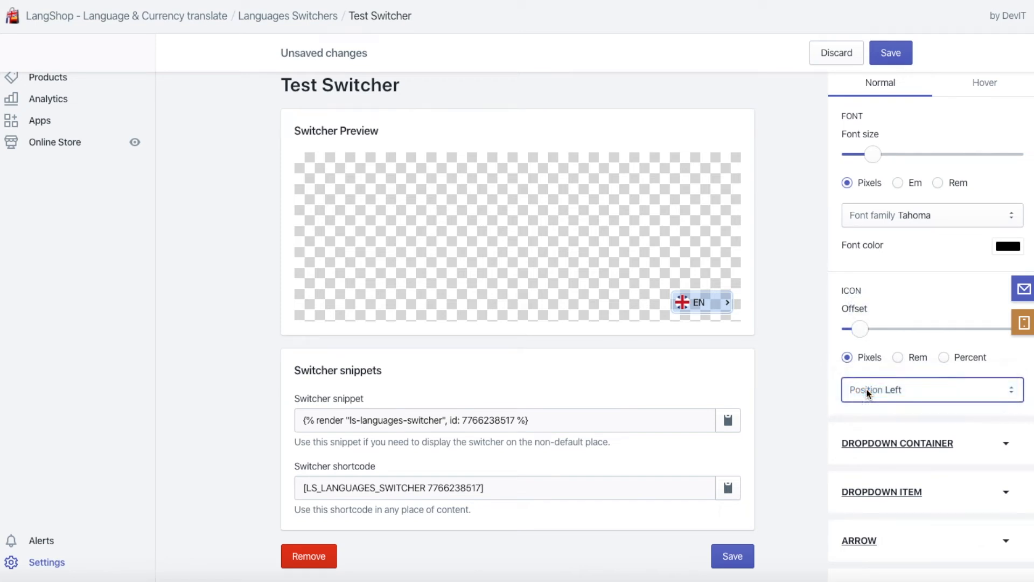
pyautogui.click(892, 54)
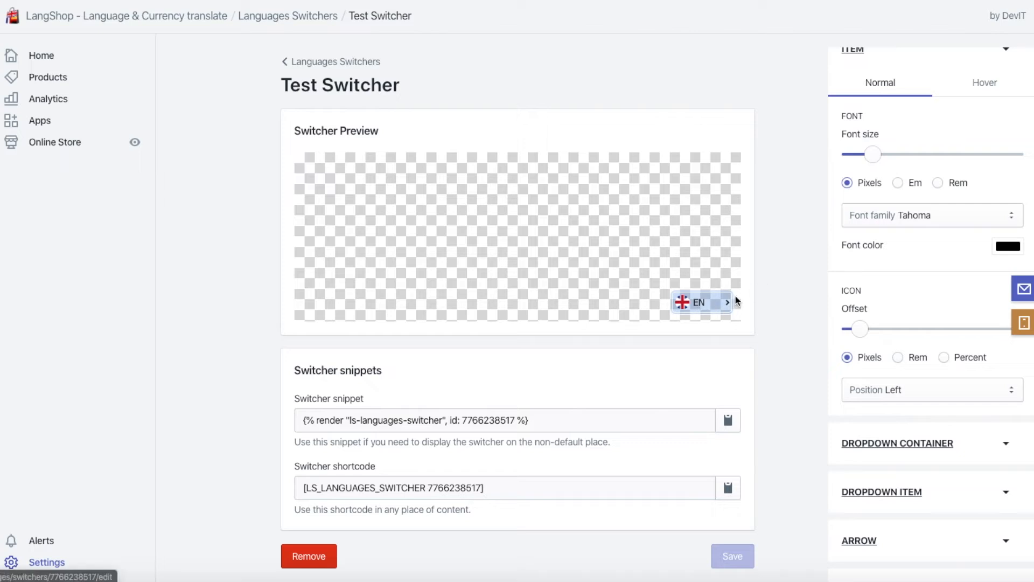
# Step: Check the item's normal font size and set its hover font size to 14 pixels to match
pyautogui.scroll(1, 832, 129)
pyautogui.click(988, 103)
pyautogui.click(877, 103)
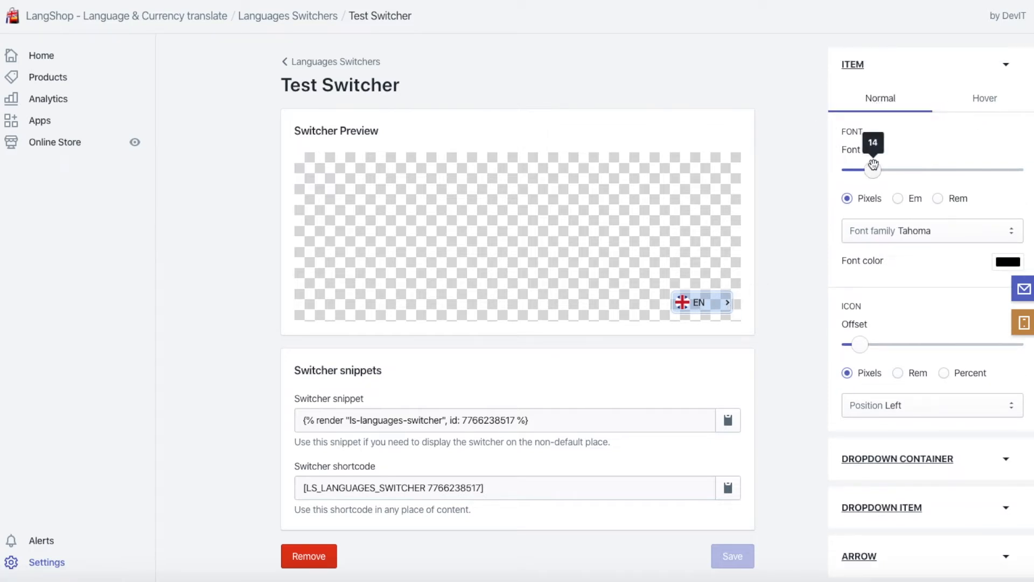
pyautogui.click(985, 100)
pyautogui.click(878, 168)
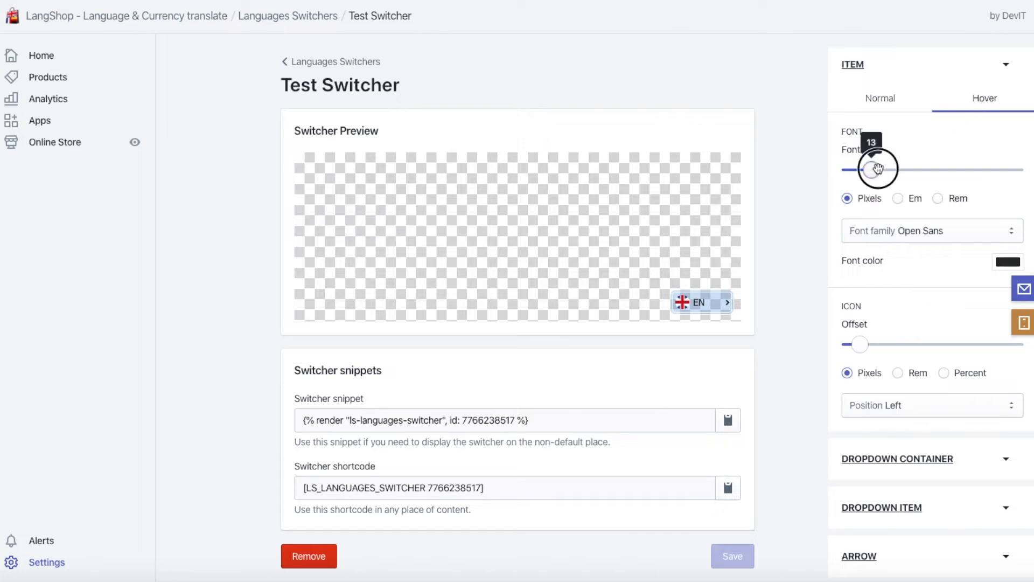
pyautogui.moveTo(878, 168); pyautogui.dragTo(874, 170)
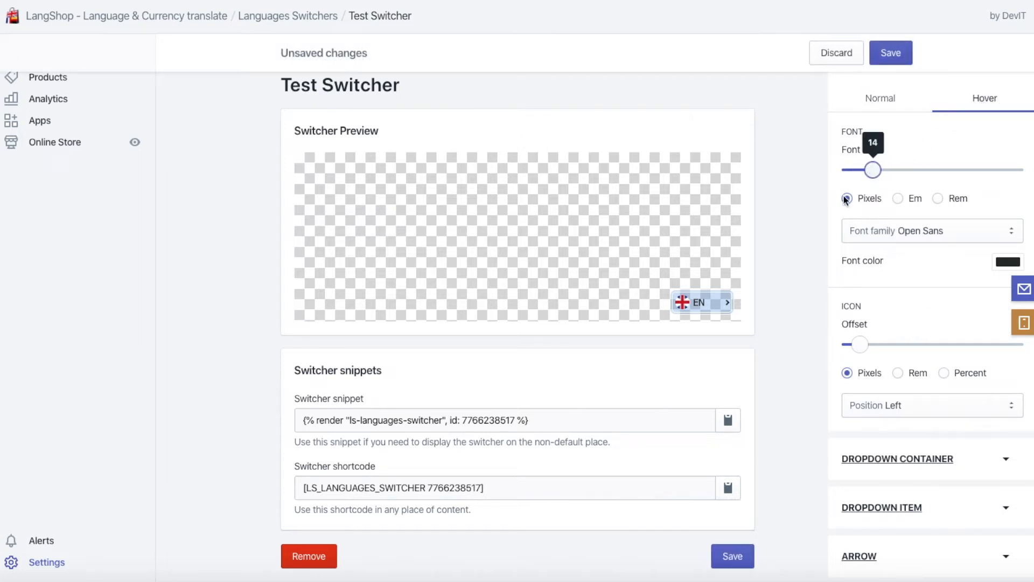
# Step: Check the item's normal font family and set its hover font family to Tahoma to match
pyautogui.click(889, 94)
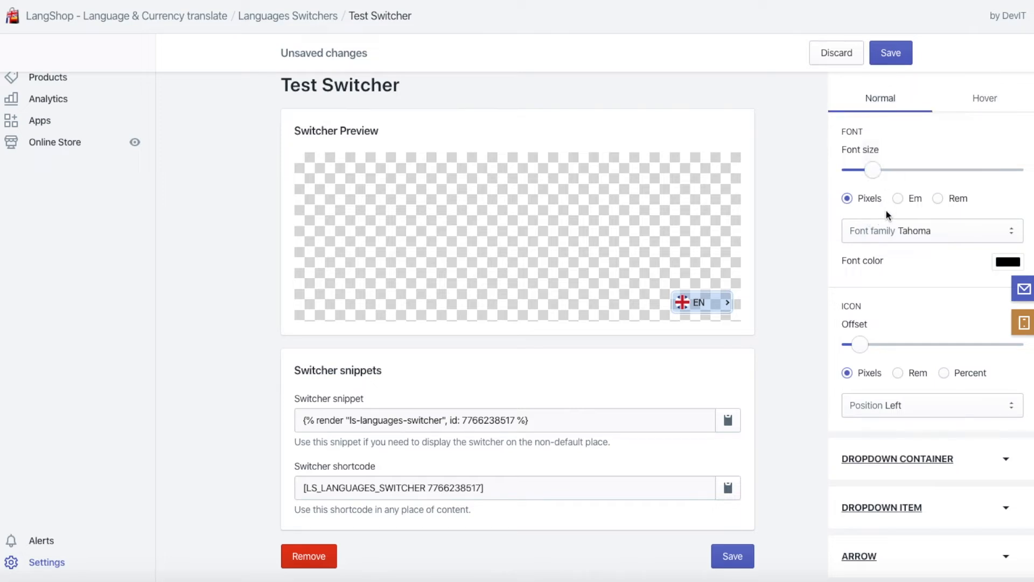
pyautogui.click(976, 101)
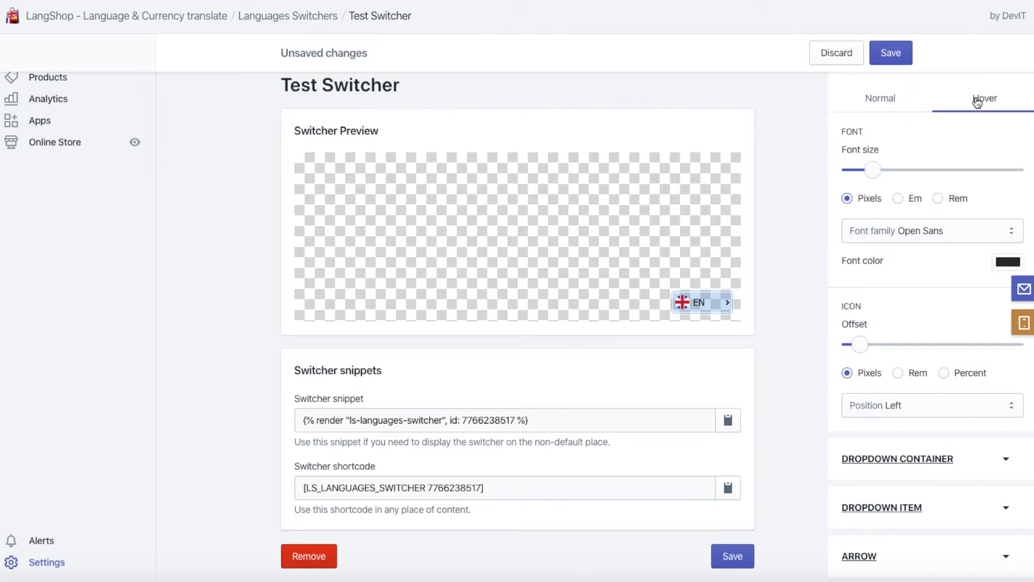
pyautogui.click(905, 230)
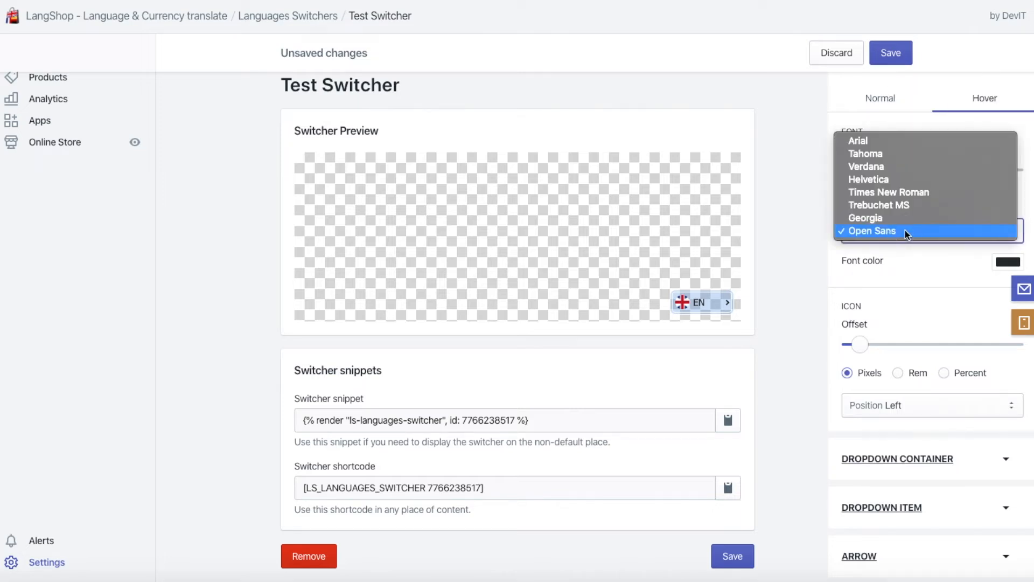
pyautogui.click(878, 156)
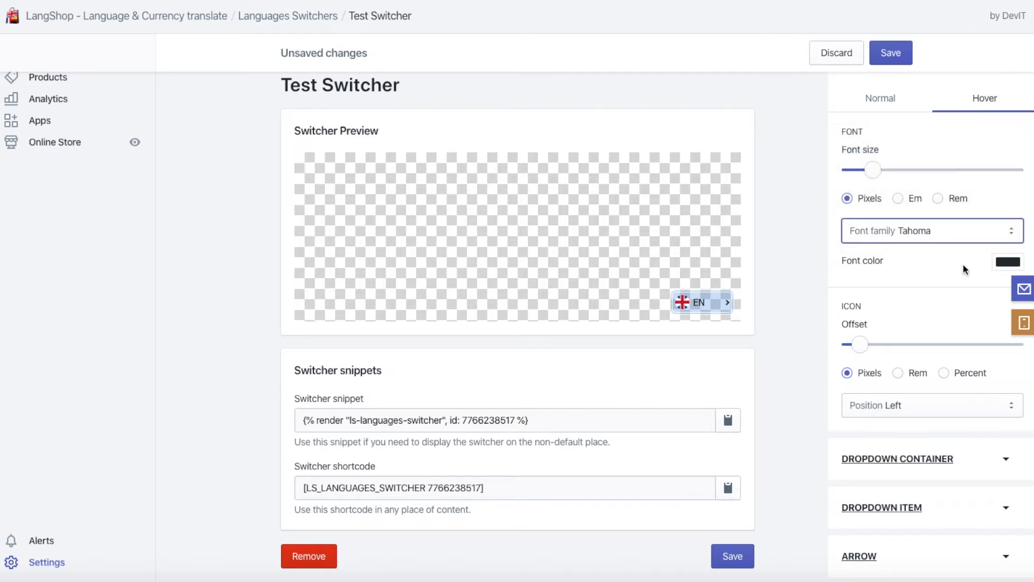
# Step: Check the item's normal font color and set its hover font color to black, hex 000000
pyautogui.click(889, 98)
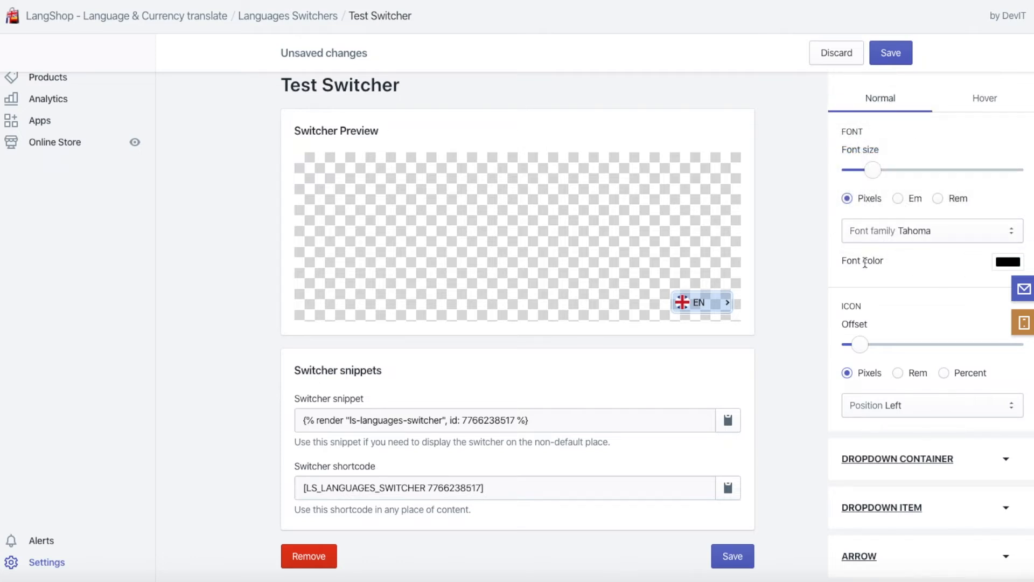
pyautogui.click(1008, 263)
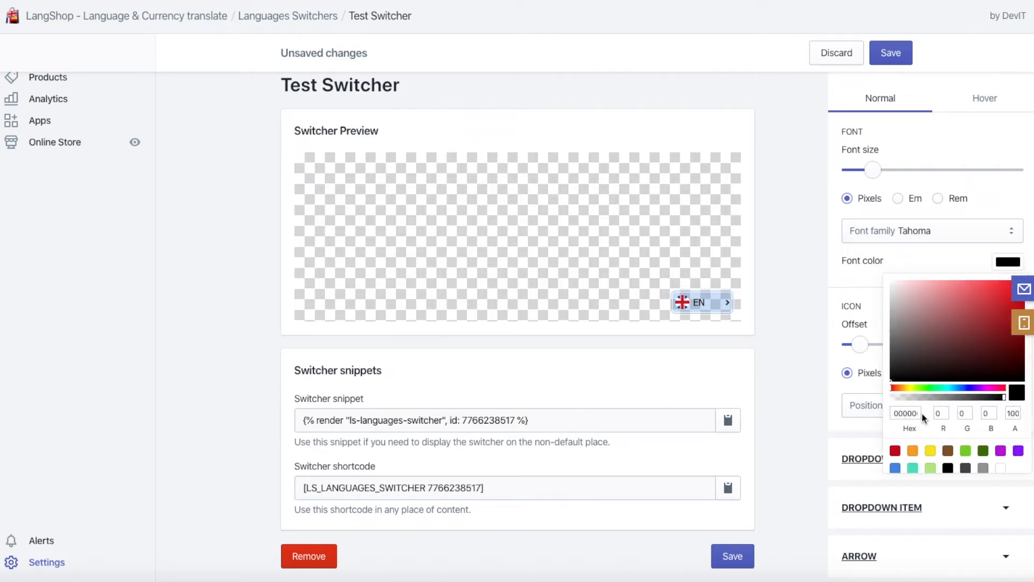
pyautogui.click(957, 256)
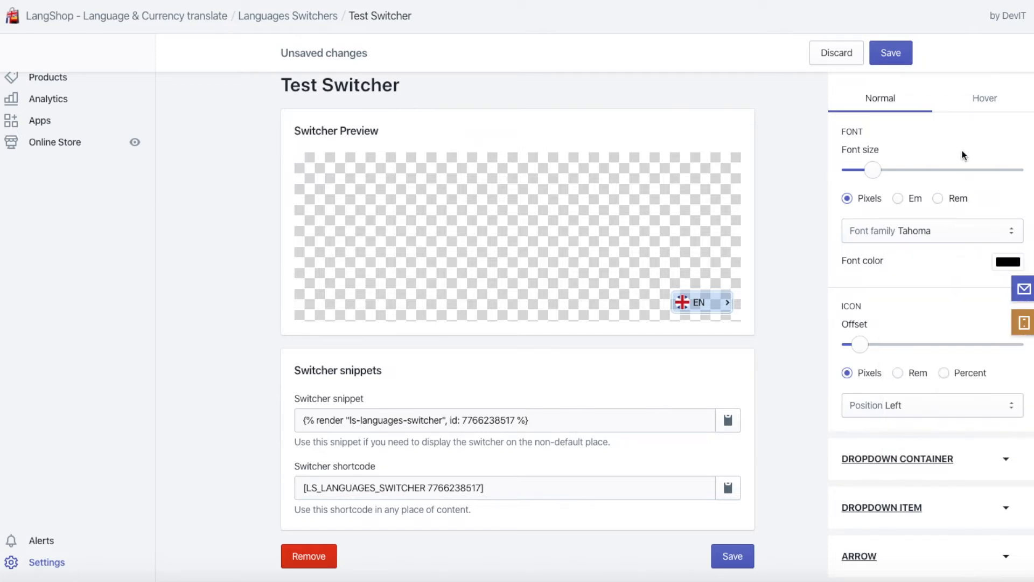
pyautogui.click(984, 105)
pyautogui.click(995, 265)
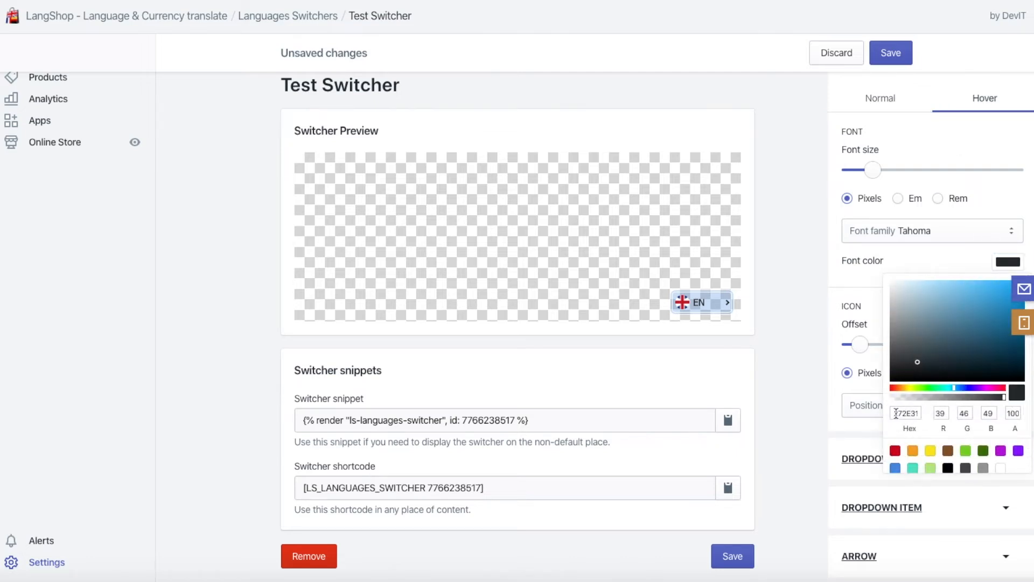
pyautogui.click(947, 467)
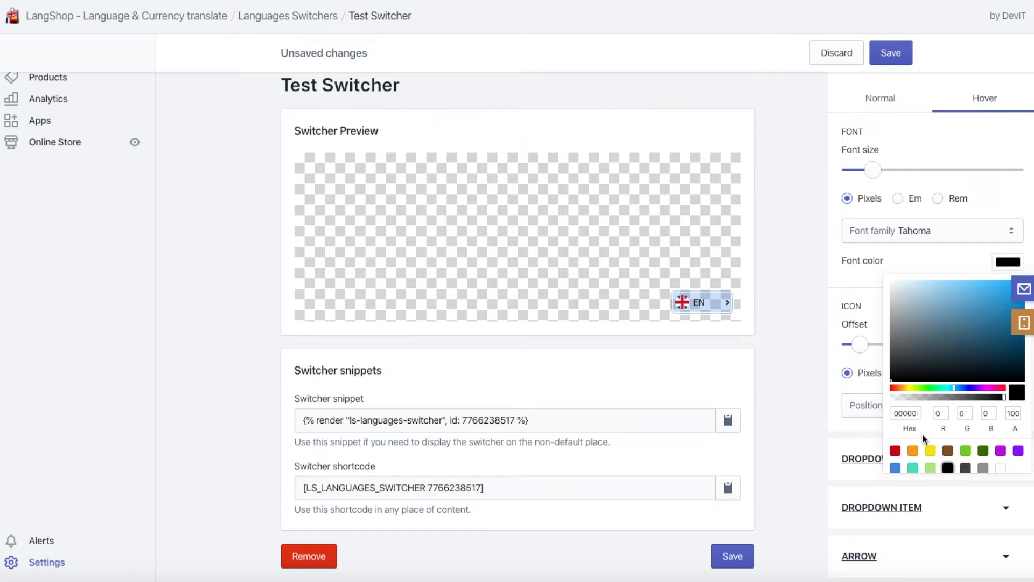
pyautogui.click(931, 260)
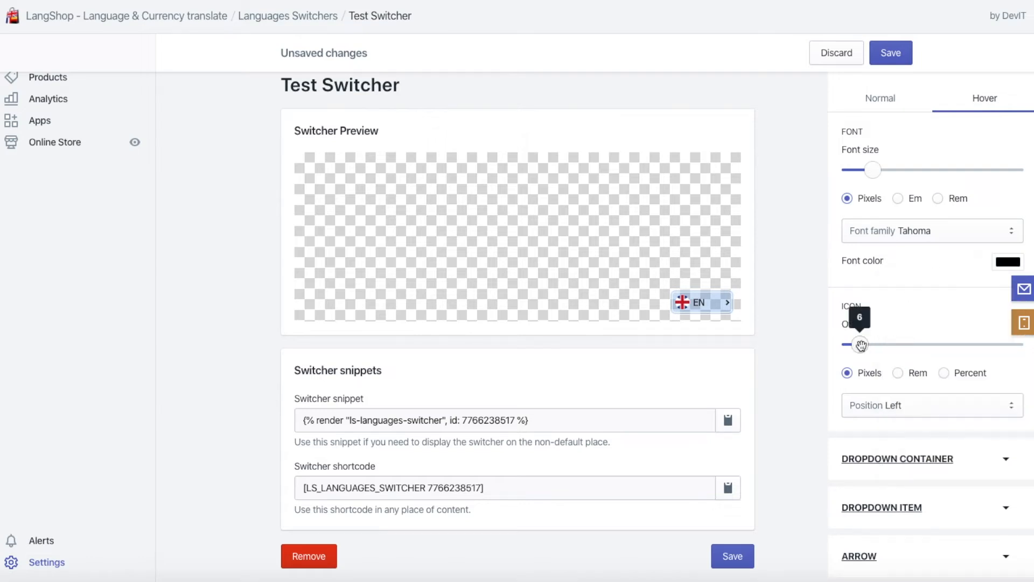
# Step: Compare the item's icon offset and position between normal and hover, keep the hover position at Left, and save the switcher
pyautogui.click(884, 99)
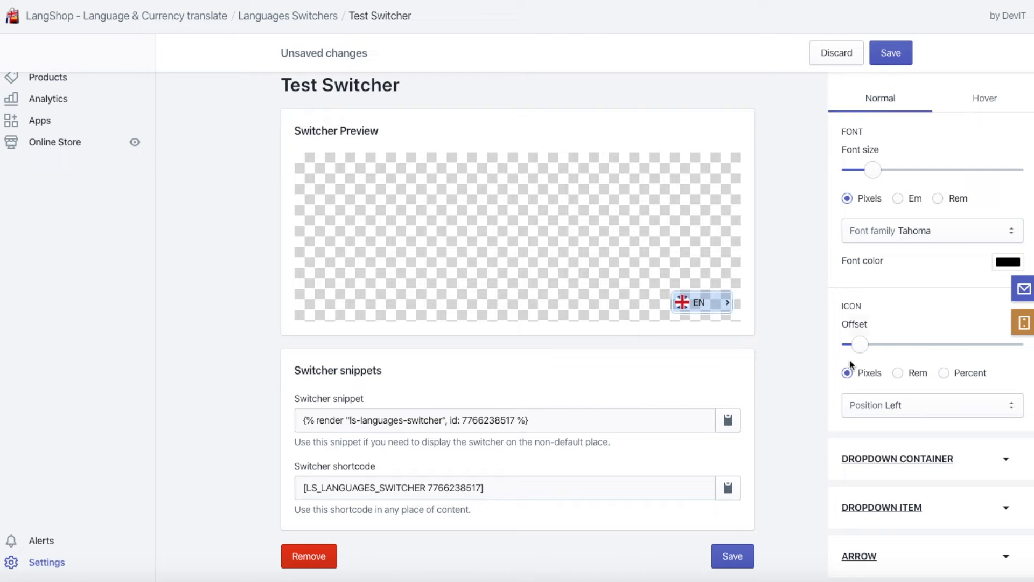
pyautogui.click(985, 100)
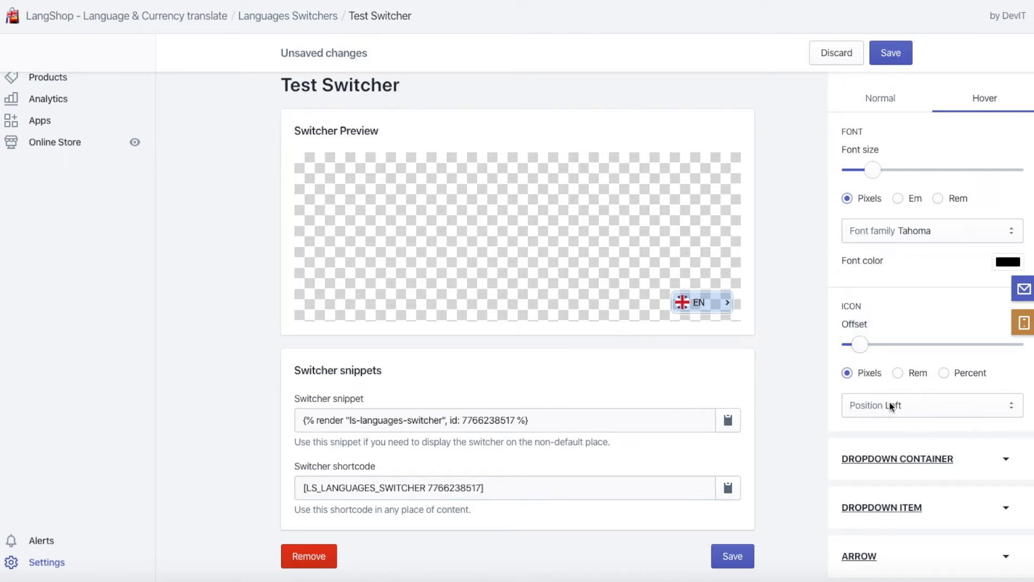
pyautogui.click(878, 97)
pyautogui.click(879, 405)
pyautogui.click(878, 405)
pyautogui.click(985, 99)
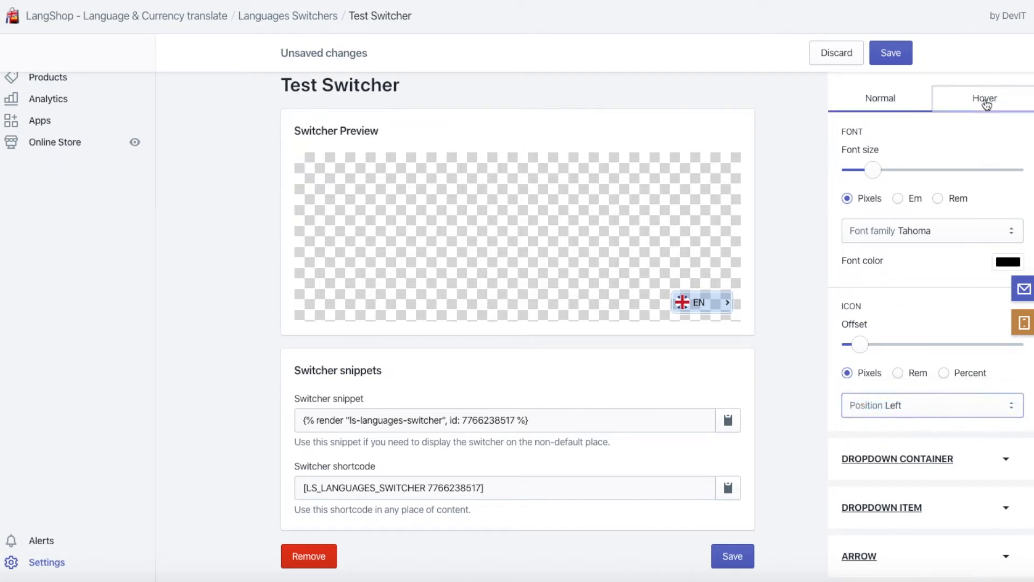
pyautogui.click(896, 410)
pyautogui.click(895, 410)
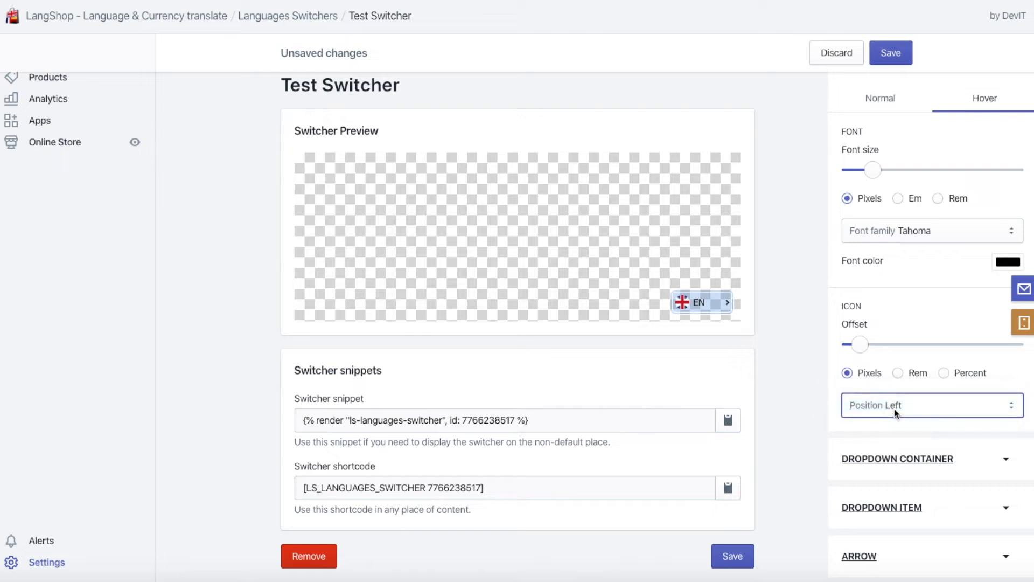
pyautogui.click(891, 56)
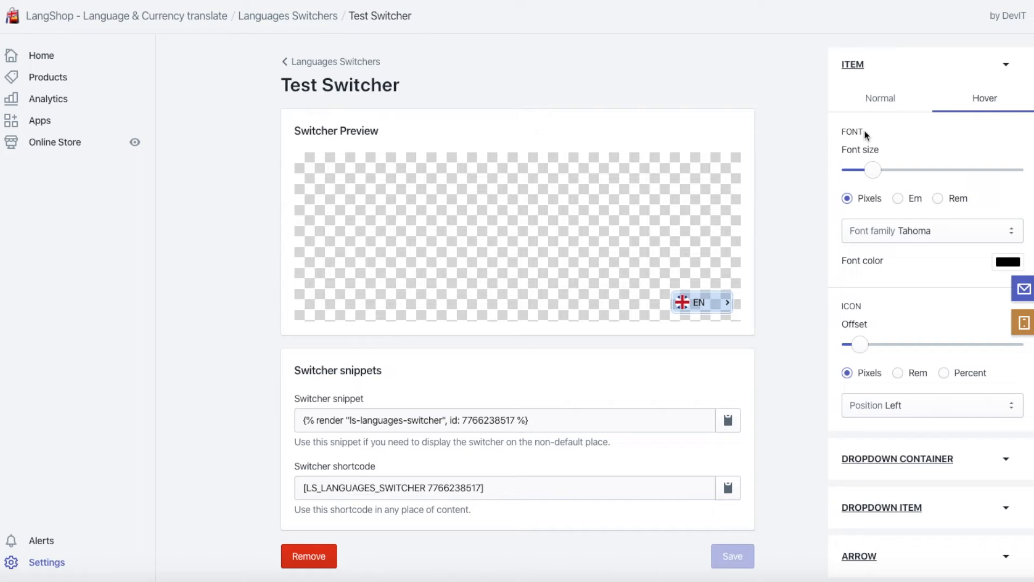
# Step: Open the dropdown container's style settings, expand and collapse the language list in the preview, and look over the normal and hover states
pyautogui.scroll(-1, 834, 448)
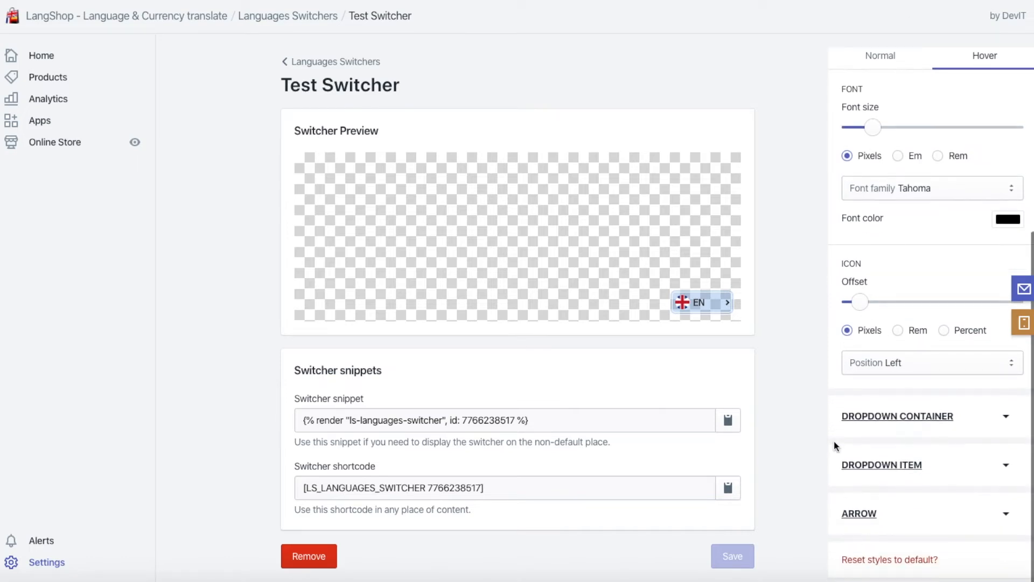
pyautogui.click(873, 418)
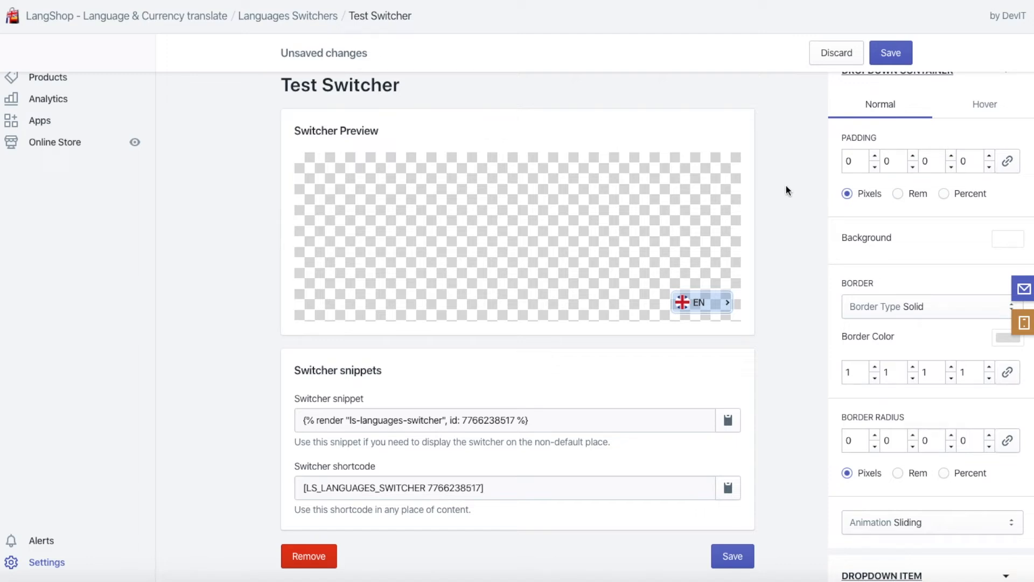
pyautogui.scroll(1, 833, 204)
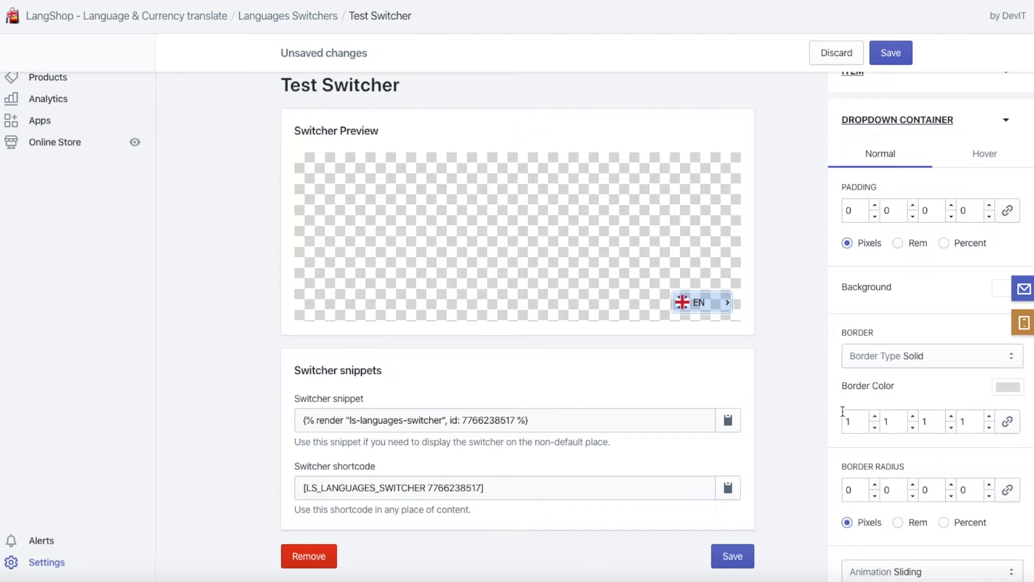
pyautogui.click(725, 304)
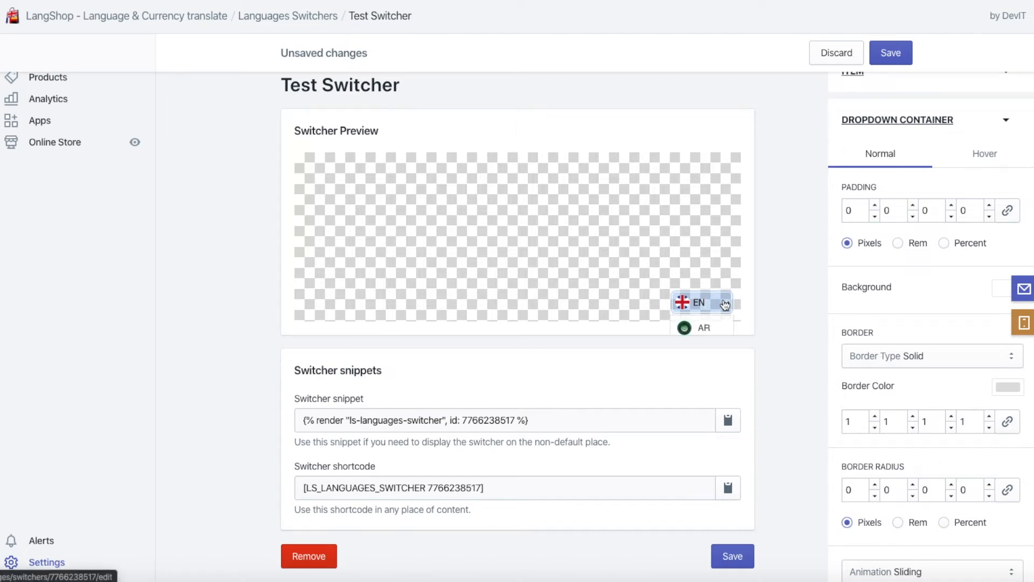
pyautogui.click(727, 301)
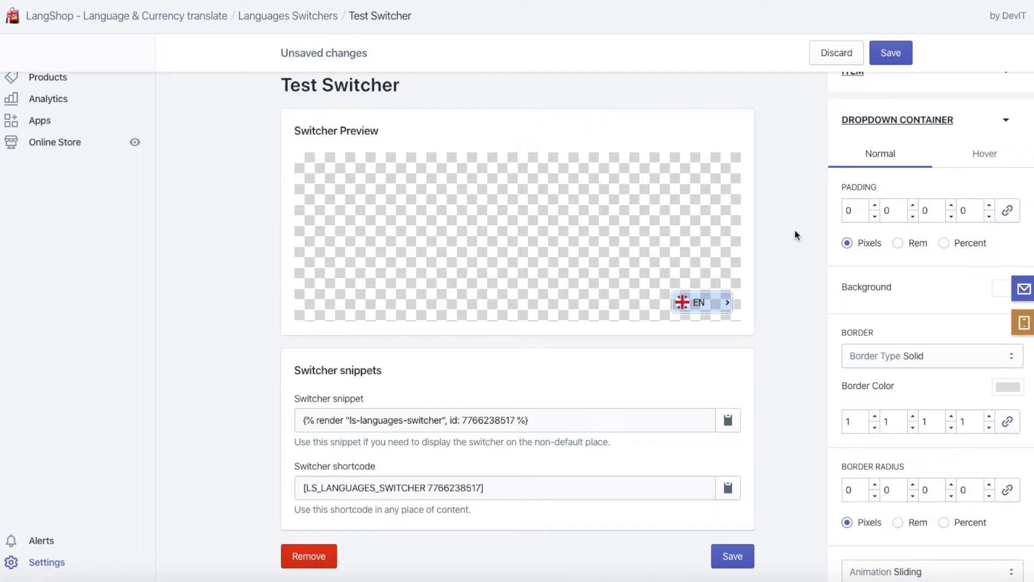
pyautogui.click(987, 161)
pyautogui.click(881, 160)
pyautogui.scroll(-1, 835, 139)
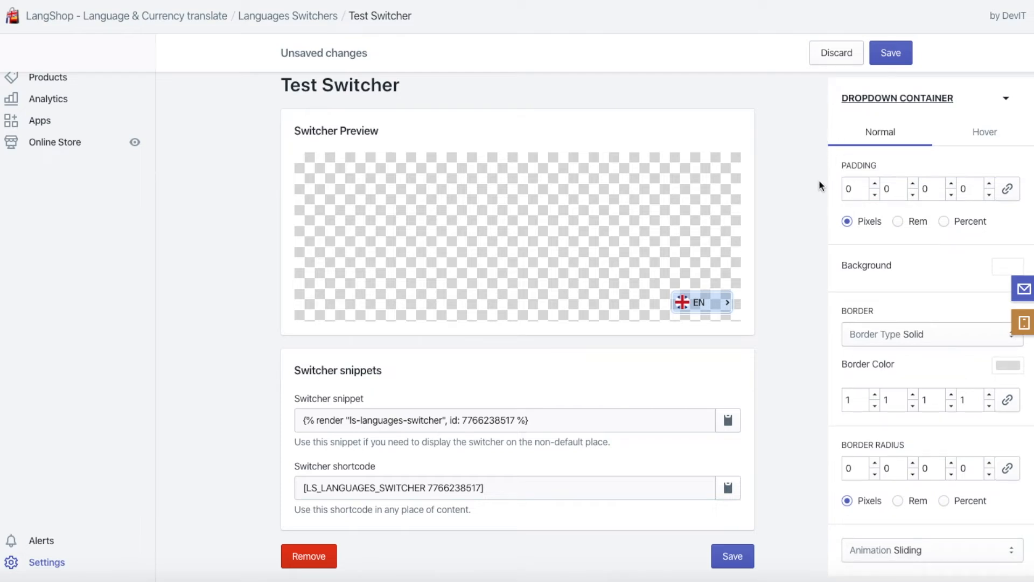
# Step: Check the main container's hover padding and set the dropdown container's normal padding to 4 pixels on all sides
pyautogui.scroll(5, 837, 161)
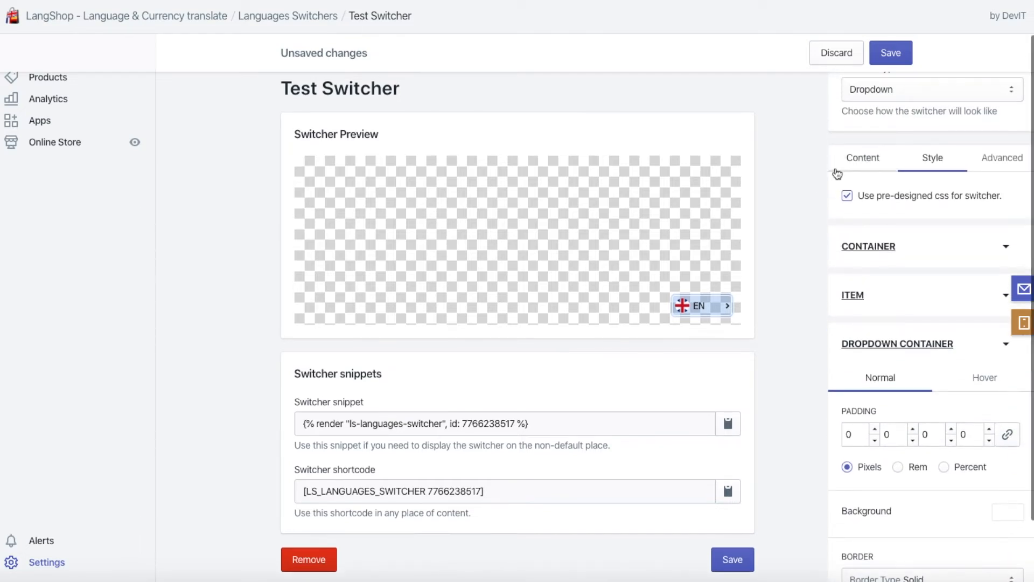
pyautogui.click(850, 248)
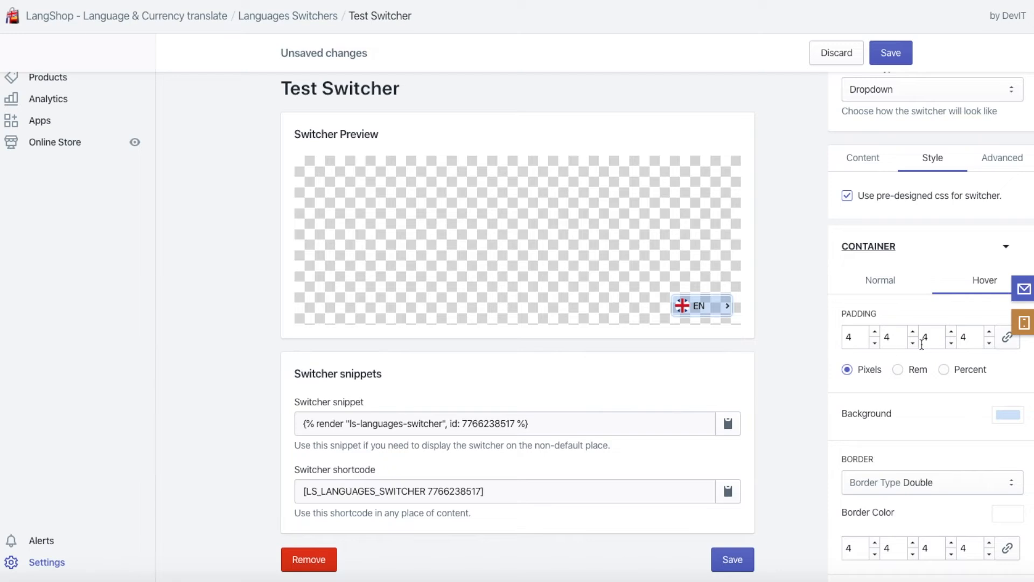
pyautogui.scroll(-6, 847, 221)
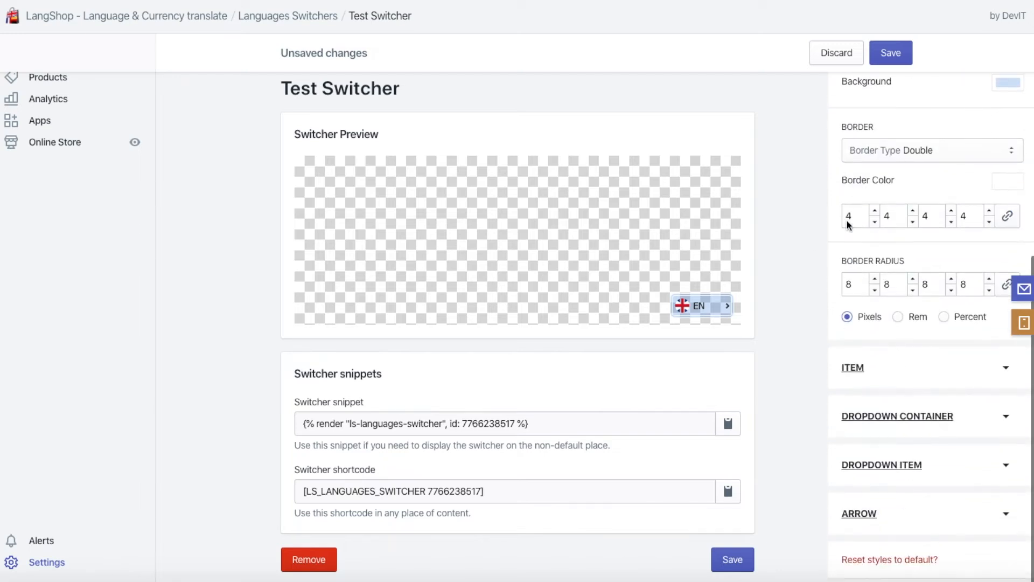
pyautogui.click(879, 417)
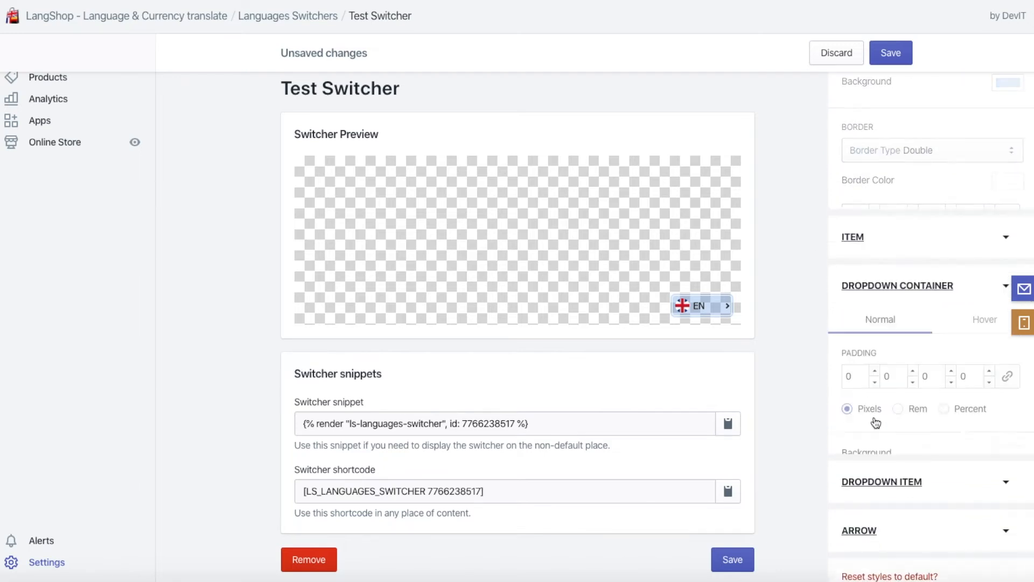
pyautogui.scroll(-5, 854, 231)
pyautogui.scroll(1, 846, 170)
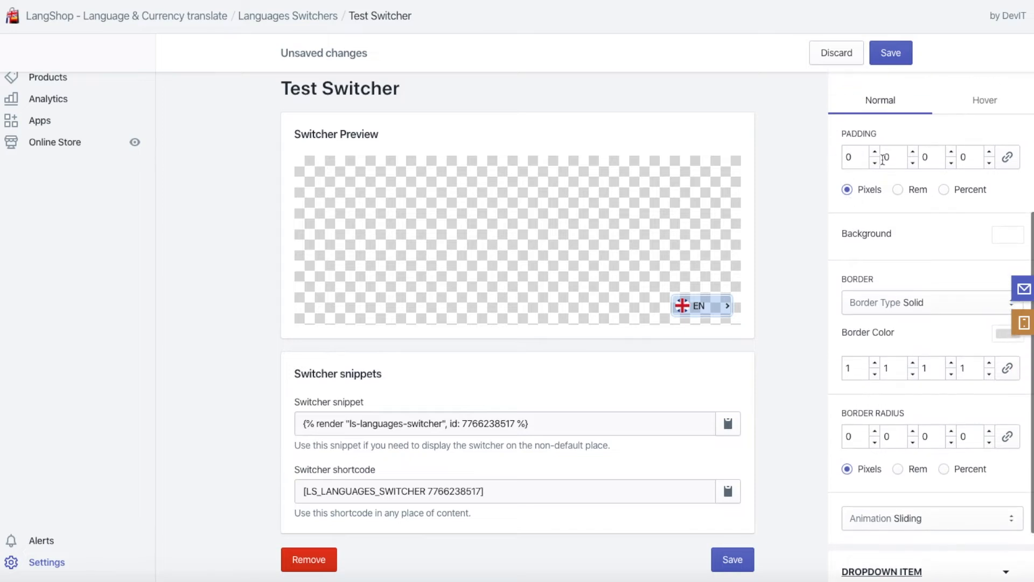
pyautogui.doubleClick(850, 157)
pyautogui.write('4')
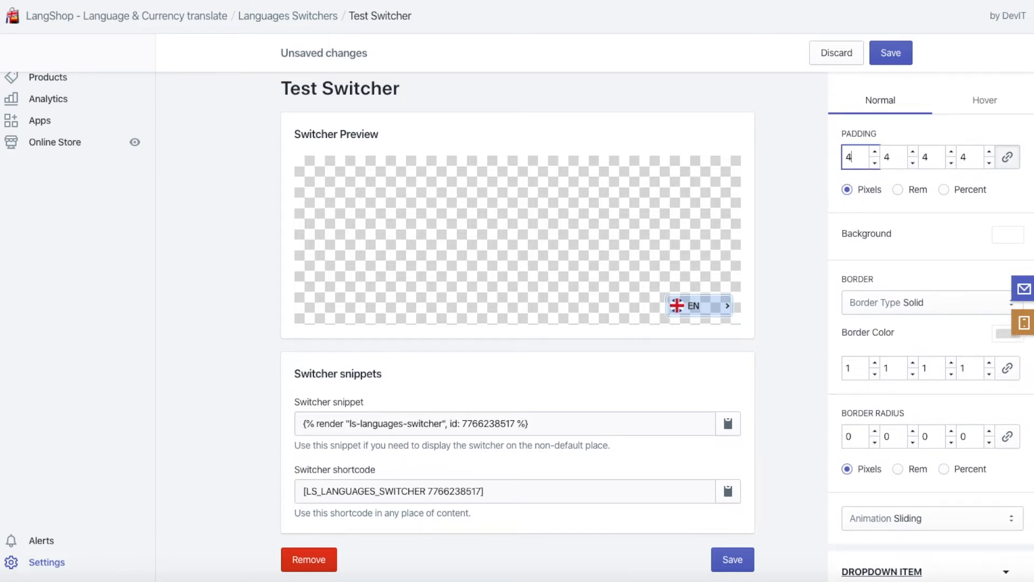
pyautogui.click(874, 209)
# Step: Look up the hex code of the main container's hover background color
pyautogui.scroll(5, 838, 204)
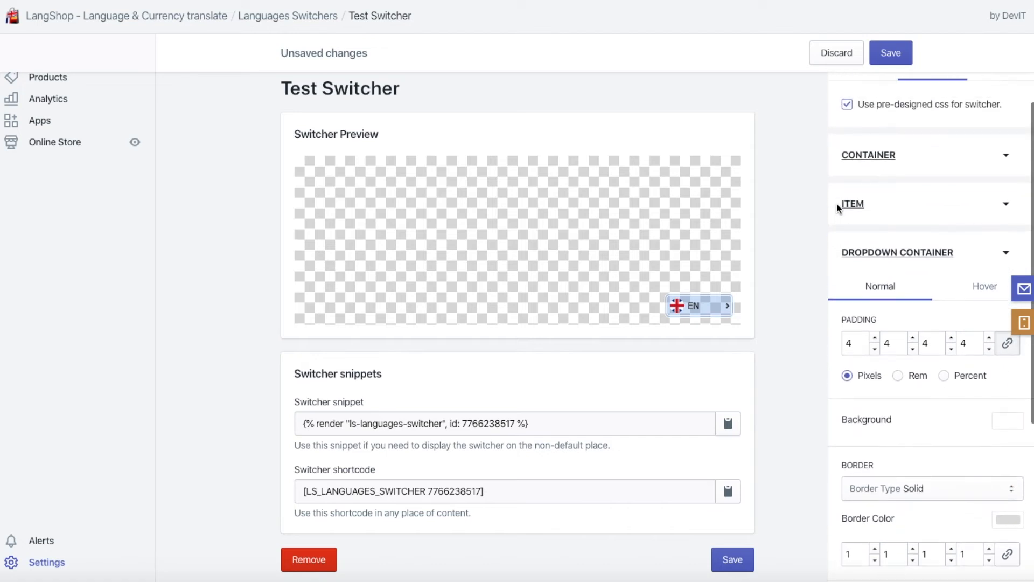
pyautogui.click(856, 222)
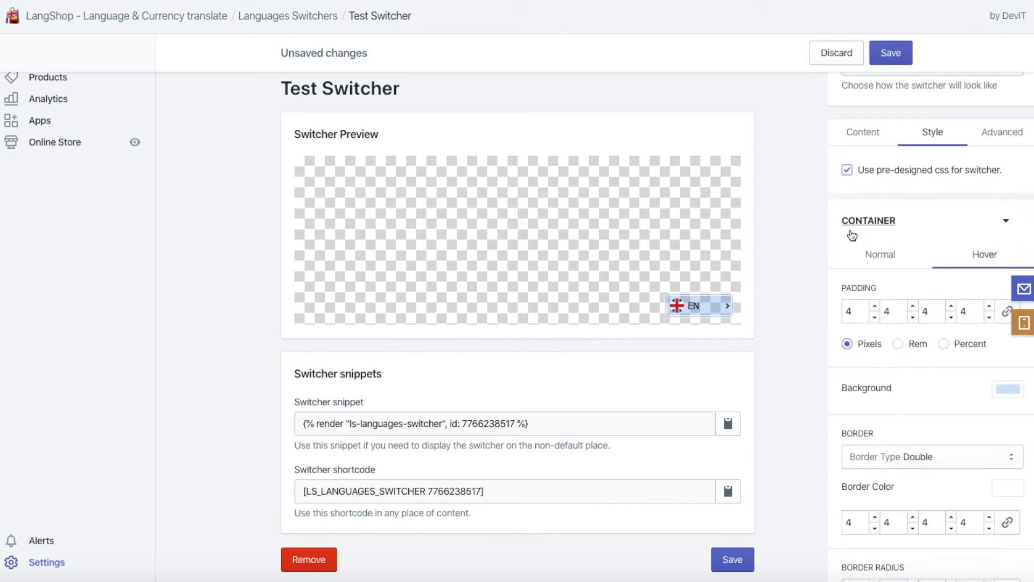
pyautogui.scroll(-2, 852, 235)
pyautogui.scroll(1, 852, 239)
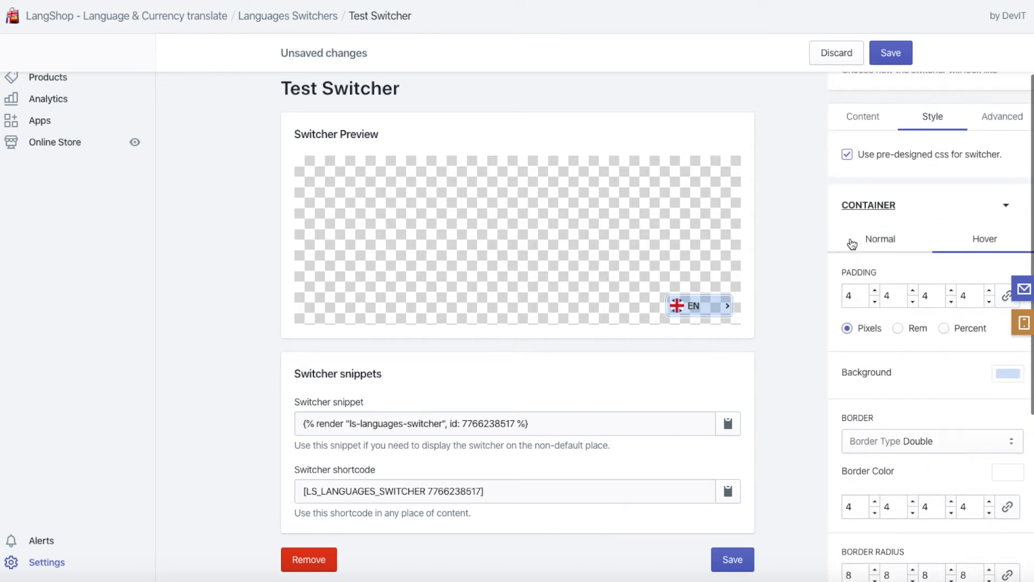
pyautogui.click(1006, 382)
pyautogui.doubleClick(905, 300)
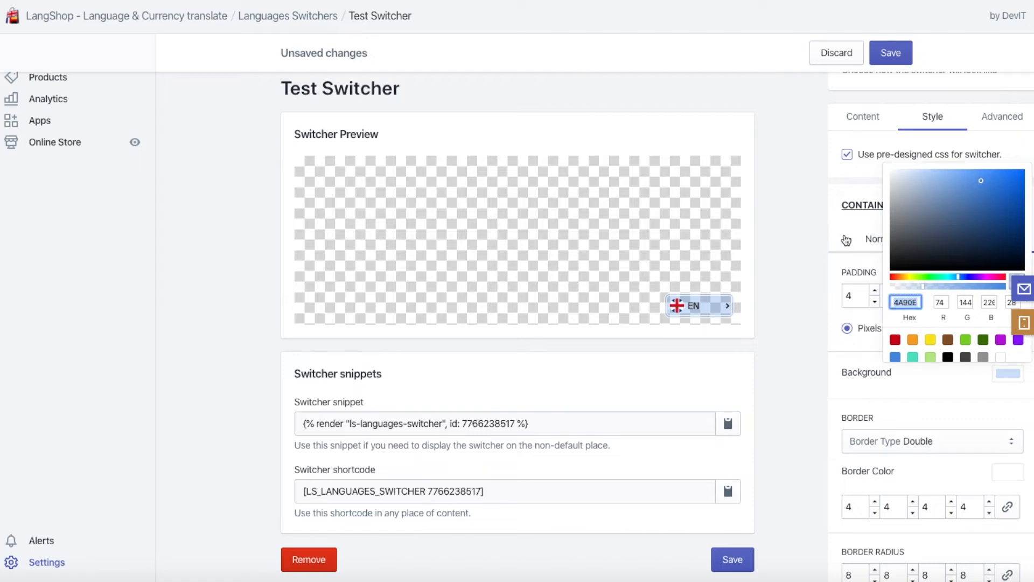
pyautogui.click(818, 261)
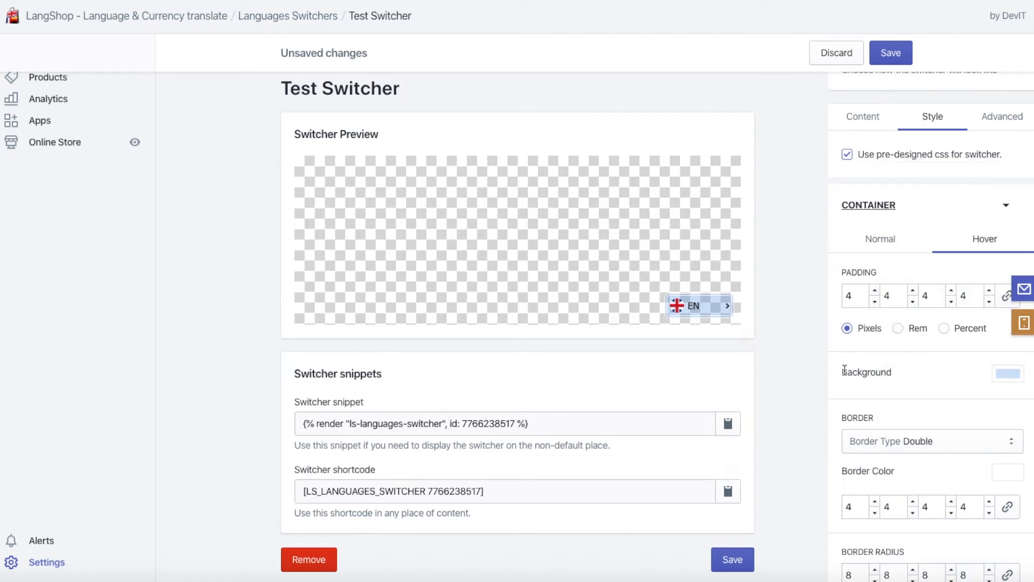
# Step: Set the dropdown container's normal background color to hex 4A90E2
pyautogui.scroll(-5, 845, 370)
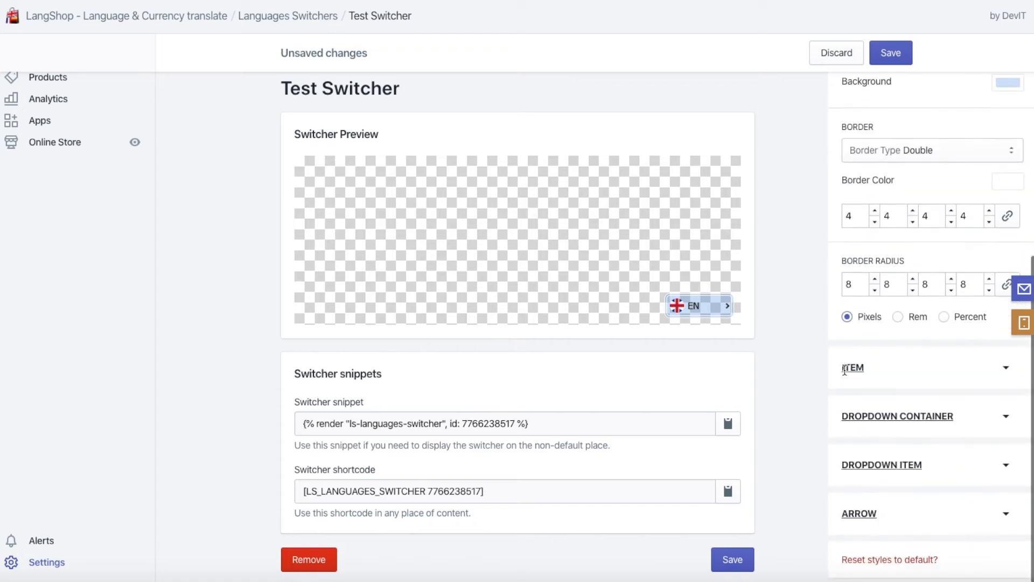
pyautogui.click(870, 417)
pyautogui.scroll(-5, 846, 377)
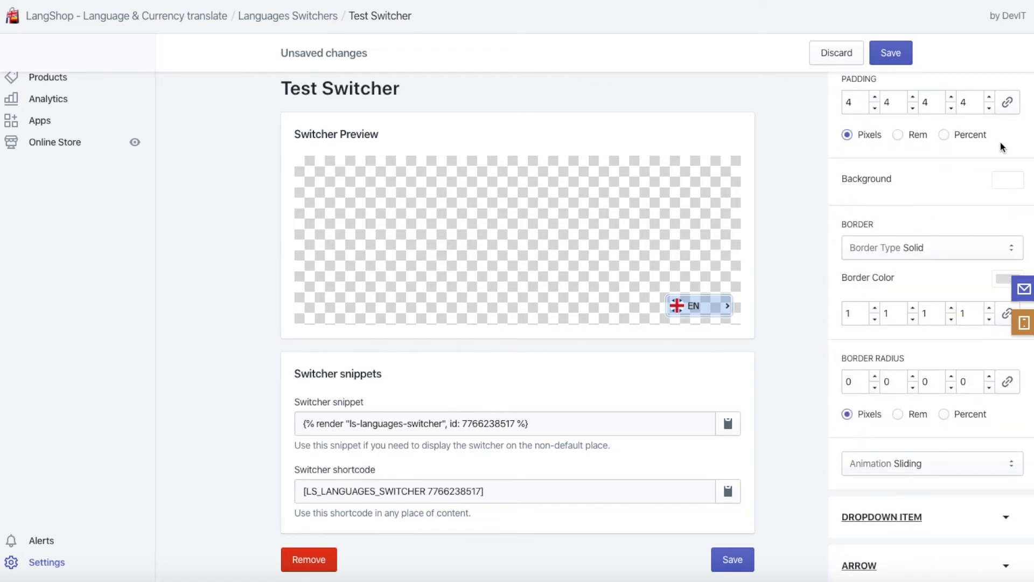
pyautogui.scroll(1, 958, 190)
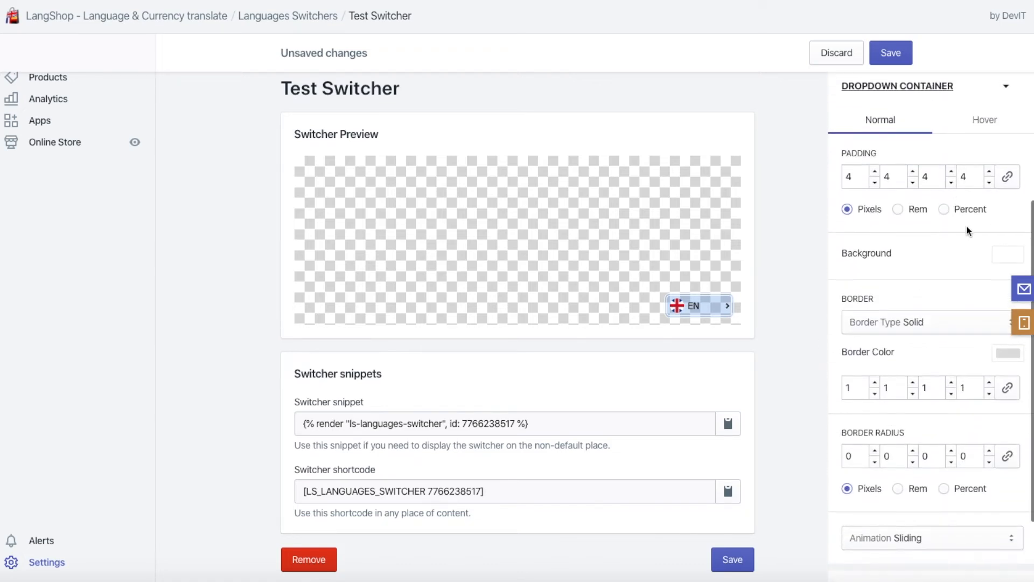
pyautogui.click(998, 252)
pyautogui.doubleClick(896, 406)
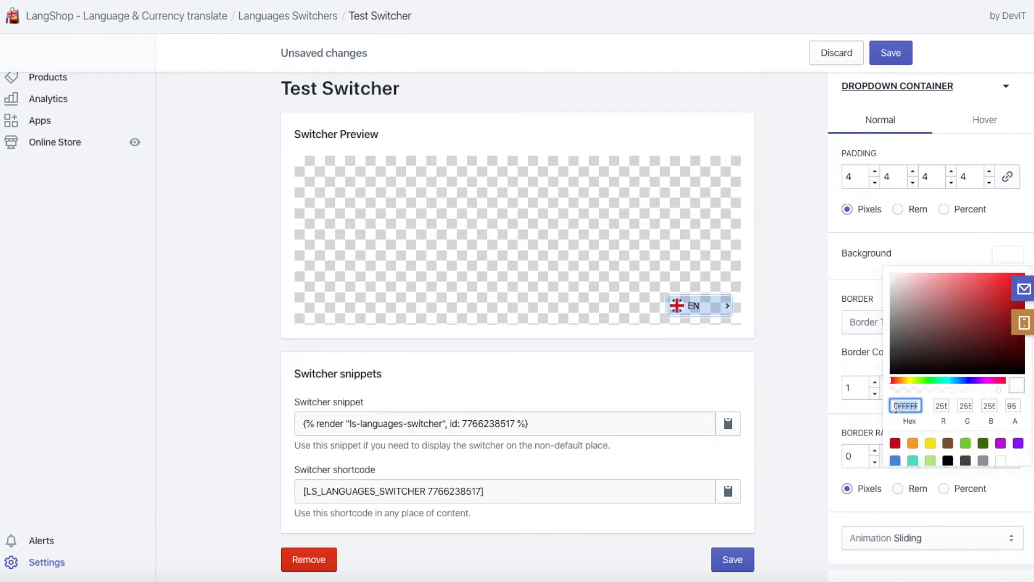
pyautogui.write('4A90E2')
pyautogui.click(920, 251)
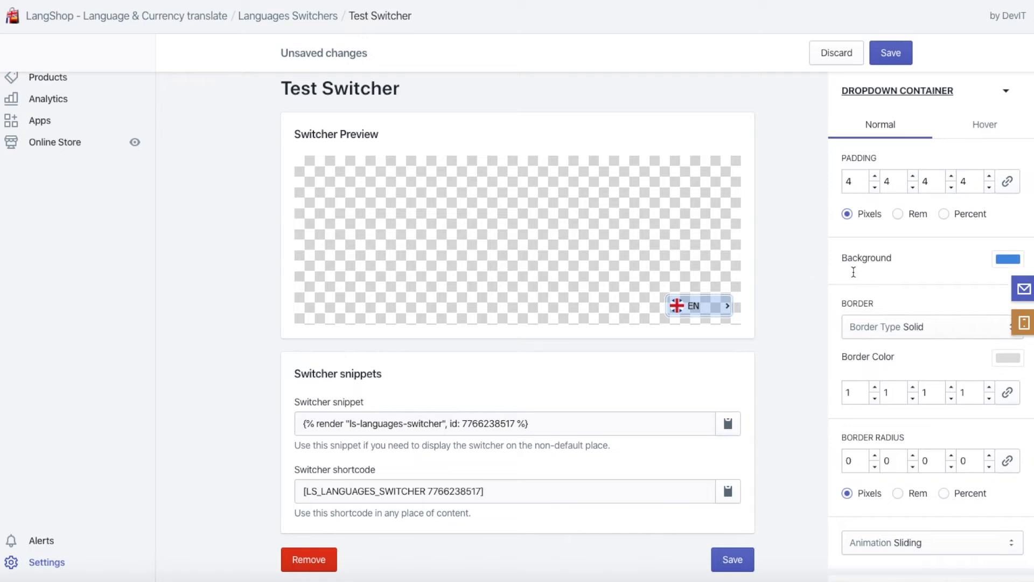
# Step: Check the opacity value of the main container's hover background color
pyautogui.scroll(5, 856, 270)
pyautogui.click(862, 246)
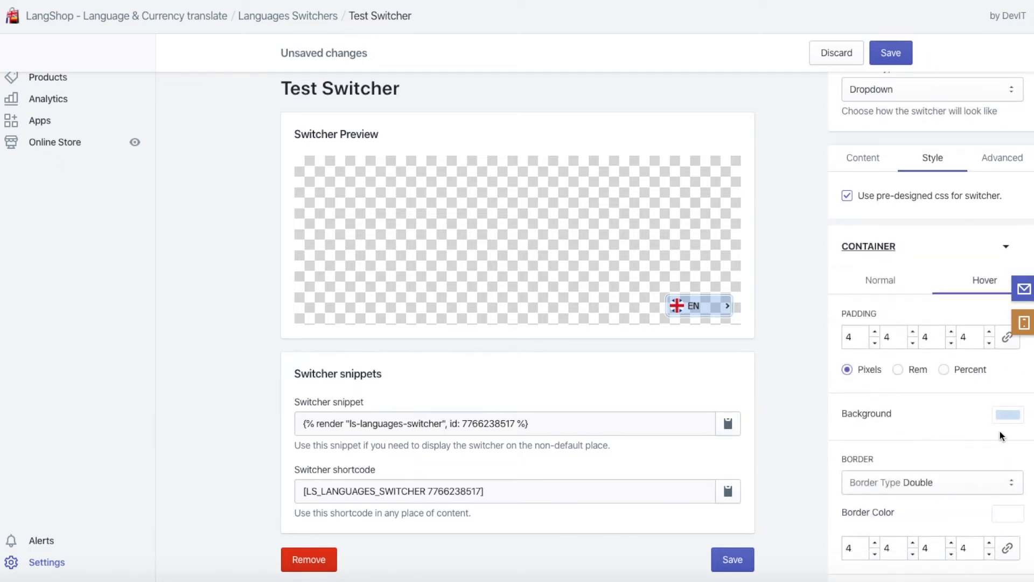
pyautogui.click(1008, 414)
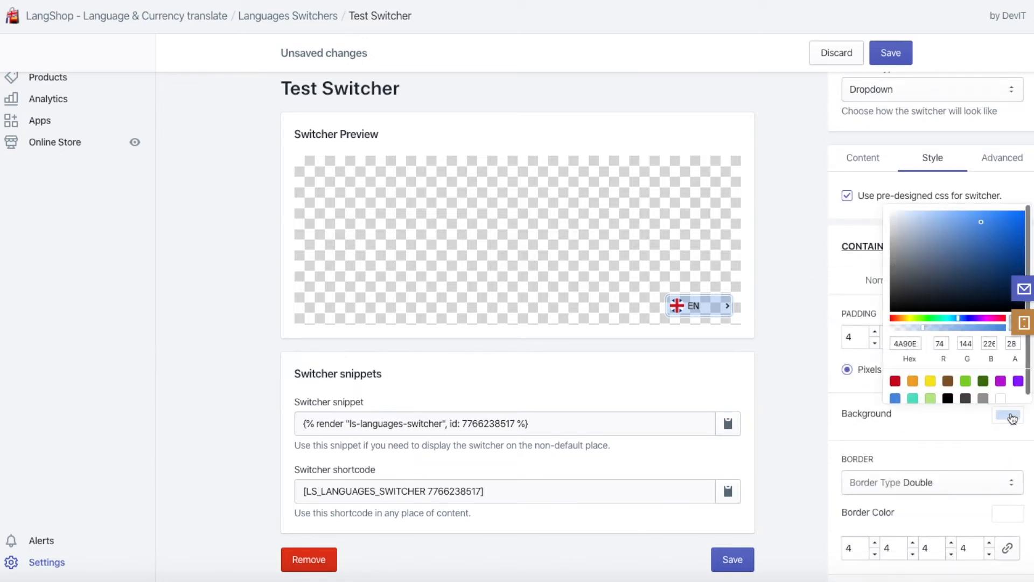
pyautogui.click(1010, 344)
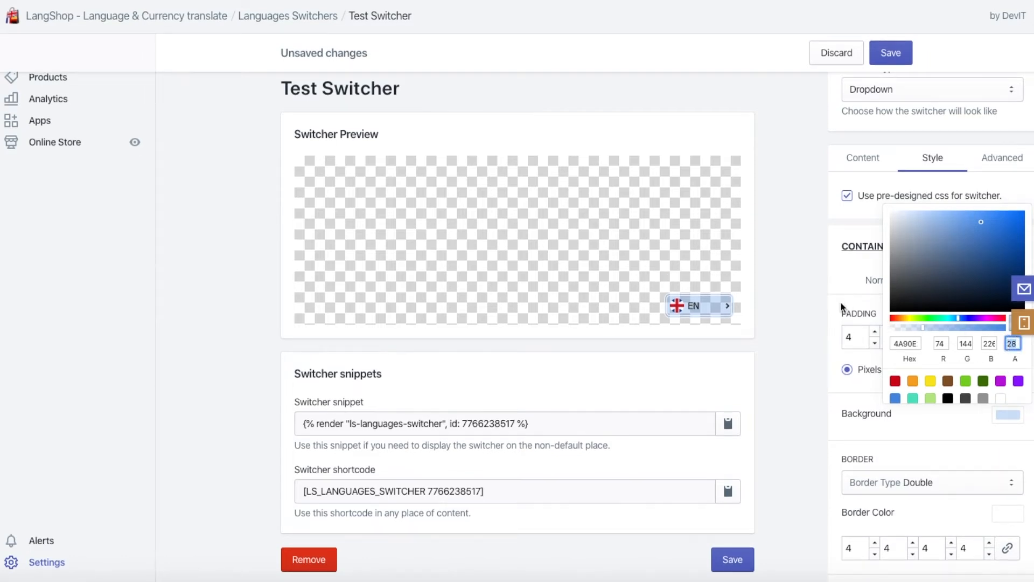
pyautogui.click(812, 330)
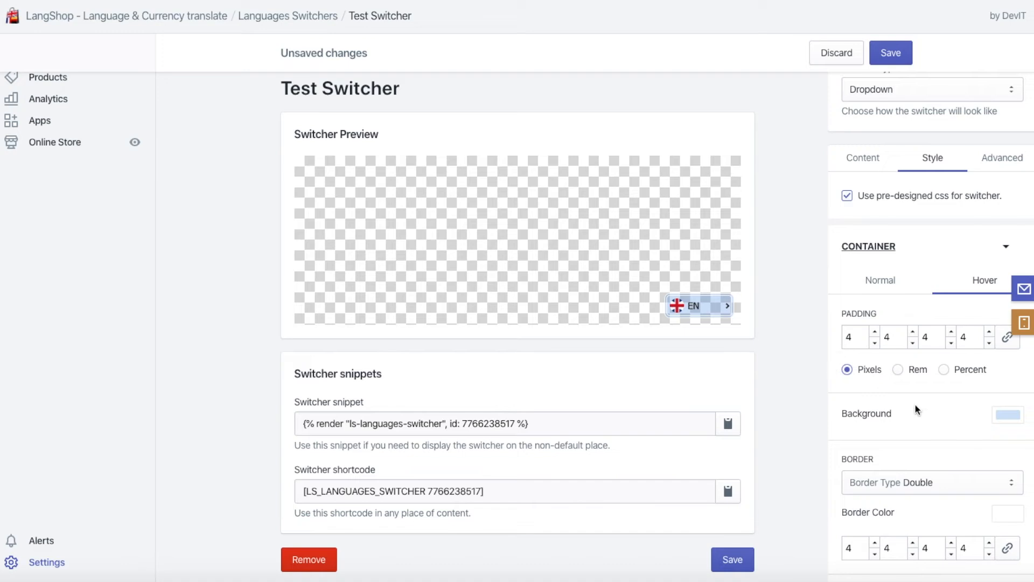
# Step: Set the opacity of the dropdown container's normal background color to 28
pyautogui.scroll(-5, 916, 402)
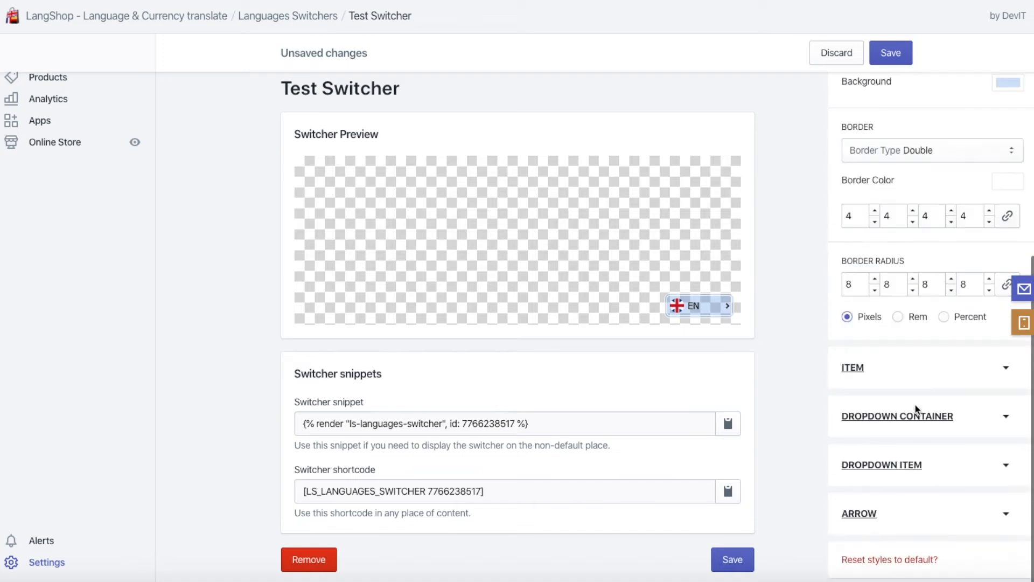
pyautogui.click(873, 420)
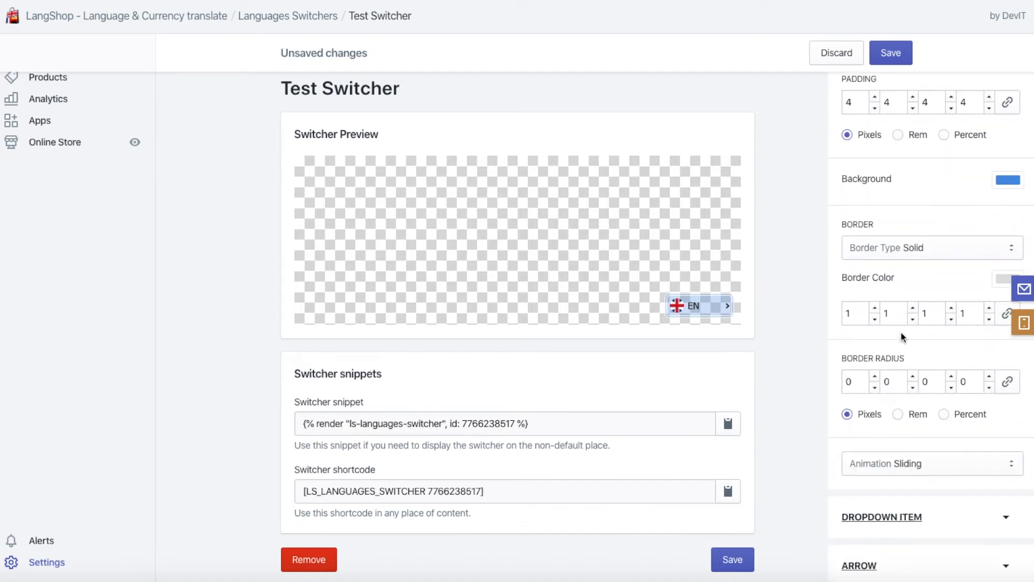
pyautogui.click(1008, 180)
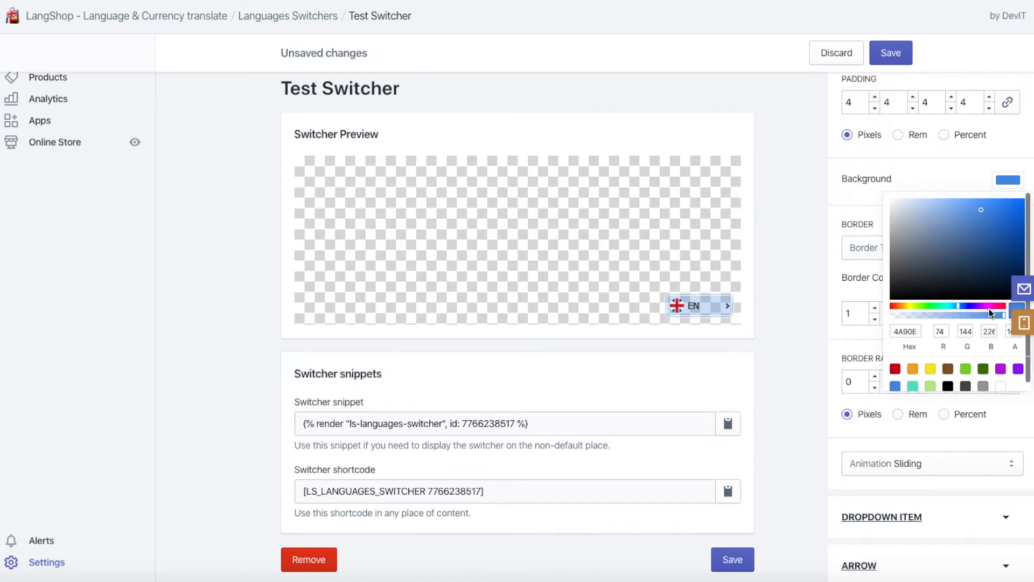
pyautogui.click(1009, 181)
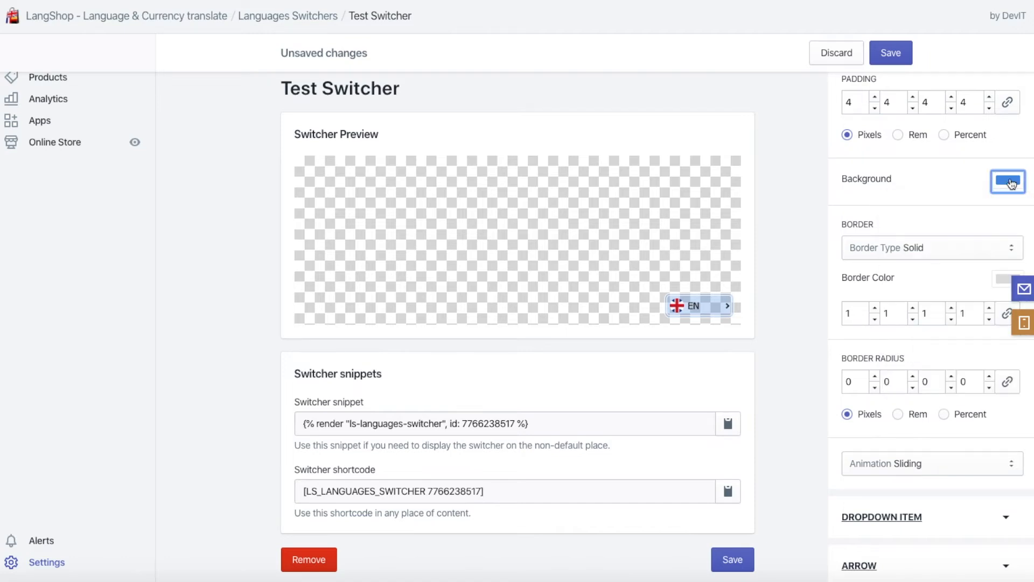
pyautogui.scroll(3, 1007, 197)
pyautogui.click(1006, 264)
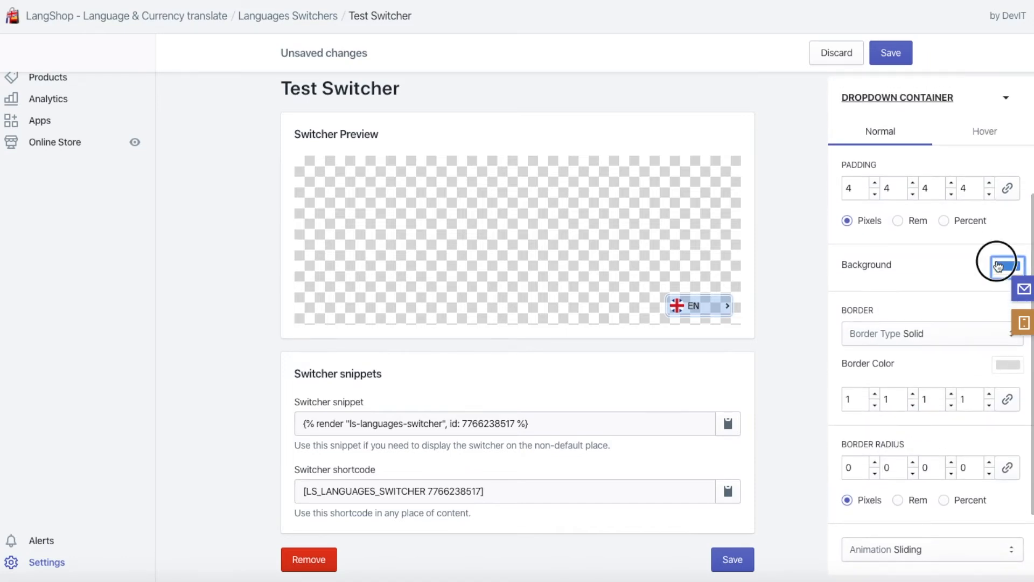
pyautogui.doubleClick(1006, 416)
pyautogui.write('28')
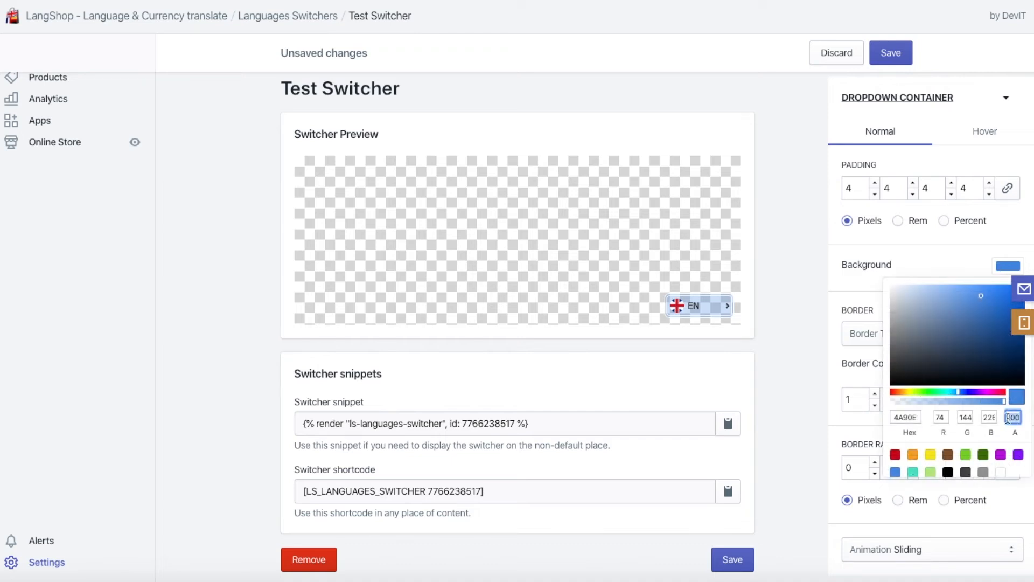
pyautogui.click(952, 256)
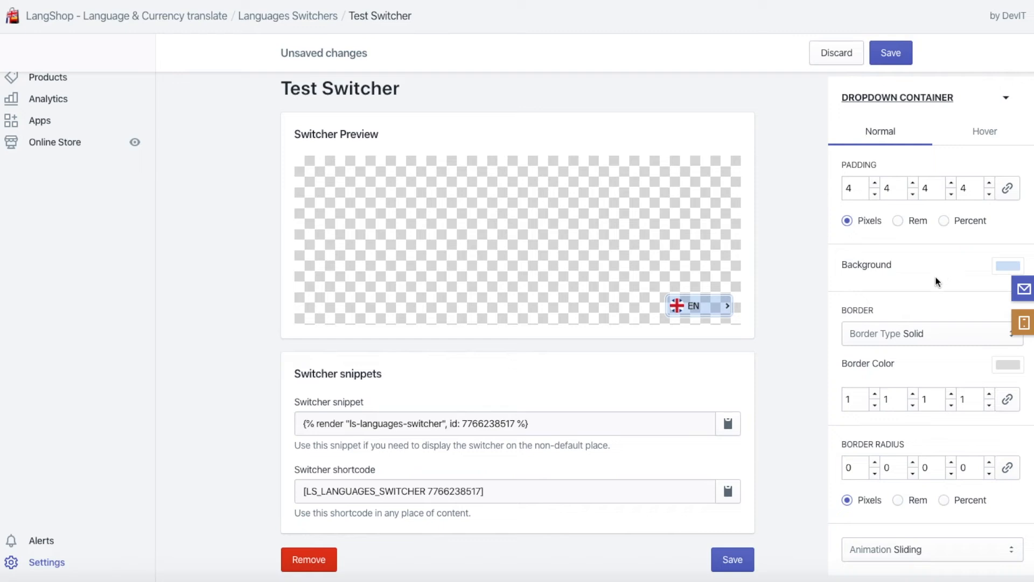
# Step: Expand and collapse the language list in the preview to check the dropdown container's background
pyautogui.click(727, 306)
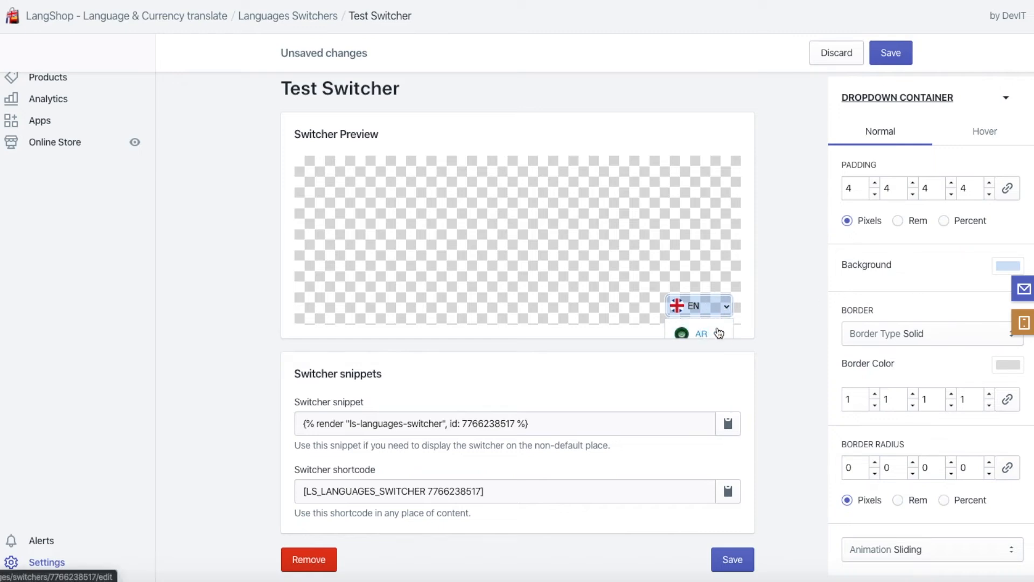
pyautogui.click(821, 244)
pyautogui.click(930, 264)
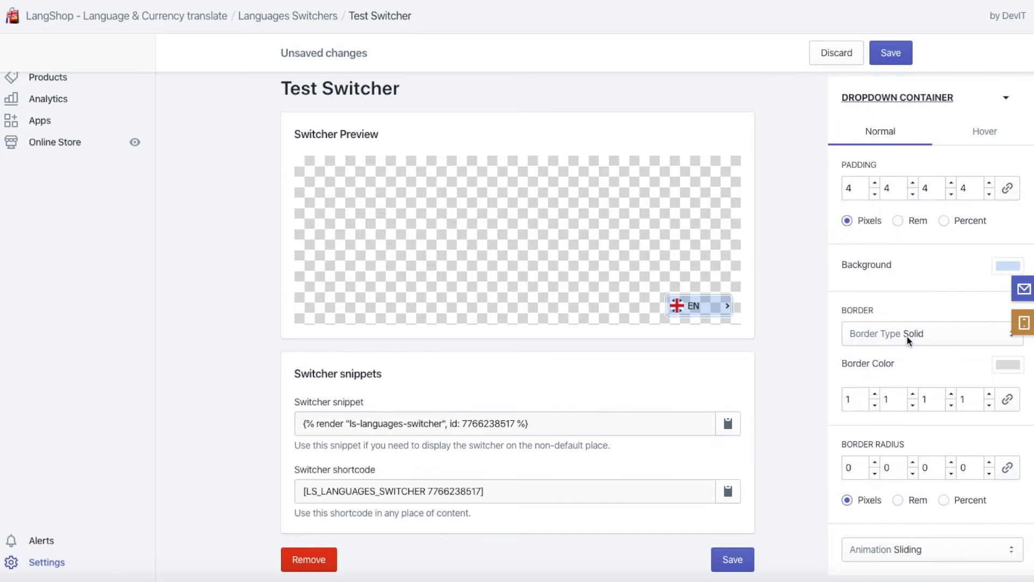
# Step: Check the border type used in the main container's hover style
pyautogui.scroll(5, 859, 156)
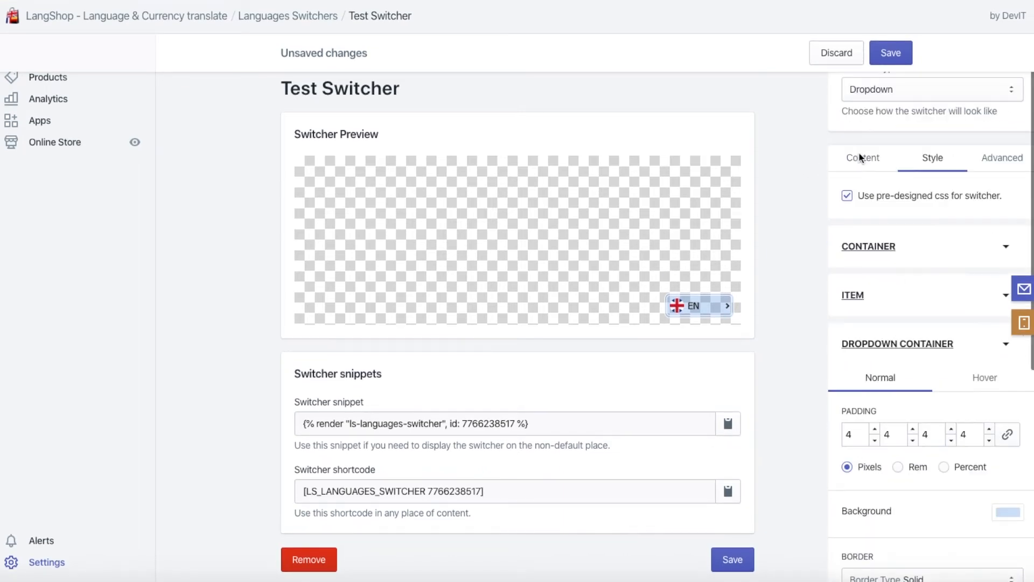
pyautogui.scroll(-1, 857, 173)
pyautogui.click(862, 183)
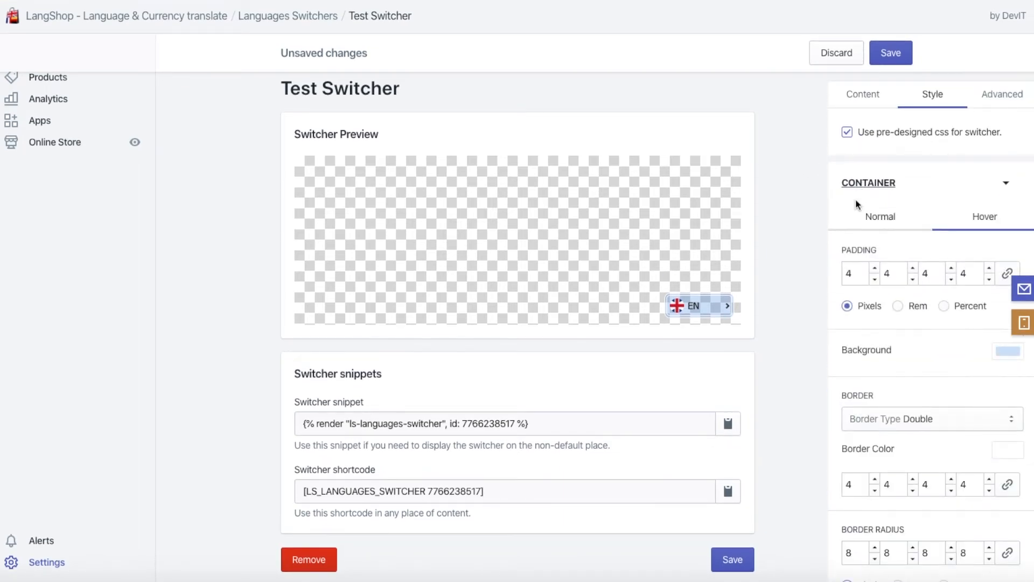
pyautogui.scroll(-1, 836, 347)
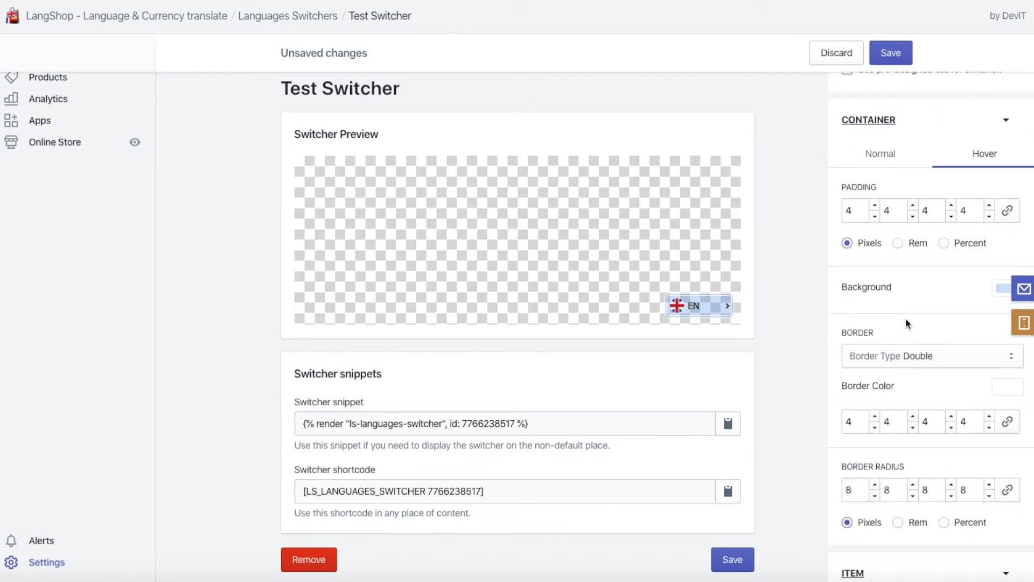
pyautogui.click(868, 120)
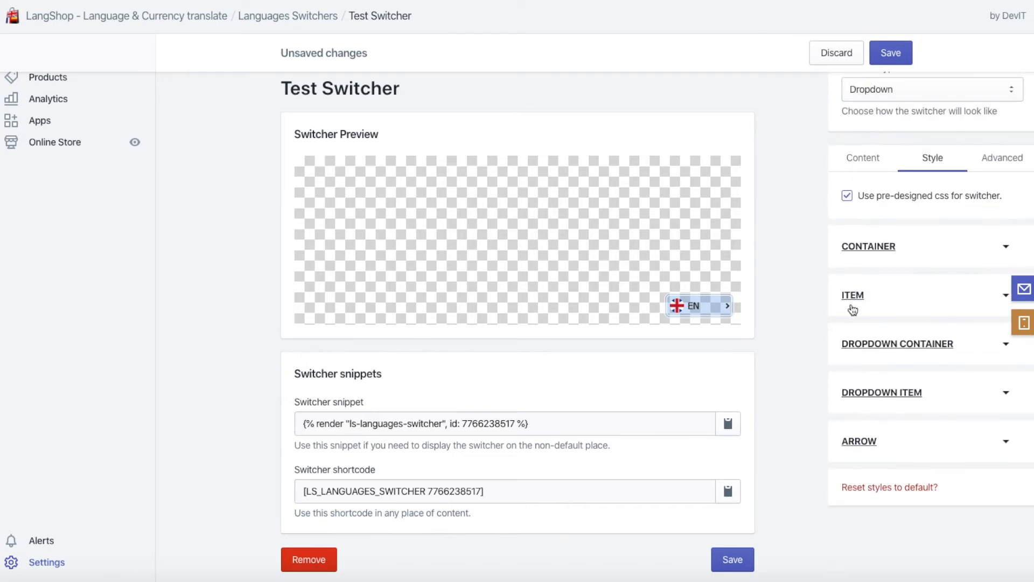
# Step: Set the dropdown container's normal border type to Double
pyautogui.click(870, 345)
pyautogui.scroll(-2, 855, 342)
pyautogui.scroll(-2, 884, 388)
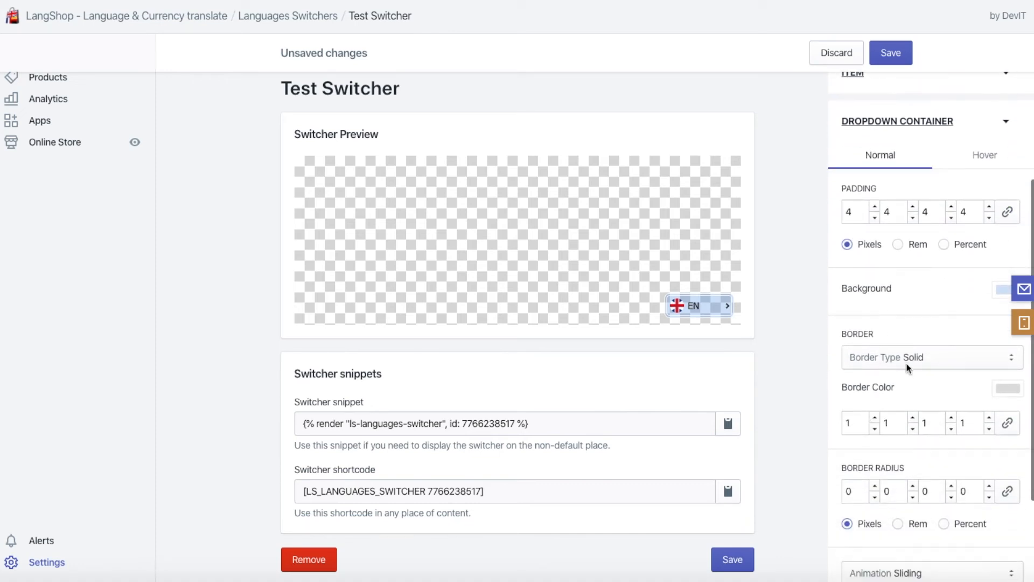
pyautogui.click(906, 358)
pyautogui.click(879, 383)
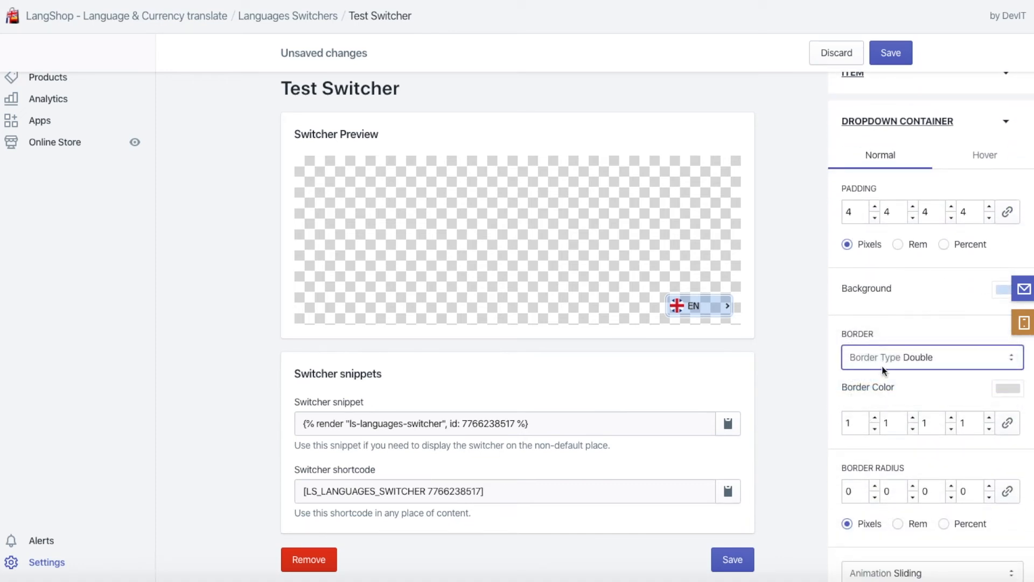
# Step: Expand and collapse the language list in the preview to check the dropdown container's border
pyautogui.click(681, 313)
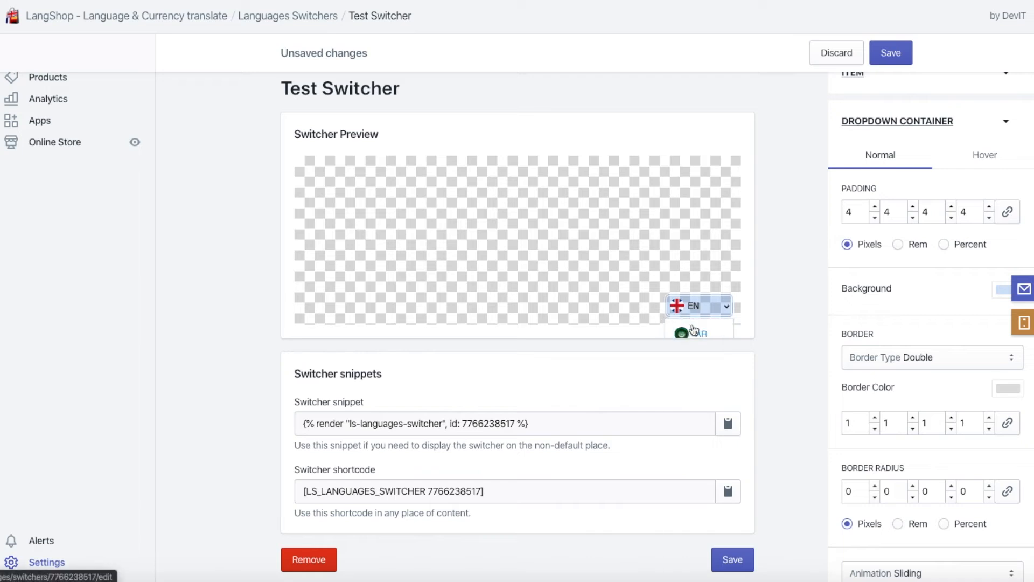
pyautogui.click(719, 306)
pyautogui.click(704, 312)
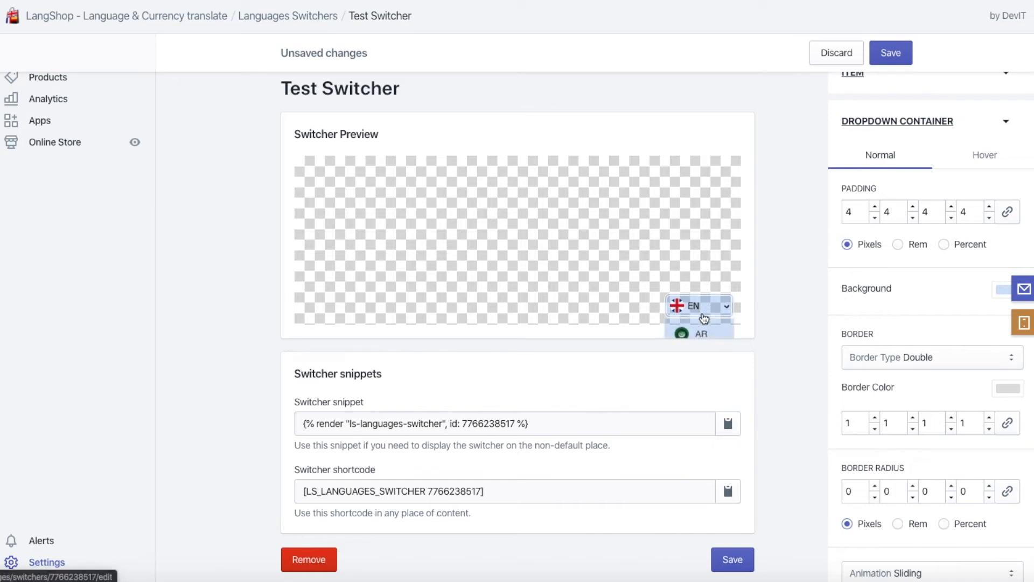
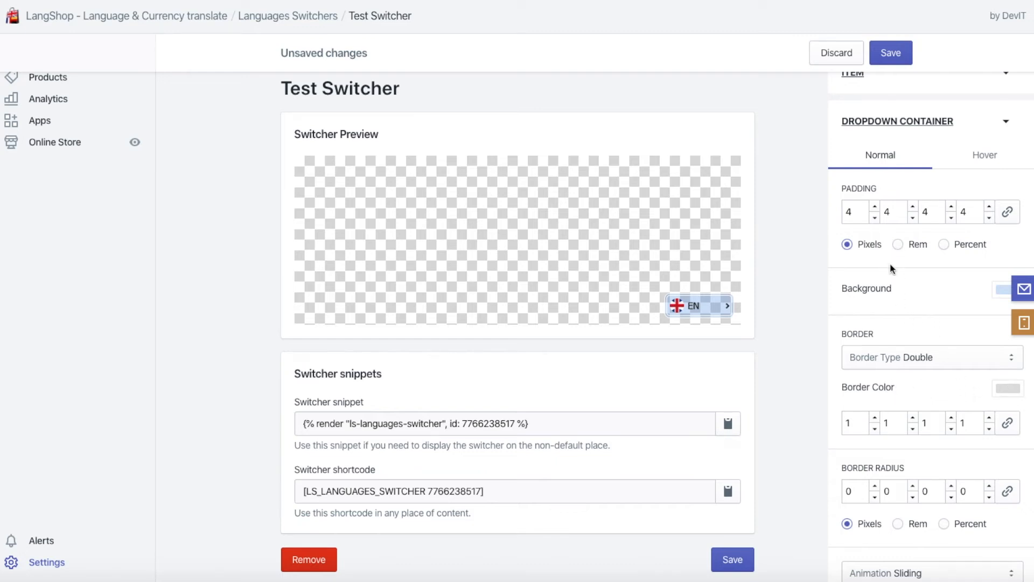
# Step: Copy the hex code of the border color used in the main container's hover style
pyautogui.click(905, 127)
pyautogui.click(869, 253)
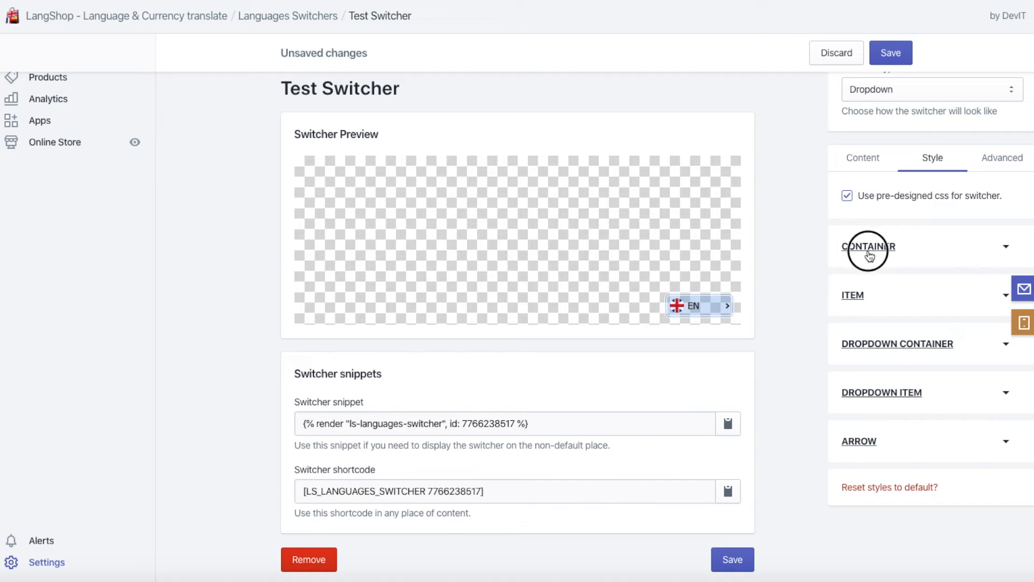
pyautogui.scroll(-3, 928, 419)
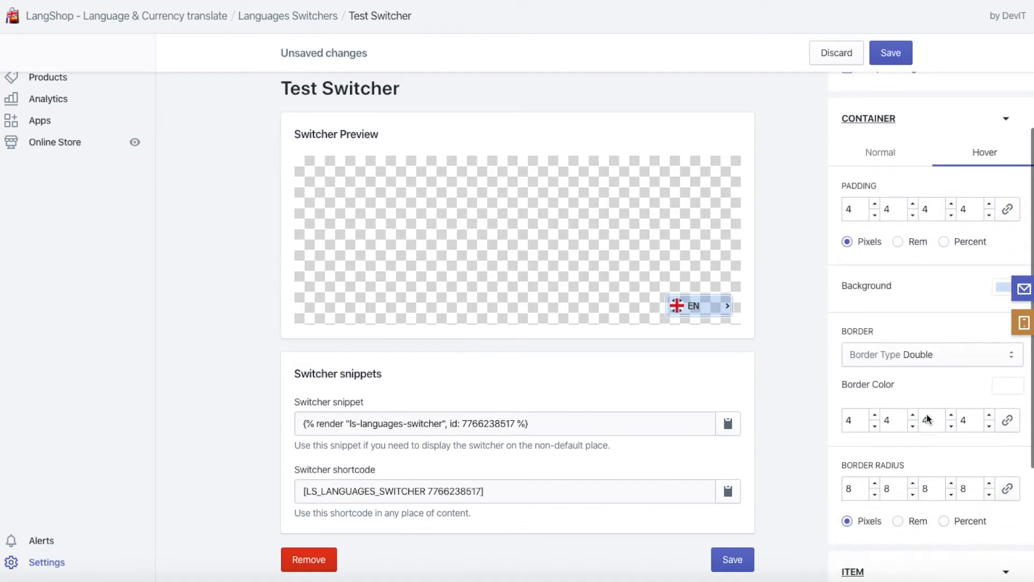
pyautogui.click(1012, 386)
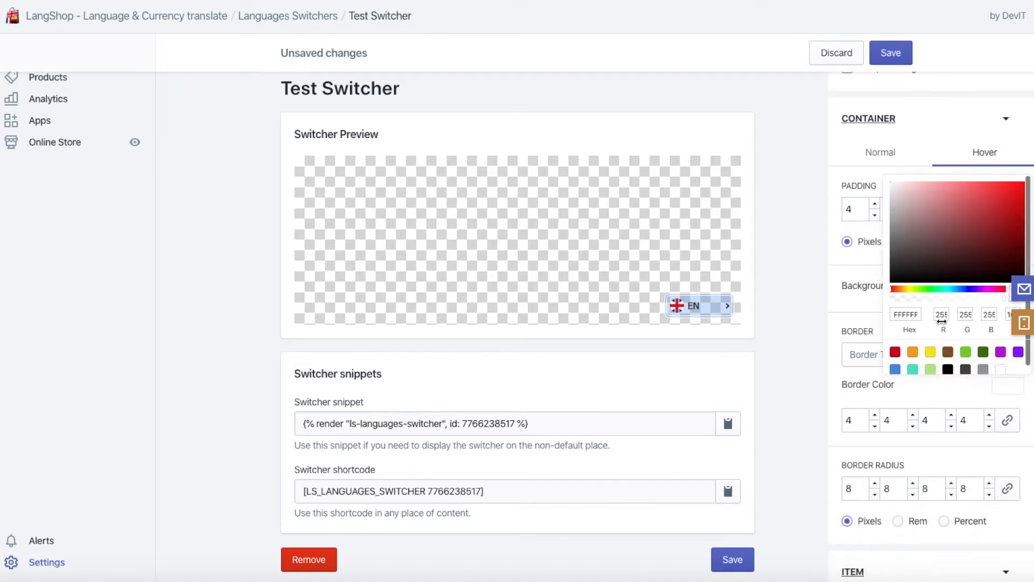
pyautogui.doubleClick(913, 315)
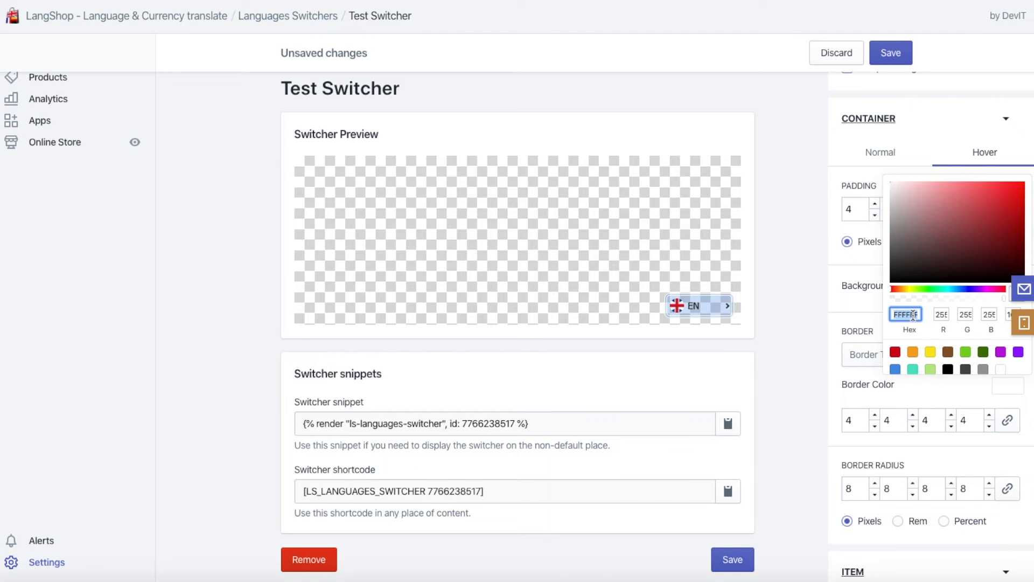
pyautogui.click(841, 305)
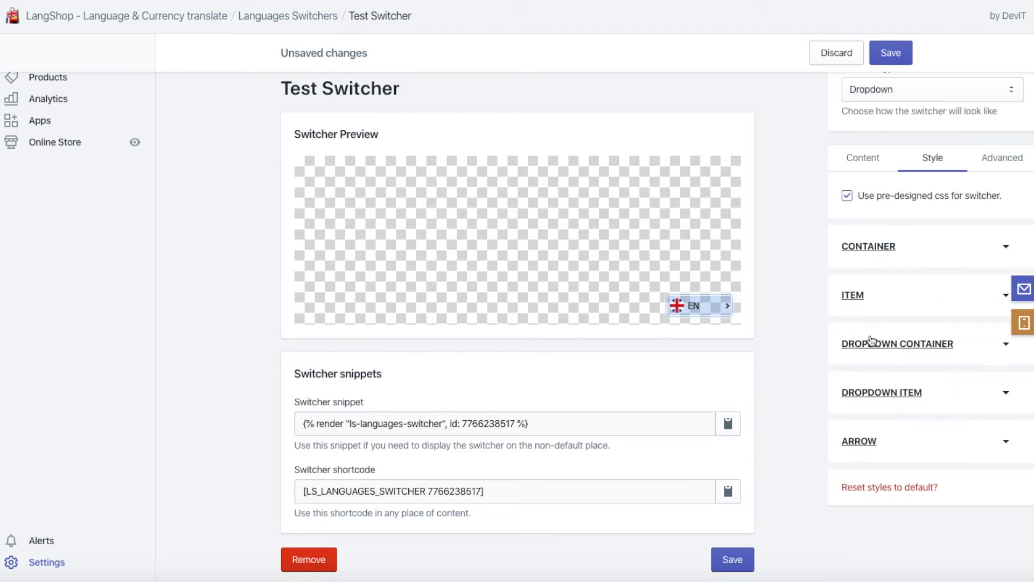
# Step: Set the dropdown container's normal border color to FFFFFF and check it in the switcher preview
pyautogui.click(905, 346)
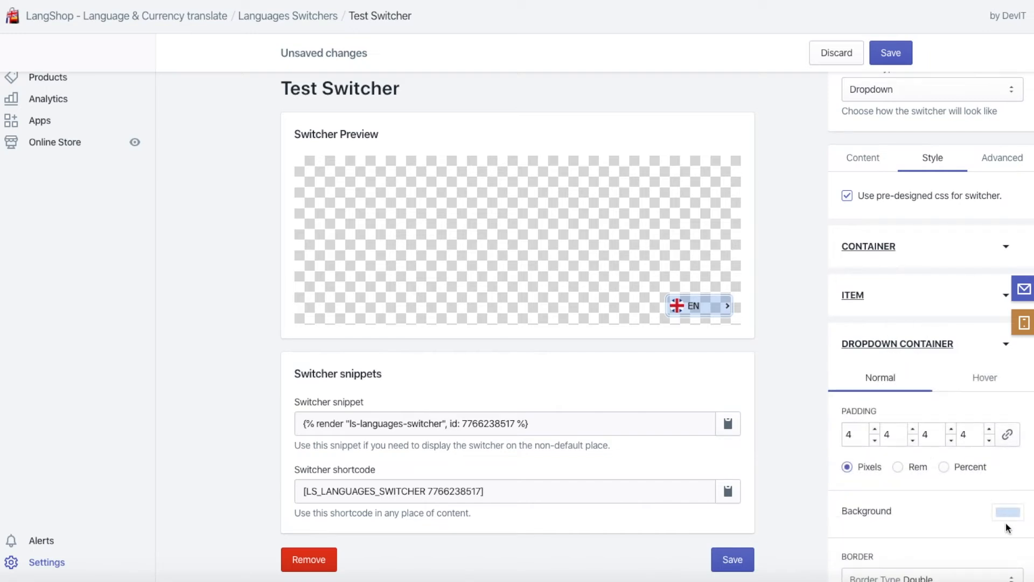
pyautogui.scroll(-3, 965, 509)
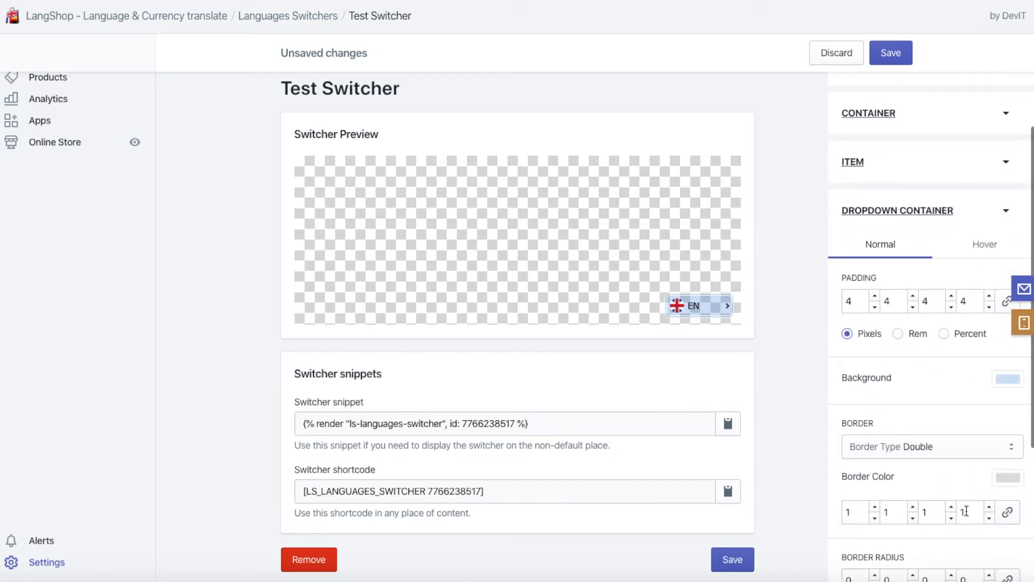
pyautogui.click(1010, 464)
pyautogui.doubleClick(909, 391)
pyautogui.write('FFFFFF')
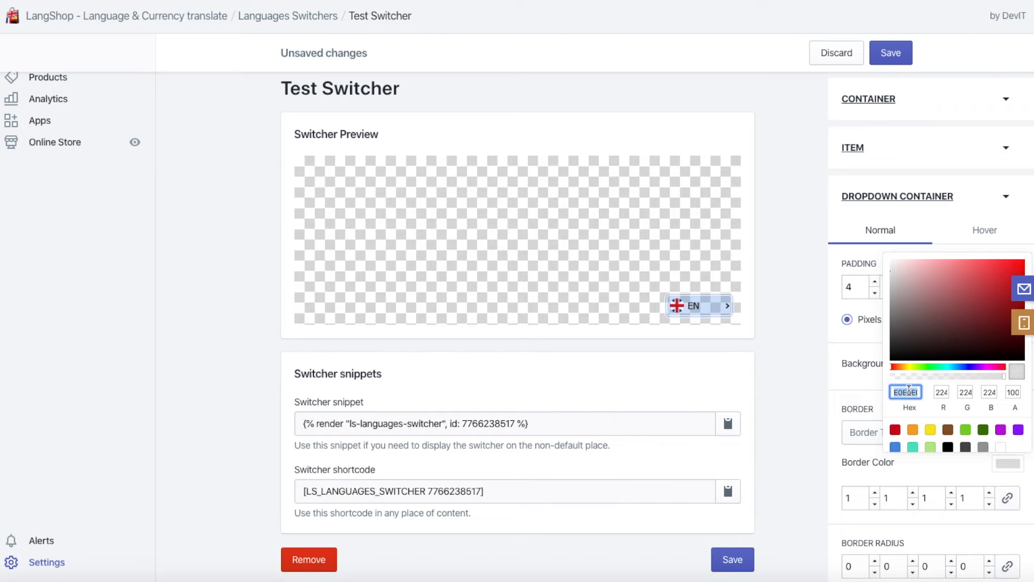
pyautogui.click(859, 391)
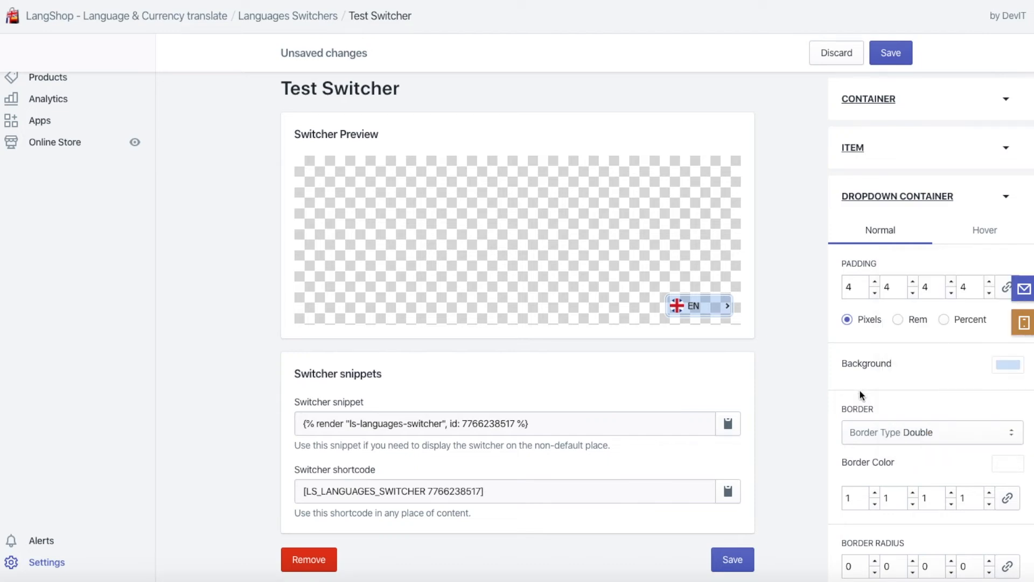
pyautogui.scroll(-2, 966, 464)
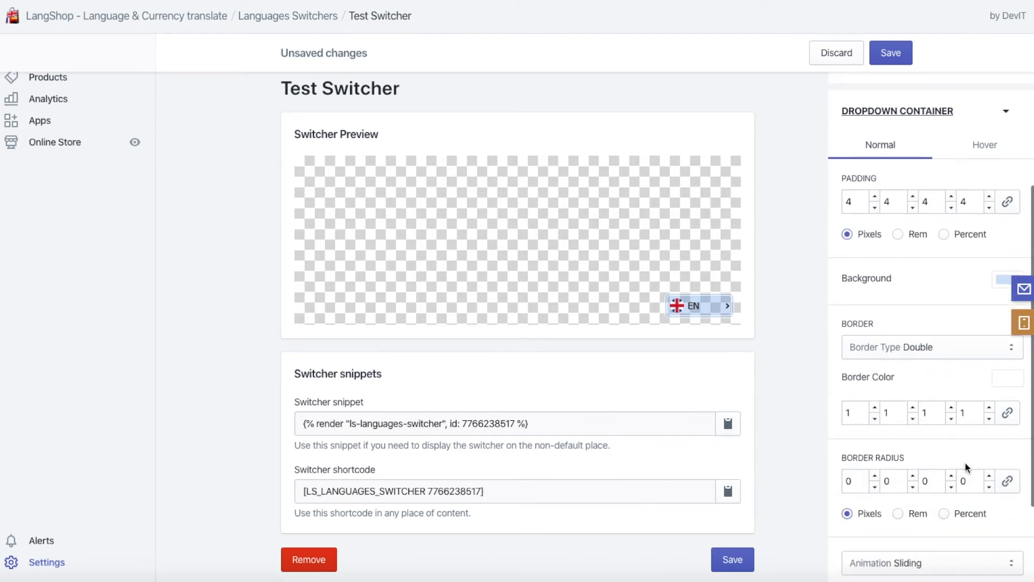
pyautogui.click(701, 306)
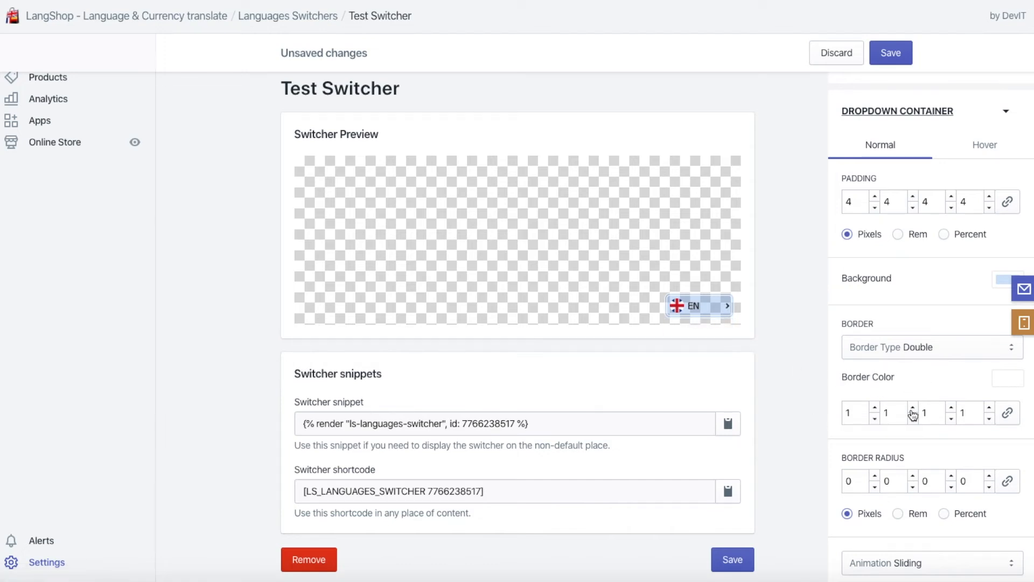
# Step: Check the border width used in the main container's hover style
pyautogui.scroll(2, 962, 396)
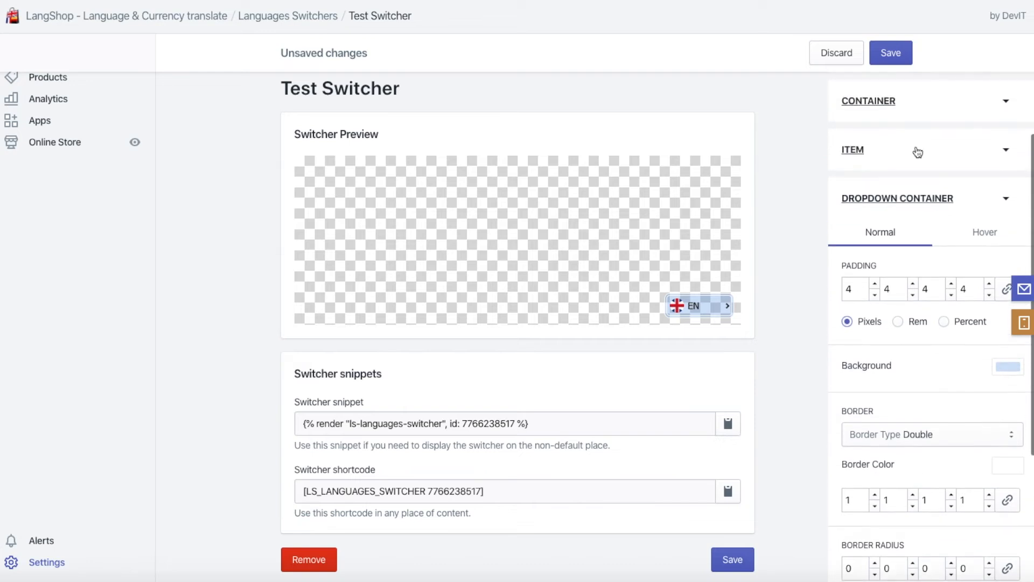
pyautogui.click(888, 110)
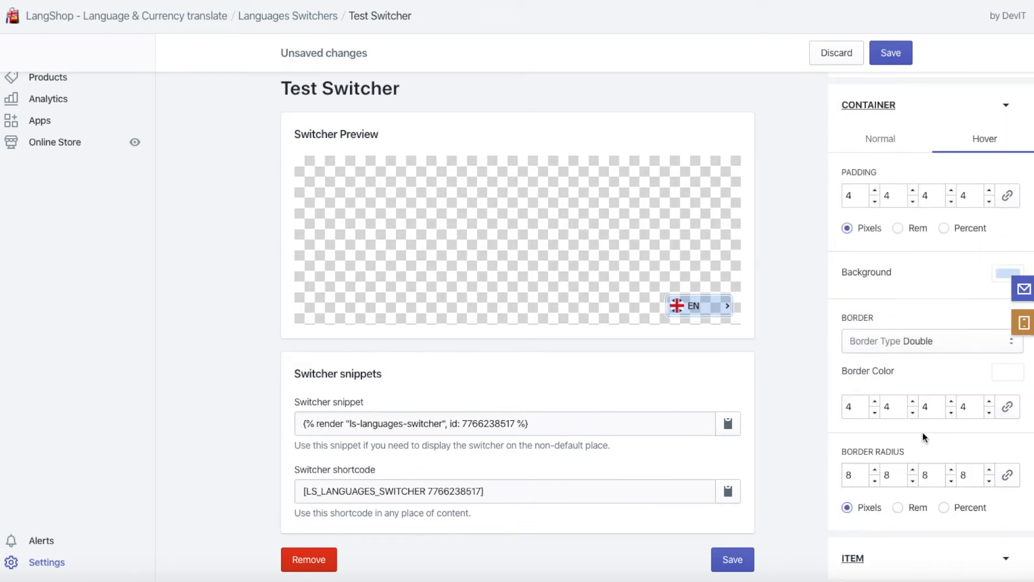
pyautogui.scroll(-1, 924, 437)
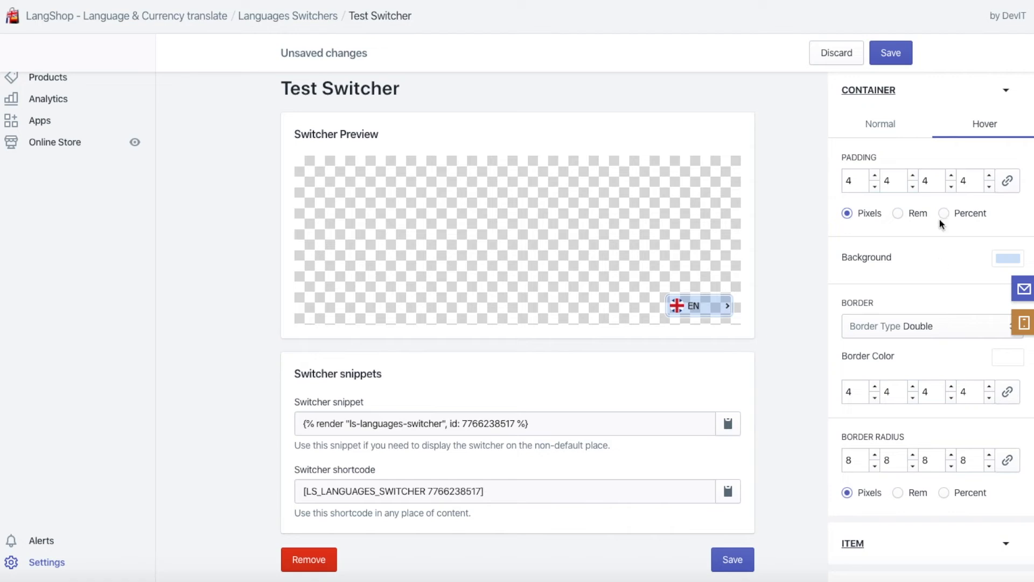
pyautogui.click(879, 92)
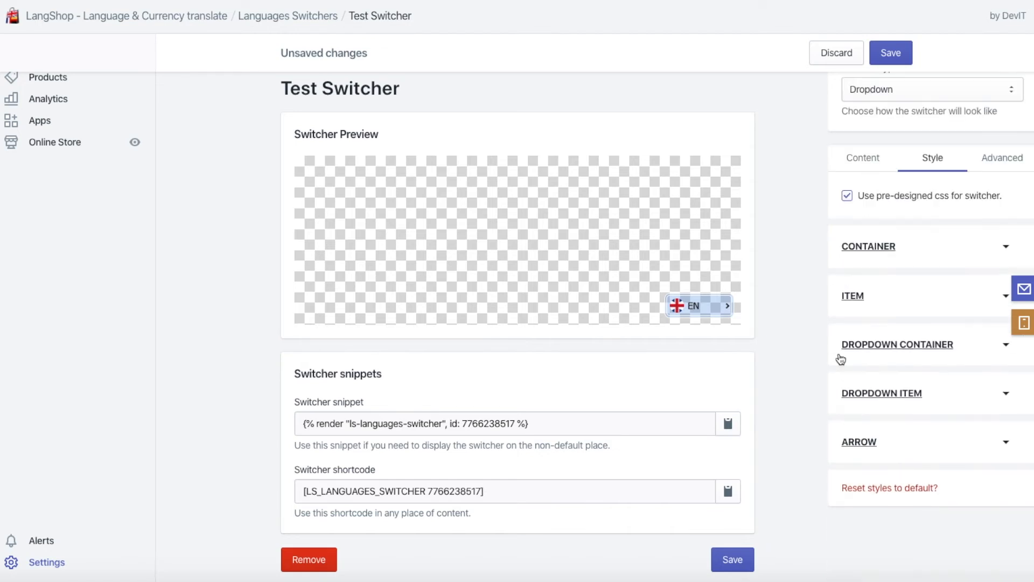
# Step: Link the dropdown container's normal border widths, set them to 4 on all sides, and check the preview
pyautogui.click(886, 346)
pyautogui.scroll(-3, 939, 511)
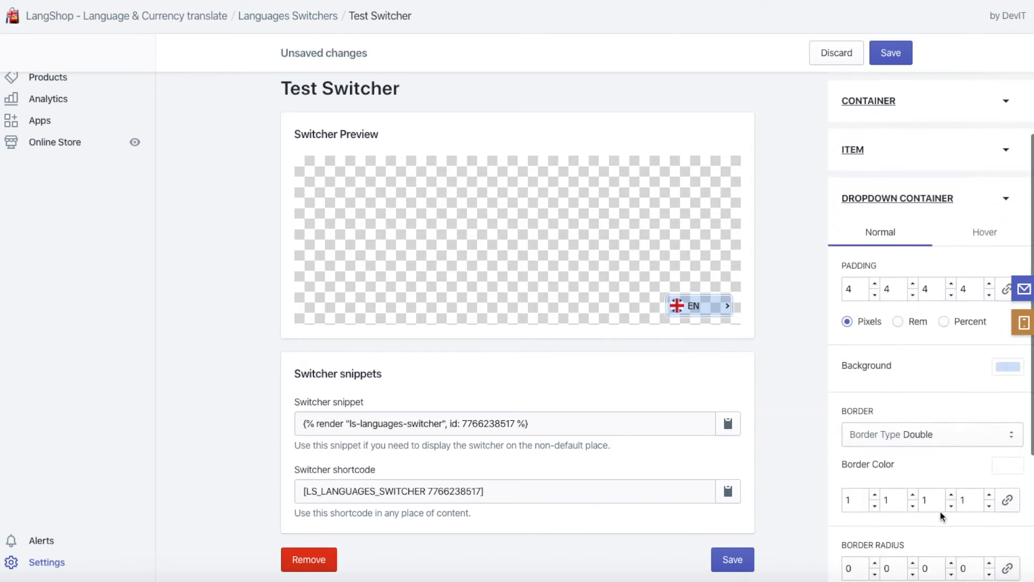
pyautogui.scroll(-2, 907, 460)
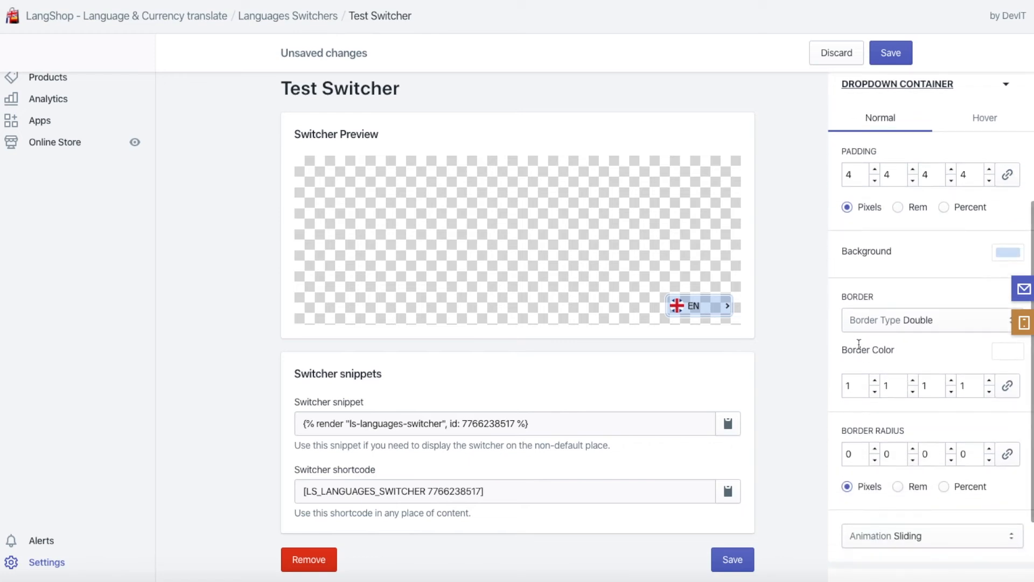
pyautogui.click(1008, 385)
pyautogui.doubleClick(853, 384)
pyautogui.write('4')
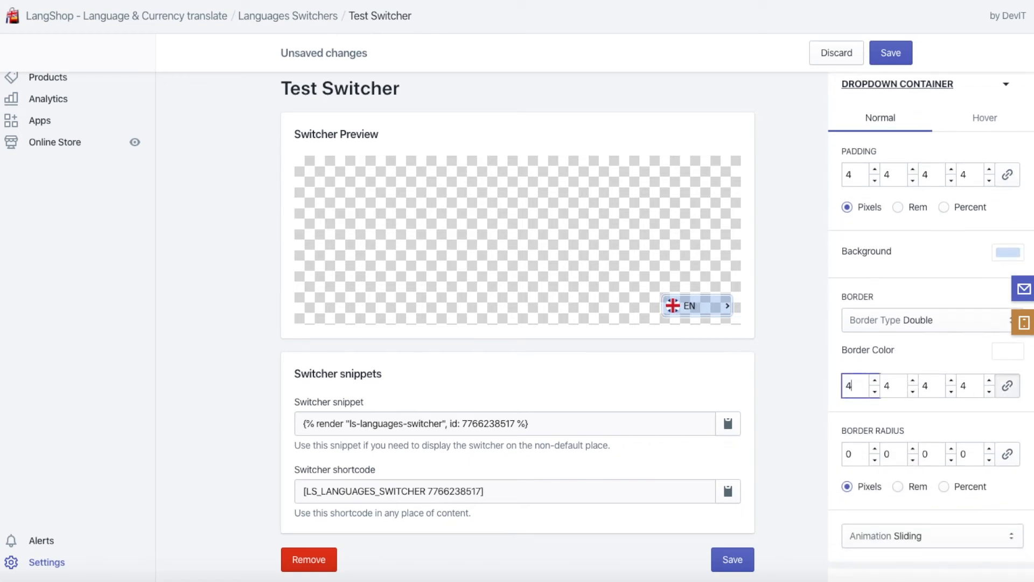
pyautogui.click(702, 310)
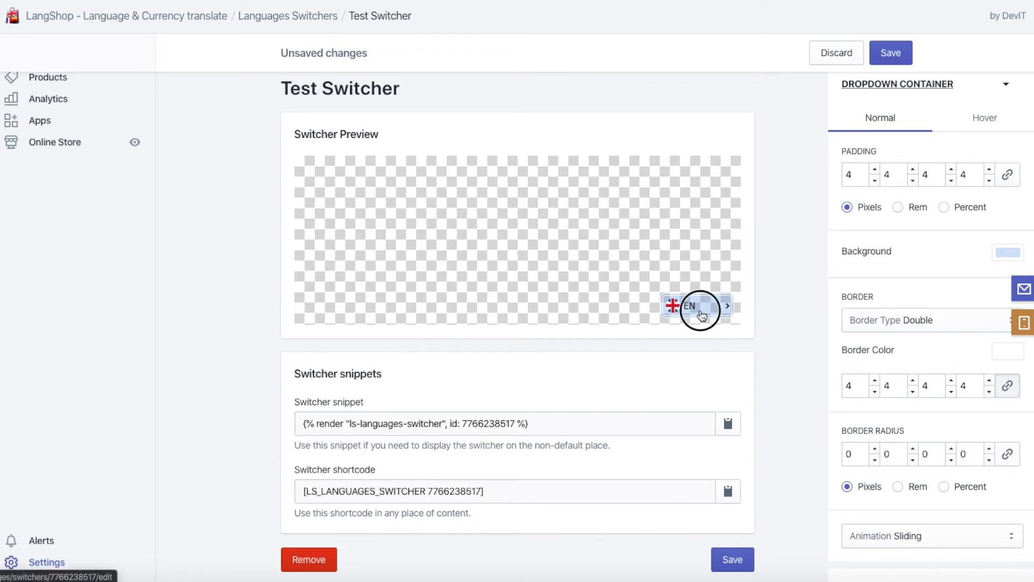
pyautogui.click(973, 356)
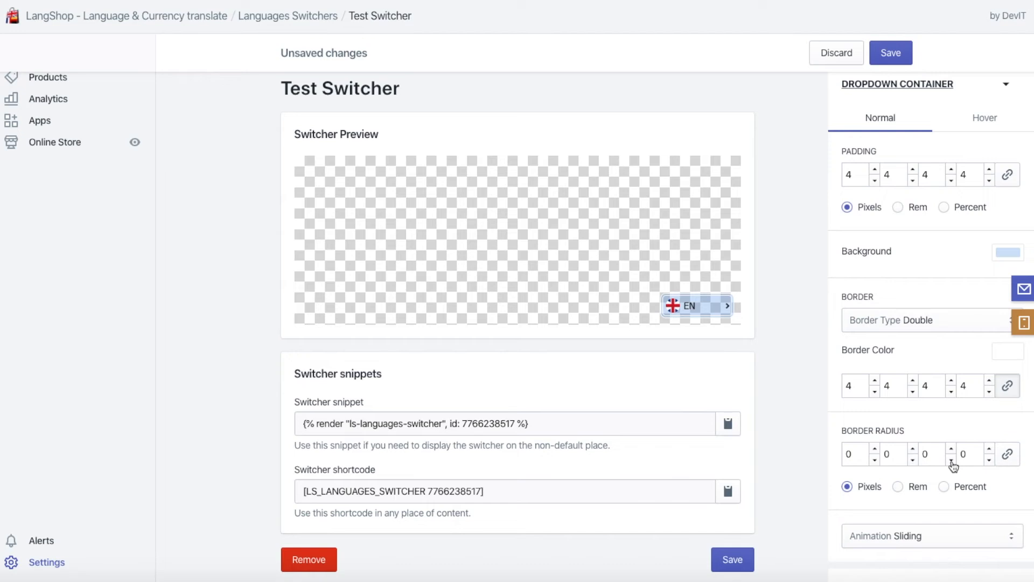
# Step: Check the border radius used in the main container's hover style
pyautogui.scroll(3, 958, 275)
pyautogui.click(890, 184)
pyautogui.scroll(-5, 899, 431)
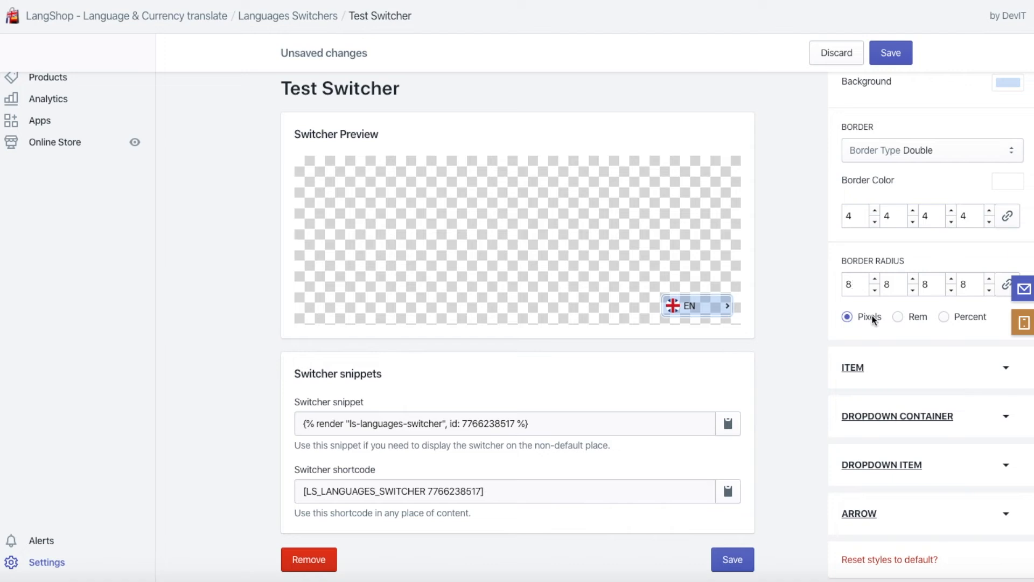
pyautogui.scroll(2, 895, 357)
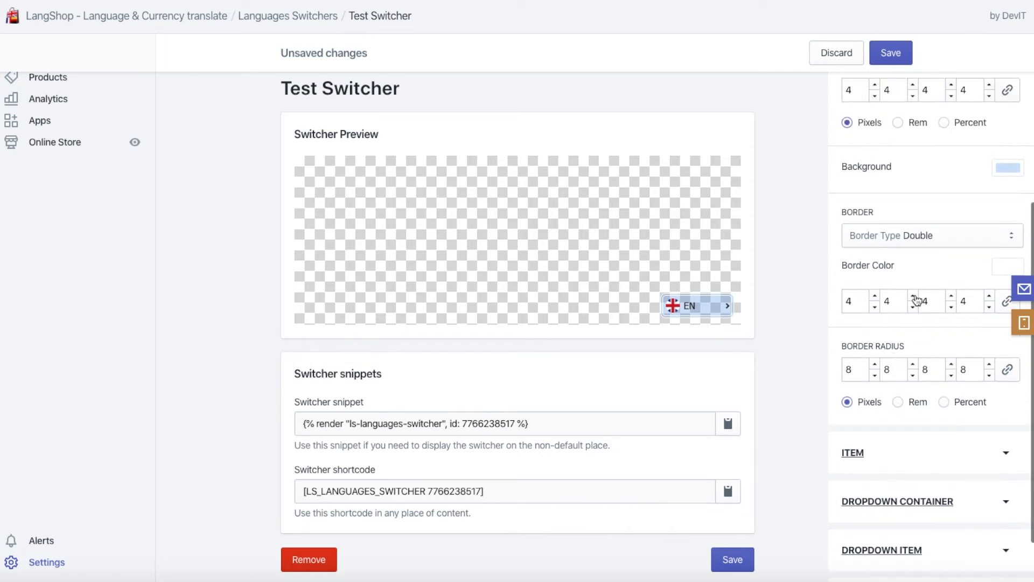
pyautogui.scroll(2, 894, 216)
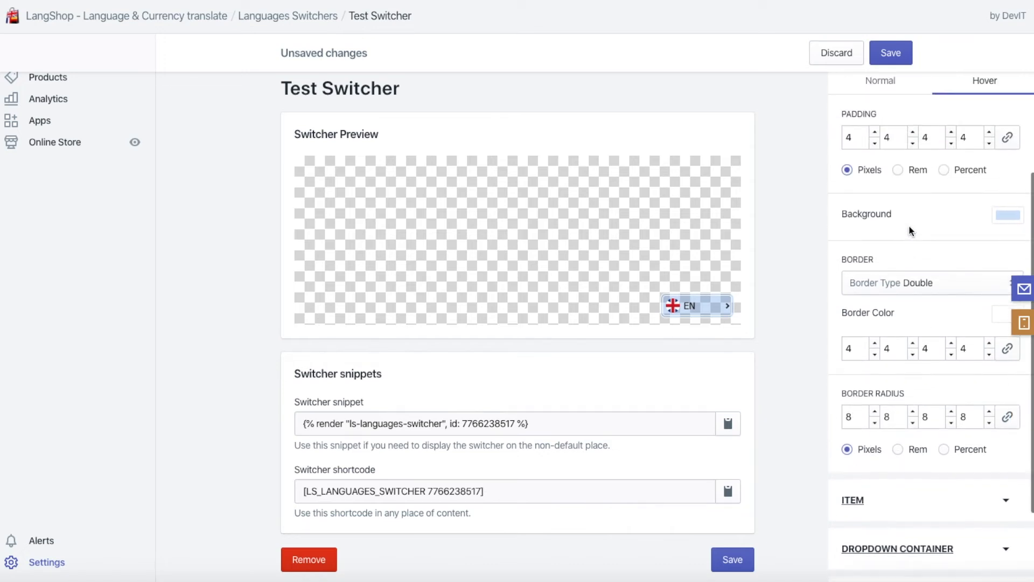
pyautogui.scroll(-4, 900, 251)
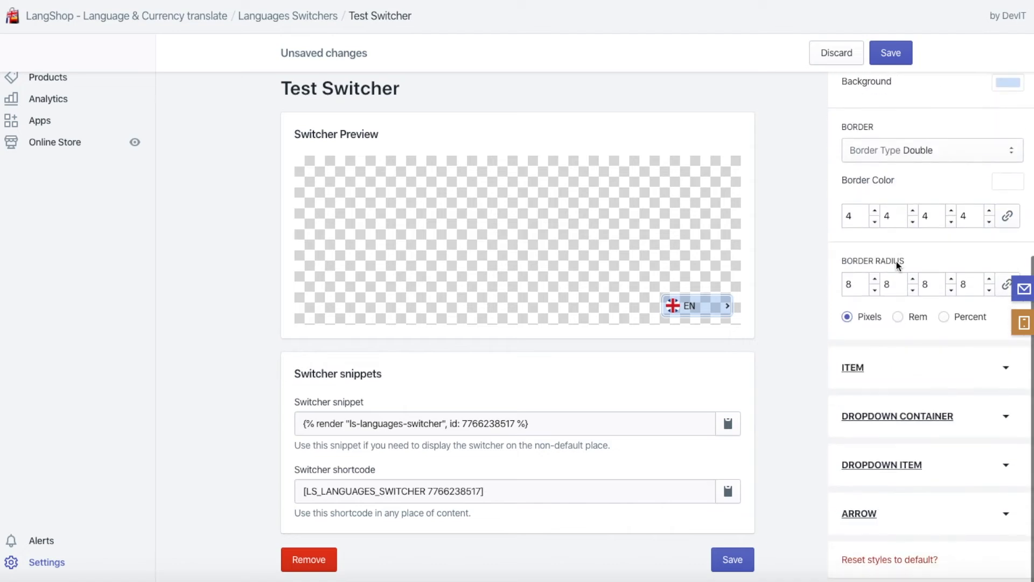
# Step: Link the dropdown container's normal border radius values, set all corners to 8 pixels, and check the preview
pyautogui.click(902, 417)
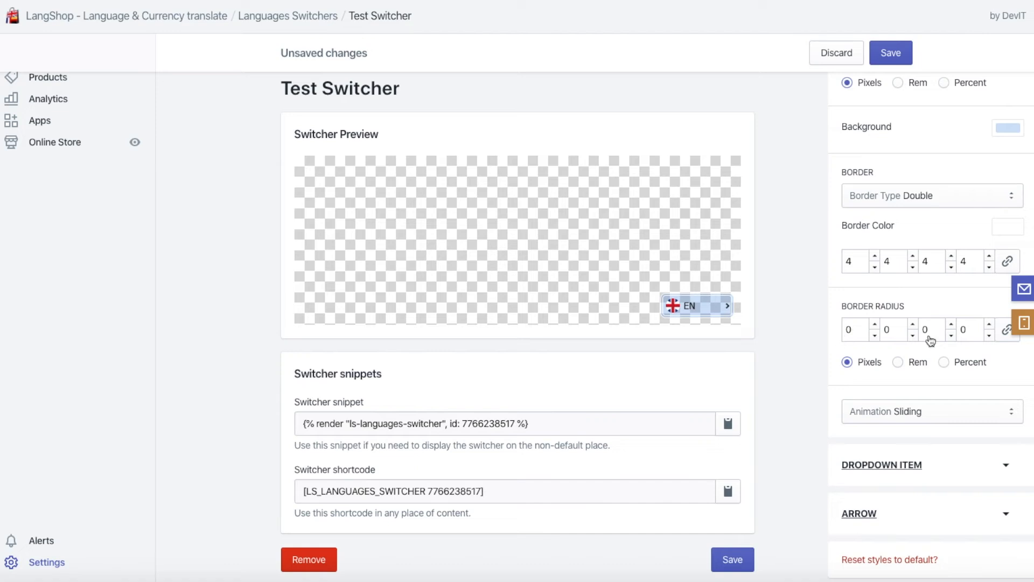
pyautogui.scroll(1, 977, 402)
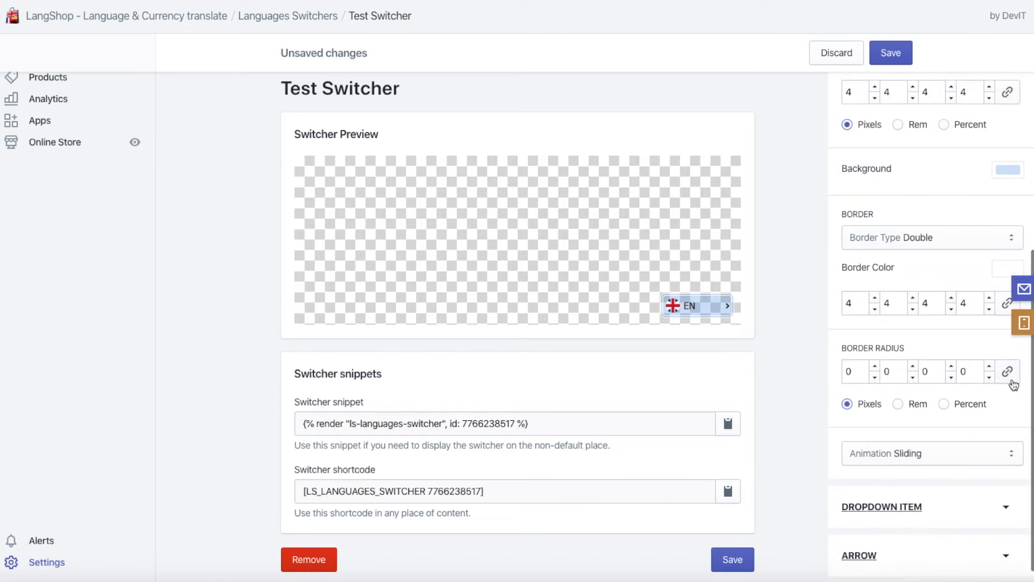
pyautogui.click(850, 372)
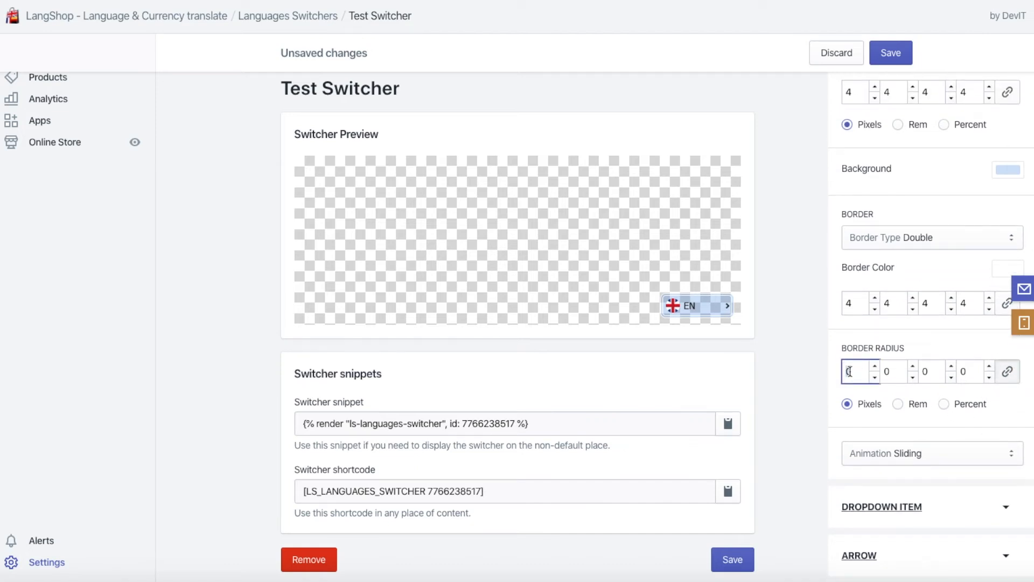
pyautogui.click(950, 427)
pyautogui.click(722, 316)
# Step: Compare the dropdown container's border settings with those in the main container's hover style
pyautogui.scroll(-1, 966, 422)
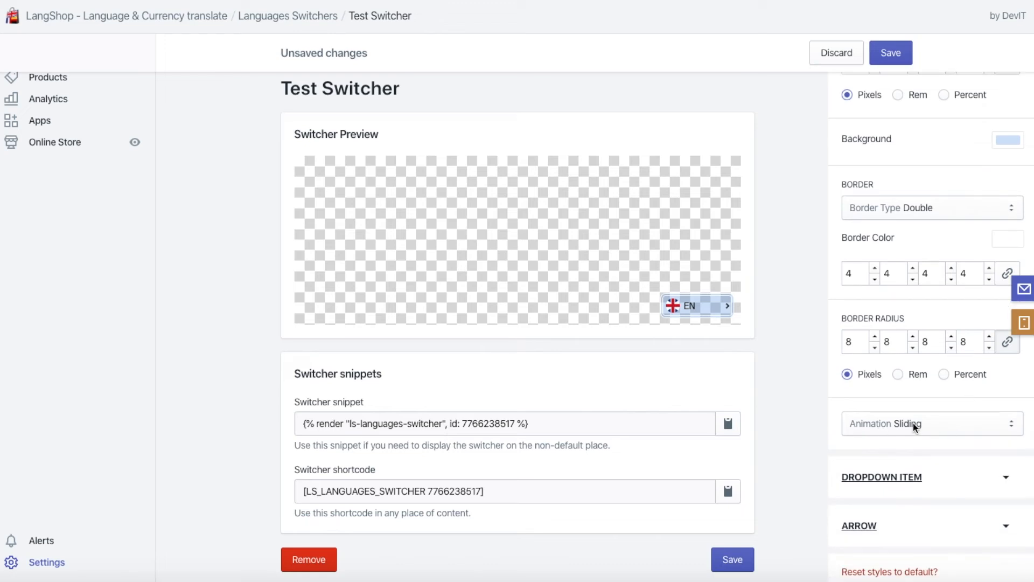
pyautogui.scroll(10, 913, 425)
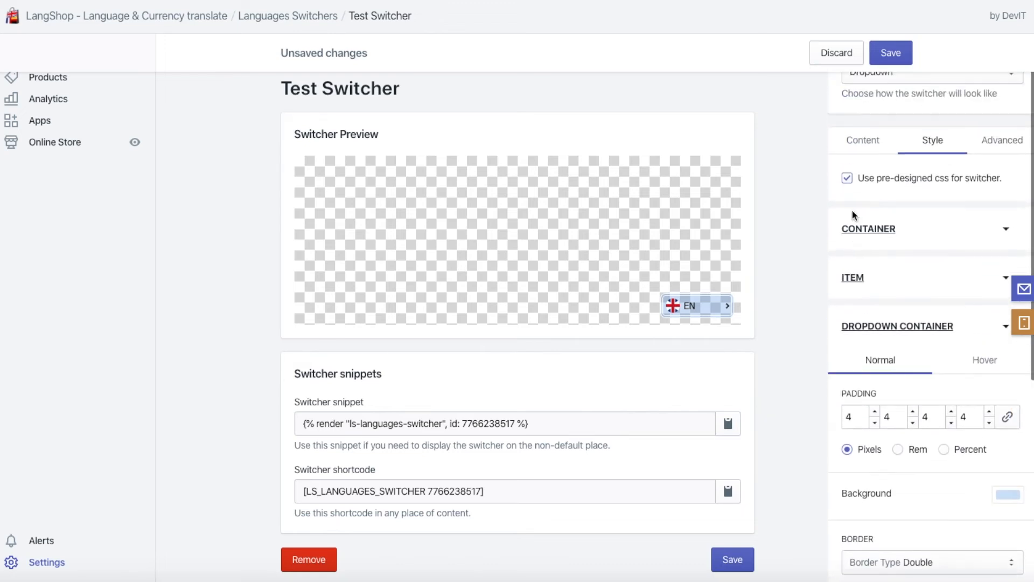
pyautogui.click(868, 234)
pyautogui.scroll(-9, 897, 378)
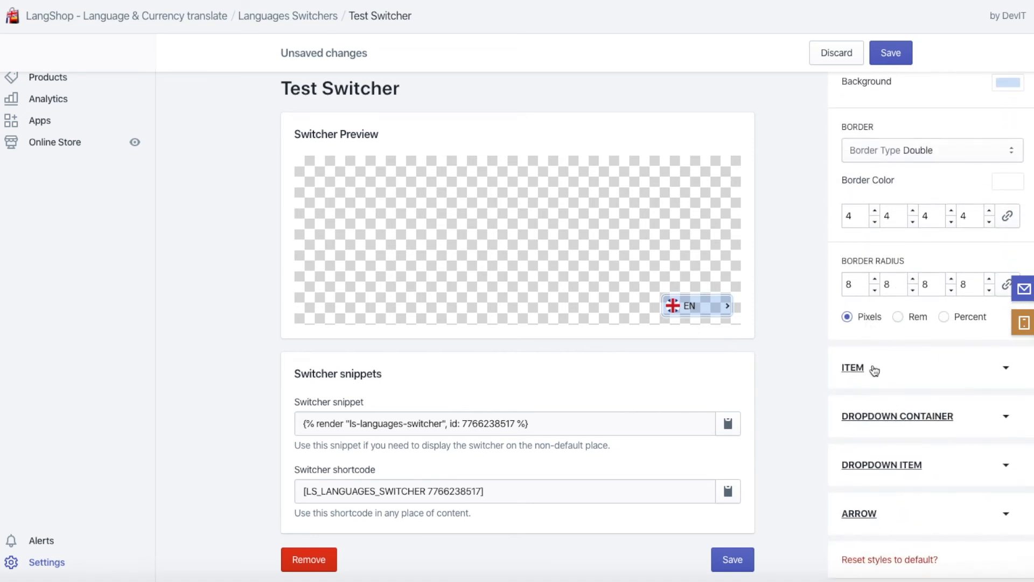
pyautogui.scroll(2, 905, 362)
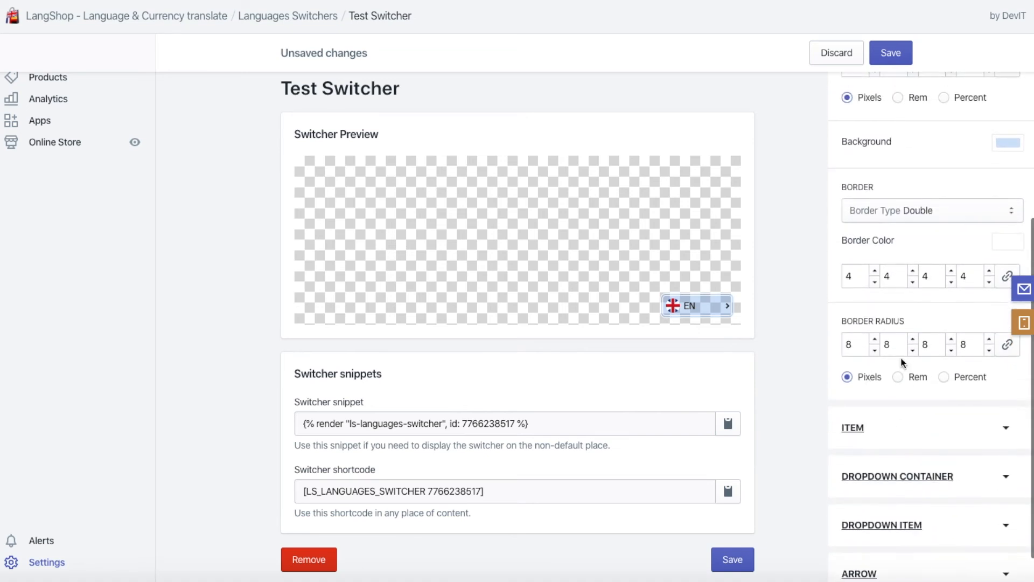
pyautogui.scroll(-1, 907, 362)
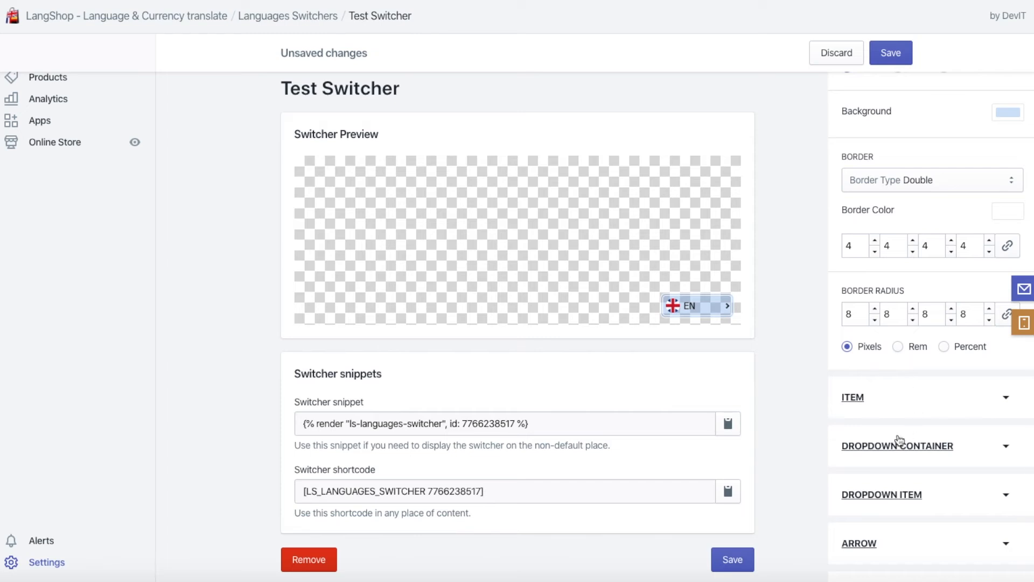
# Step: Set the dropdown container's animation to Fading and try it on the switcher in the preview
pyautogui.click(888, 447)
pyautogui.scroll(-2, 903, 431)
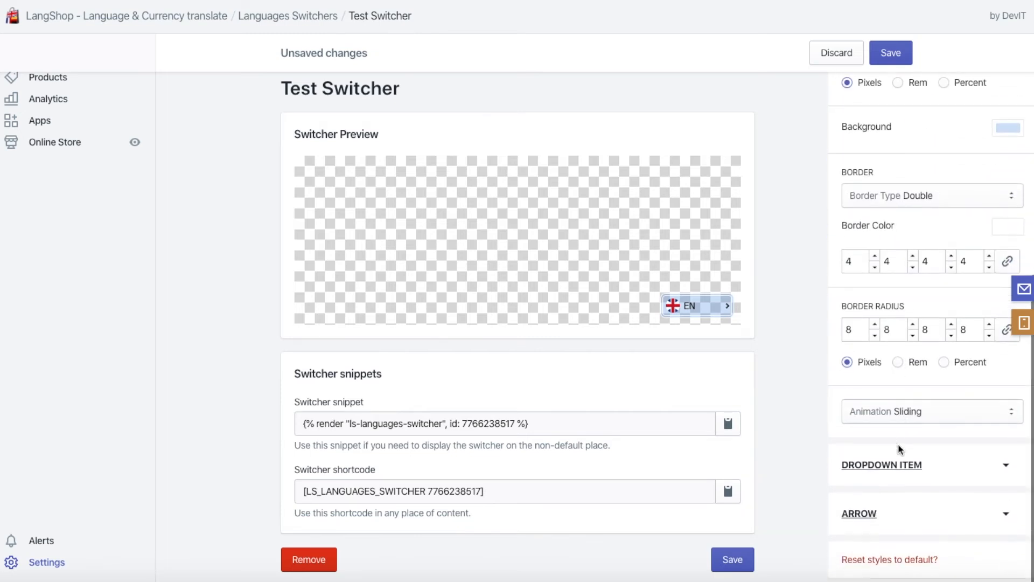
pyautogui.click(905, 414)
pyautogui.click(891, 425)
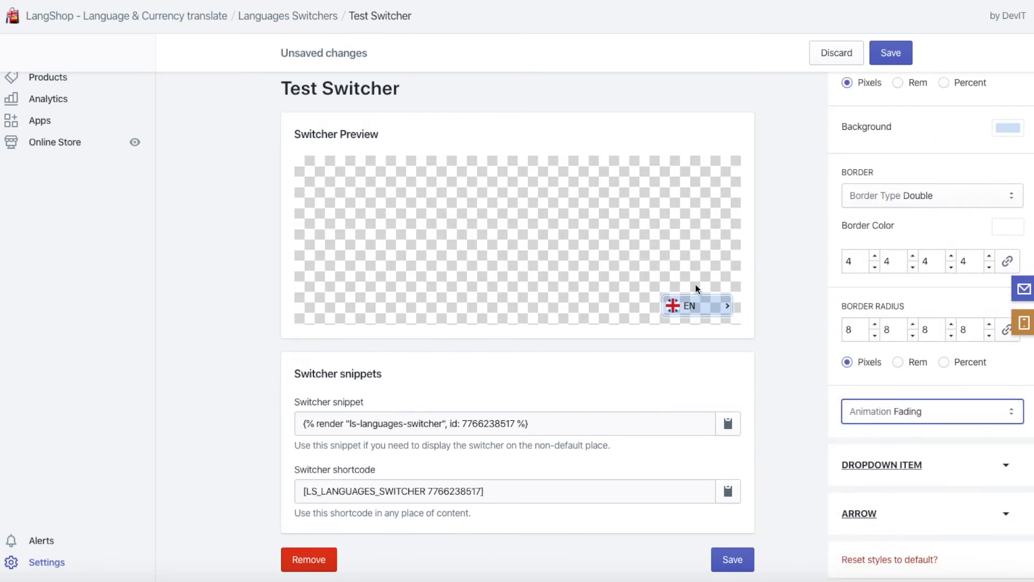
pyautogui.click(699, 306)
# Step: Return the dropdown container's animation to Sliding and expand and collapse the language list in the preview
pyautogui.click(919, 410)
pyautogui.click(907, 400)
pyautogui.click(709, 307)
pyautogui.click(709, 307)
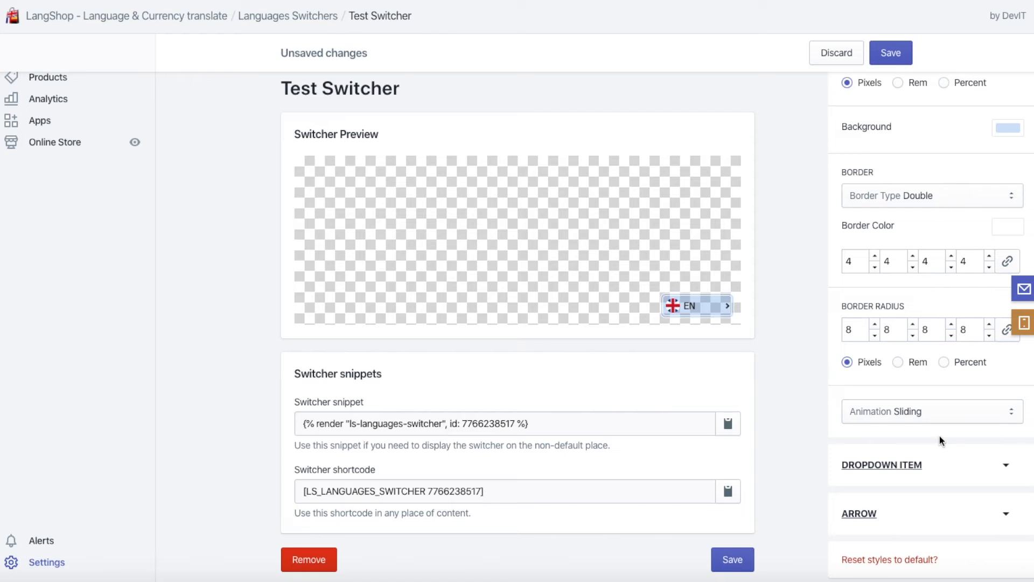
# Step: Save the switcher changes and return to the dropdown container's style settings
pyautogui.click(897, 50)
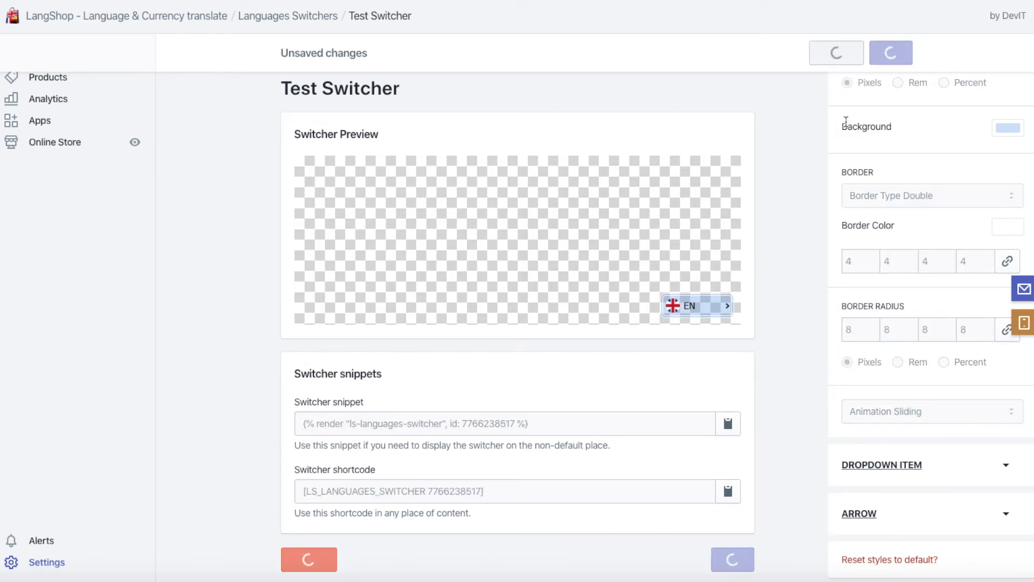
pyautogui.scroll(2, 841, 243)
pyautogui.scroll(1, 843, 248)
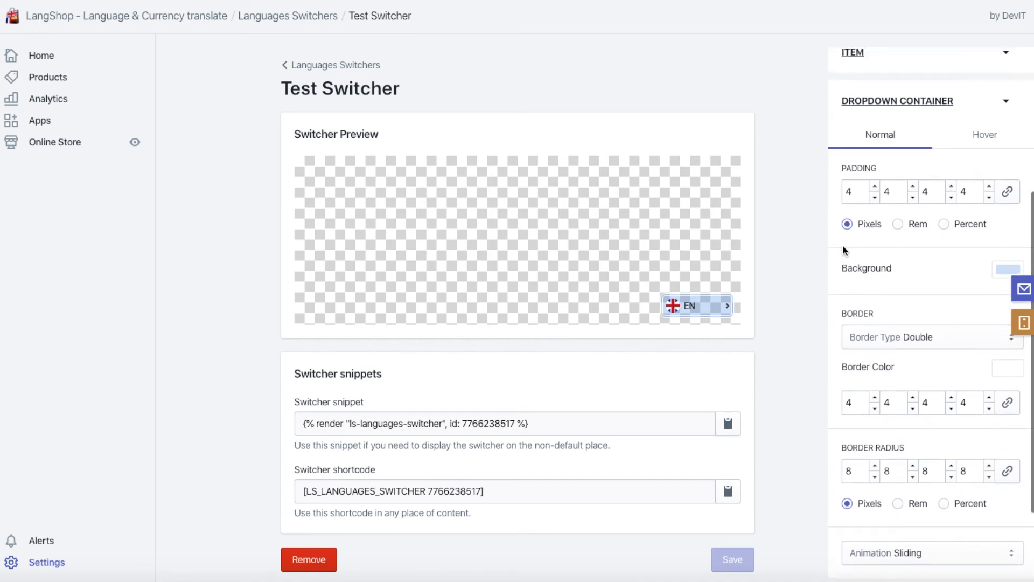
pyautogui.scroll(-1, 855, 147)
pyautogui.scroll(1, 855, 146)
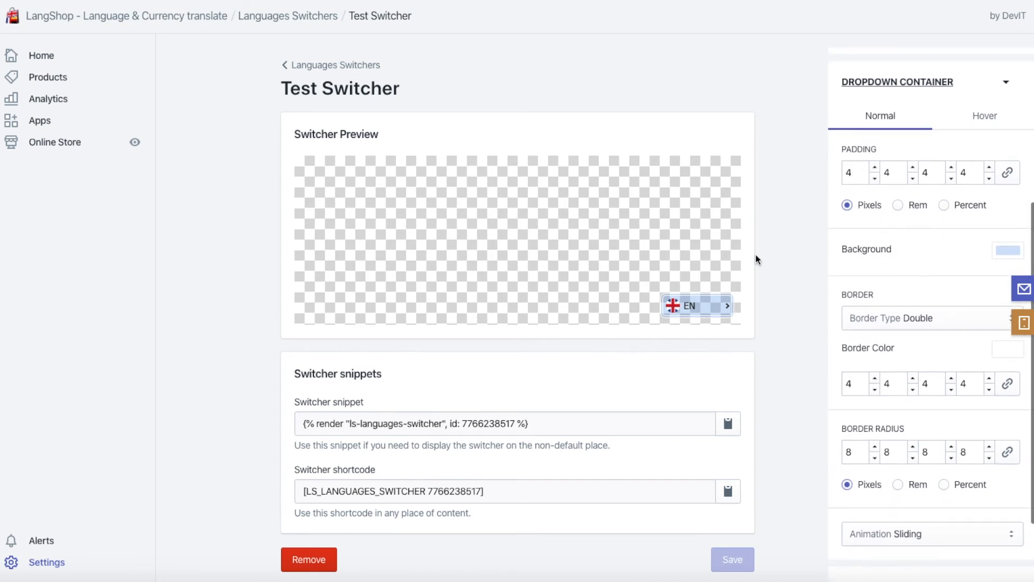
# Step: Link the dropdown container's hover padding values and set all sides to 4 pixels, matching the normal style
pyautogui.click(983, 125)
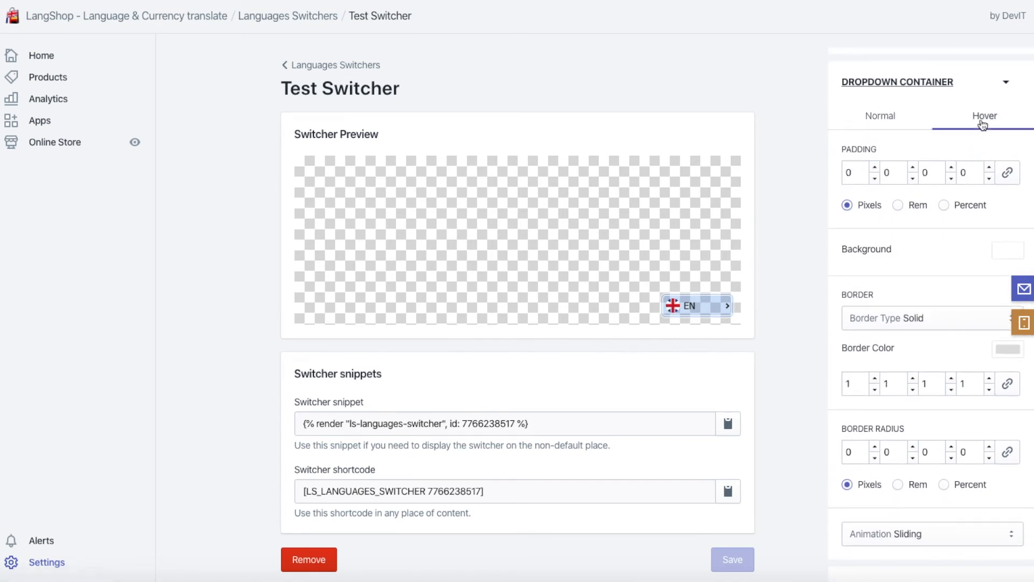
pyautogui.click(856, 122)
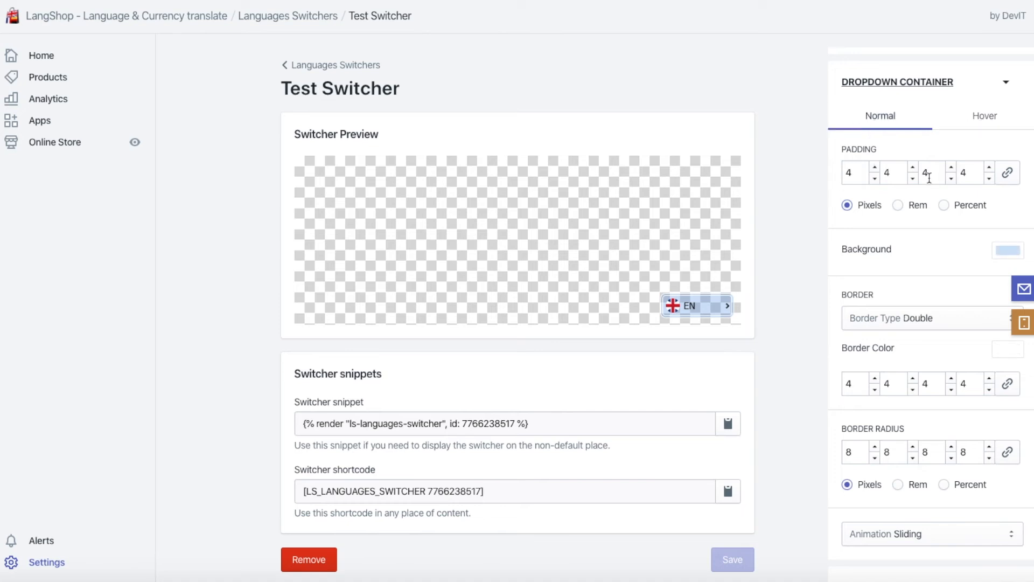
pyautogui.click(988, 121)
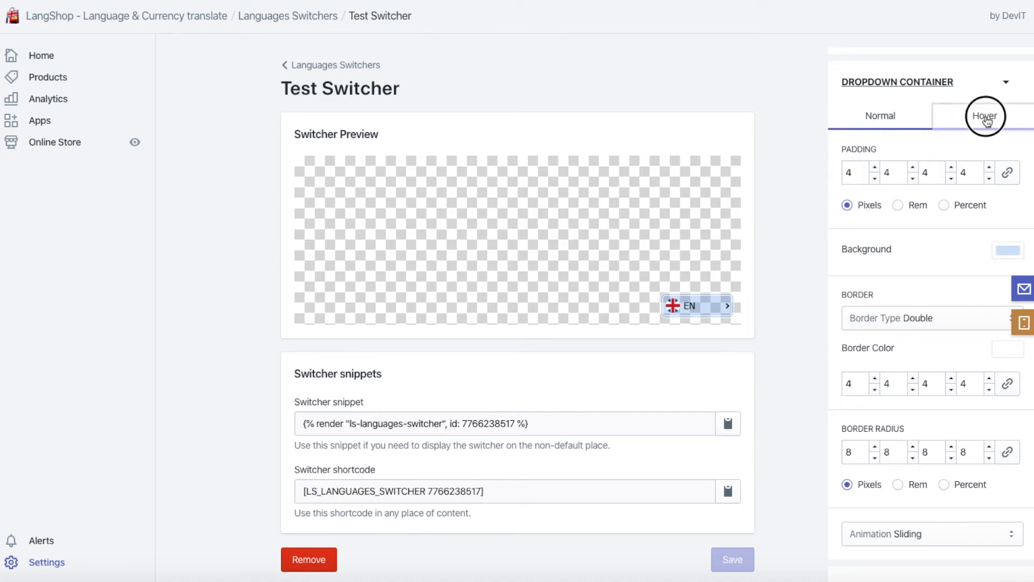
pyautogui.click(1008, 172)
pyautogui.doubleClick(856, 173)
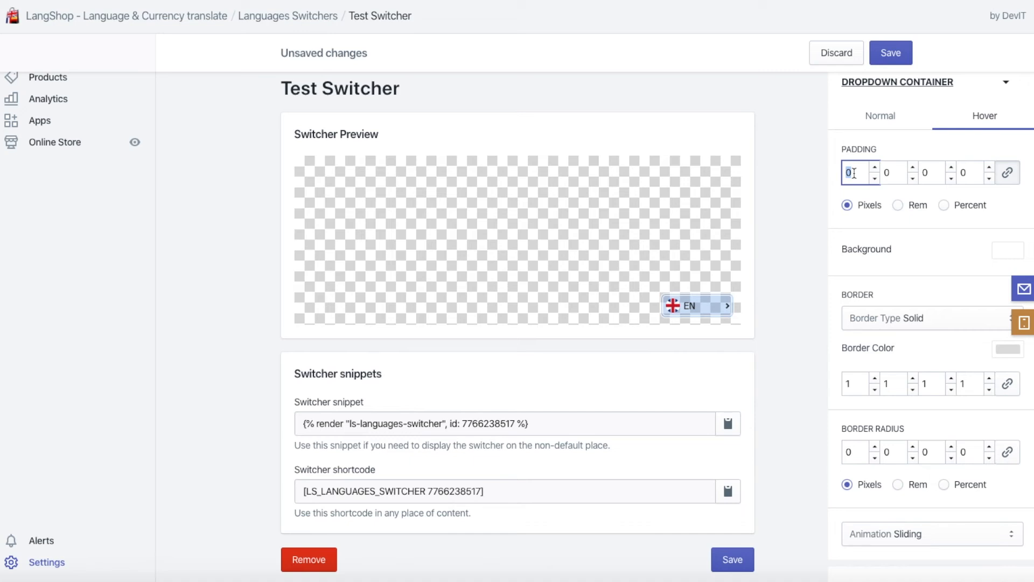
pyautogui.write('4')
pyautogui.click(899, 226)
# Step: Copy the dropdown container's normal background hex color 4A90E2 and apply it to the hover background
pyautogui.click(882, 112)
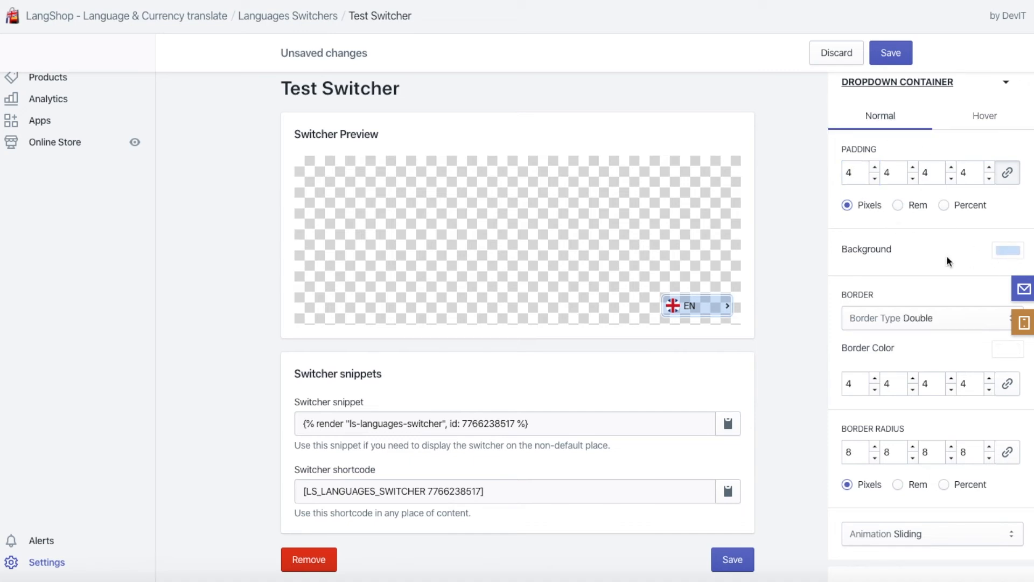
pyautogui.click(1000, 252)
pyautogui.click(911, 405)
pyautogui.hotkey('ctrl', 'c')
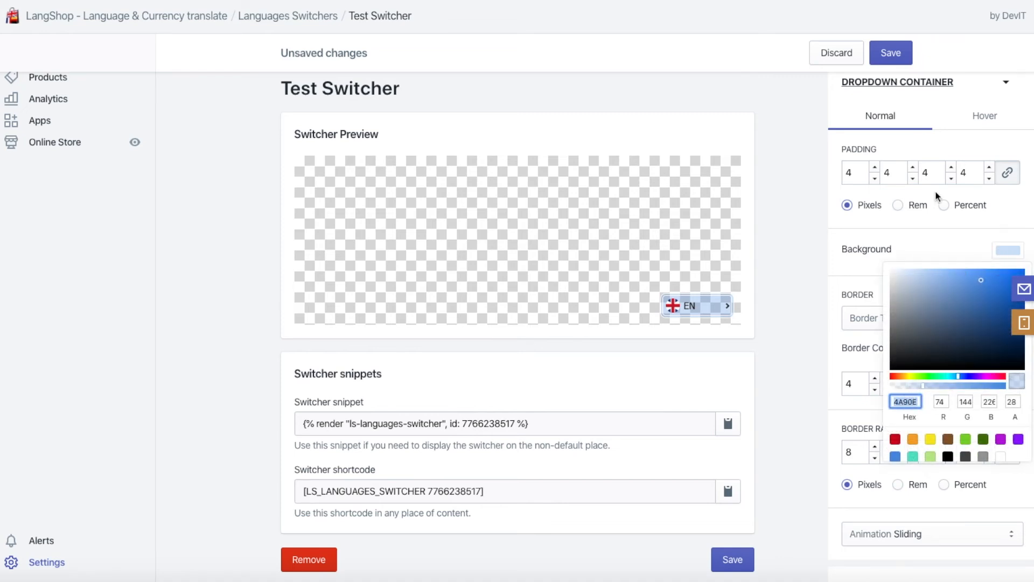
pyautogui.click(982, 115)
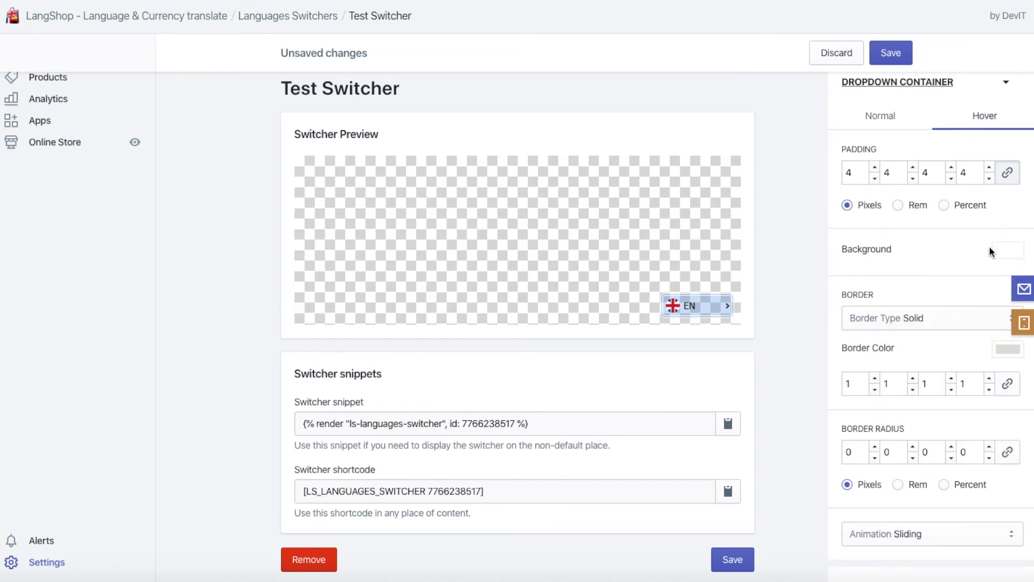
pyautogui.click(1002, 255)
pyautogui.click(907, 403)
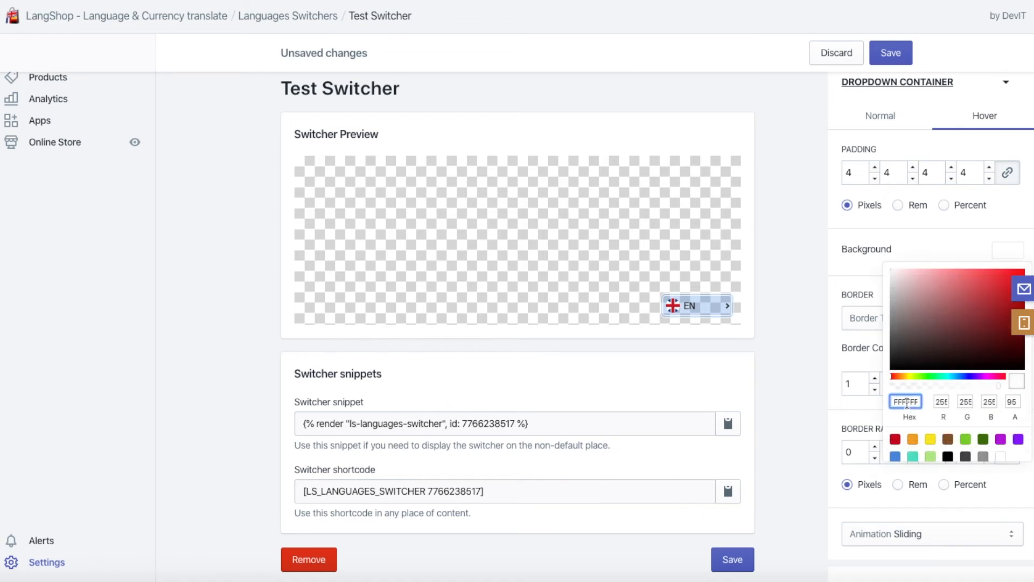
pyautogui.hotkey('ctrl', 'v')
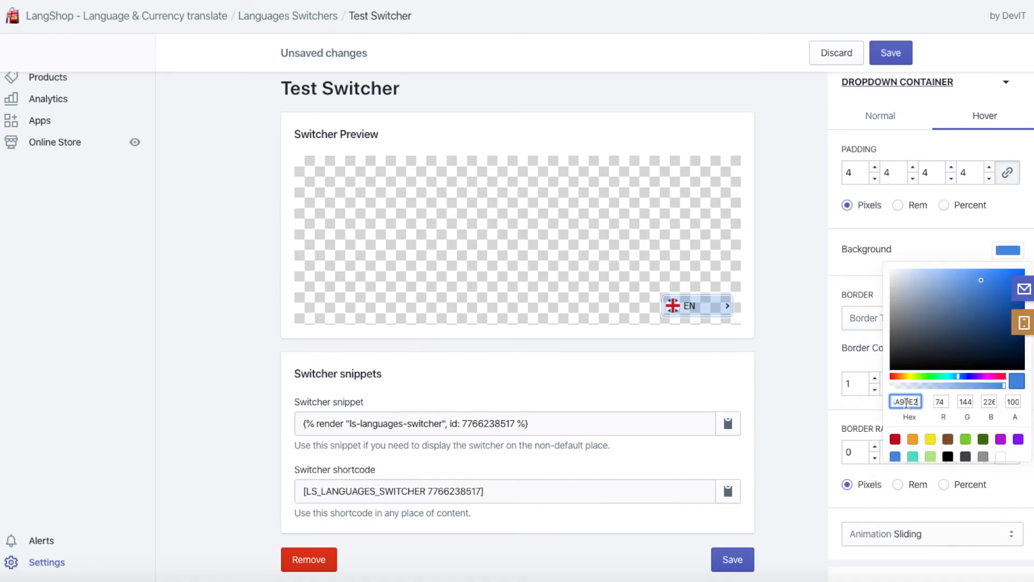
pyautogui.click(939, 238)
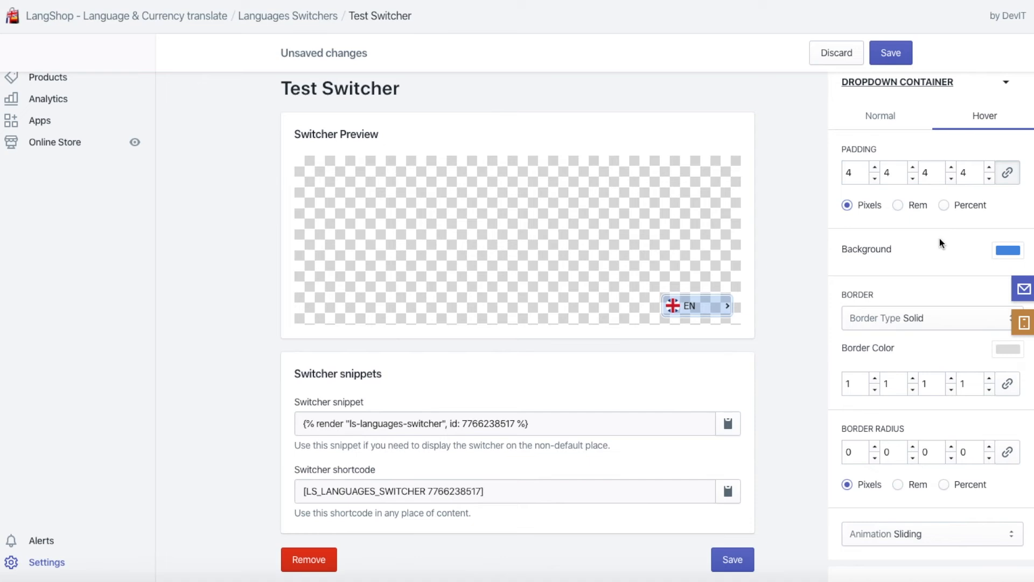
# Step: Check the normal background's alpha value and set the dropdown container's hover background alpha to 28
pyautogui.click(880, 117)
pyautogui.click(1007, 250)
pyautogui.click(1013, 401)
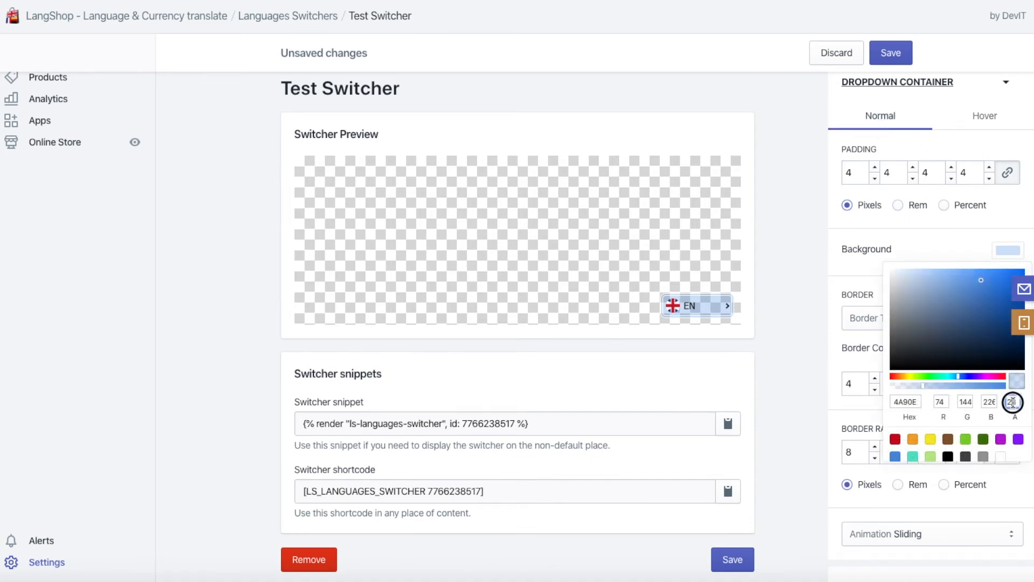
pyautogui.click(987, 114)
pyautogui.click(1005, 251)
pyautogui.click(1013, 402)
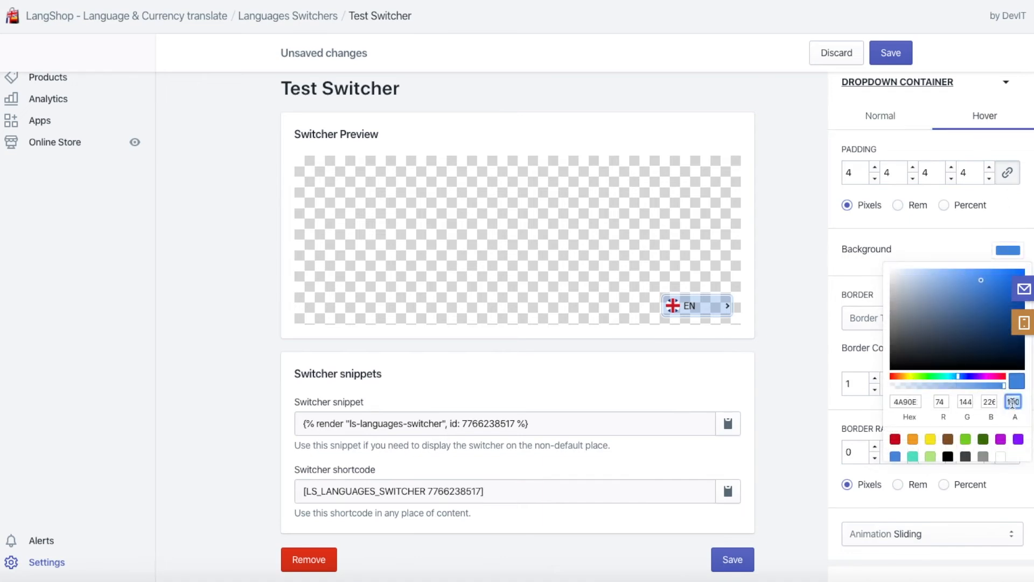
pyautogui.write('28')
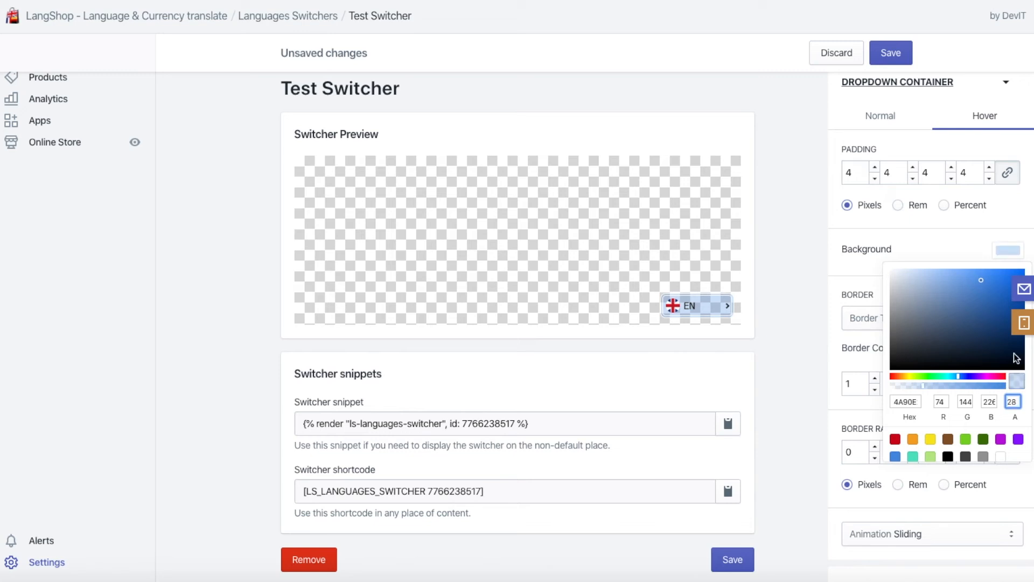
pyautogui.click(947, 248)
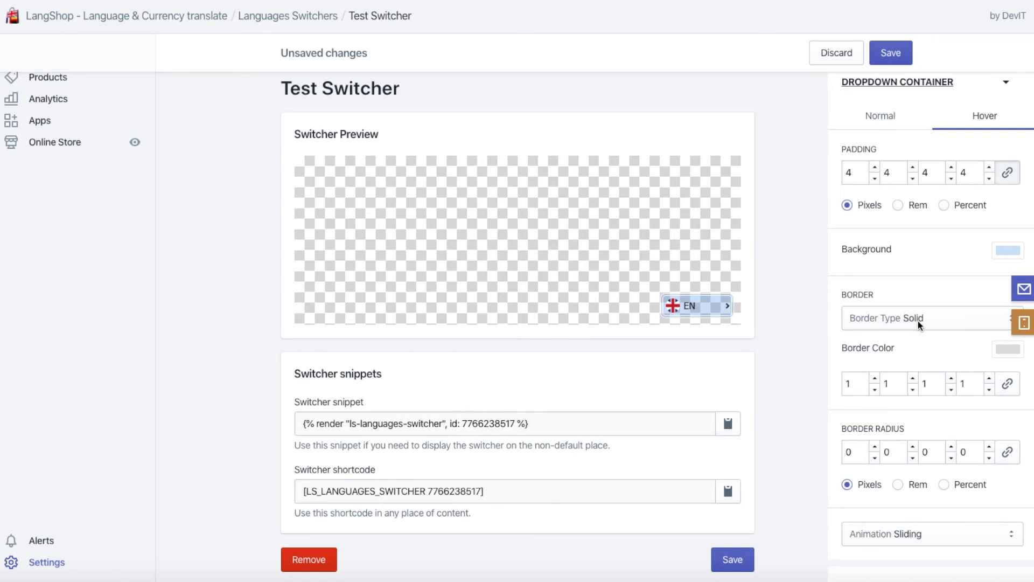
# Step: Set the dropdown container's hover border type to Double, matching the normal style
pyautogui.click(881, 119)
pyautogui.click(975, 119)
pyautogui.click(897, 317)
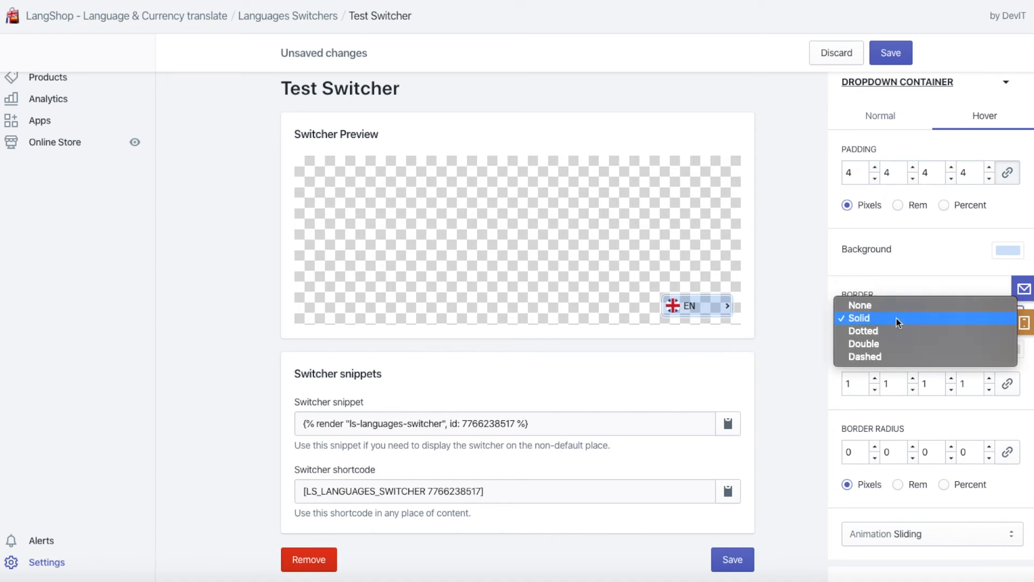
pyautogui.click(888, 344)
pyautogui.click(919, 300)
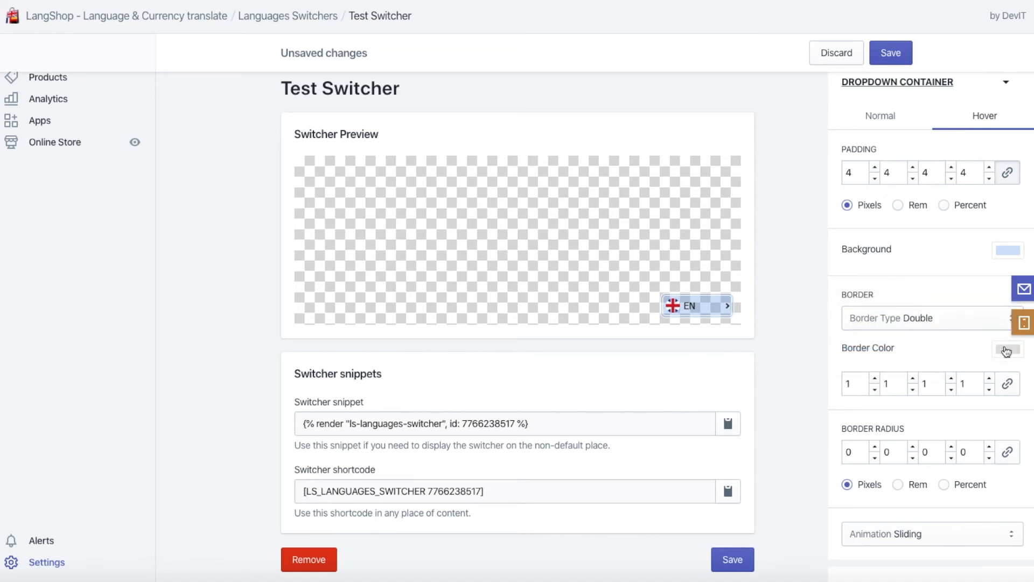
# Step: Copy the dropdown container's normal border color FFFFFF and apply it to the hover border color
pyautogui.click(879, 118)
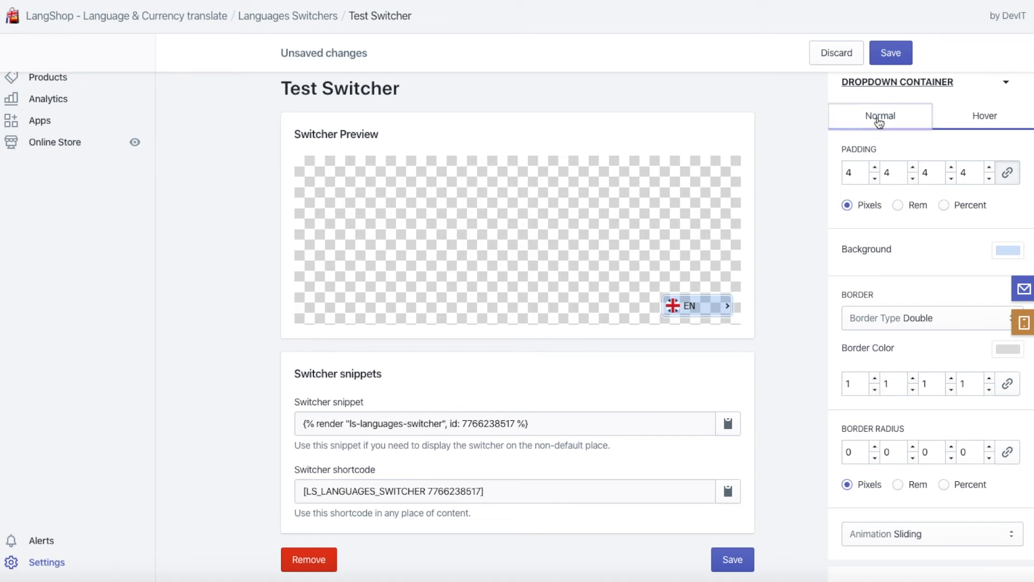
pyautogui.click(1001, 352)
pyautogui.doubleClick(908, 500)
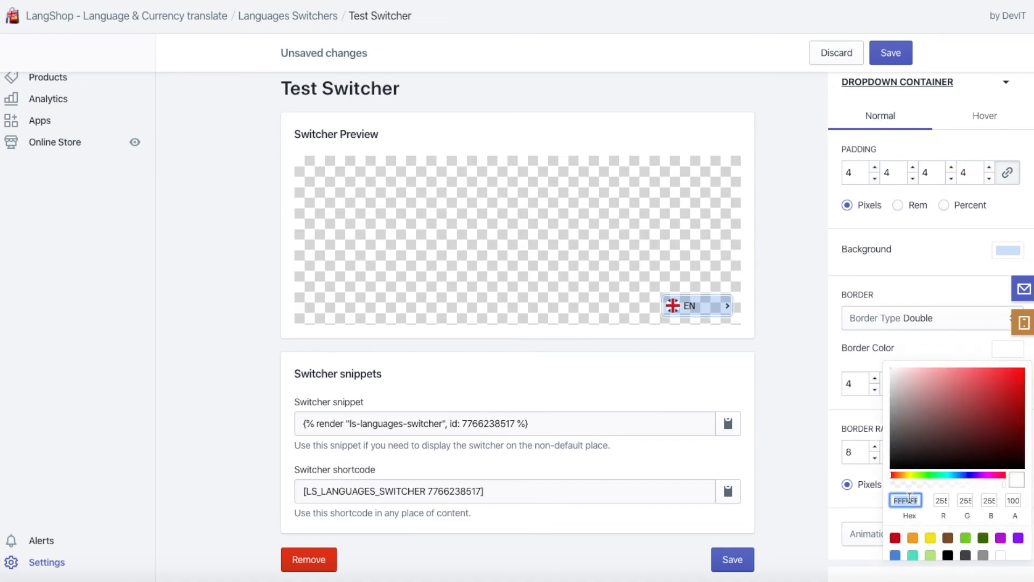
pyautogui.click(967, 246)
pyautogui.click(984, 119)
pyautogui.click(1008, 349)
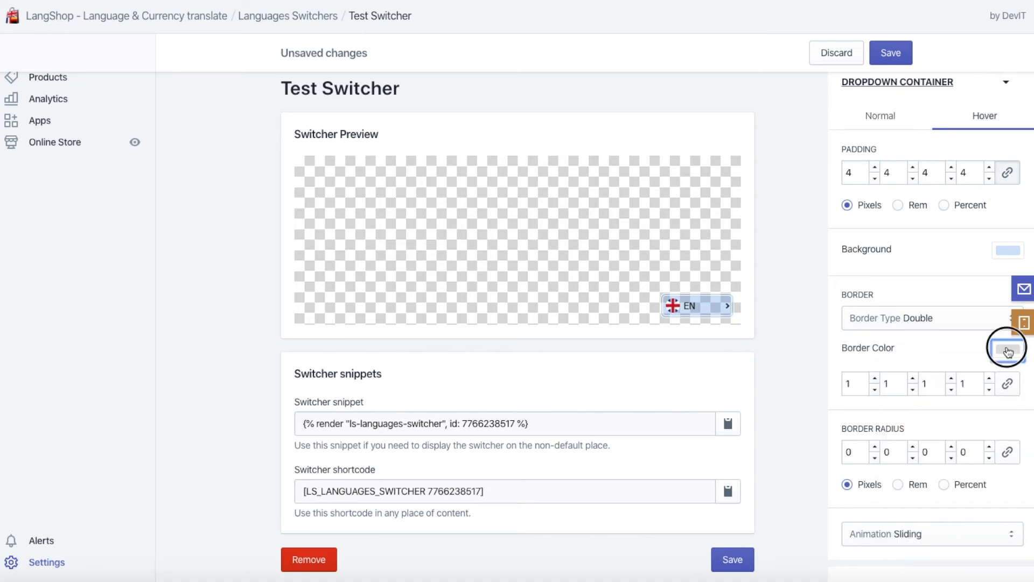
pyautogui.doubleClick(908, 500)
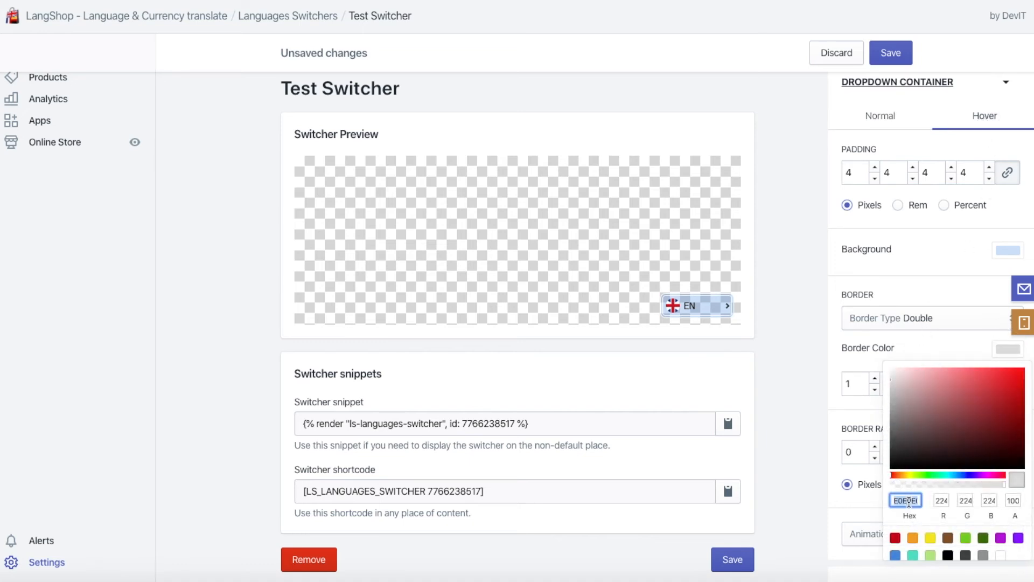
pyautogui.write('FFFFFF')
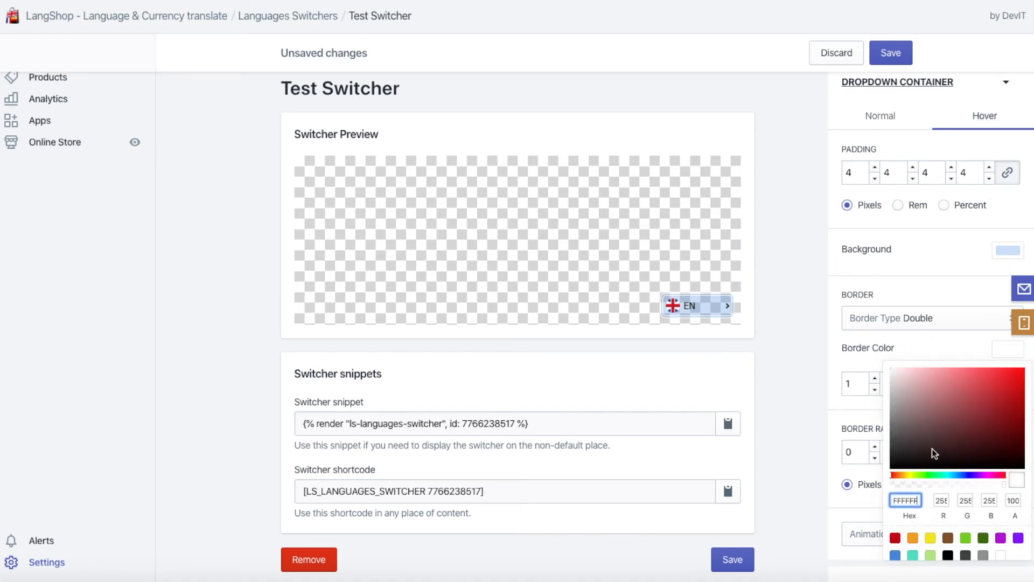
pyautogui.click(960, 353)
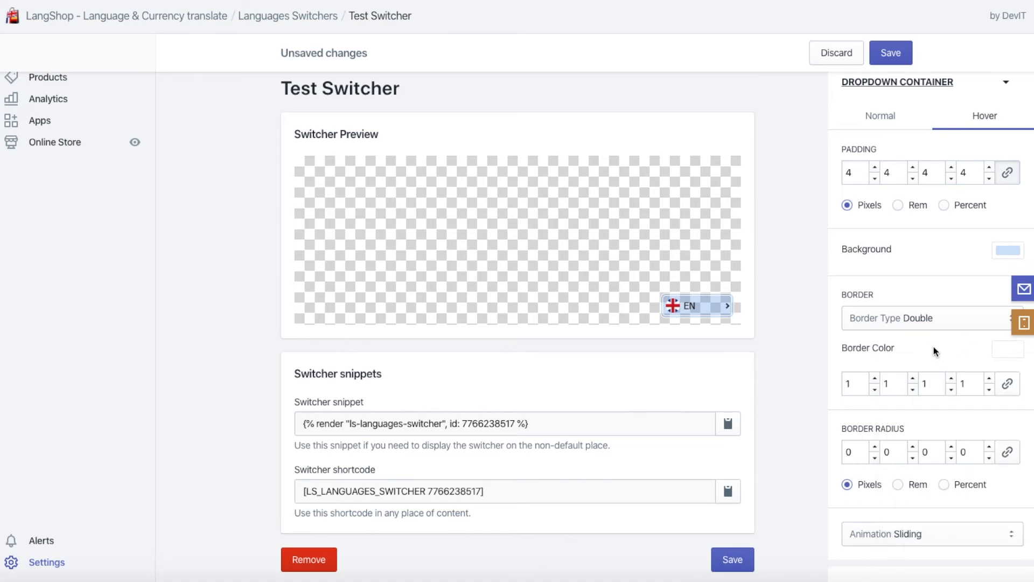
# Step: Link the dropdown container's hover border widths and set all sides to 4, matching the normal style
pyautogui.click(880, 117)
pyautogui.click(972, 118)
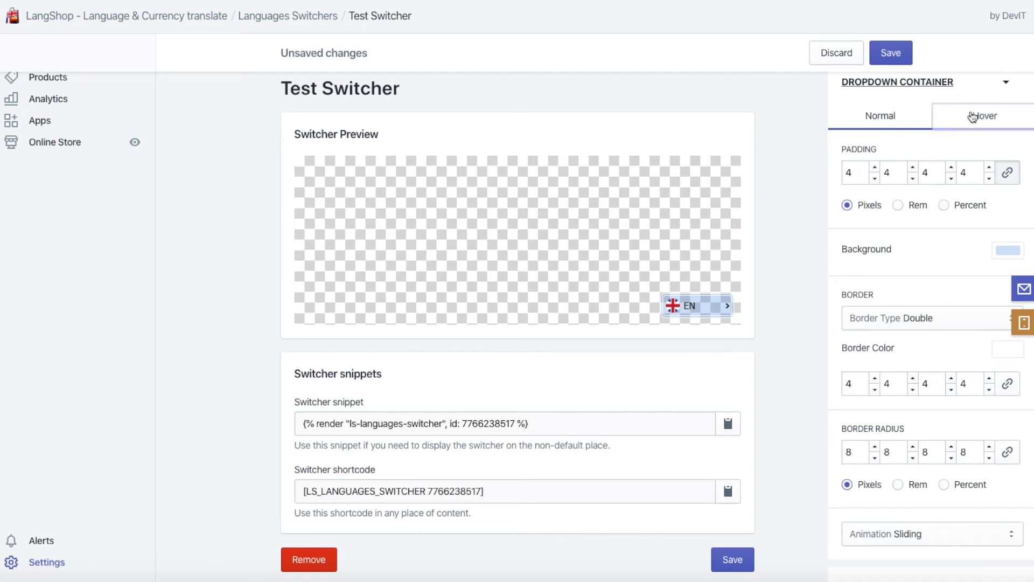
pyautogui.doubleClick(852, 383)
pyautogui.write('4')
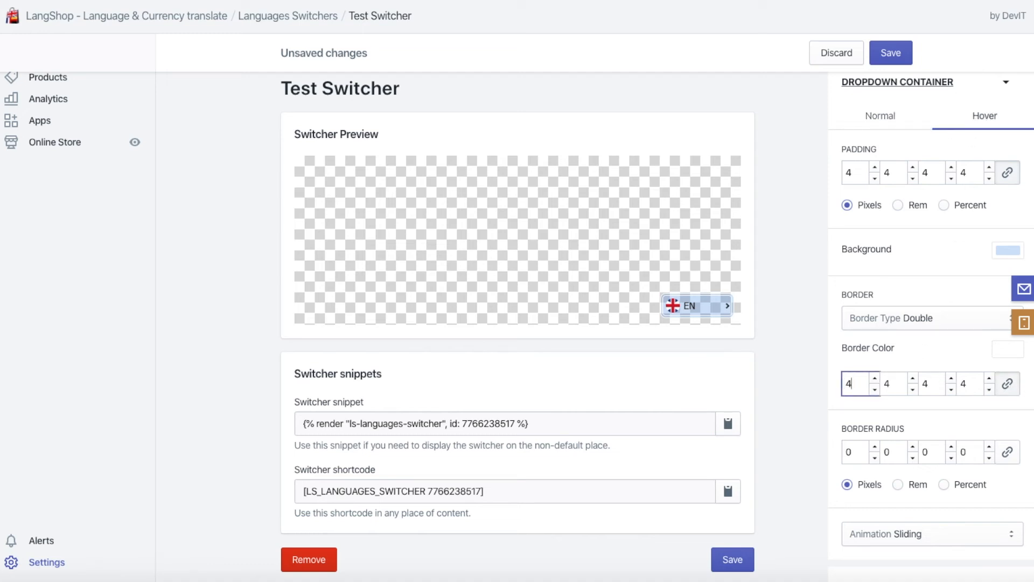
pyautogui.click(914, 408)
# Step: Link the dropdown container's hover border radius values and set all corners to 8 pixels
pyautogui.click(890, 124)
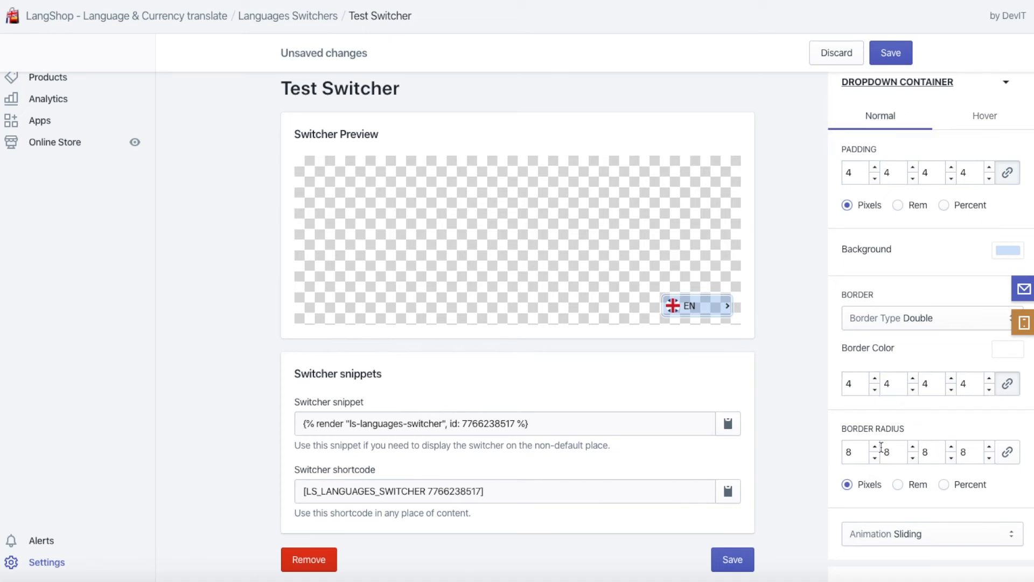
pyautogui.click(986, 128)
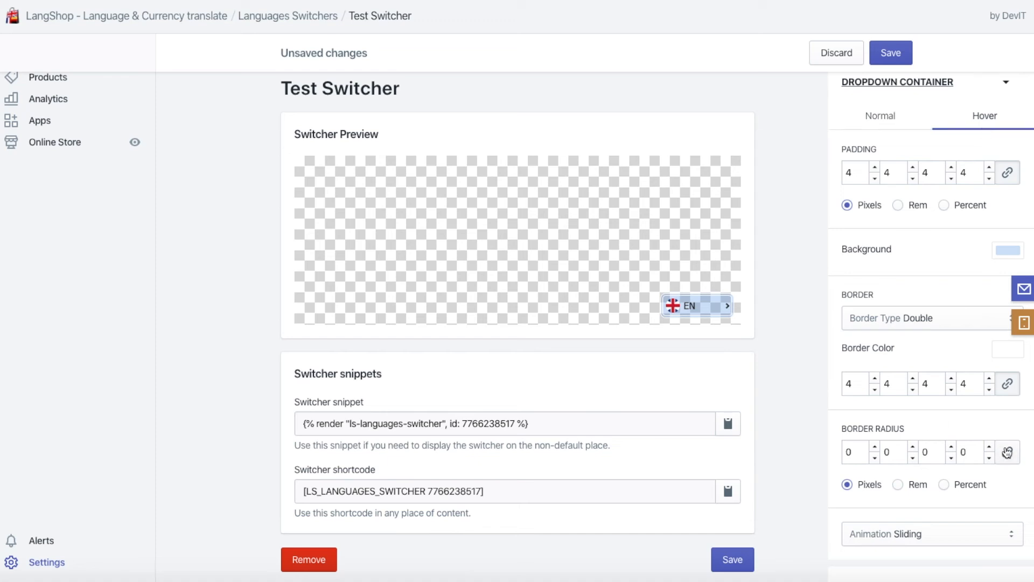
pyautogui.doubleClick(844, 451)
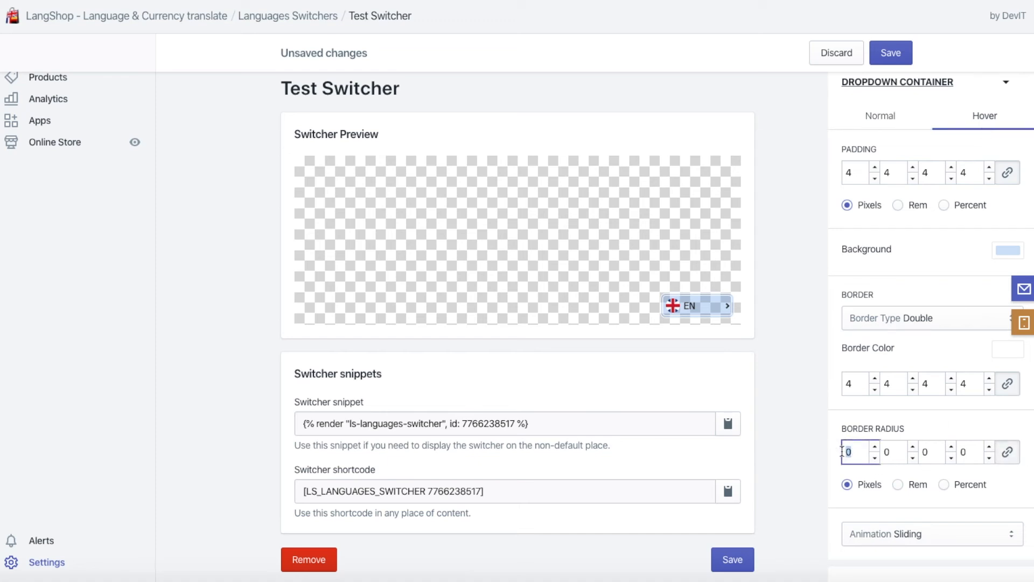
pyautogui.write('8')
pyautogui.click(932, 426)
# Step: Compare the dropdown container's normal and hover settings and save the switcher changes
pyautogui.scroll(-2, 904, 503)
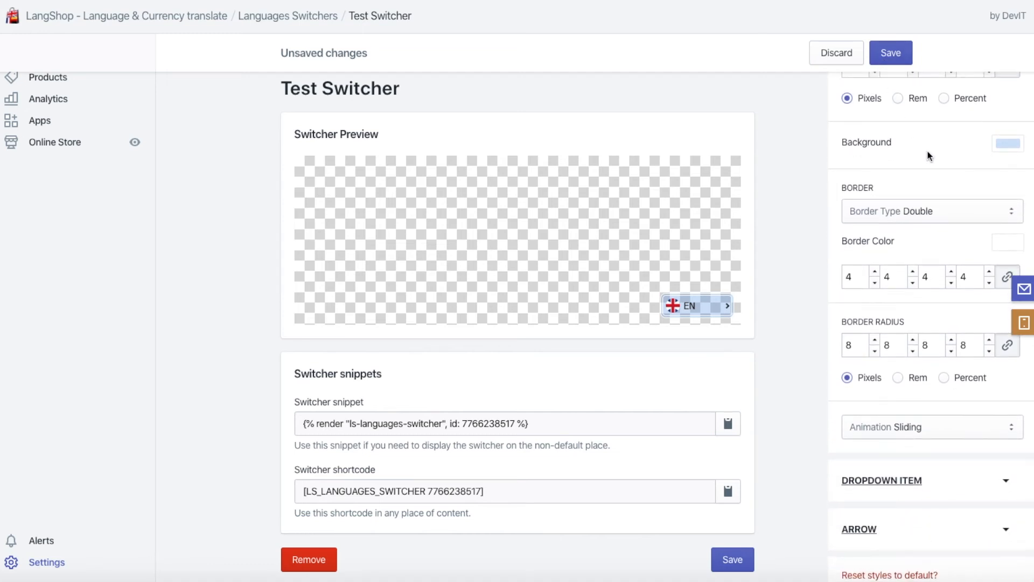
pyautogui.scroll(2, 916, 130)
pyautogui.click(888, 86)
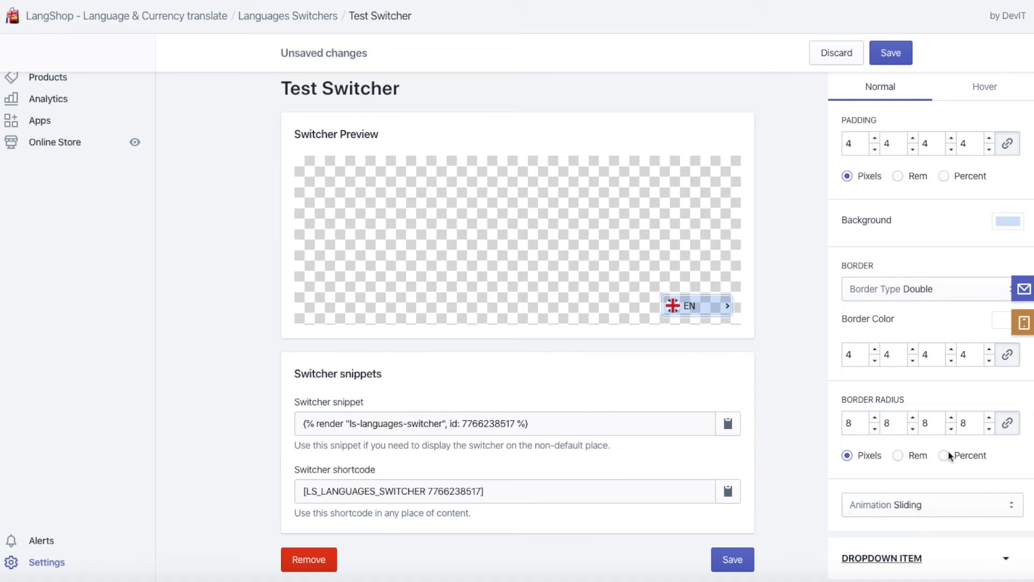
pyautogui.click(985, 88)
pyautogui.click(900, 47)
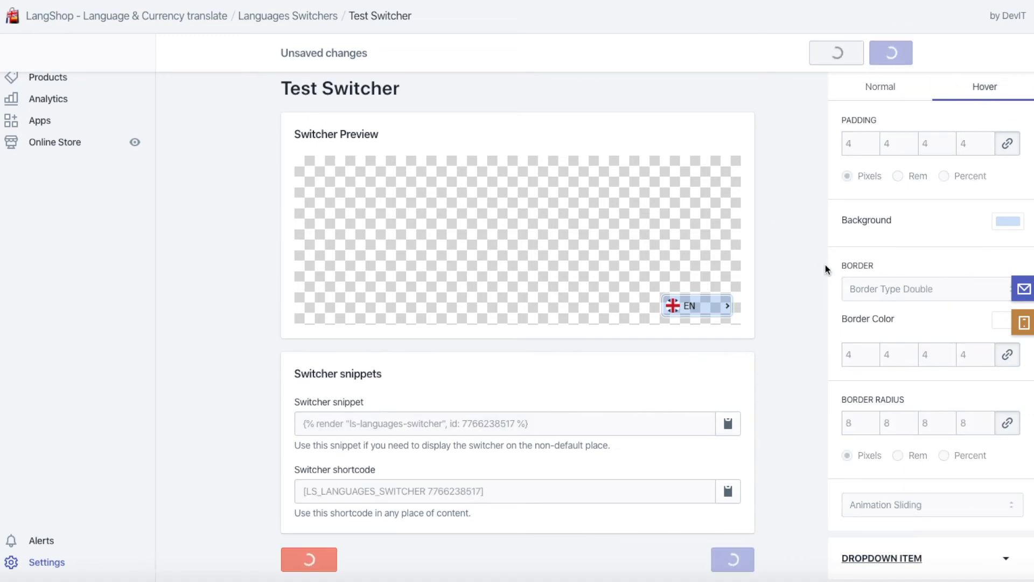
pyautogui.moveTo(704, 315)
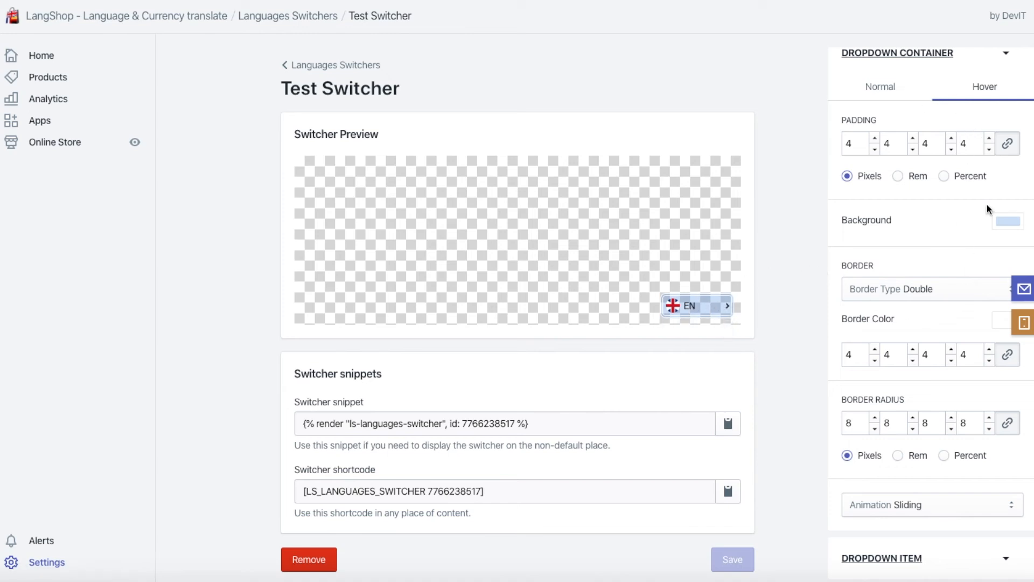
pyautogui.click(872, 89)
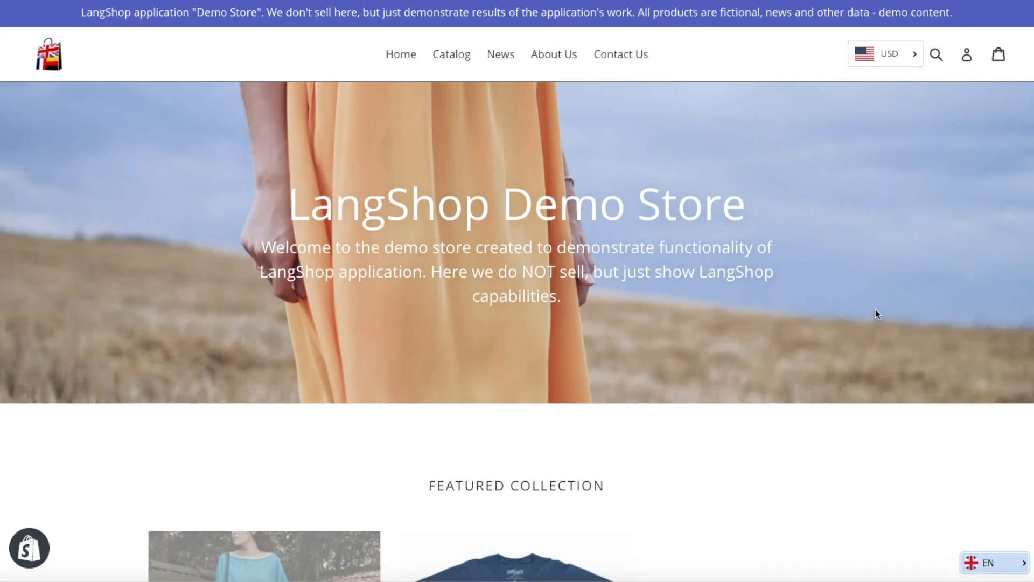
# Step: Expand the language switcher on the demo store page and check how its dropdown list looks
pyautogui.scroll(-2, 876, 459)
pyautogui.scroll(2, 915, 496)
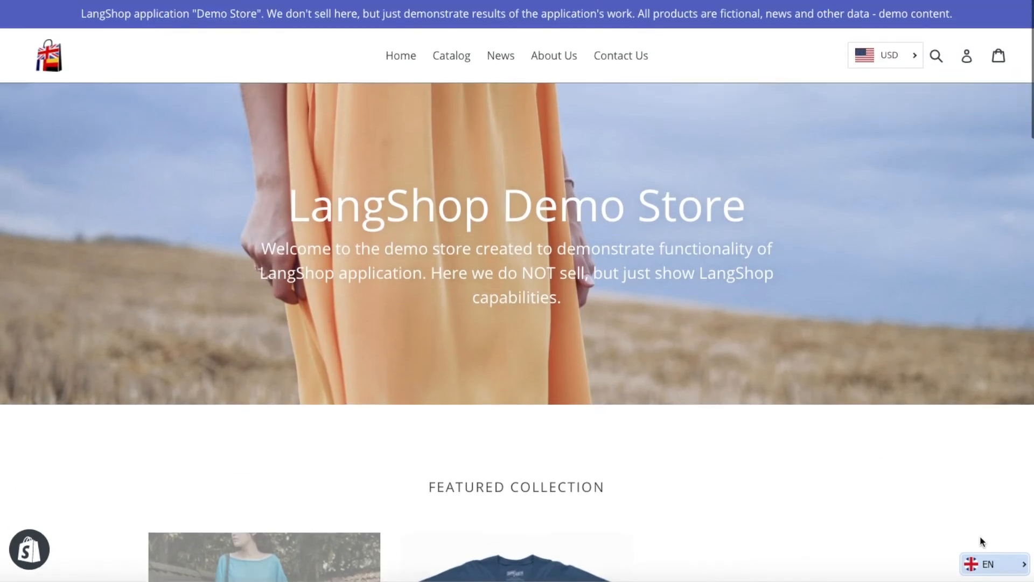
pyautogui.click(998, 563)
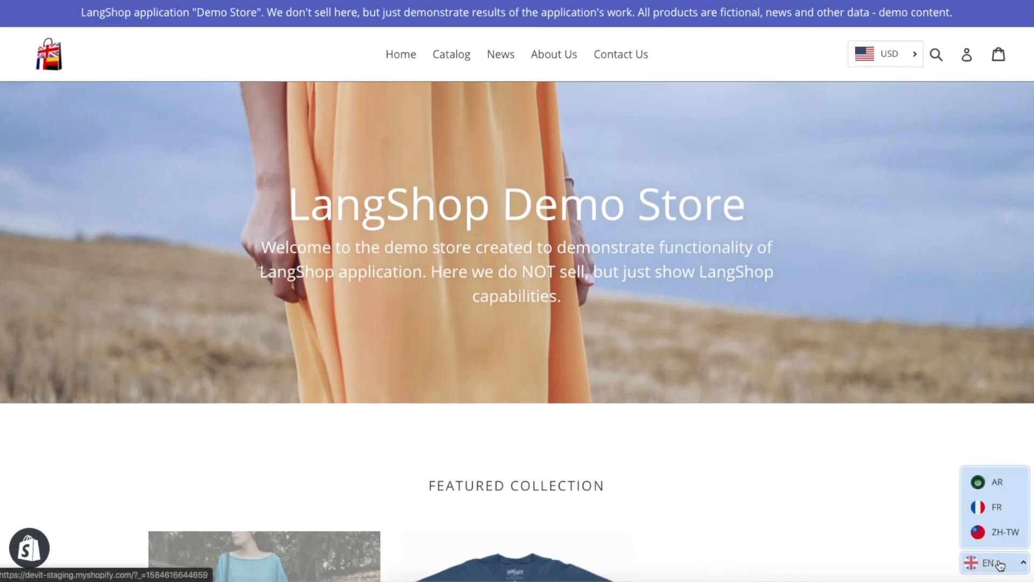
pyautogui.click(997, 509)
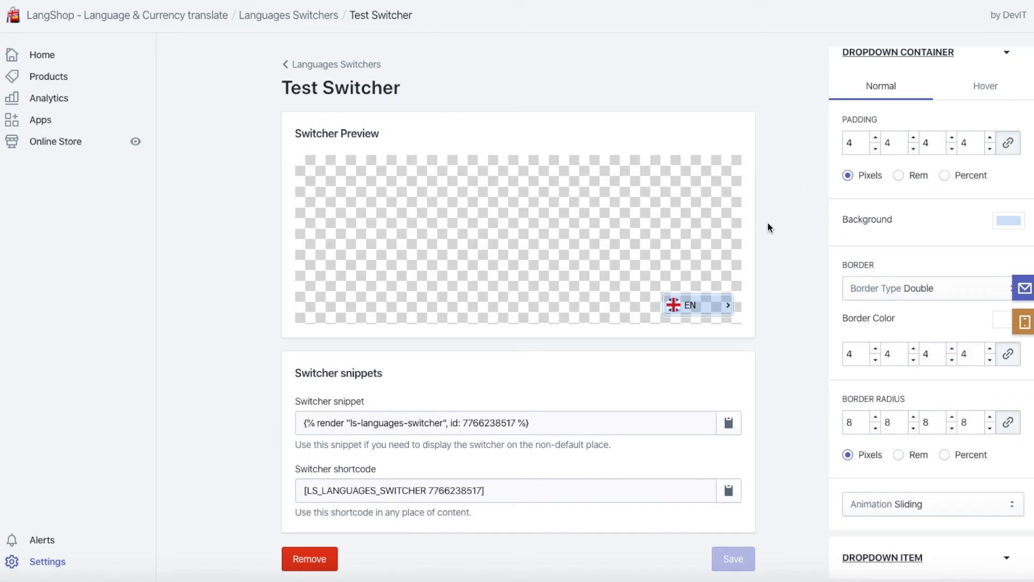
# Step: Collapse the dropdown container settings and open the dropdown item's normal style settings for review
pyautogui.click(856, 56)
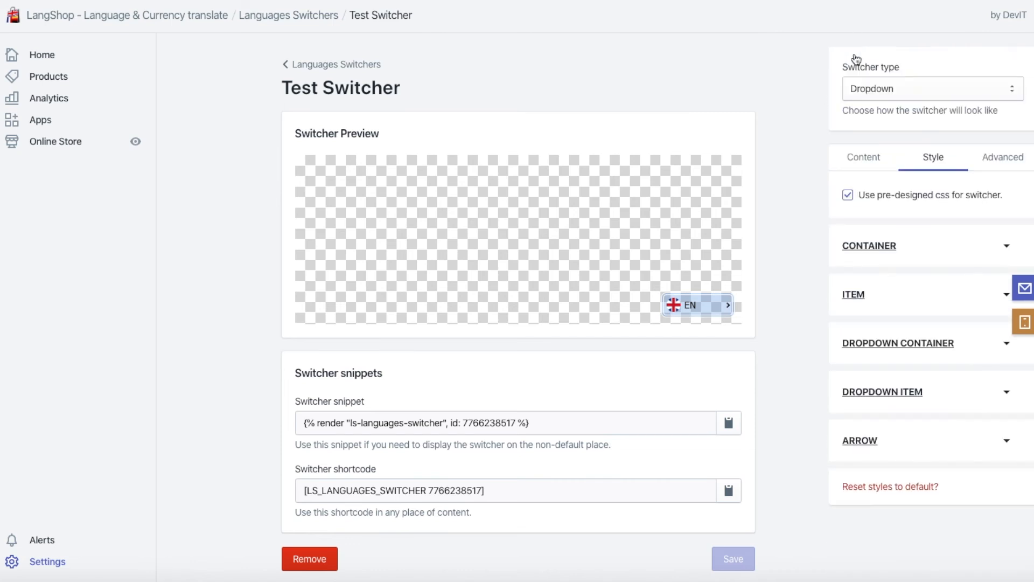
pyautogui.click(868, 391)
pyautogui.scroll(-5, 837, 377)
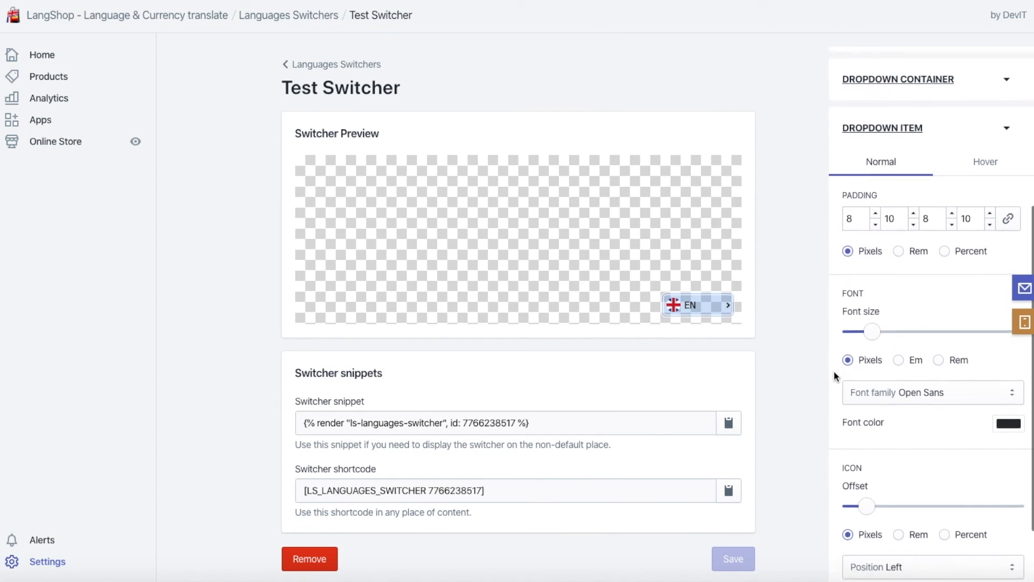
pyautogui.scroll(-1, 834, 372)
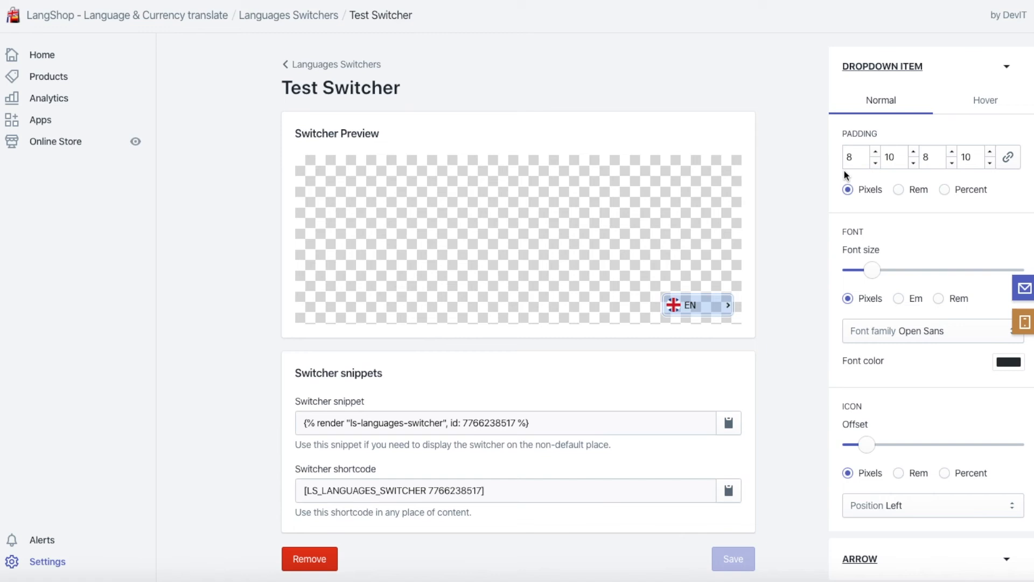
pyautogui.scroll(-1, 891, 341)
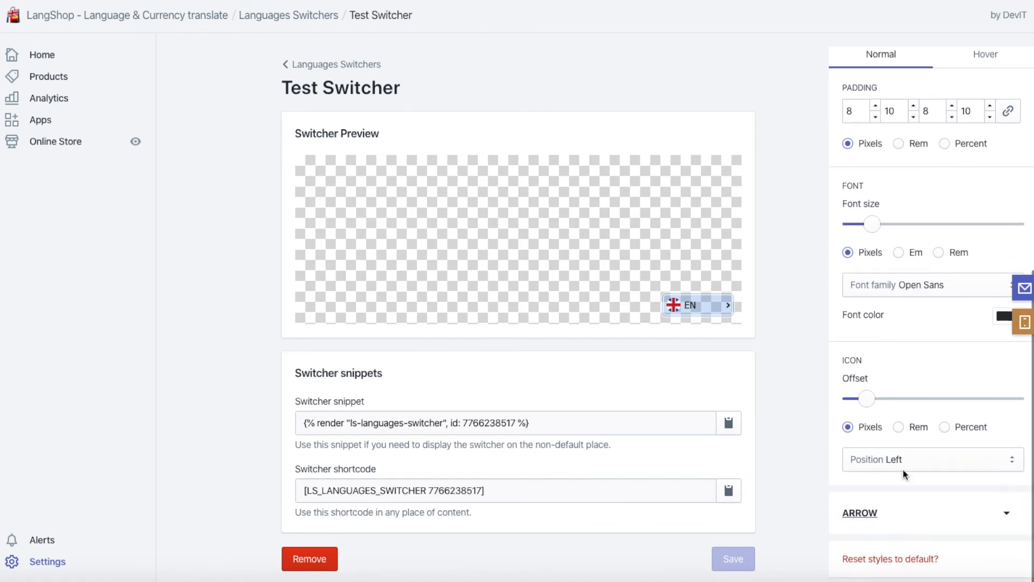
pyautogui.scroll(2, 903, 424)
pyautogui.scroll(-1, 839, 192)
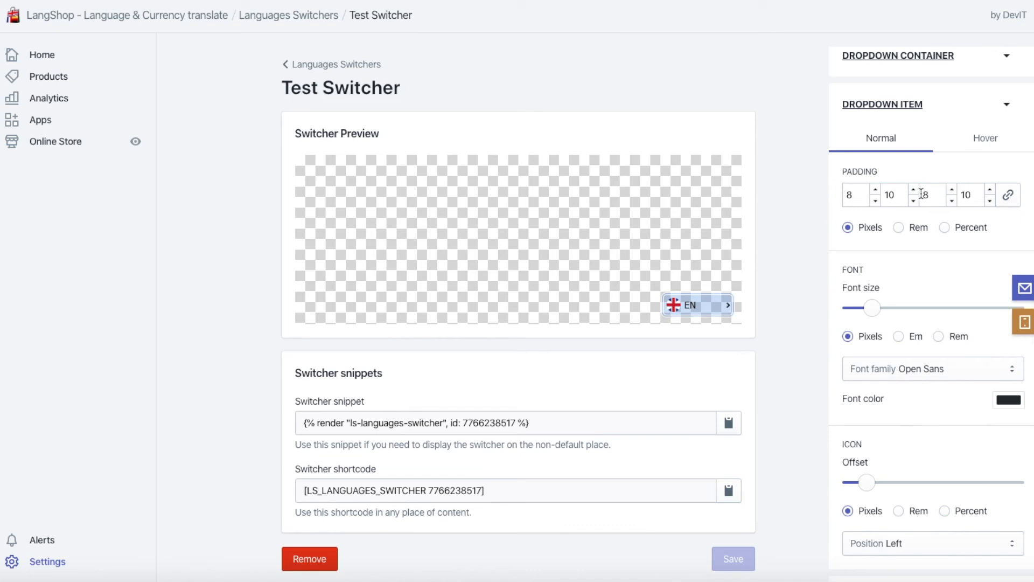
# Step: Link the dropdown item's normal padding values, set all sides to 3 pixels, and save the switcher
pyautogui.click(1008, 195)
pyautogui.doubleClick(849, 192)
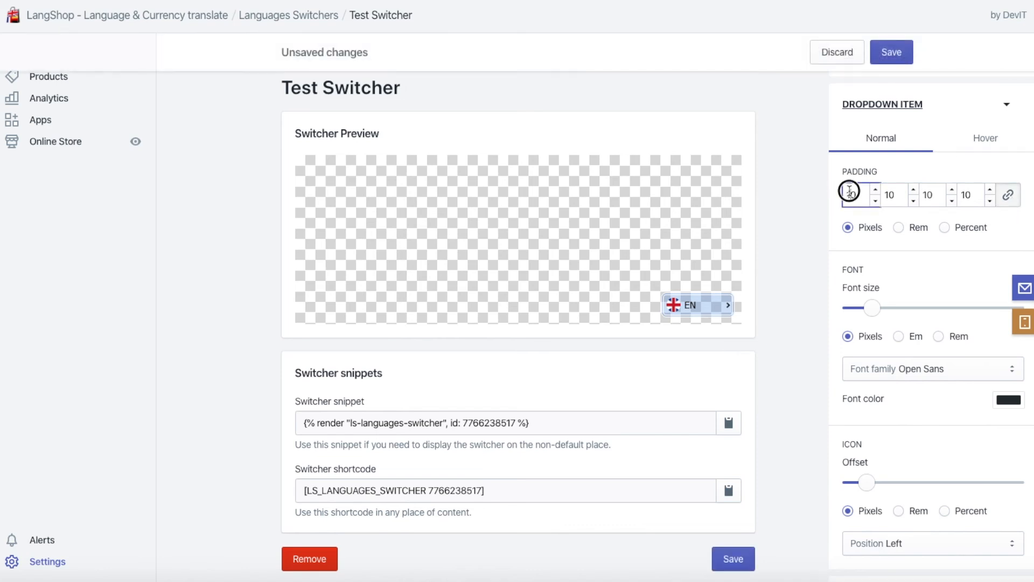
pyautogui.write('3')
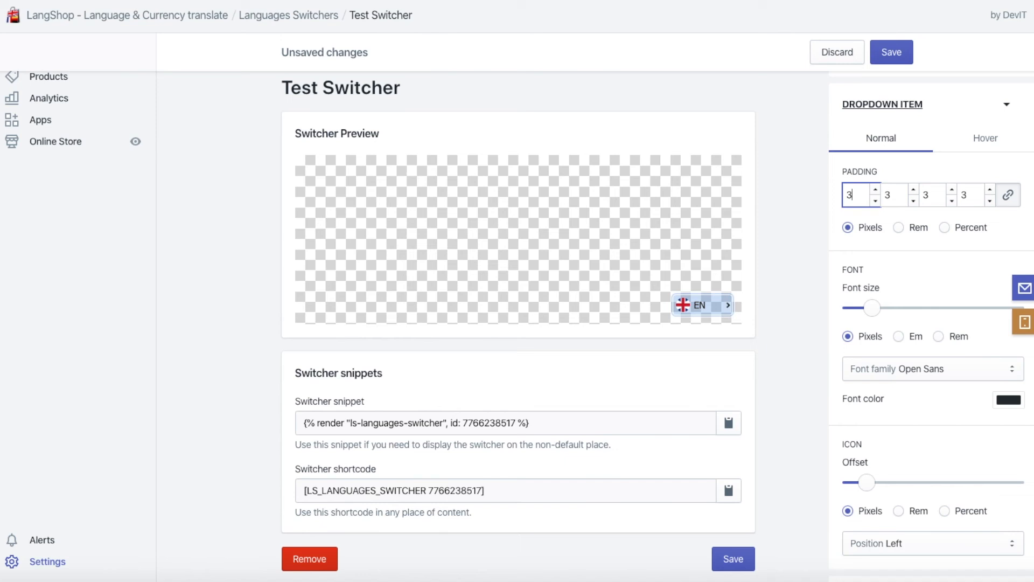
pyautogui.click(728, 305)
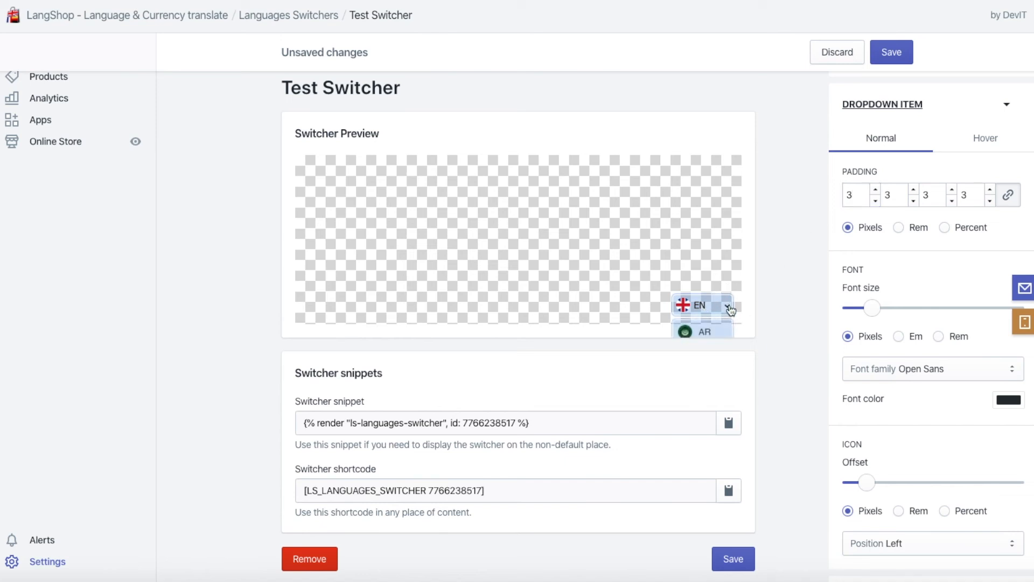
pyautogui.click(891, 52)
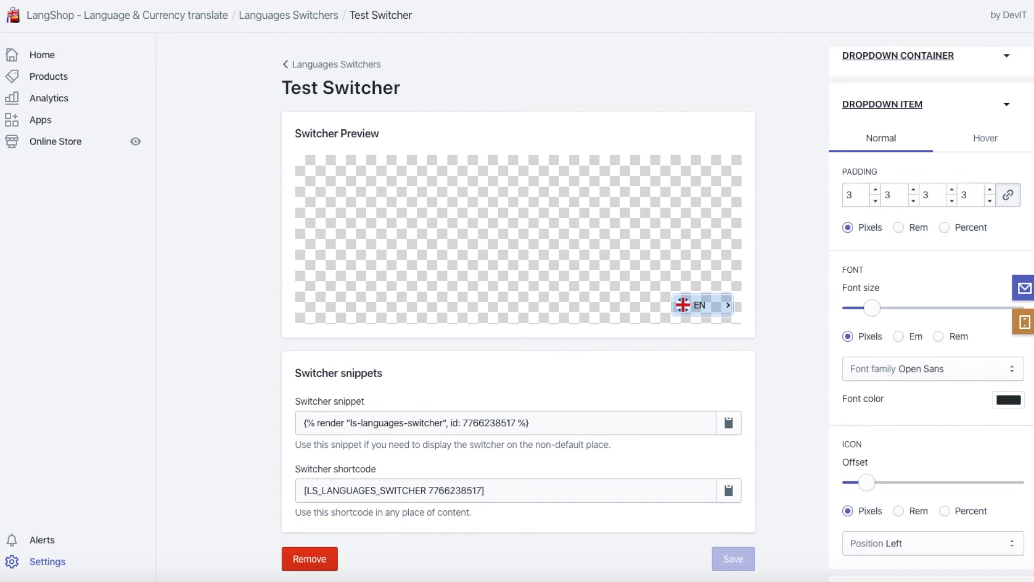
# Step: Set the dropdown item's normal font family to Tahoma and its font color to black, and save the switcher
pyautogui.moveTo(871, 308); pyautogui.dragTo(872, 309)
pyautogui.click(949, 371)
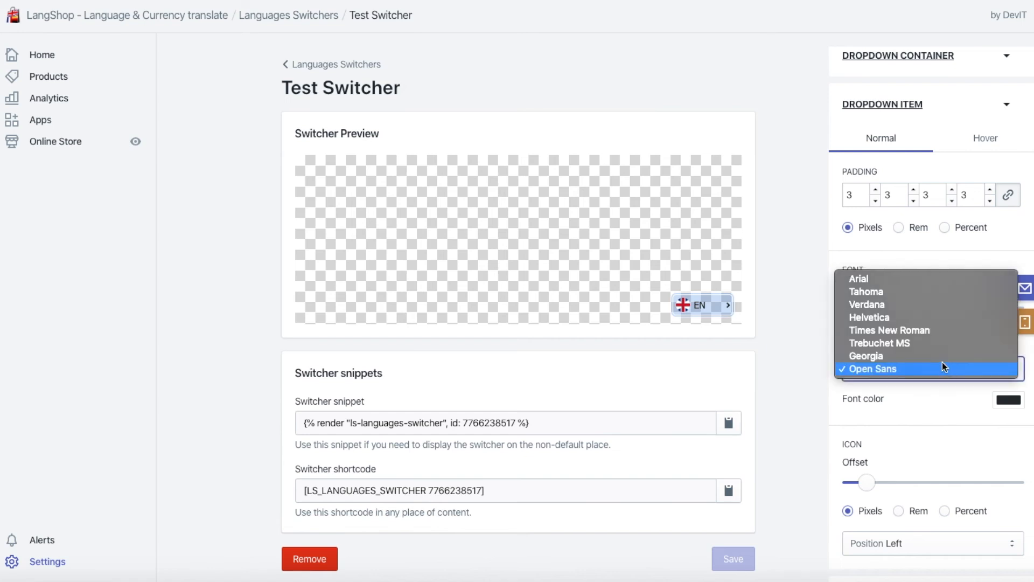
pyautogui.click(911, 293)
pyautogui.click(1009, 399)
pyautogui.click(948, 383)
pyautogui.click(940, 408)
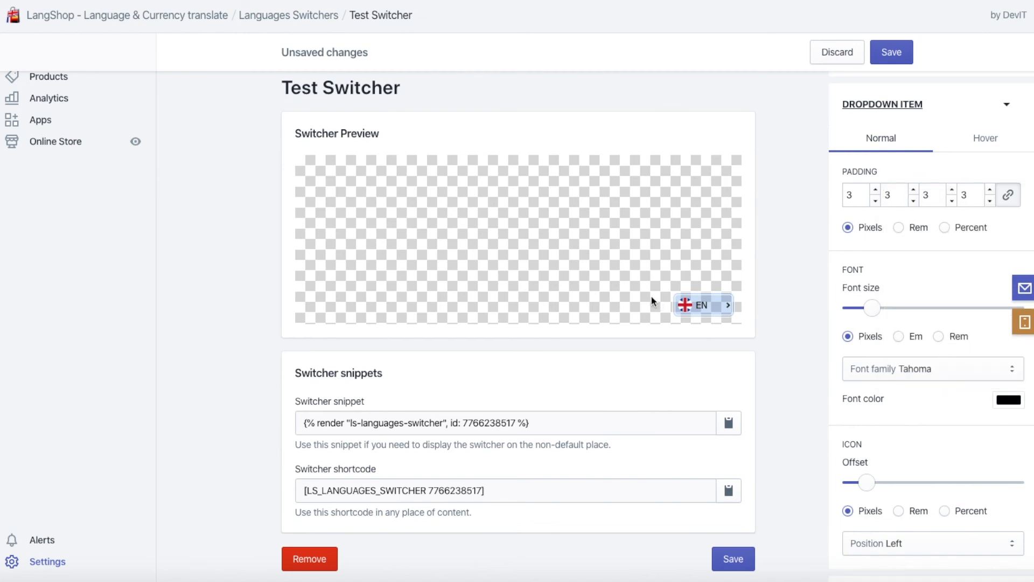
pyautogui.click(729, 307)
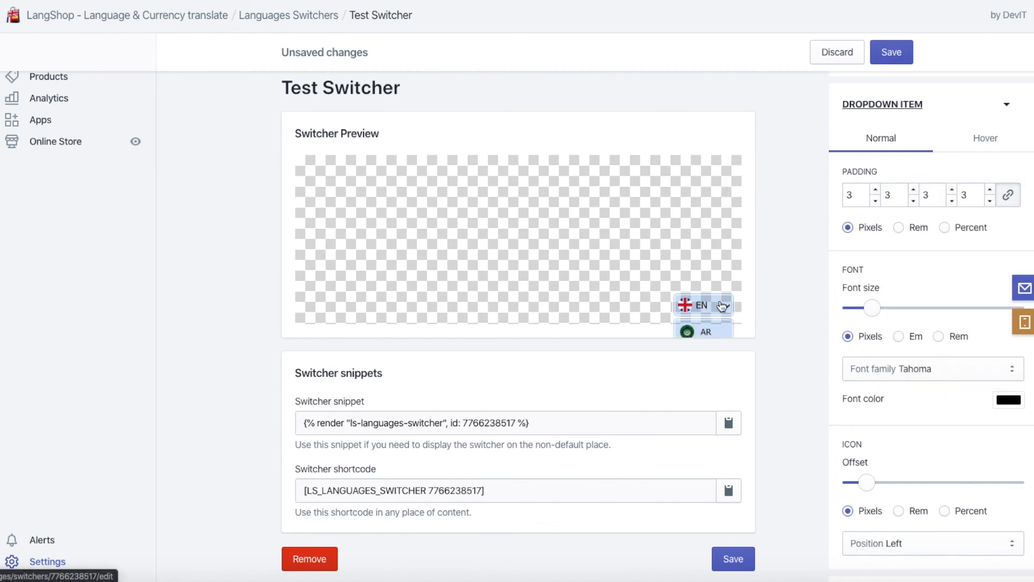
pyautogui.click(724, 305)
pyautogui.click(894, 51)
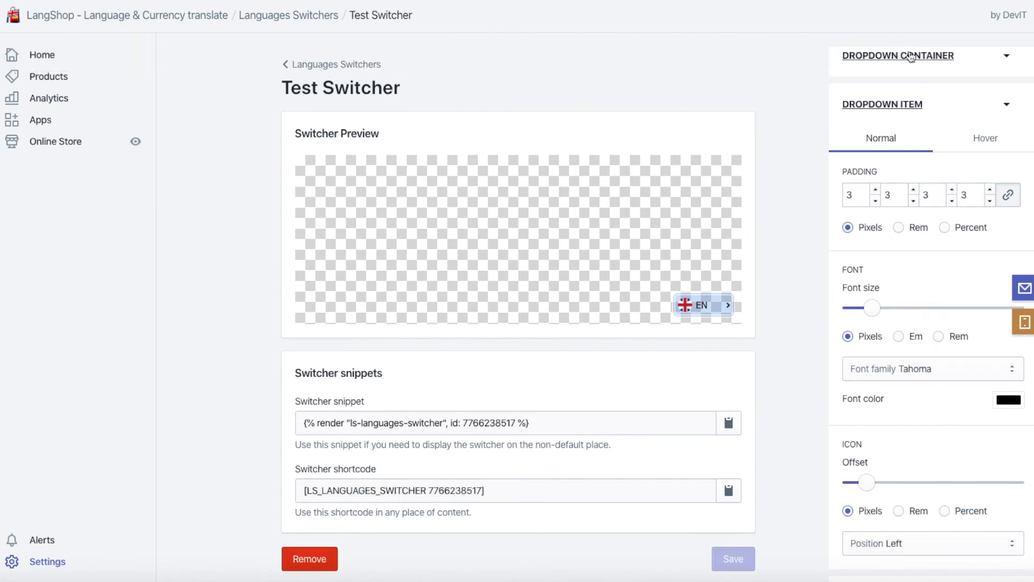
# Step: Set the dropdown item's normal icon offset to 3 pixels
pyautogui.scroll(-3, 834, 407)
pyautogui.scroll(-1, 832, 356)
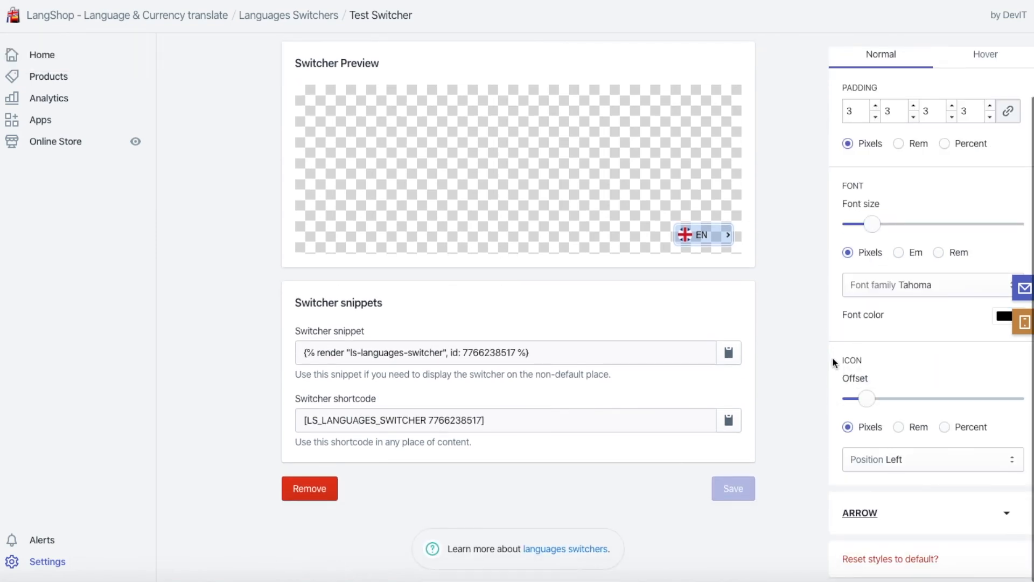
pyautogui.scroll(2, 833, 357)
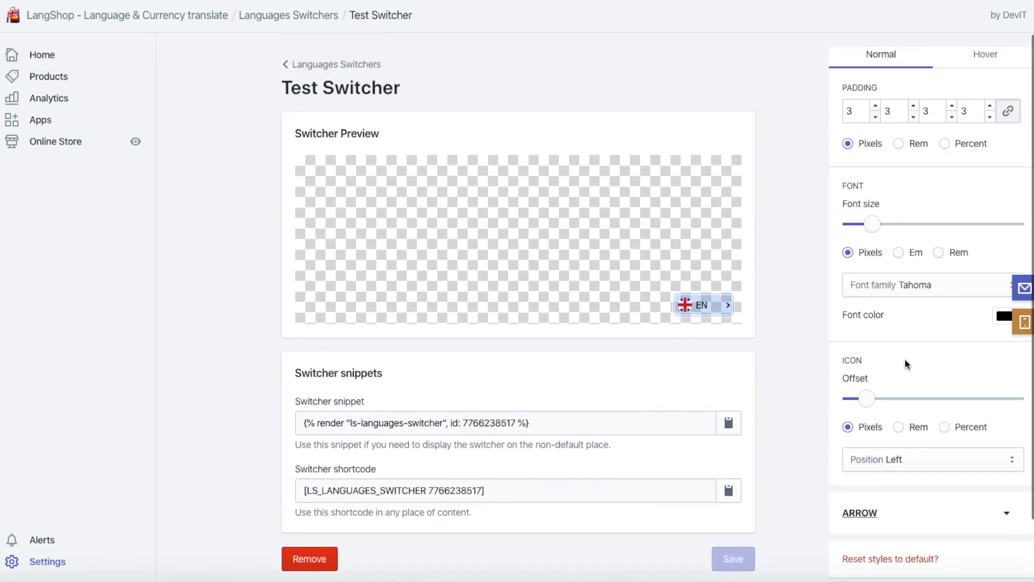
pyautogui.moveTo(866, 404); pyautogui.dragTo(856, 411)
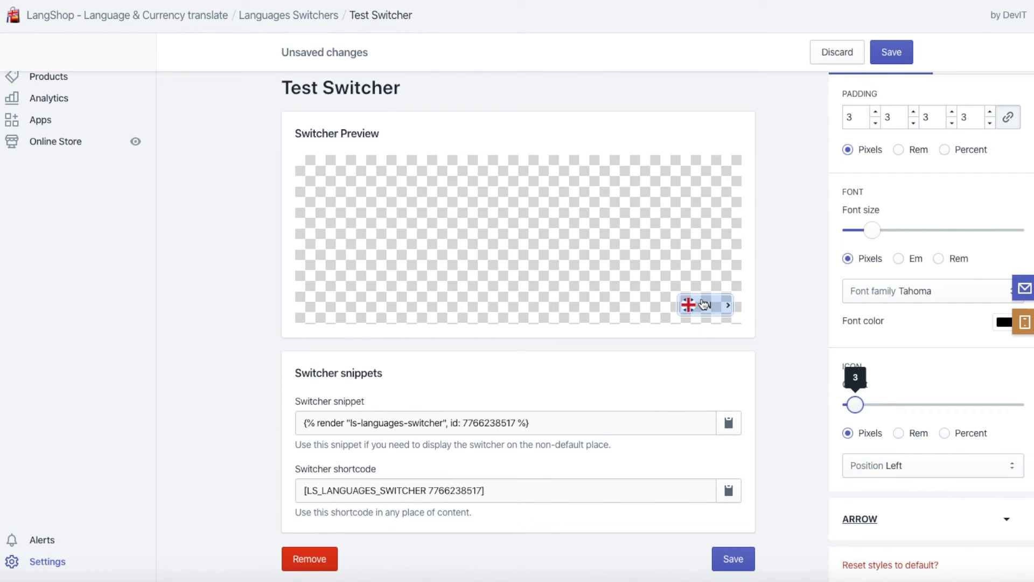
# Step: Try the Right icon position for the dropdown item, return it to Left, and save the switcher
pyautogui.click(884, 471)
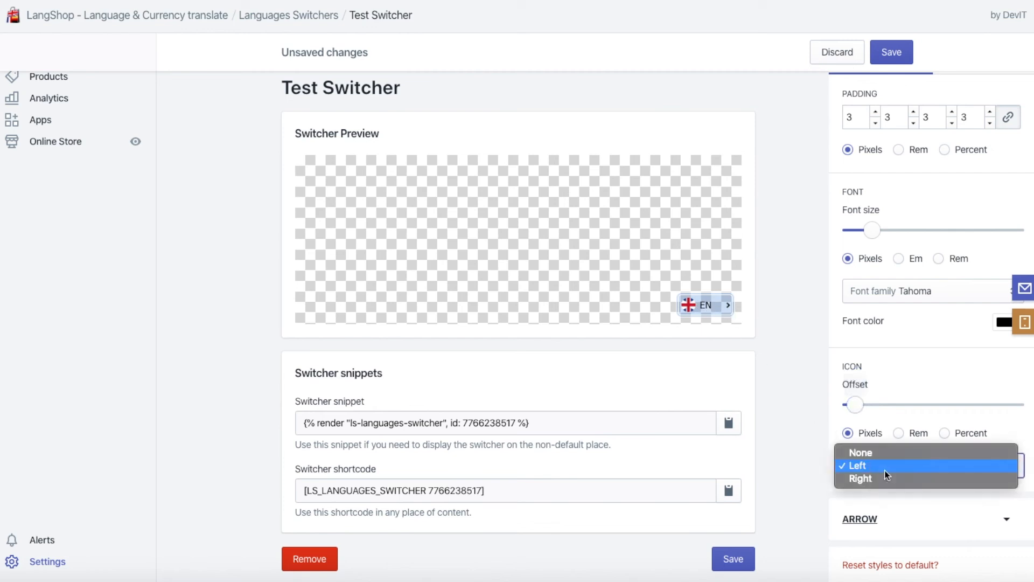
pyautogui.click(871, 479)
pyautogui.click(874, 462)
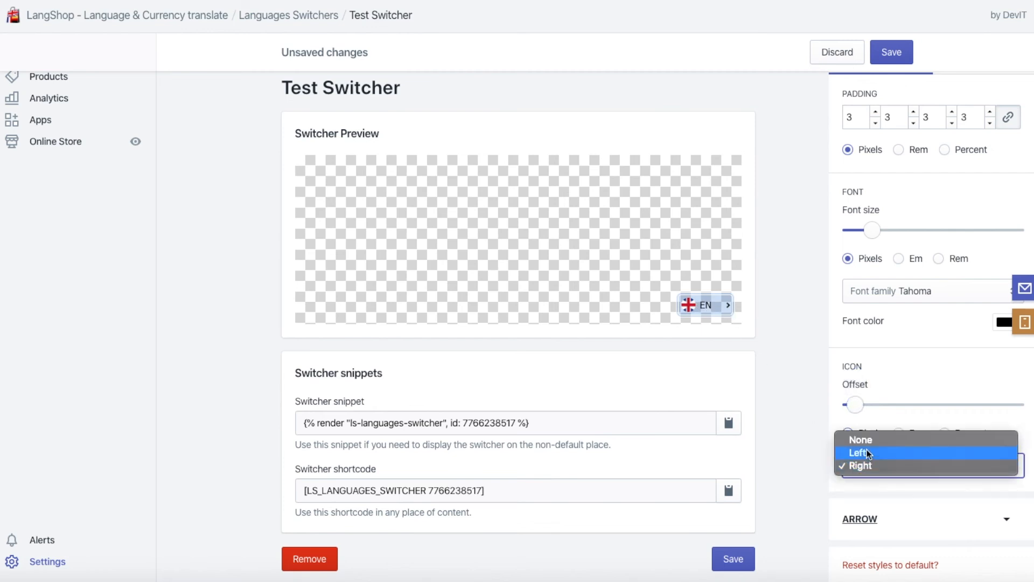
pyautogui.click(868, 452)
pyautogui.click(865, 463)
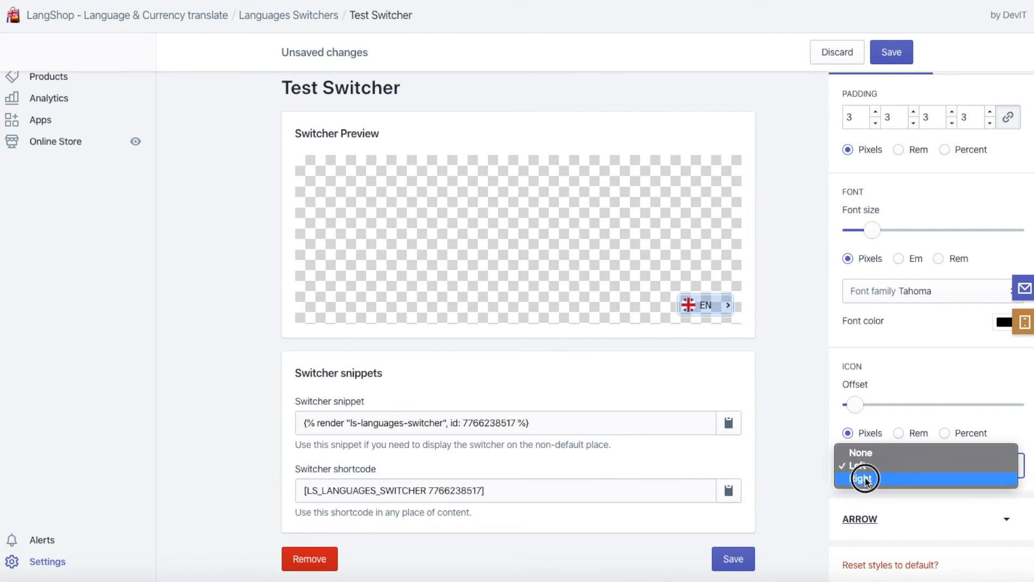
pyautogui.click(866, 477)
pyautogui.click(869, 465)
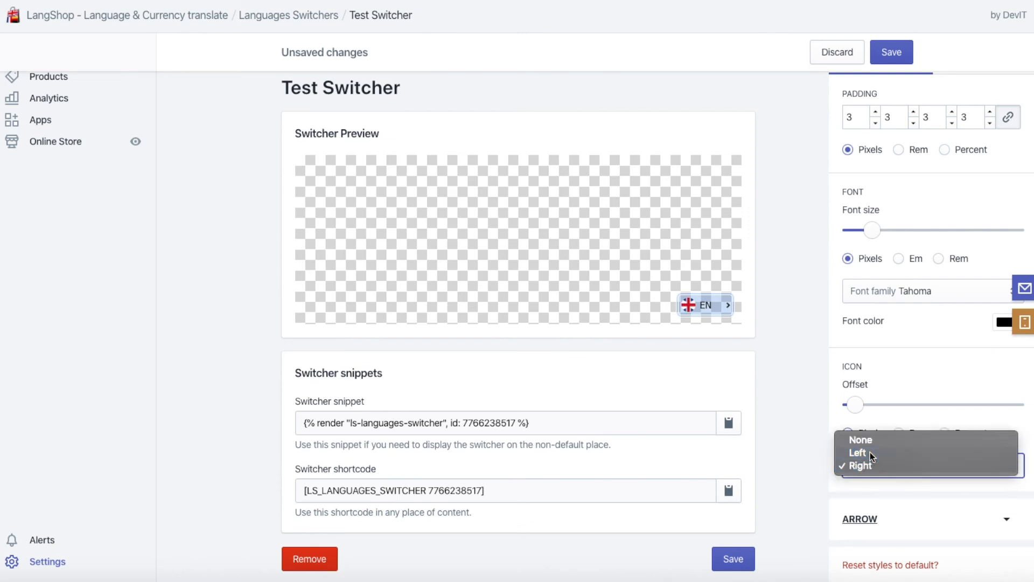
pyautogui.click(871, 452)
pyautogui.click(888, 52)
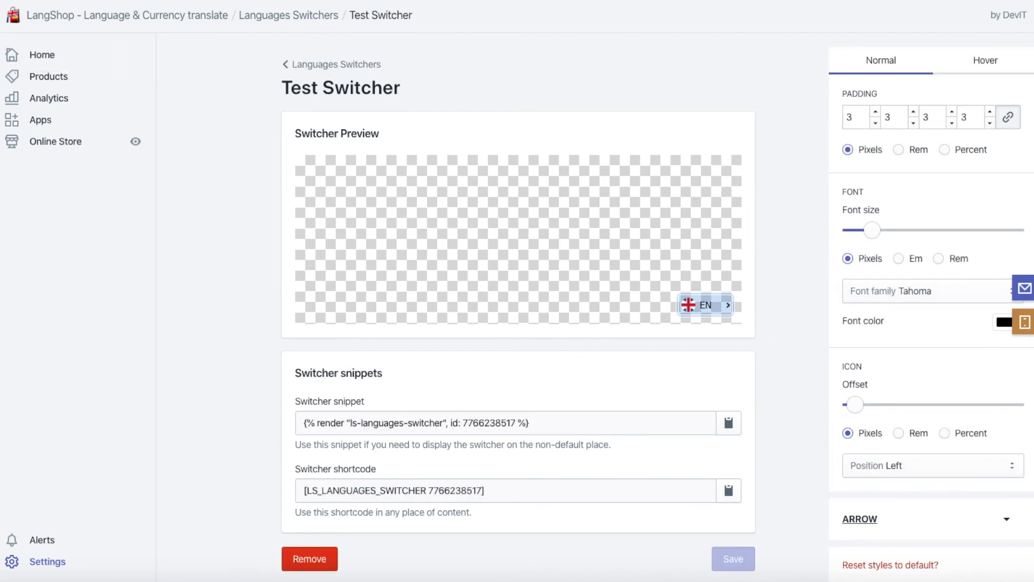
# Step: Link the dropdown item's hover padding values and set all sides to 3 pixels, matching the normal style
pyautogui.scroll(1, 947, 166)
pyautogui.scroll(-1, 946, 164)
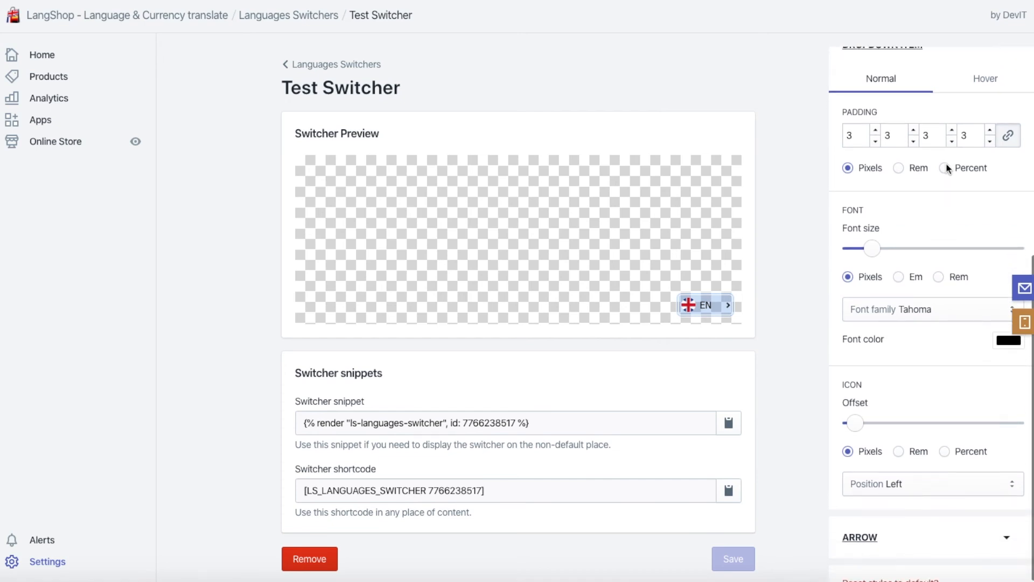
pyautogui.click(1004, 83)
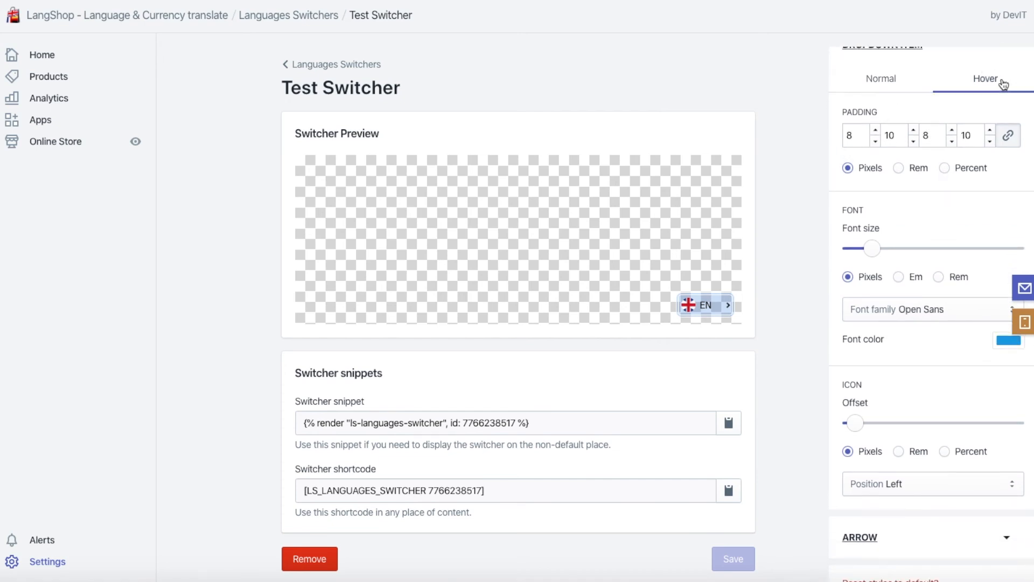
pyautogui.click(1008, 136)
pyautogui.doubleClick(855, 135)
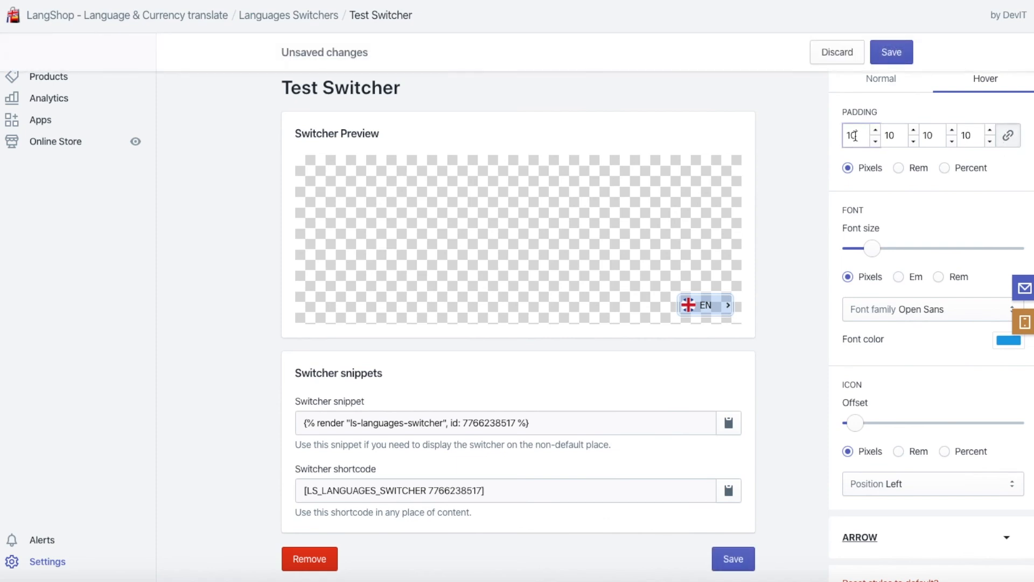
pyautogui.write('3')
pyautogui.click(921, 193)
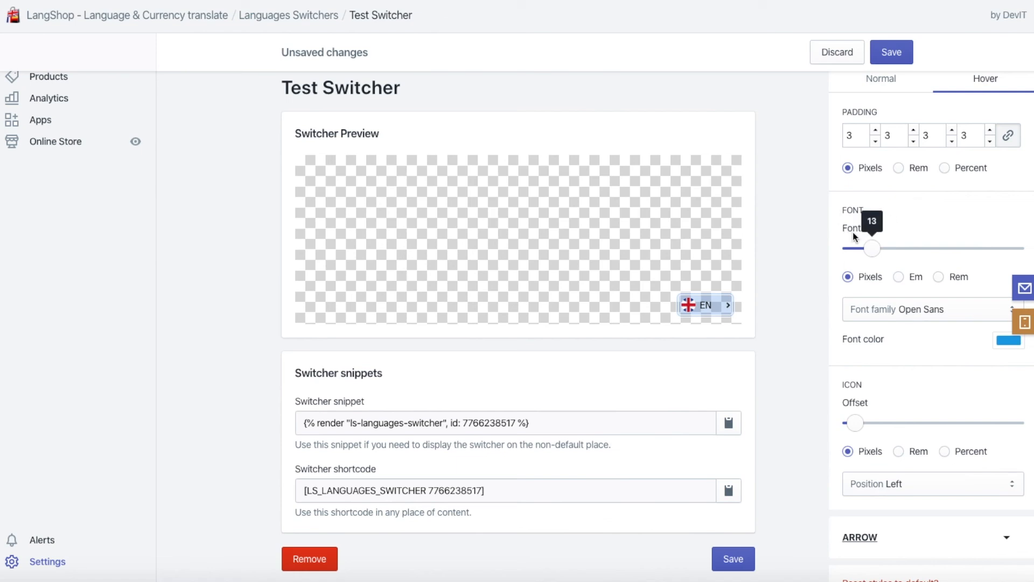
# Step: Compare the dropdown item's normal and hover font settings and set the hover font family to Tahoma
pyautogui.click(883, 82)
pyautogui.click(986, 79)
pyautogui.click(883, 86)
pyautogui.click(984, 81)
pyautogui.click(933, 311)
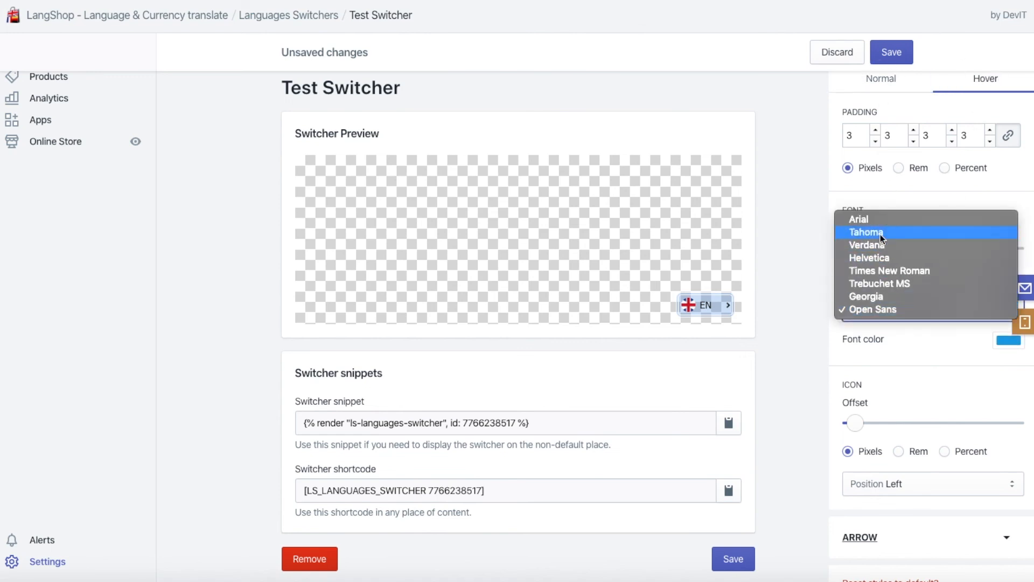
pyautogui.click(880, 236)
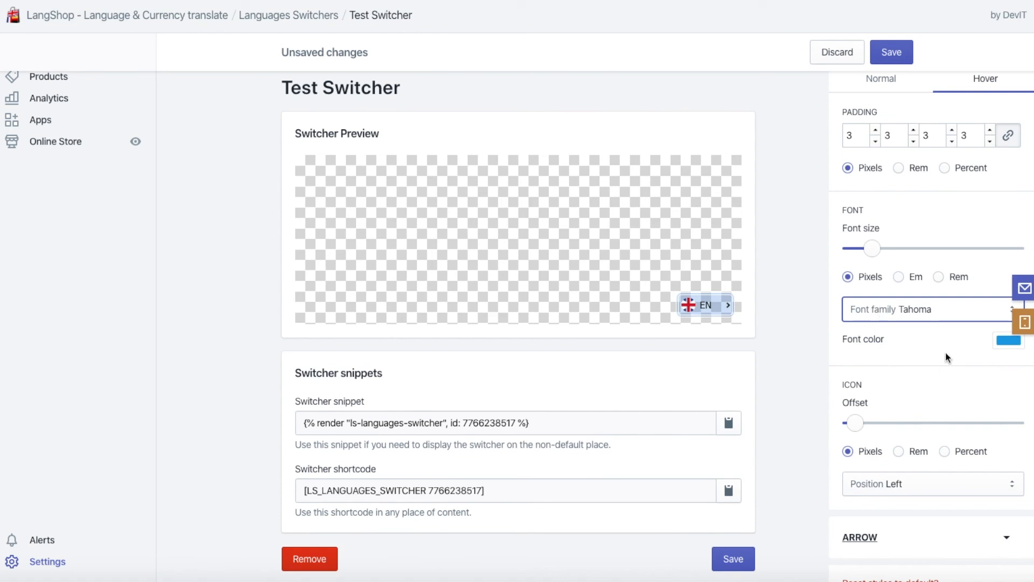
# Step: Copy the dropdown item's normal font color 000000 and apply it to the hover font color
pyautogui.click(890, 87)
pyautogui.click(1008, 339)
pyautogui.doubleClick(912, 491)
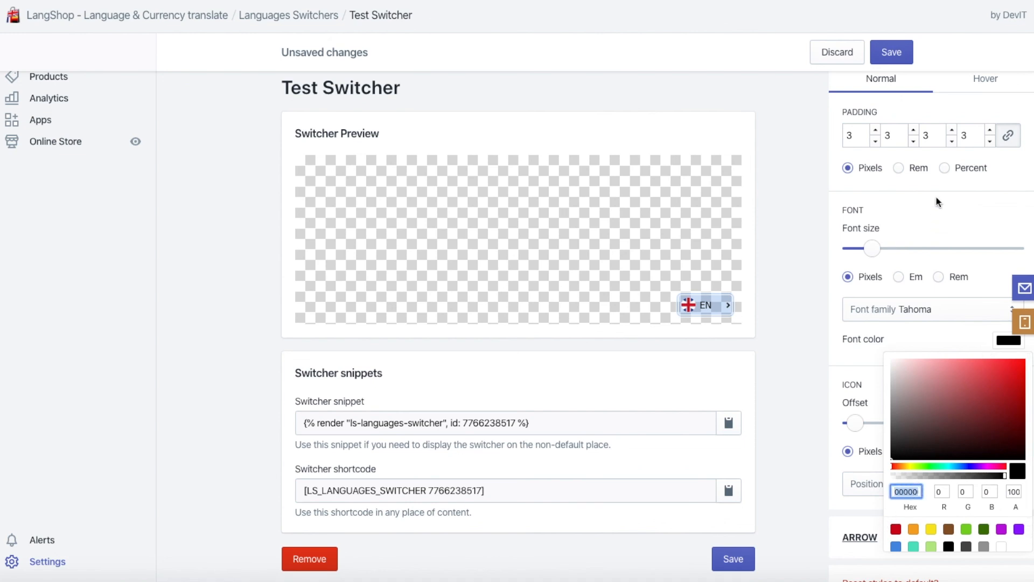
pyautogui.click(972, 86)
pyautogui.click(1005, 341)
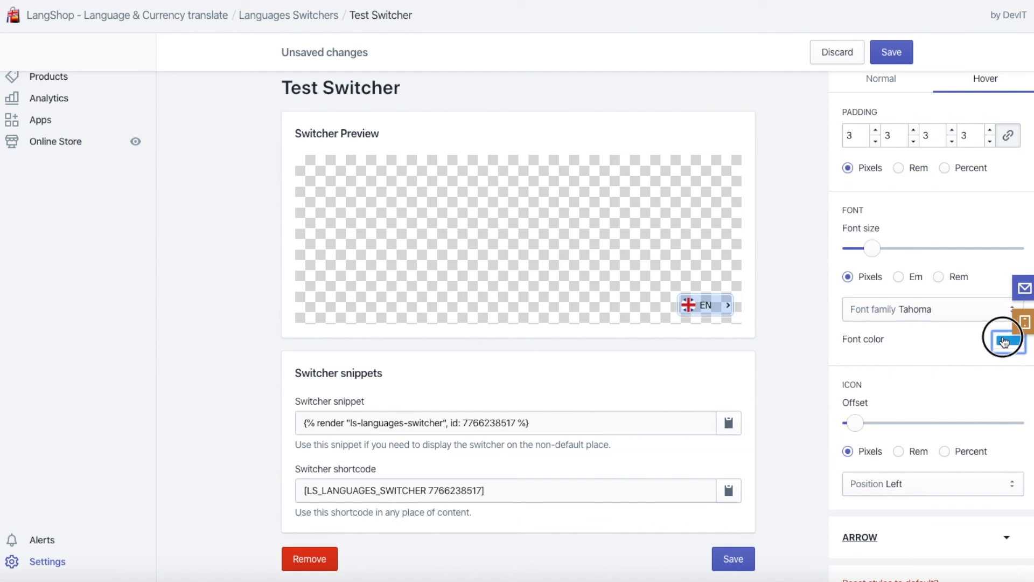
pyautogui.doubleClick(916, 492)
pyautogui.write('000000')
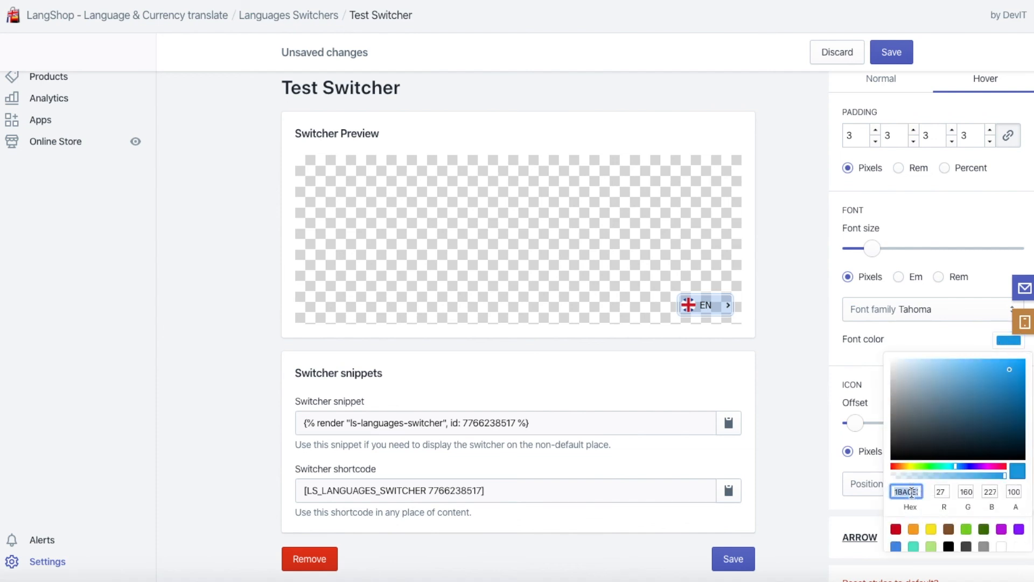
pyautogui.click(934, 334)
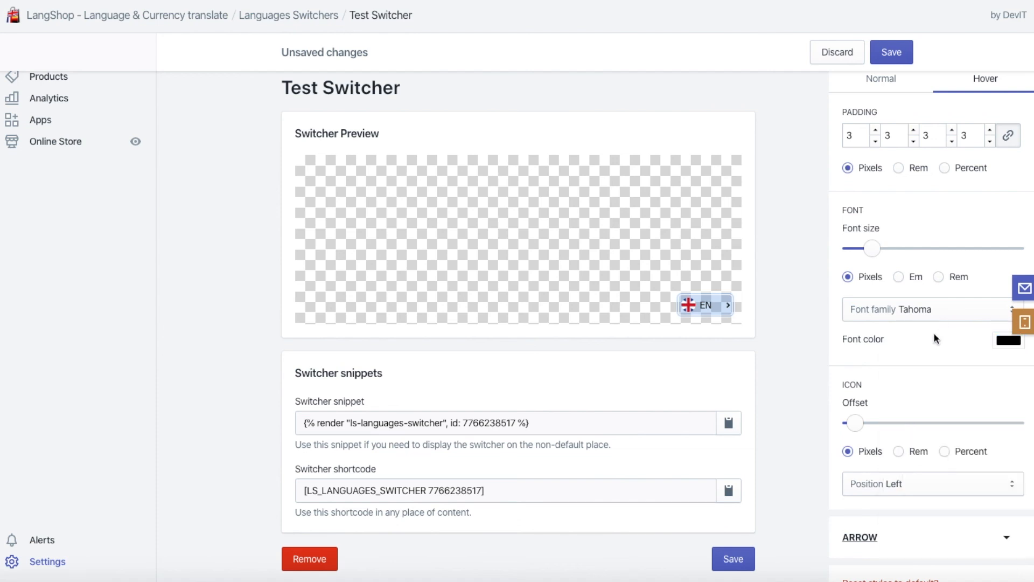
# Step: Compare the dropdown item's icon settings in the normal and hover styles, save the switcher, and check its dropdown in the preview
pyautogui.click(853, 421)
pyautogui.click(888, 77)
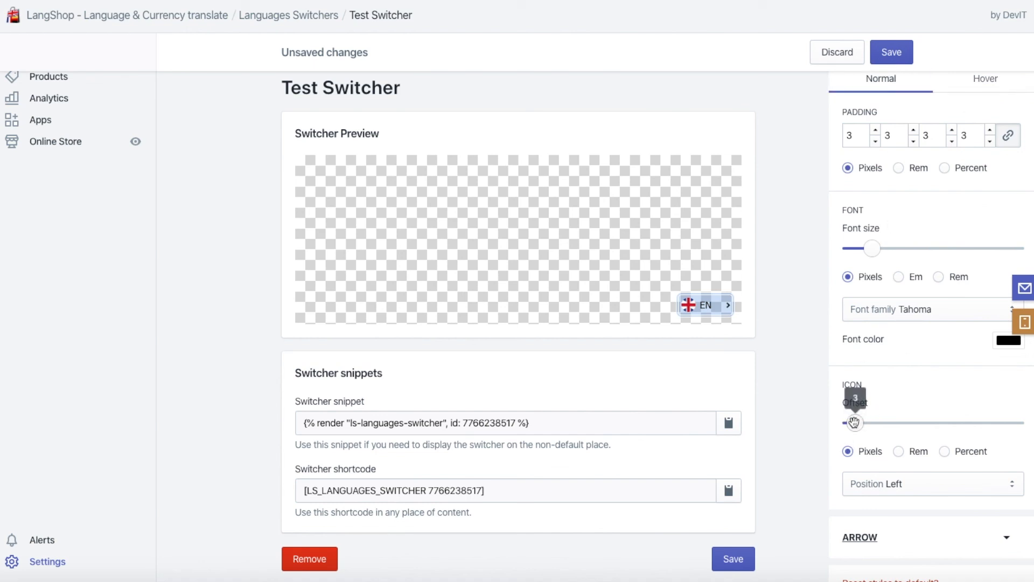
pyautogui.click(986, 79)
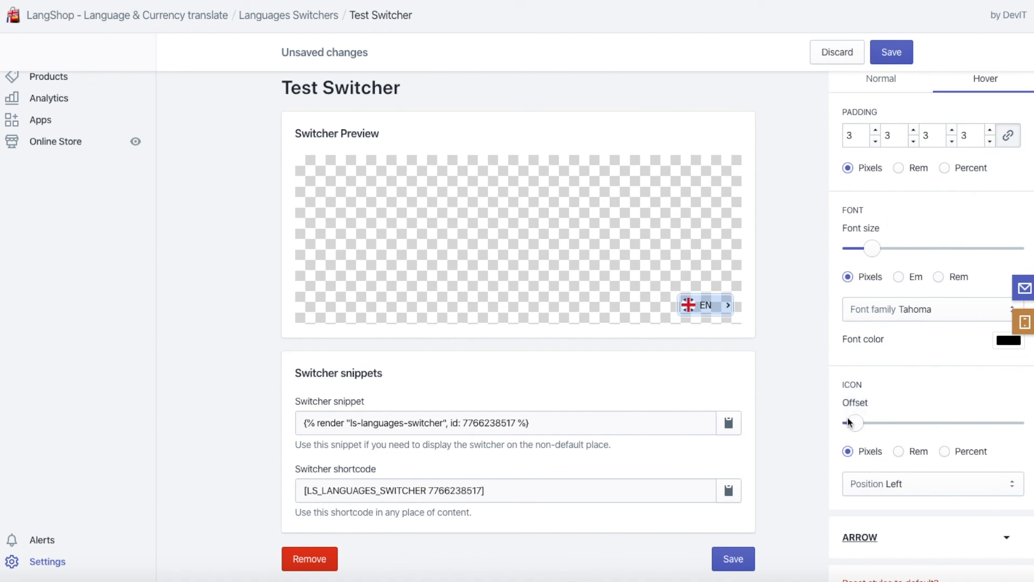
pyautogui.click(892, 89)
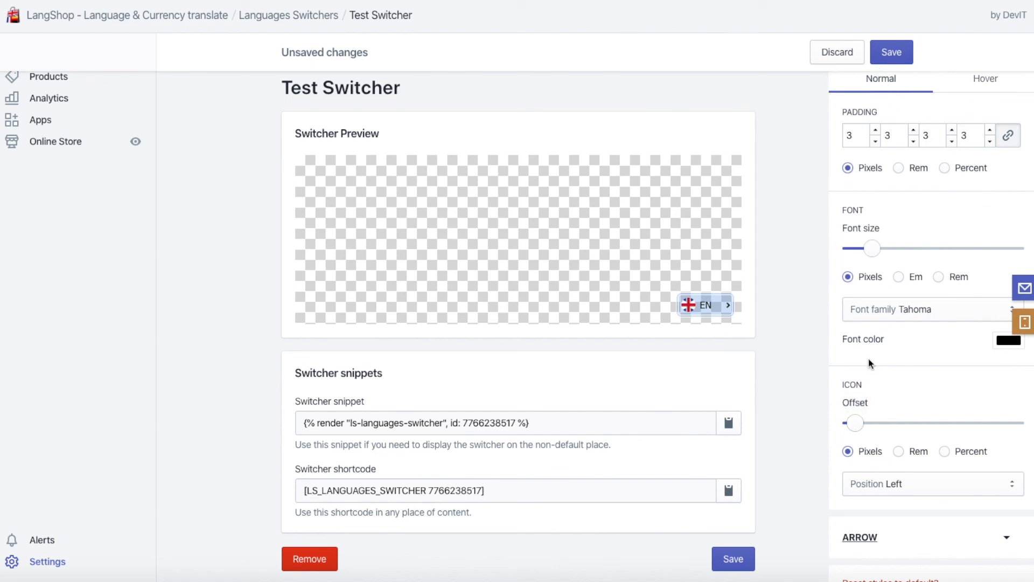
pyautogui.click(986, 79)
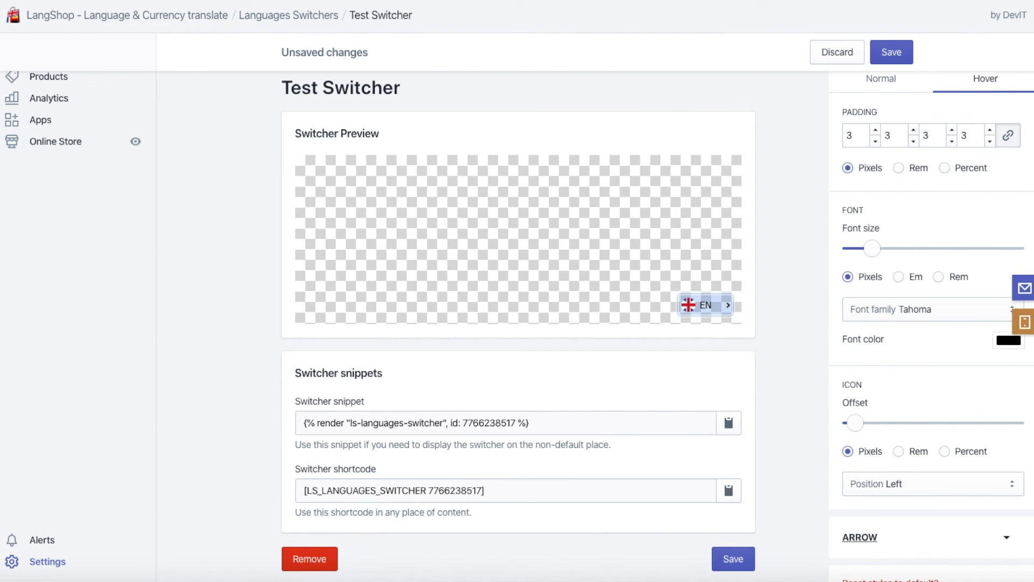
pyautogui.click(892, 54)
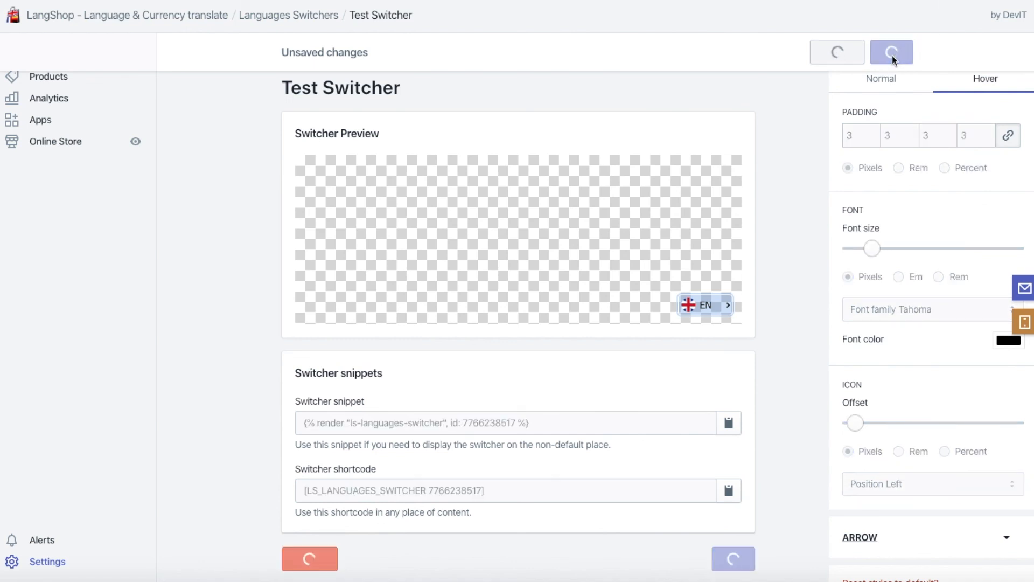
pyautogui.click(717, 306)
pyautogui.click(719, 305)
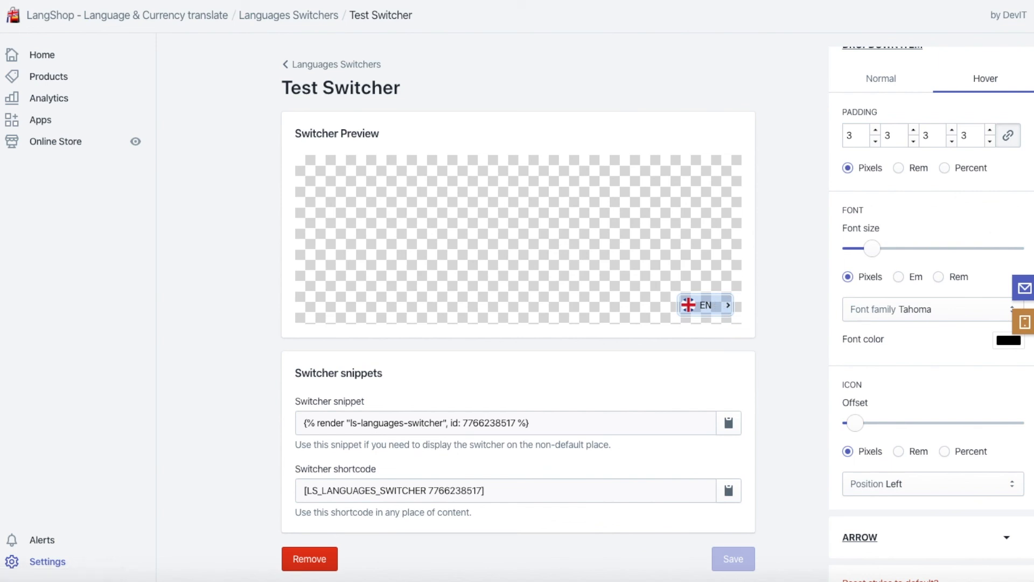
# Step: Open the Arrow style settings of the switcher
pyautogui.scroll(-1, 909, 373)
pyautogui.scroll(3, 910, 373)
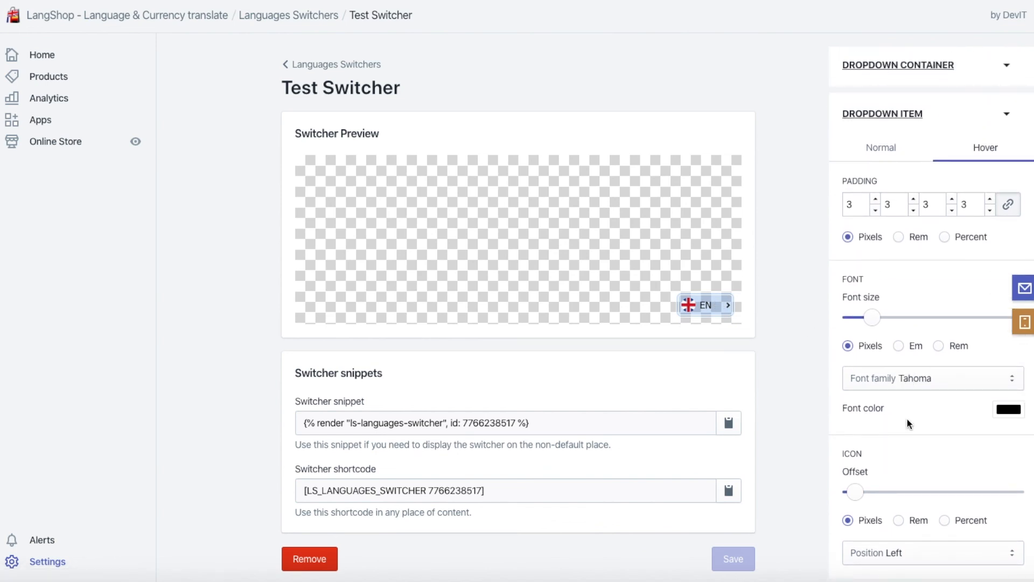
pyautogui.scroll(-2, 907, 419)
pyautogui.click(861, 514)
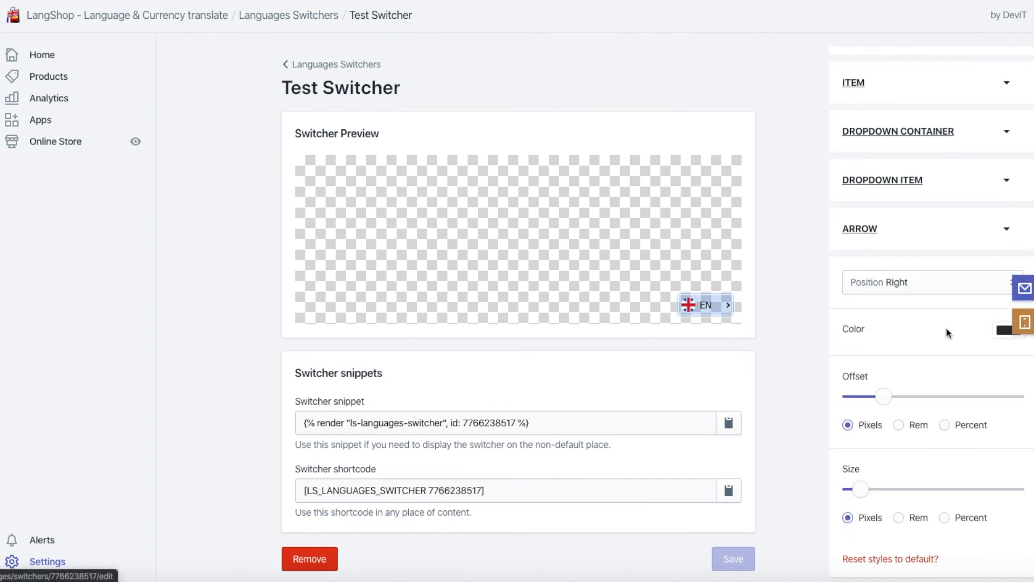
pyautogui.scroll(2, 926, 289)
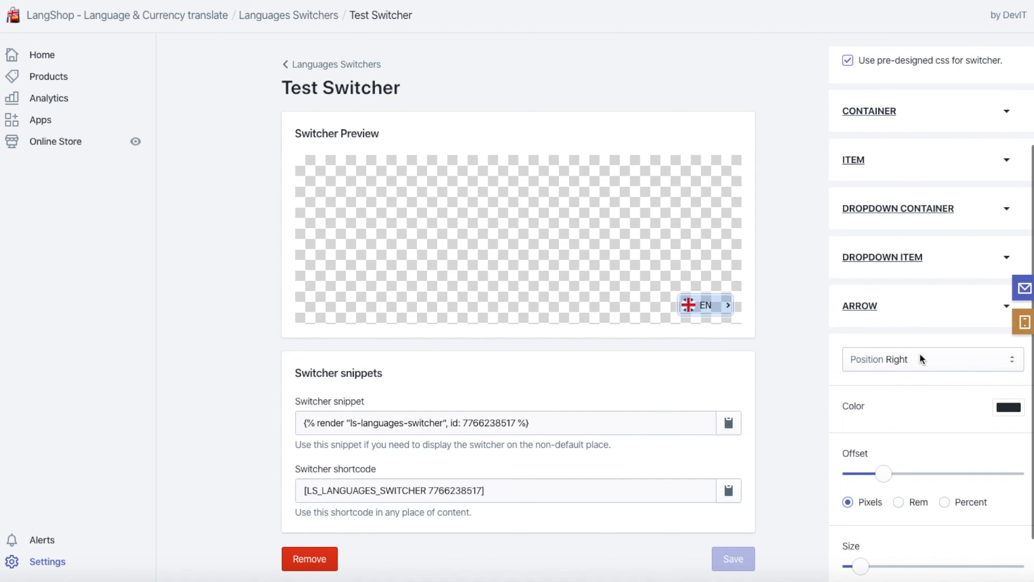
# Step: Try the Left position for the switcher's arrow and return it to Right
pyautogui.click(920, 355)
pyautogui.click(872, 346)
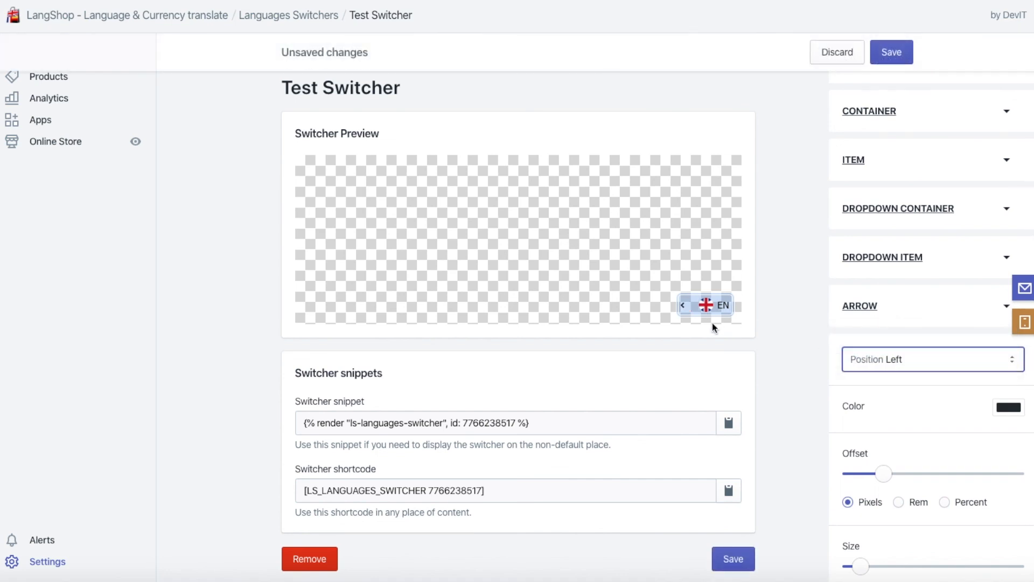
pyautogui.click(905, 357)
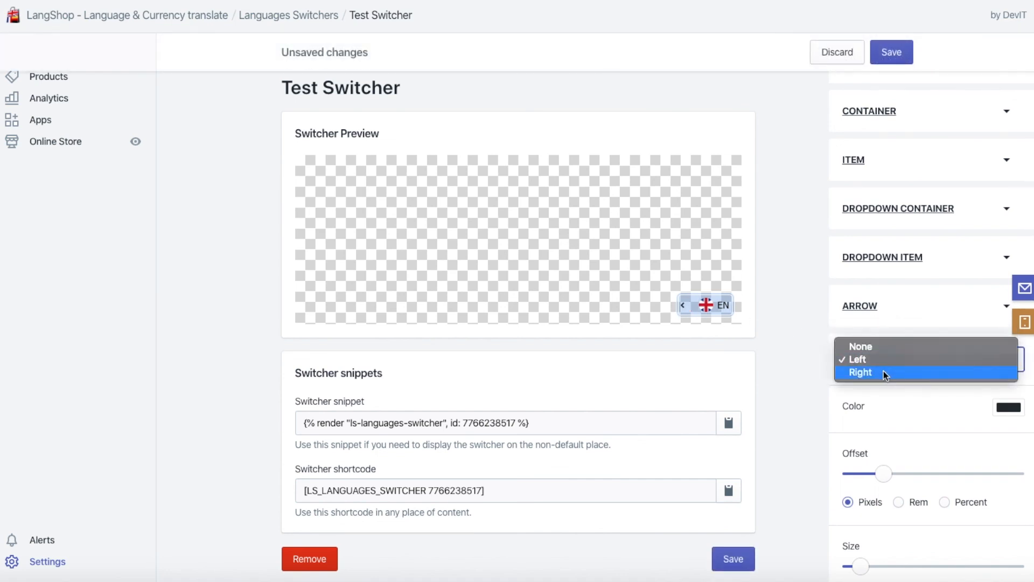
pyautogui.click(884, 371)
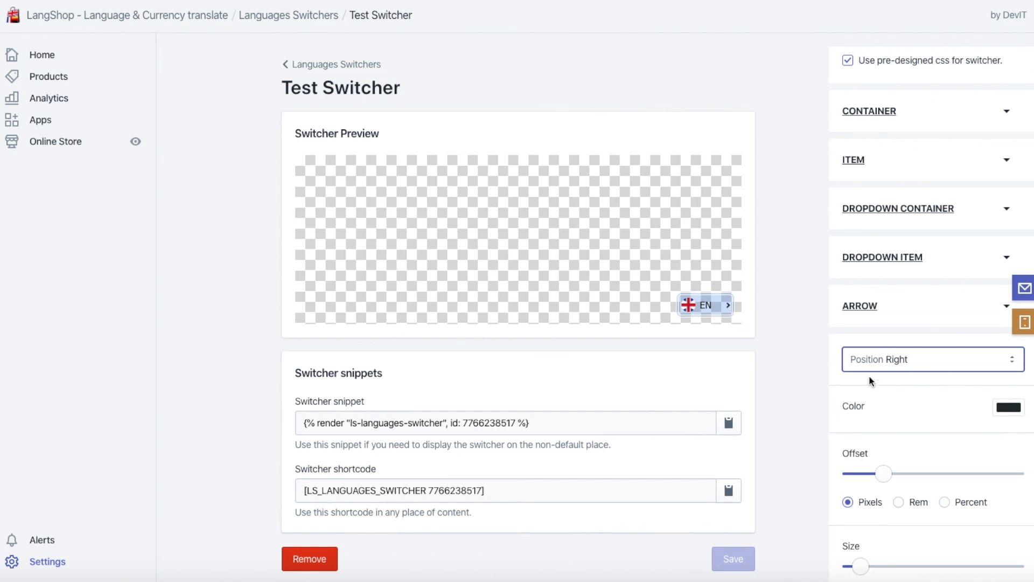
pyautogui.click(910, 392)
# Step: Set the switcher's arrow color to the white preset
pyautogui.scroll(-1, 916, 398)
pyautogui.click(1005, 380)
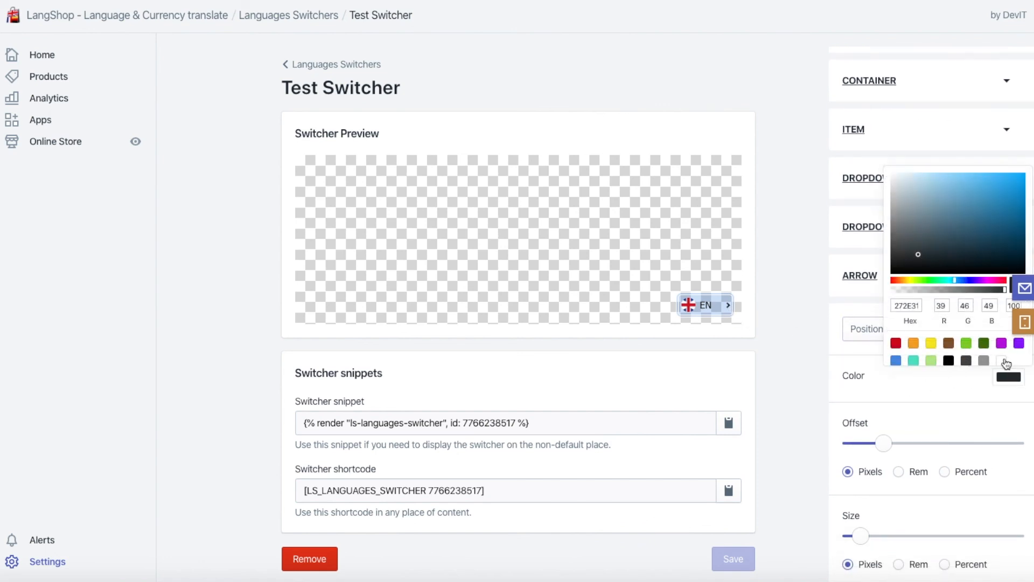
pyautogui.click(1005, 361)
pyautogui.click(953, 386)
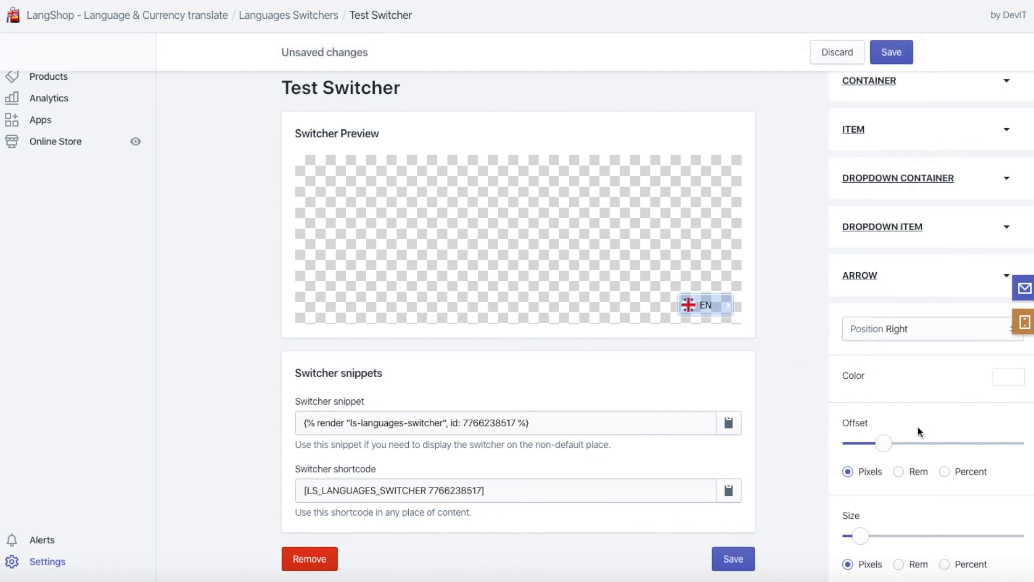
# Step: Set the arrow offset to 8 pixels, increase the arrow size slightly, and save the switcher
pyautogui.moveTo(888, 445)
pyautogui.scroll(-1, 927, 426)
pyautogui.scroll(-2, 918, 402)
pyautogui.moveTo(884, 396)
pyautogui.moveTo(884, 396); pyautogui.dragTo(864, 397)
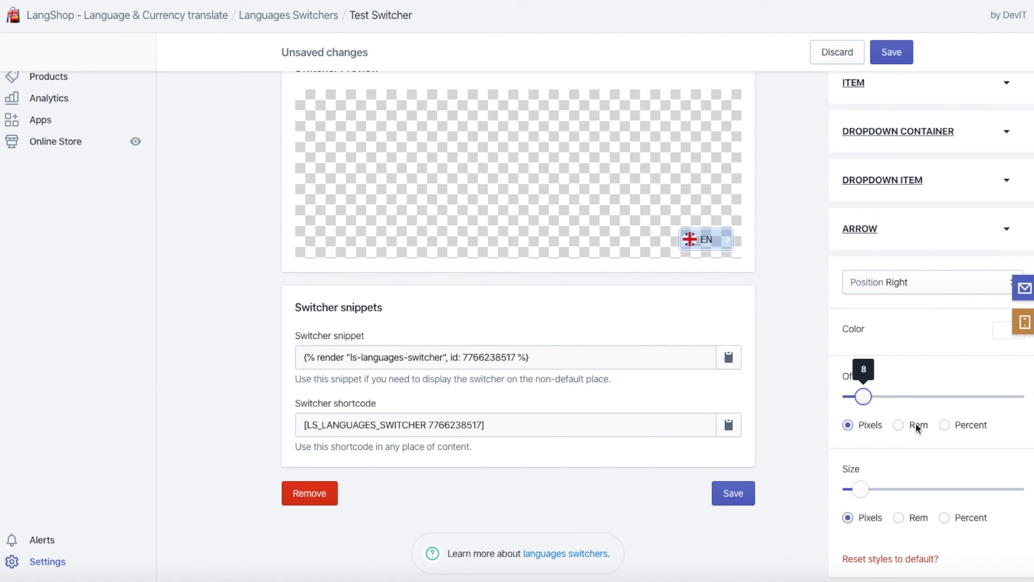
pyautogui.moveTo(860, 489); pyautogui.dragTo(864, 490)
pyautogui.click(712, 240)
pyautogui.click(713, 241)
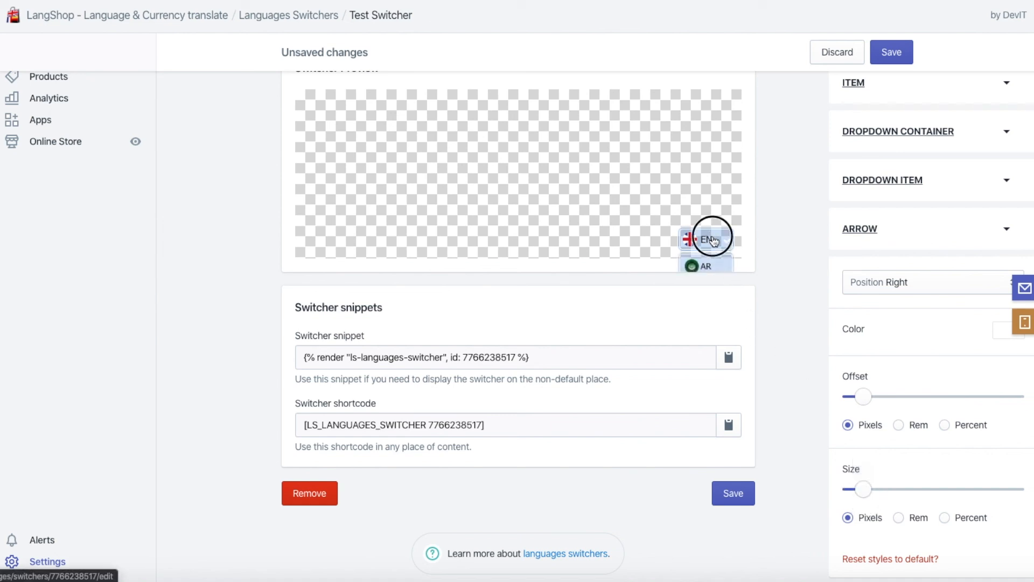
pyautogui.click(903, 58)
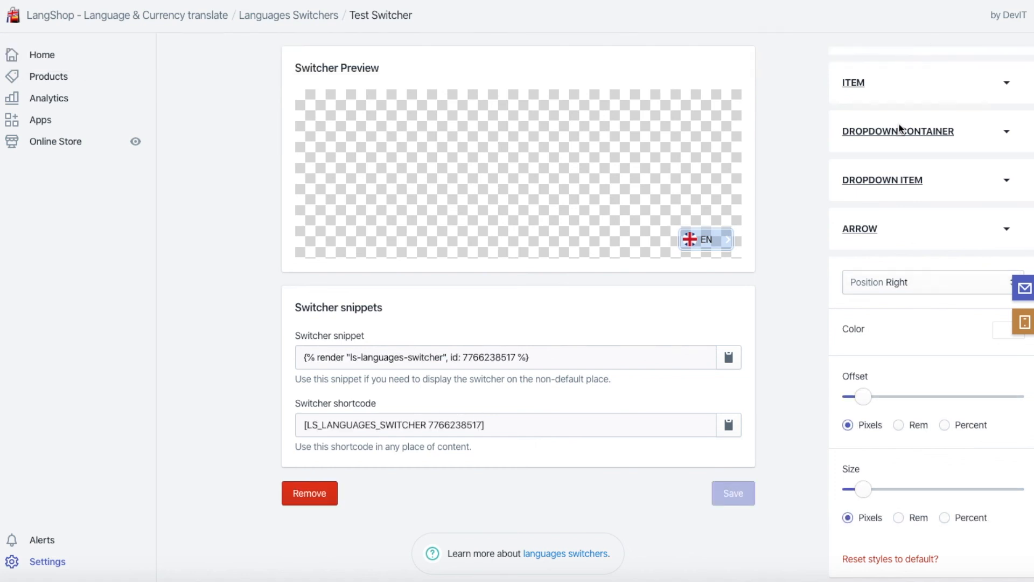
# Step: Open the switcher's advanced settings and review the option for disabling the switcher
pyautogui.scroll(3, 937, 133)
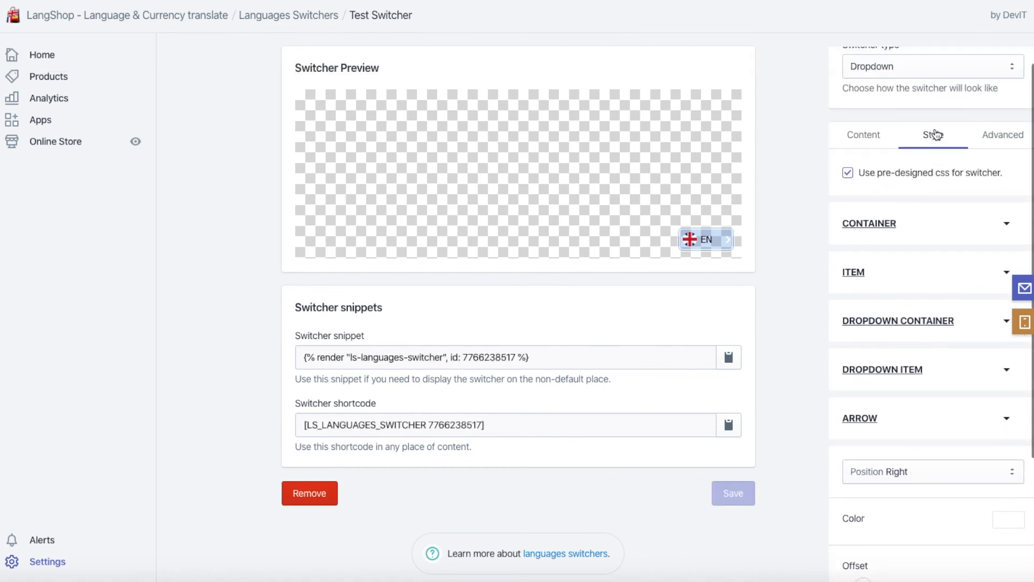
pyautogui.scroll(1, 938, 135)
pyautogui.click(997, 159)
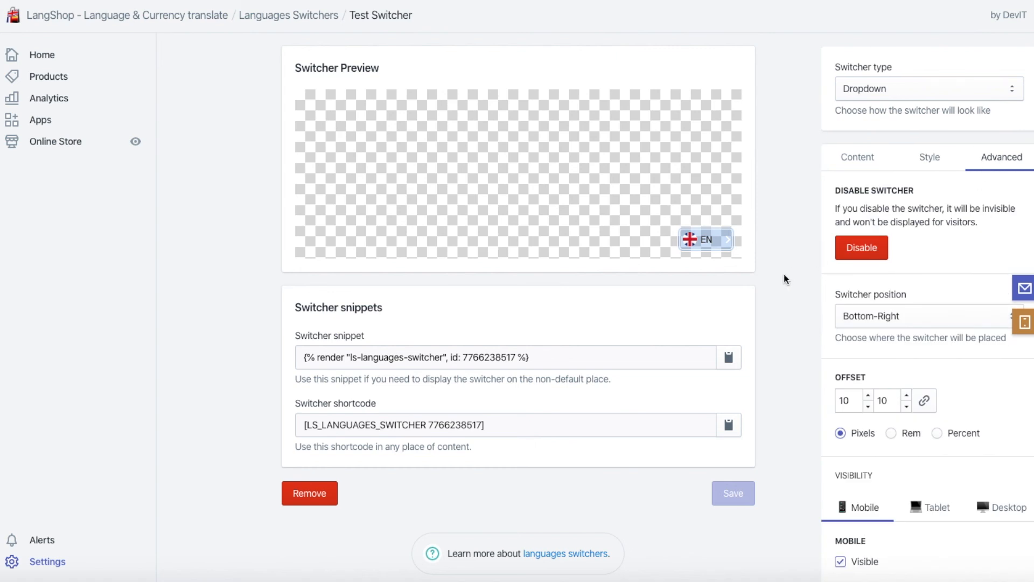
pyautogui.click(868, 251)
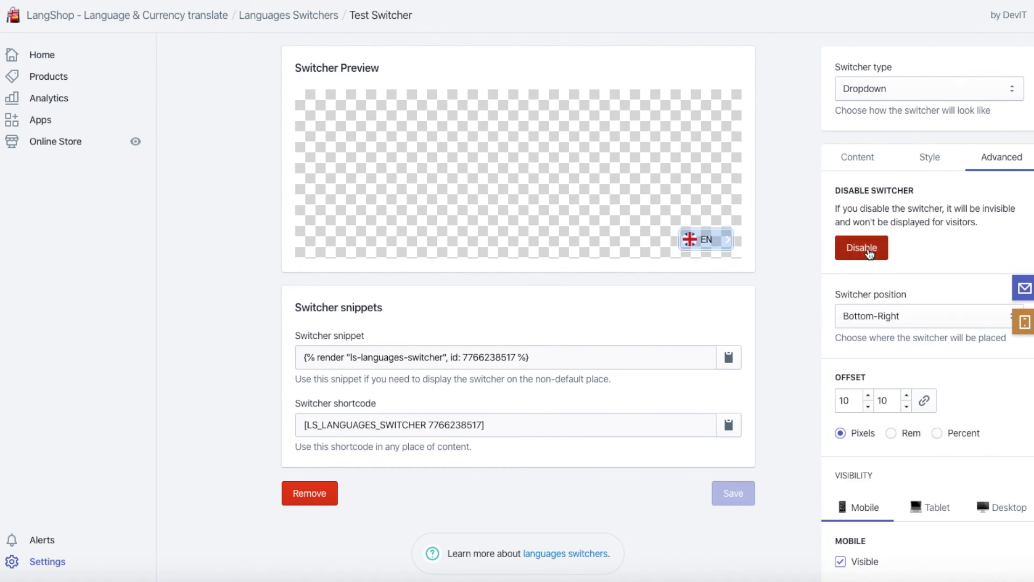
pyautogui.click(868, 250)
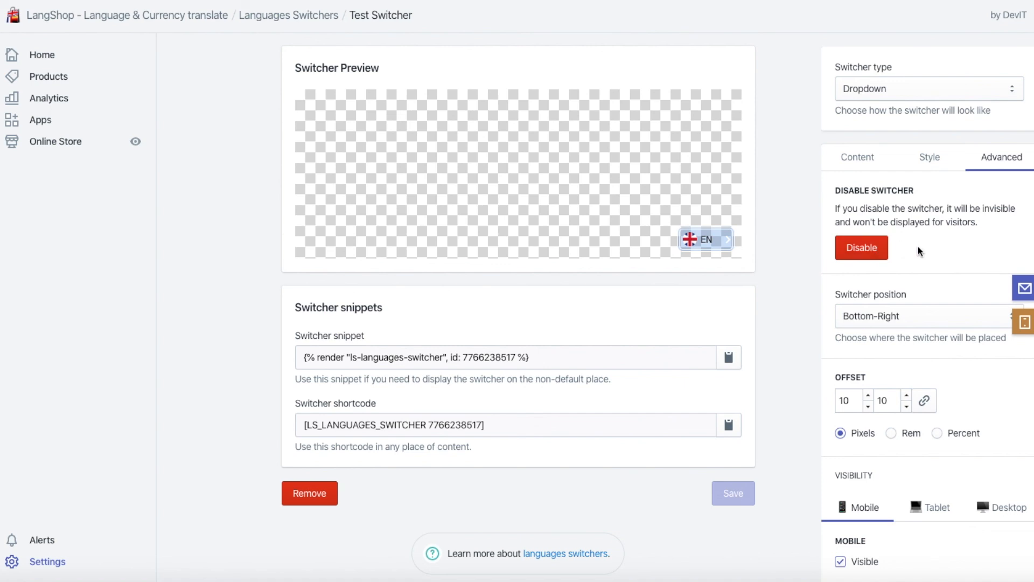
# Step: Try the Bottom-Left and Top-Right switcher positions and expand the language list in the preview
pyautogui.scroll(-3, 916, 247)
pyautogui.click(876, 241)
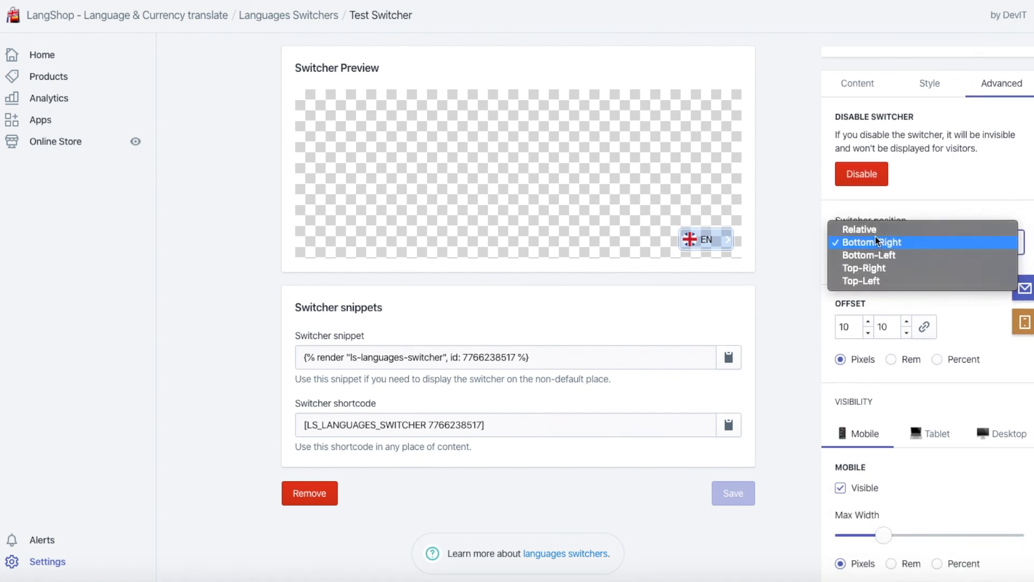
pyautogui.click(867, 253)
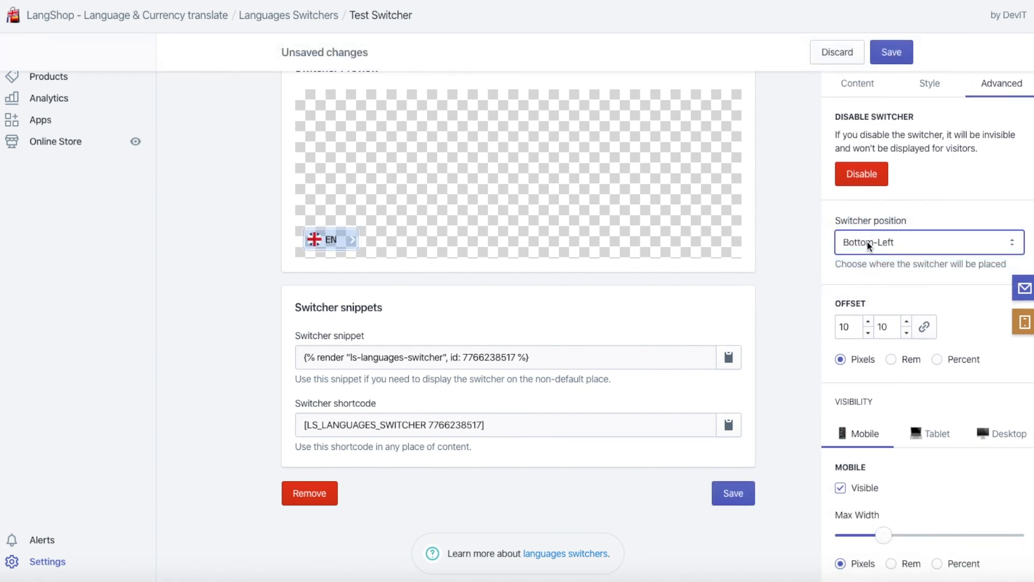
pyautogui.click(867, 241)
pyautogui.click(866, 251)
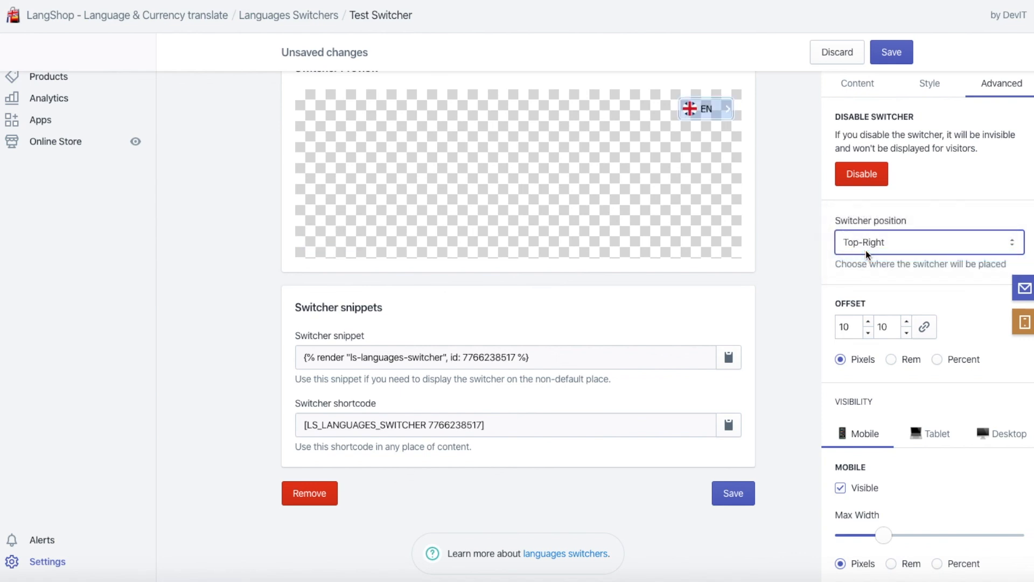
pyautogui.click(714, 112)
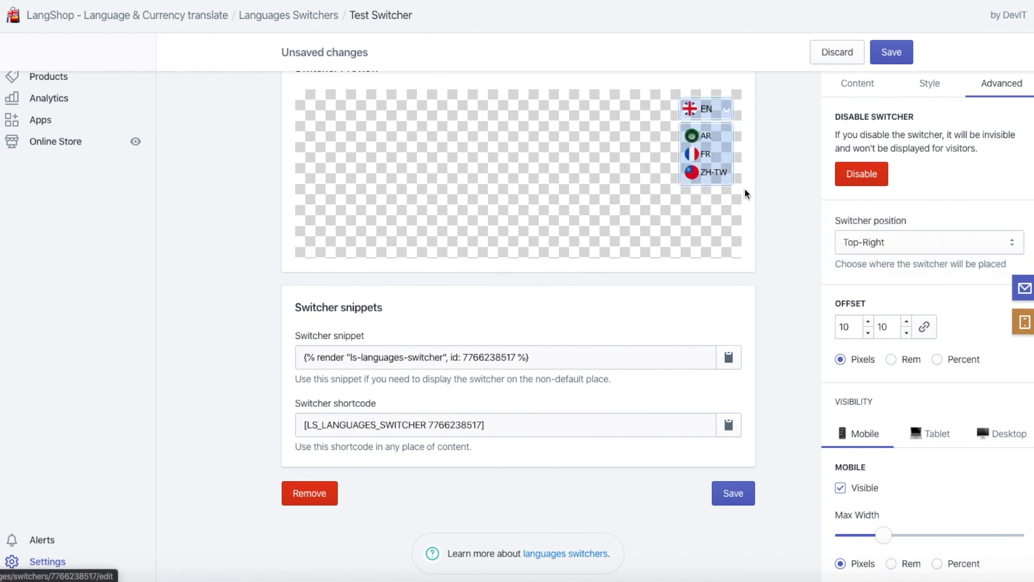
# Step: Try the Top-Left and Bottom-Left switcher positions and return the position to Bottom-Right
pyautogui.click(878, 244)
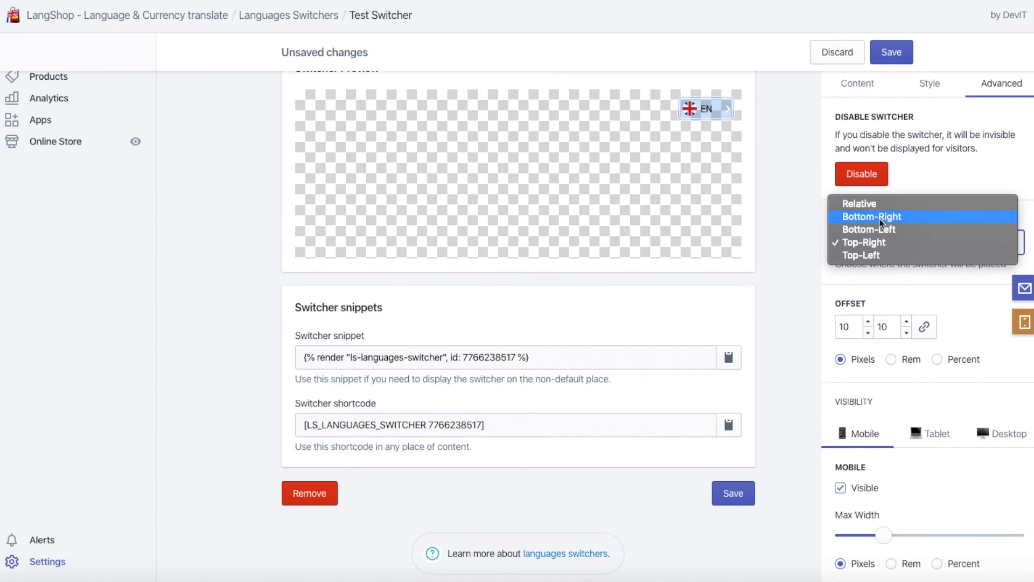
pyautogui.click(866, 256)
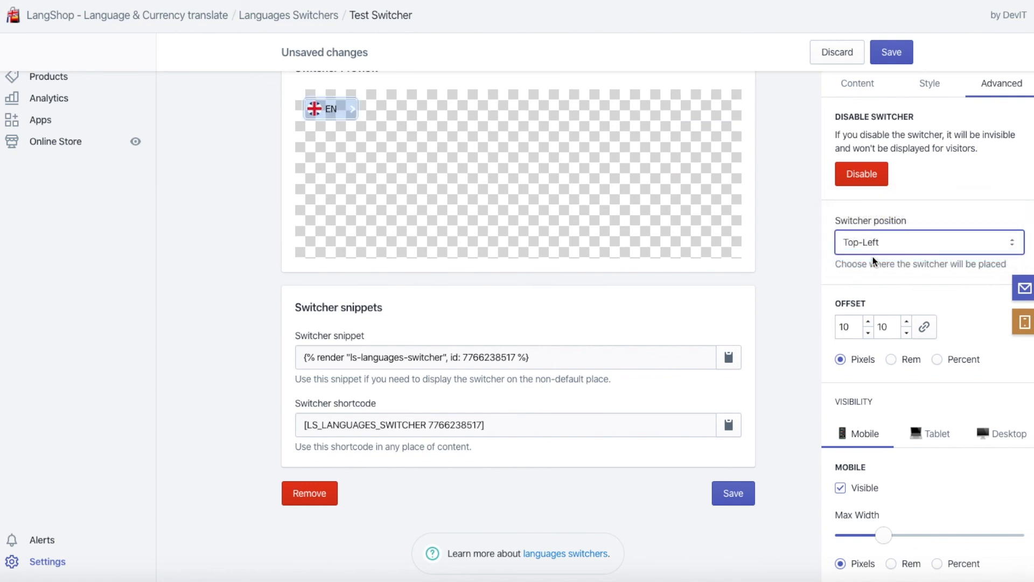
pyautogui.click(873, 245)
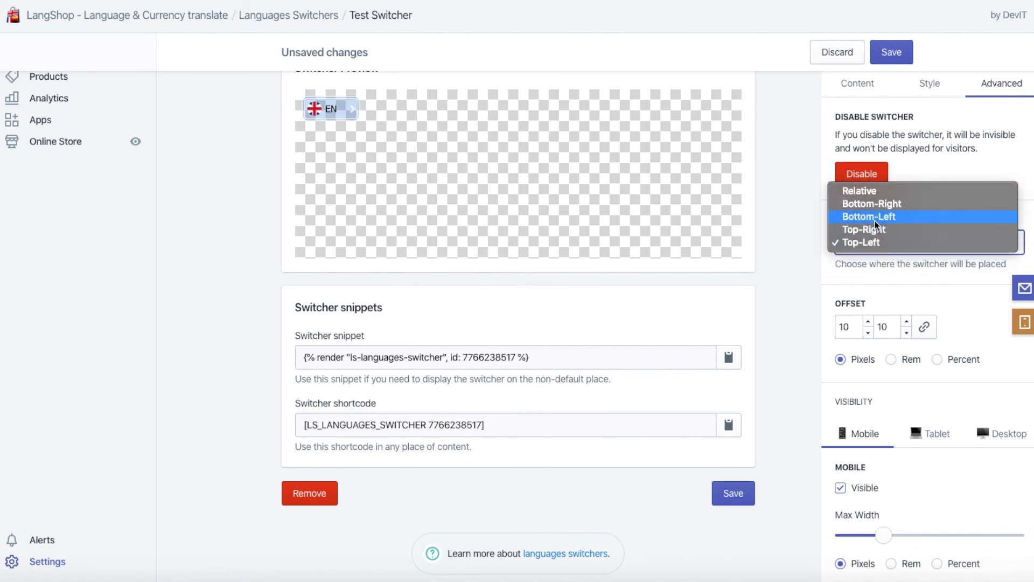
pyautogui.click(872, 217)
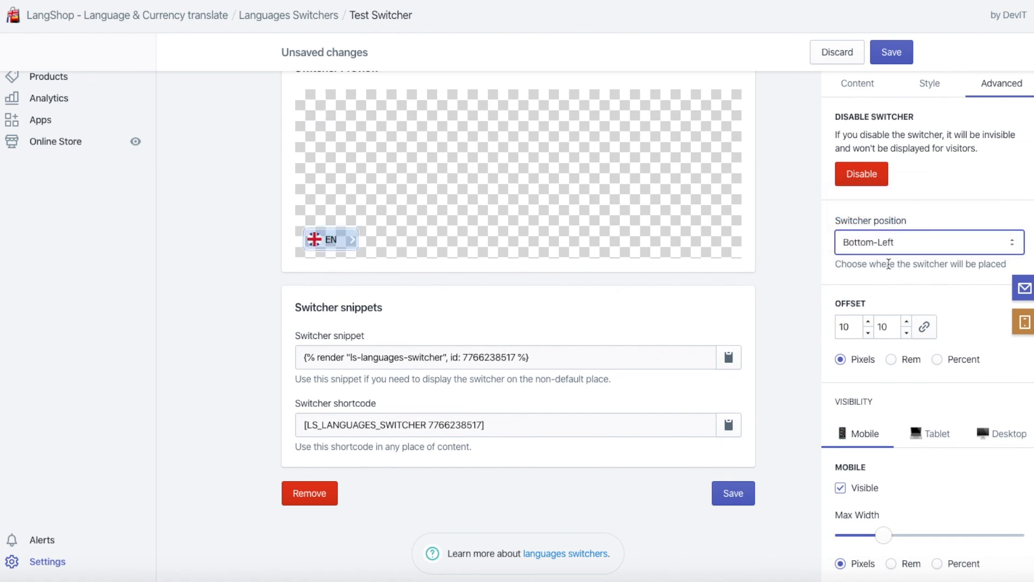
pyautogui.click(875, 248)
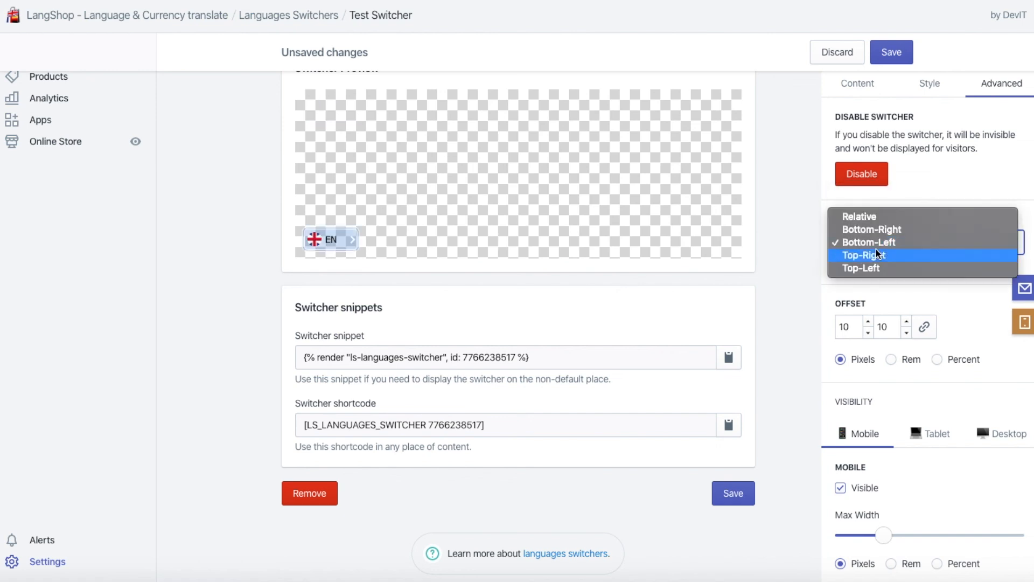
pyautogui.click(878, 229)
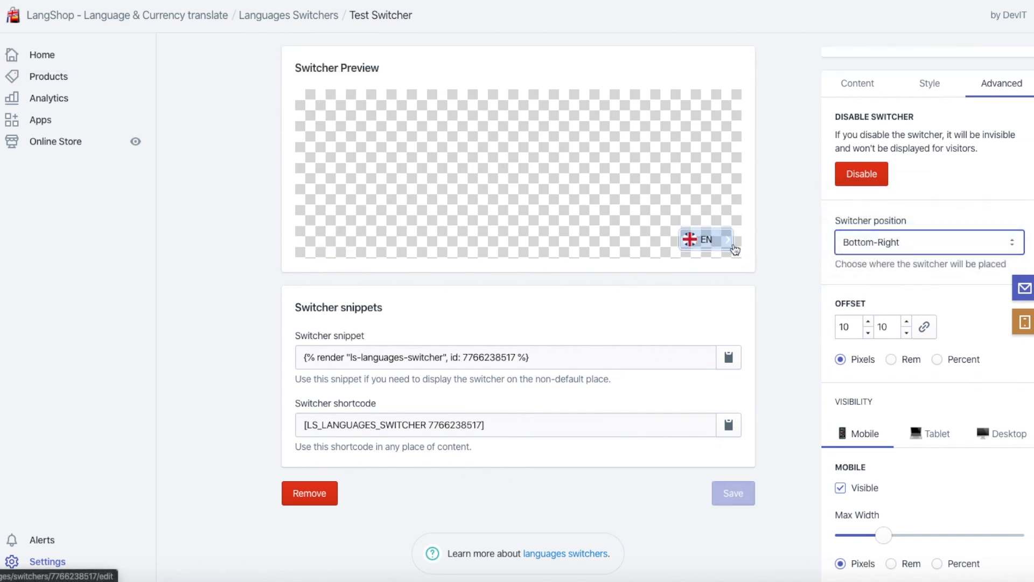
pyautogui.click(877, 291)
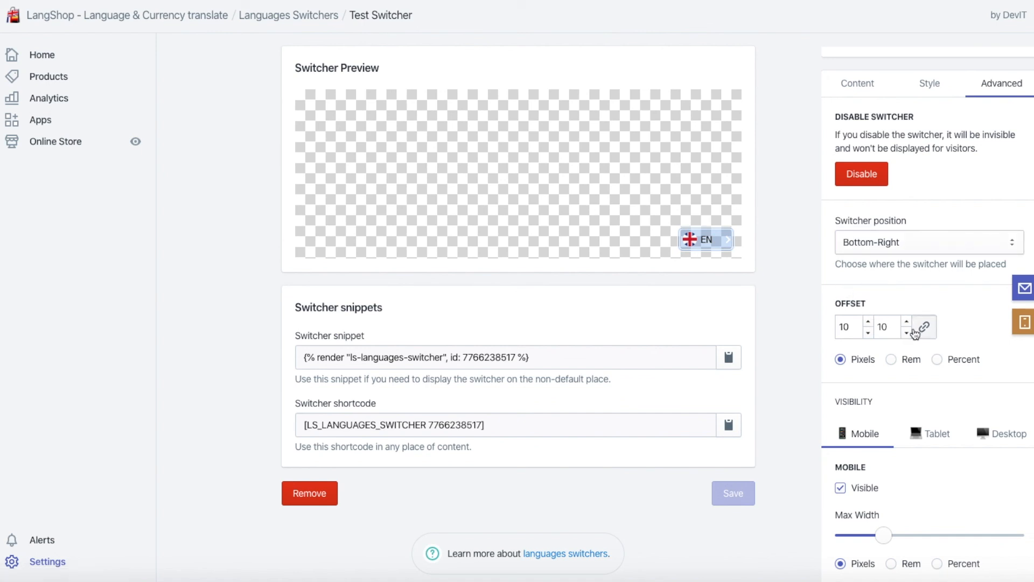
# Step: Try linked switcher offsets of 20 pixels and discard the unsaved change
pyautogui.click(868, 323)
pyautogui.click(868, 323)
pyautogui.click(868, 323)
pyautogui.doubleClick(842, 326)
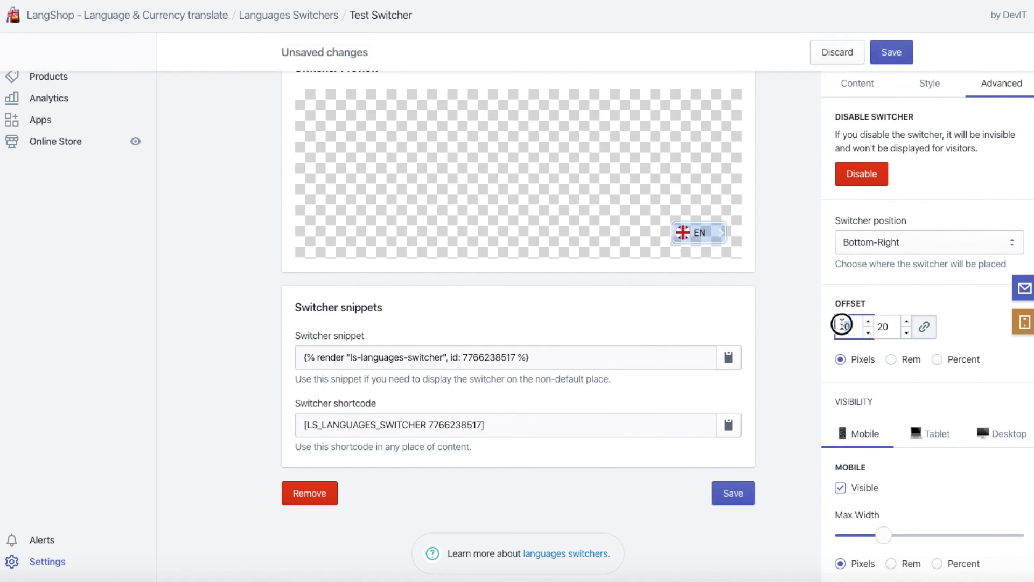
pyautogui.click(818, 52)
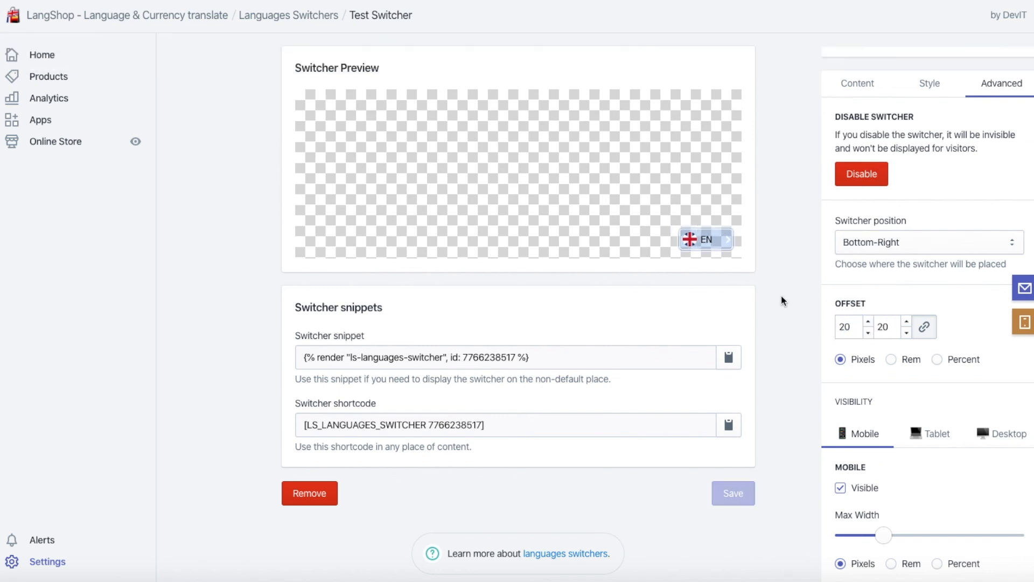
pyautogui.scroll(-1, 942, 390)
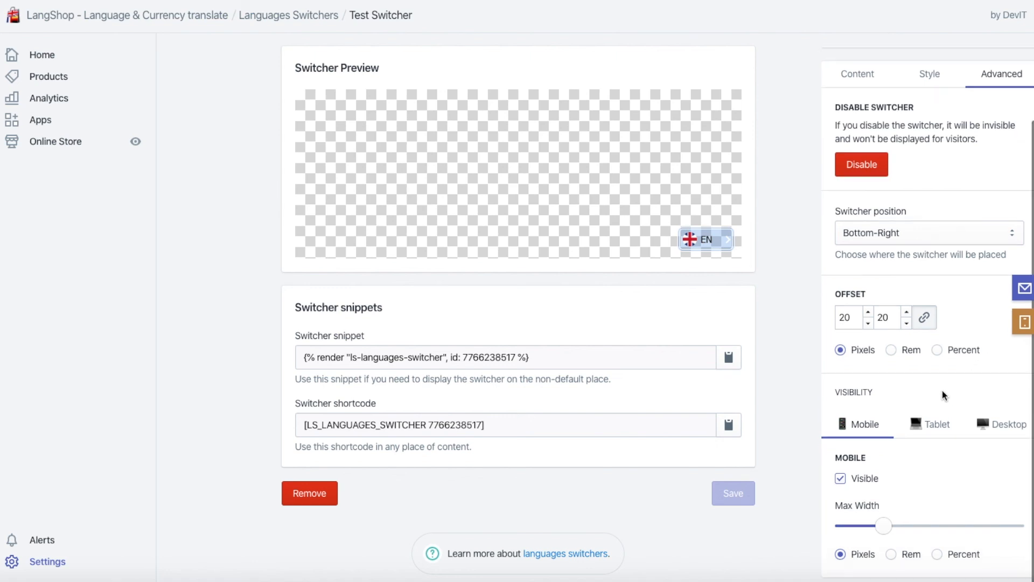
# Step: Try turning the switcher's visibility off and back on for mobile, tablet and desktop devices
pyautogui.click(847, 425)
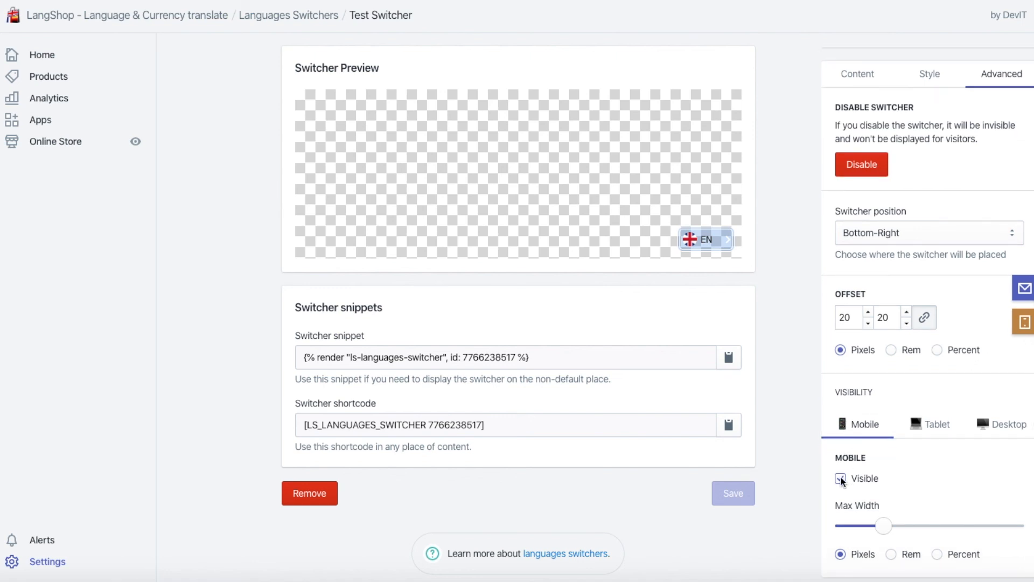
pyautogui.click(842, 478)
pyautogui.click(841, 478)
pyautogui.click(922, 426)
pyautogui.click(859, 477)
pyautogui.click(859, 478)
pyautogui.click(1000, 423)
pyautogui.doubleClick(841, 479)
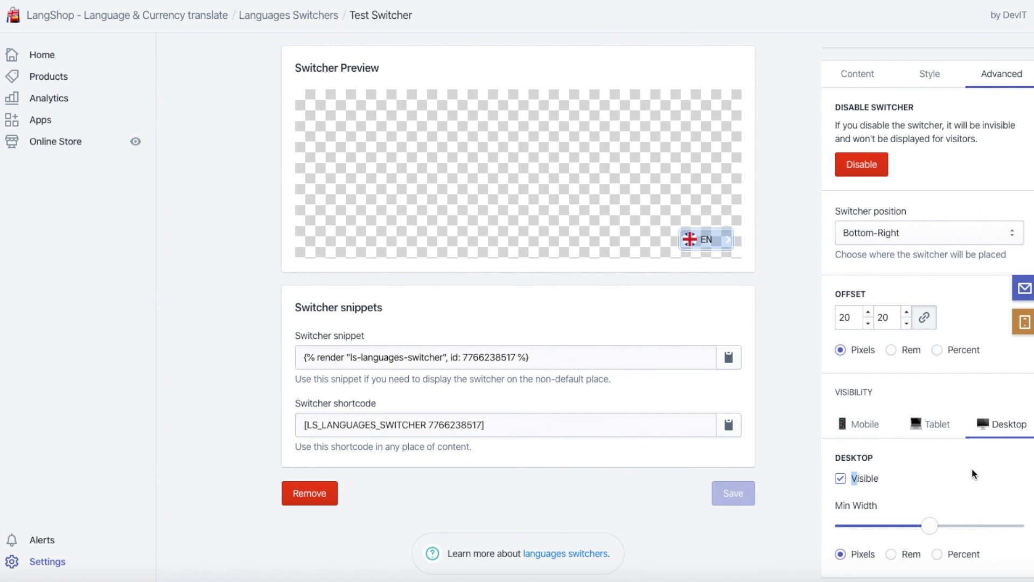
pyautogui.scroll(3, 961, 344)
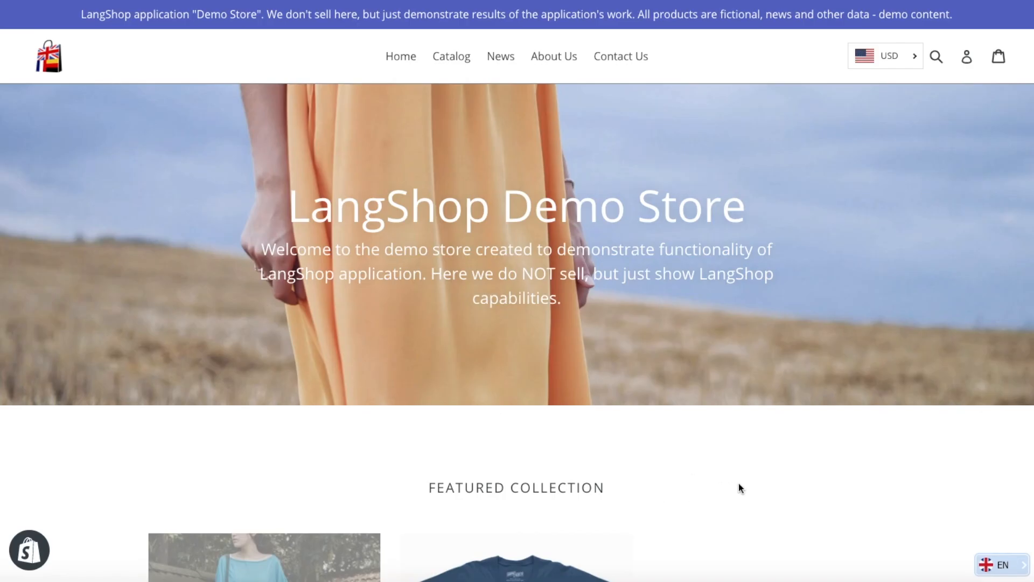
# Step: Test the language switcher on the live demo storefront by changing the language to French (FR) and to Chinese (ZH-TW)
pyautogui.click(1003, 565)
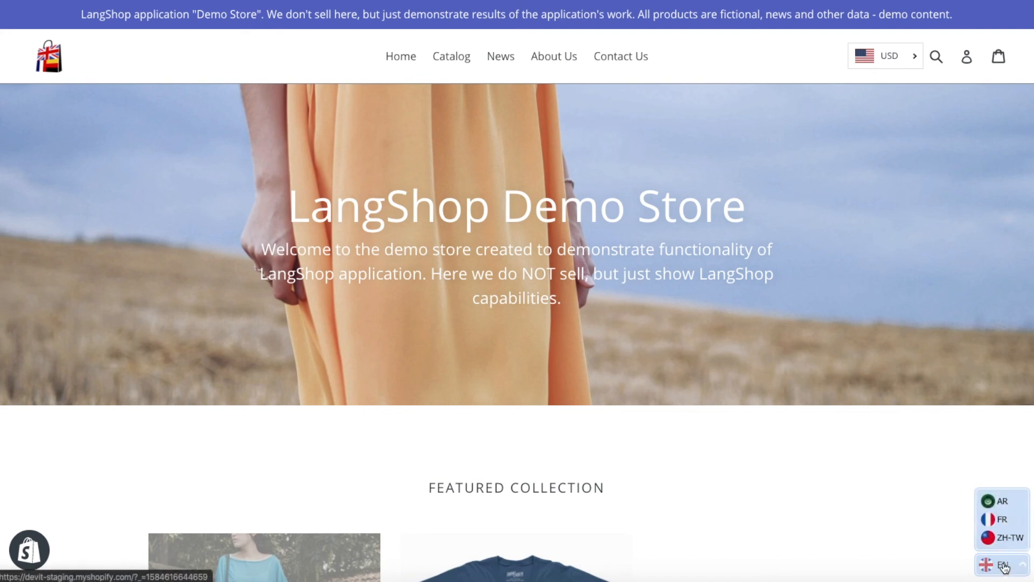
pyautogui.click(1003, 520)
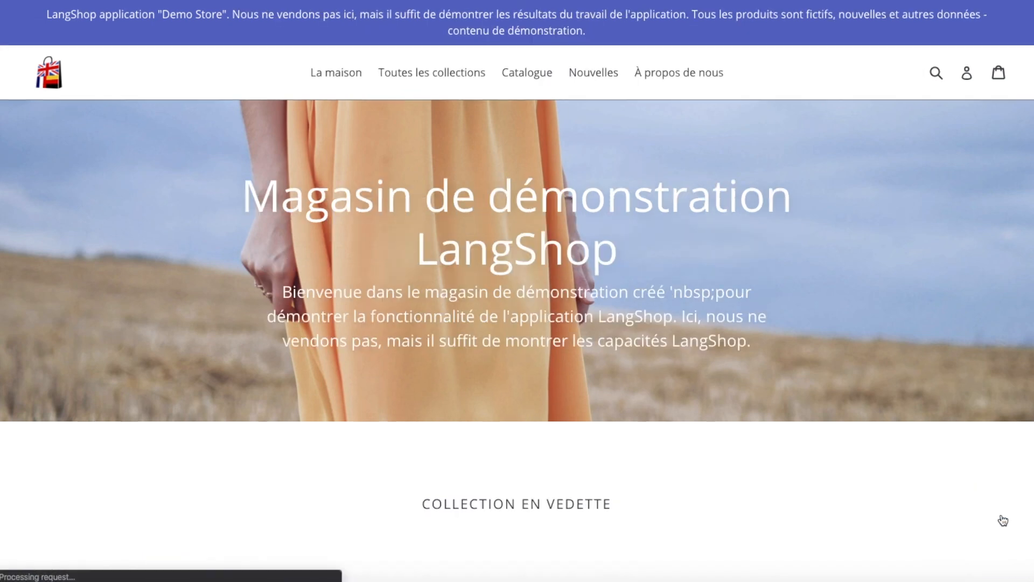
pyautogui.click(1003, 560)
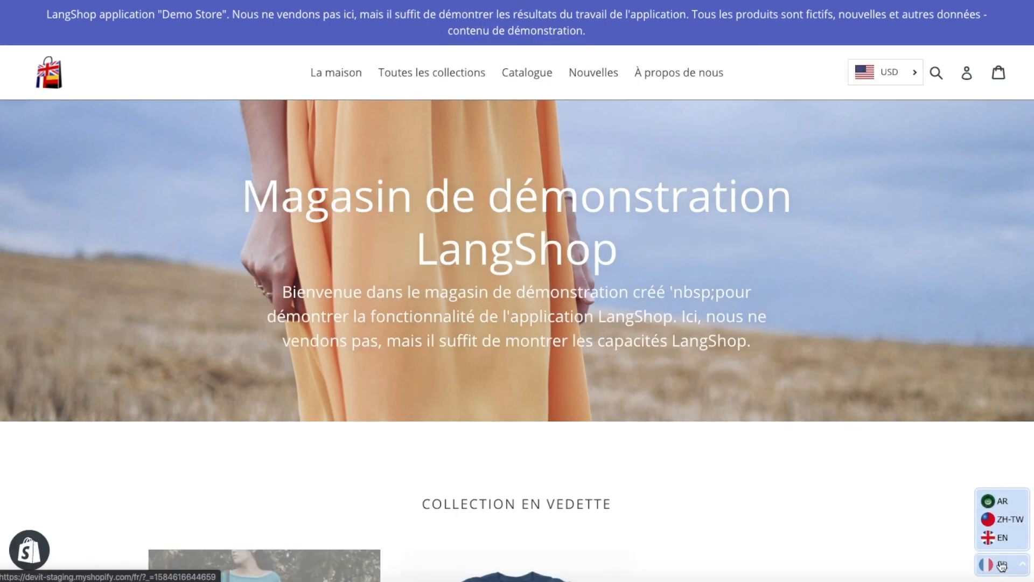
pyautogui.click(1003, 520)
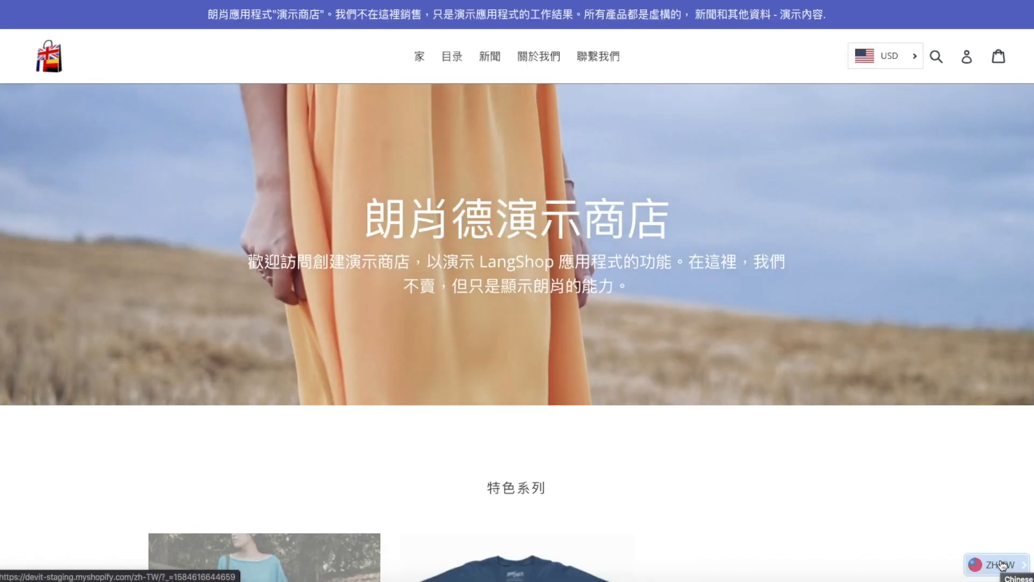
# Step: Return the storefront language to English (EN) and look over the home page's featured collection
pyautogui.click(969, 564)
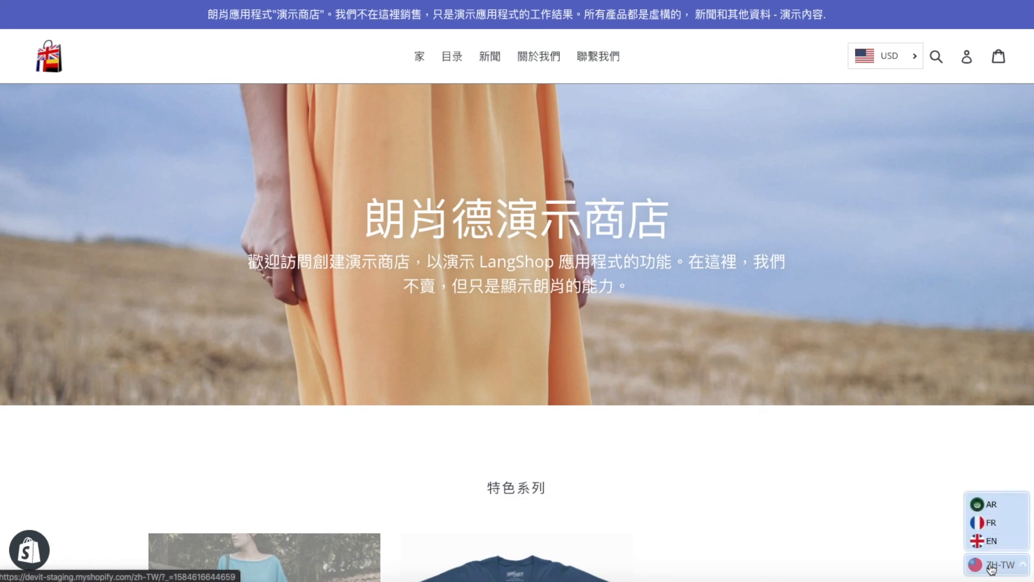
pyautogui.click(992, 537)
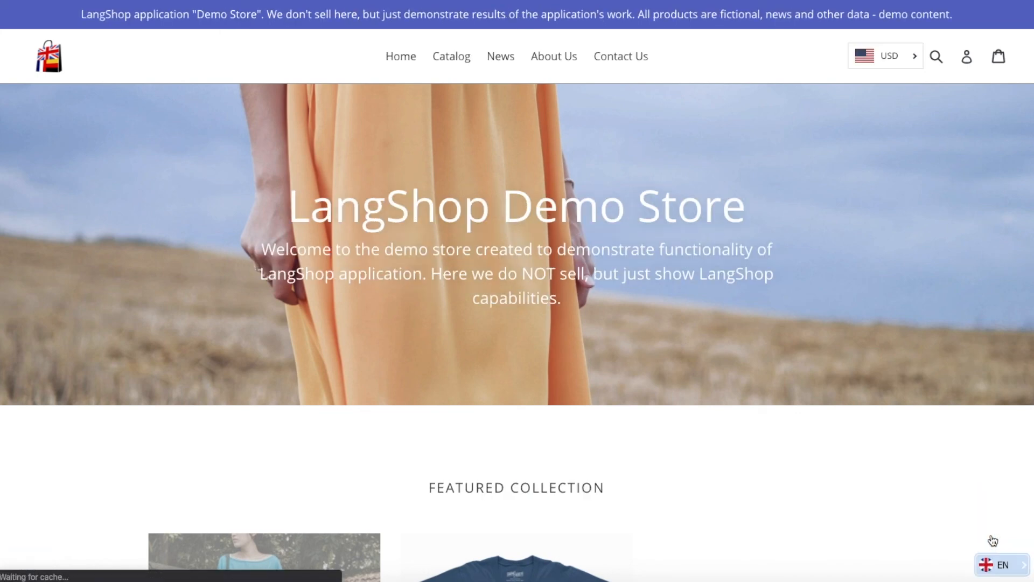
pyautogui.scroll(-7, 932, 524)
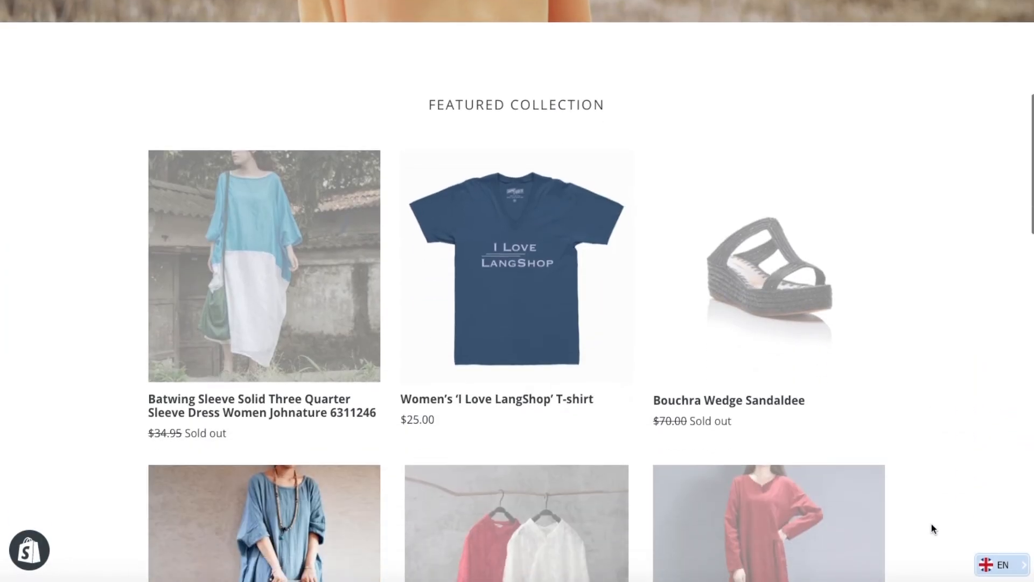
pyautogui.scroll(6, 932, 524)
pyautogui.scroll(2, 932, 524)
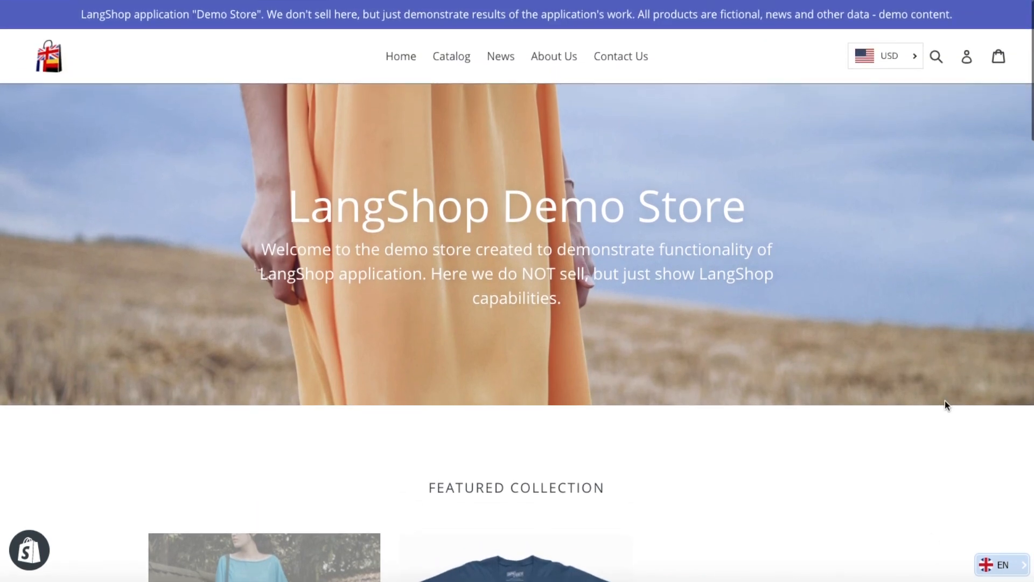